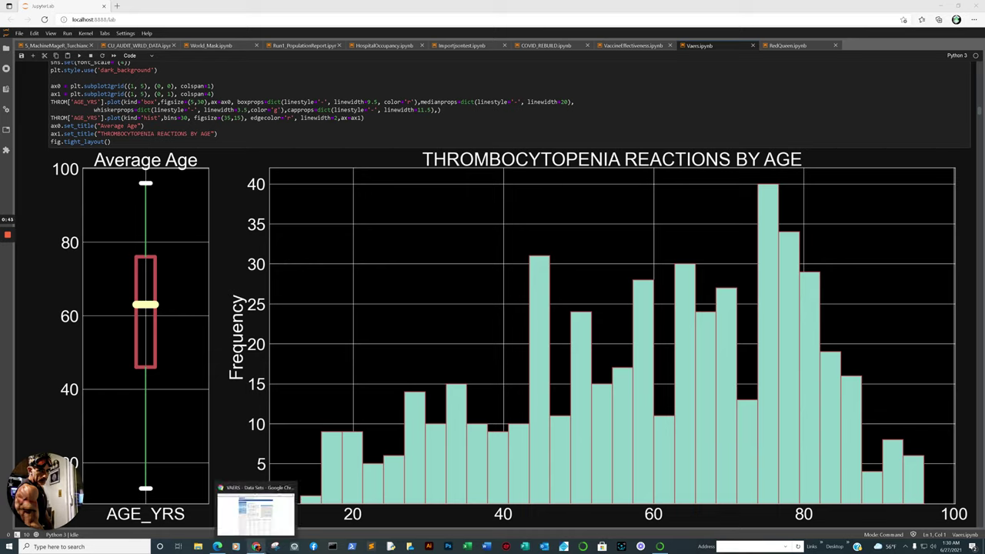
Switch to Chrome and look over the VAERS Data Sets page and Our World in Data's Coronavirus Pandemic page
{"action": "left_click", "coordinate": [246, 531]}
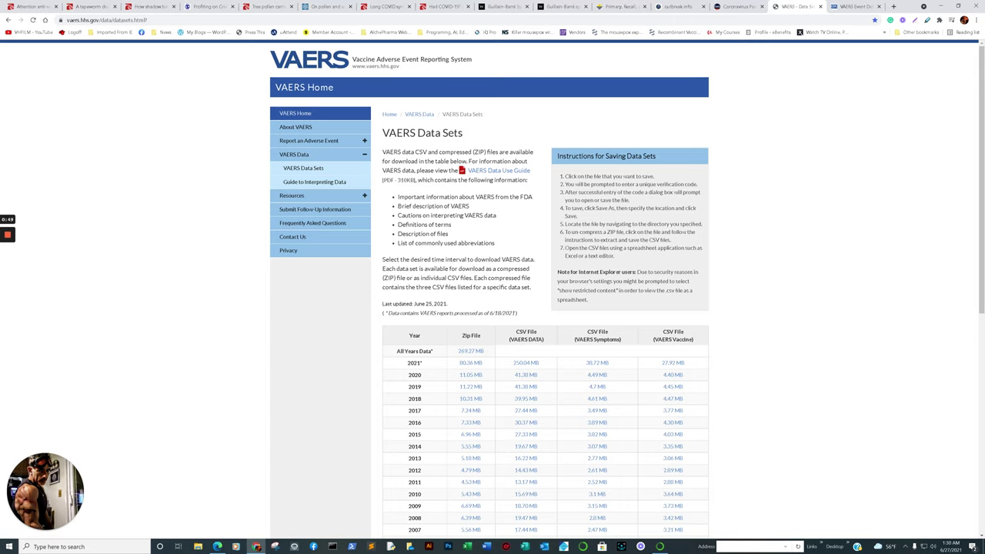
{"action": "left_click", "coordinate": [737, 7]}
{"action": "scroll", "coordinate": [493, 308], "scroll_direction": "up", "scroll_amount": 1}
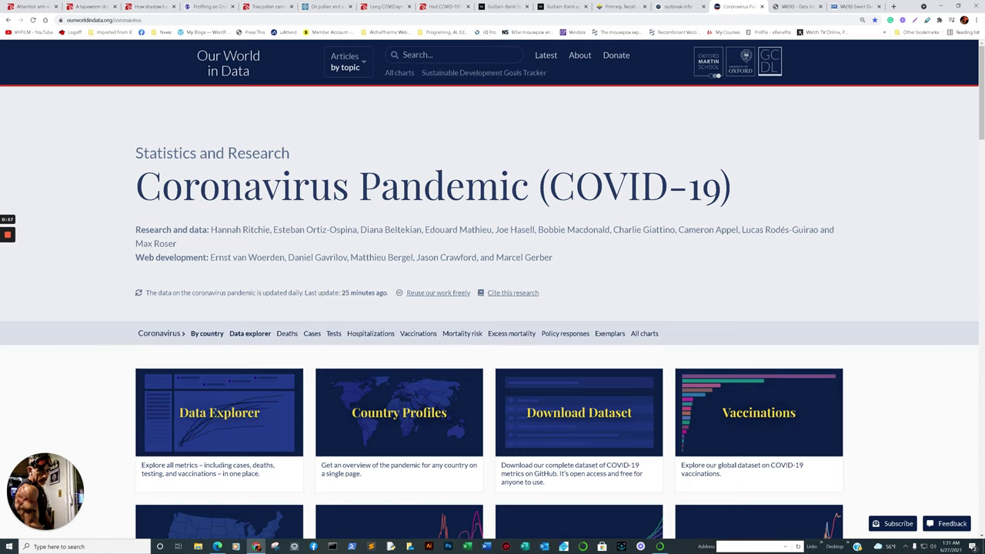
{"action": "scroll", "coordinate": [565, 333], "scroll_direction": "down", "scroll_amount": 2}
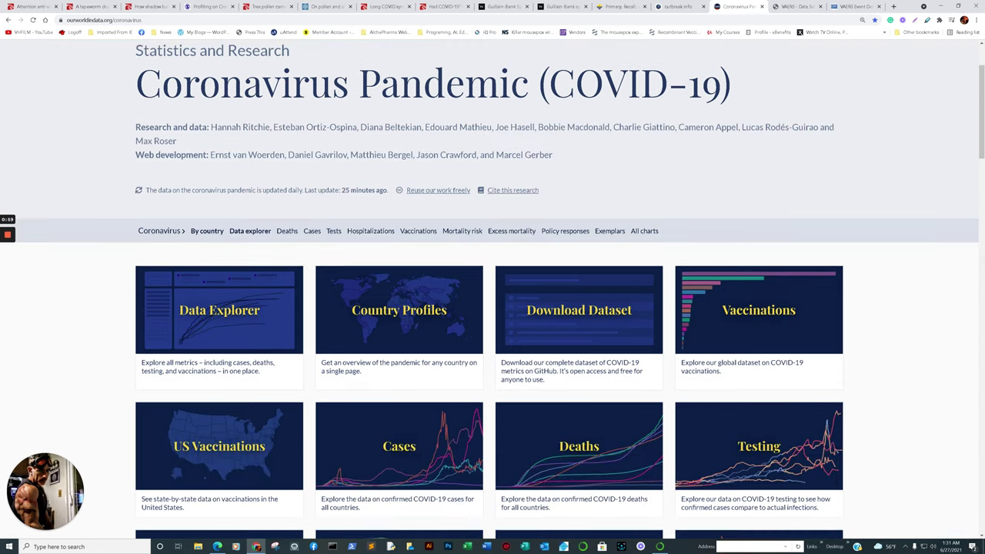
{"action": "scroll", "coordinate": [565, 334], "scroll_direction": "up", "scroll_amount": 2}
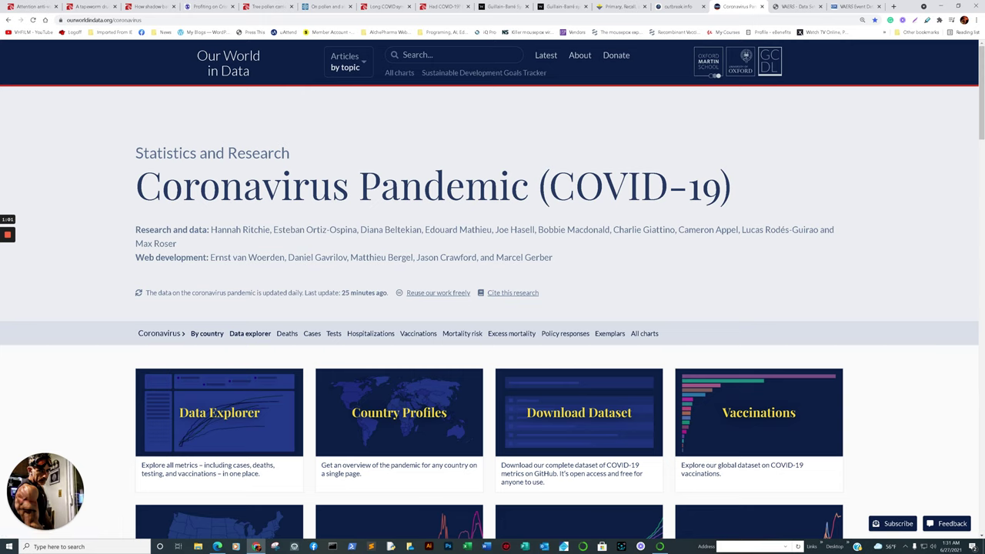
{"action": "left_click", "coordinate": [350, 62]}
Examine the India Mutation Report on outbreak.info, including the lineage prevalence chart and the tracked lineages table
{"action": "left_click", "coordinate": [677, 6]}
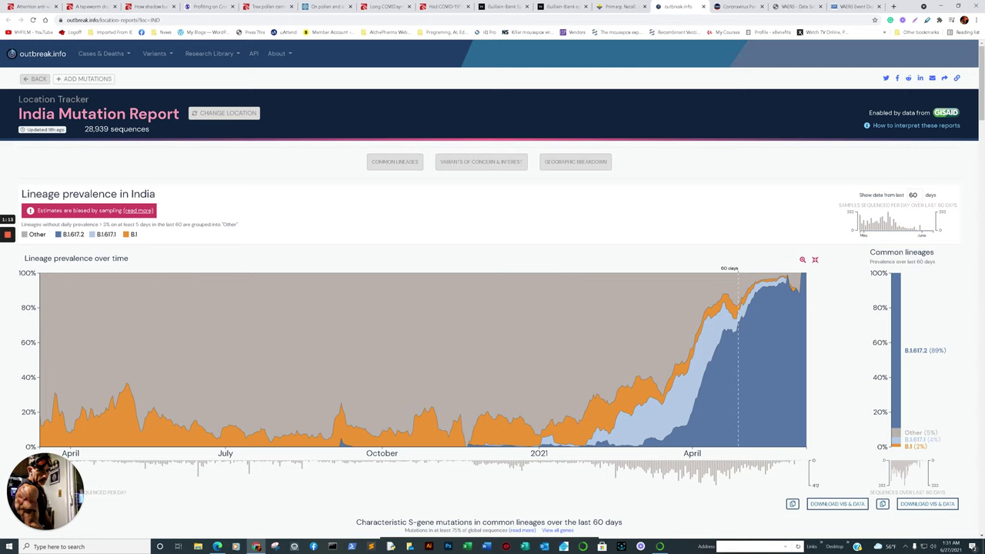
{"action": "scroll", "coordinate": [492, 292], "scroll_direction": "down", "scroll_amount": 7}
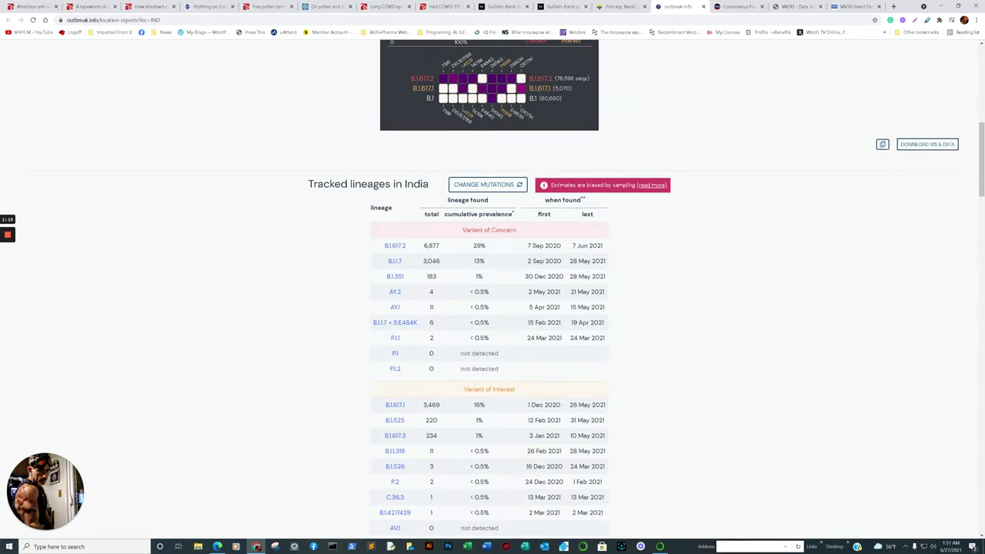
{"action": "scroll", "coordinate": [739, 300], "scroll_direction": "down", "scroll_amount": 1}
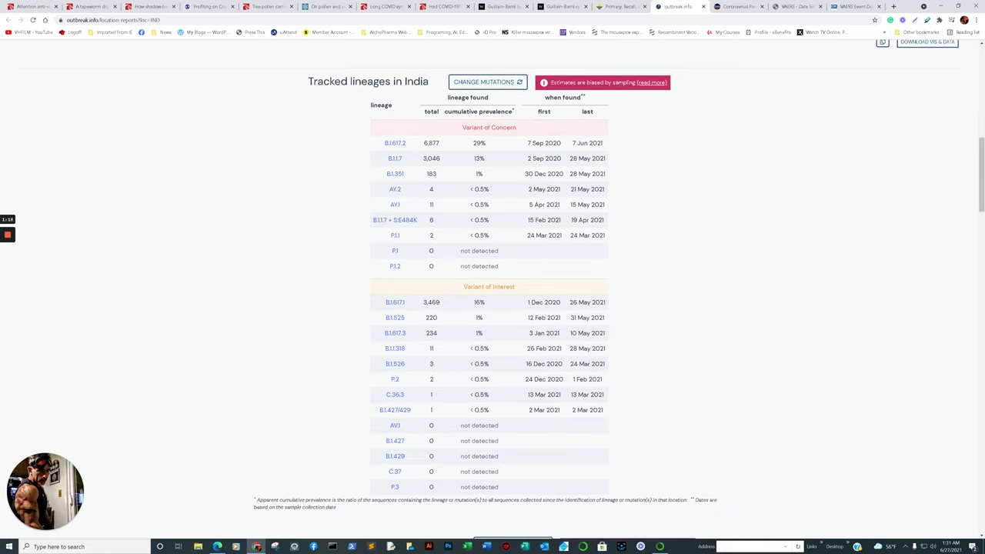
{"action": "scroll", "coordinate": [739, 300], "scroll_direction": "up", "scroll_amount": 6}
{"action": "scroll", "coordinate": [738, 300], "scroll_direction": "up", "scroll_amount": 2}
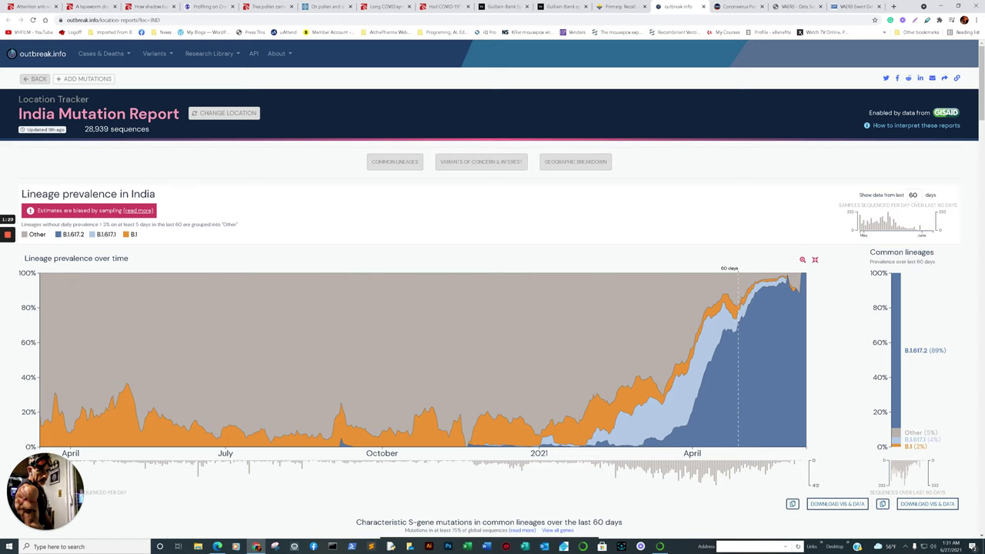
View the EurekAlert releases on mRNA vaccine skin reactions and the tapeworm drug, including the latter's highlighted spermidine passage
{"action": "key", "text": "ctrl+1"}
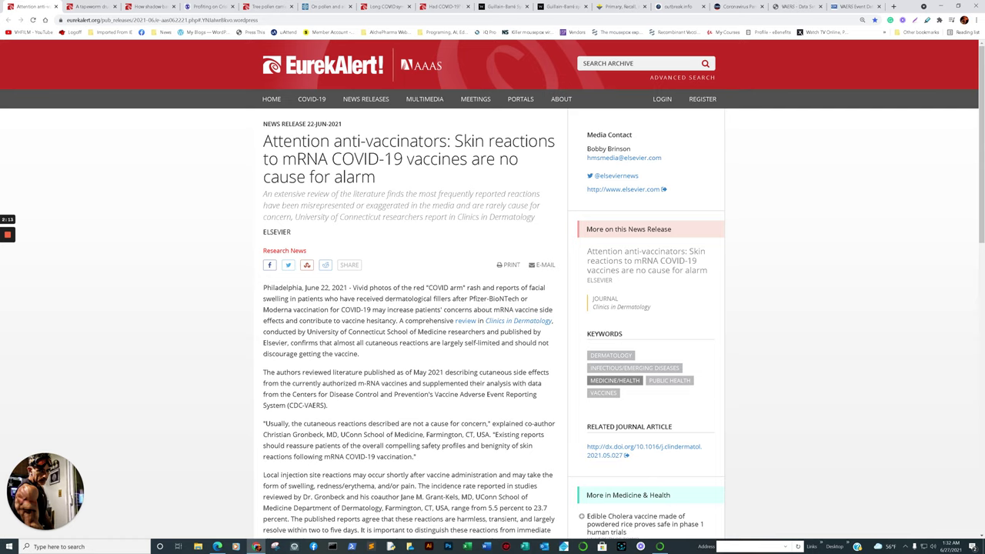
{"action": "key", "text": "ctrl+Tab"}
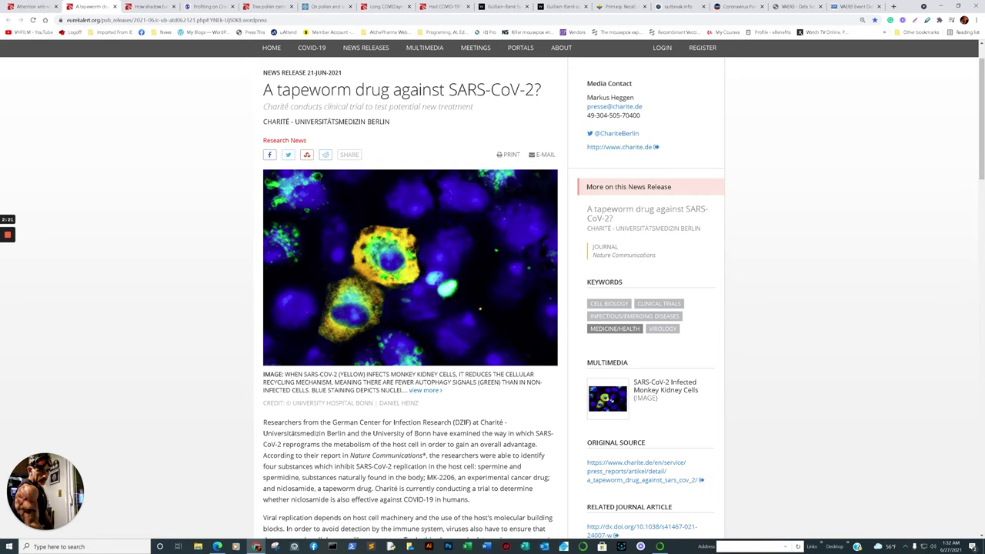
{"action": "scroll", "coordinate": [410, 293], "scroll_direction": "down", "scroll_amount": 6}
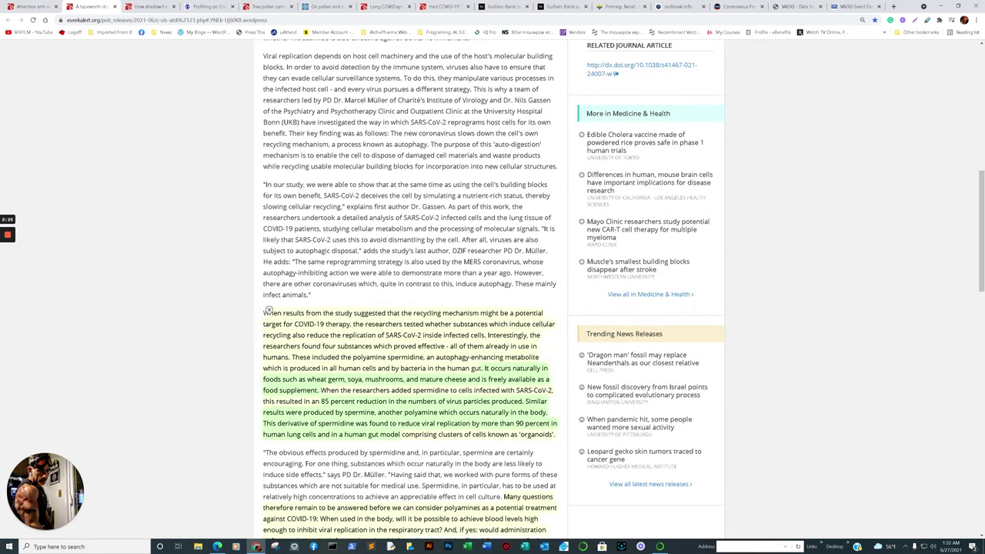
{"action": "scroll", "coordinate": [480, 360], "scroll_direction": "up", "scroll_amount": 6}
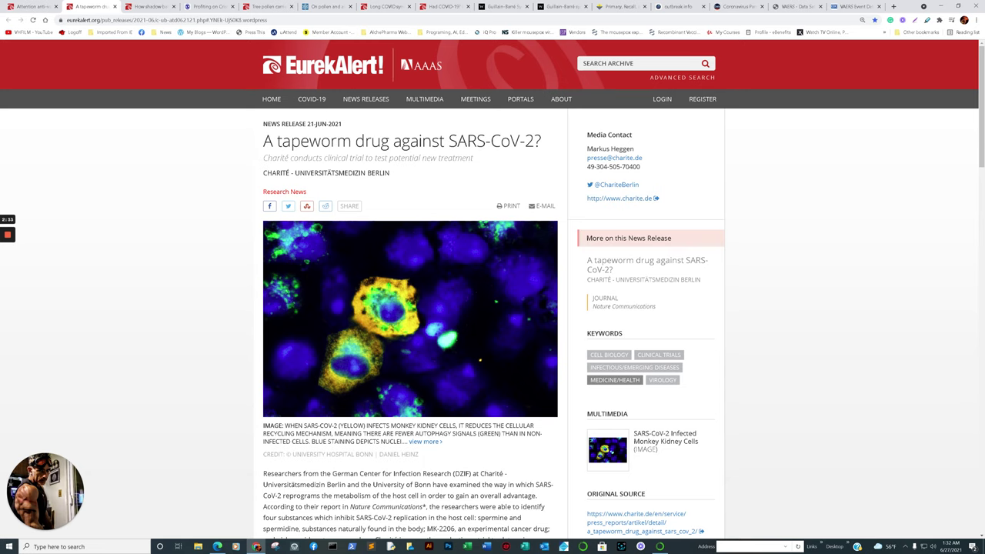
Look through the EurekAlert releases on shadow banks, tree pollen and long COVID symptoms
{"action": "key", "text": "ctrl+Tab"}
{"action": "scroll", "coordinate": [262, 229], "scroll_direction": "up", "scroll_amount": 10}
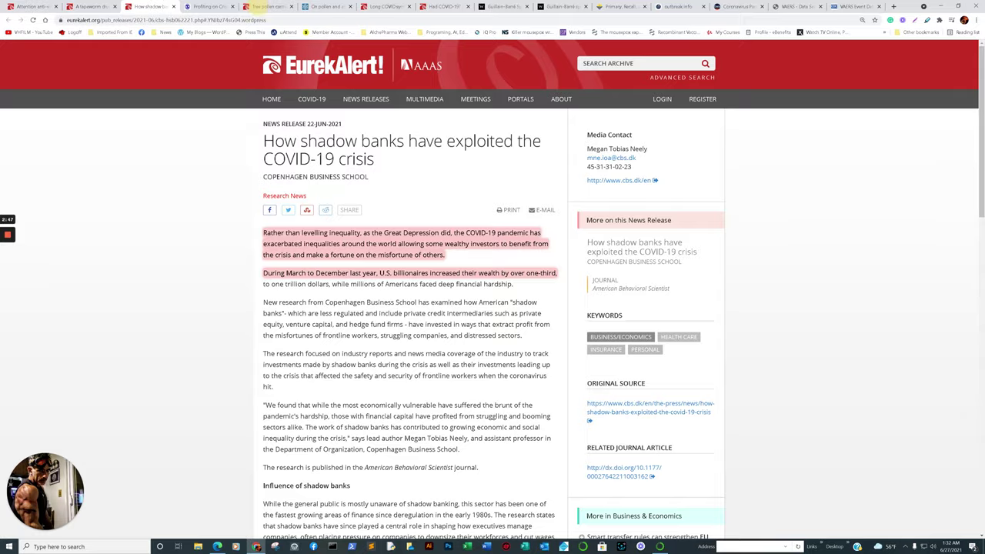
{"action": "left_click", "coordinate": [262, 6]}
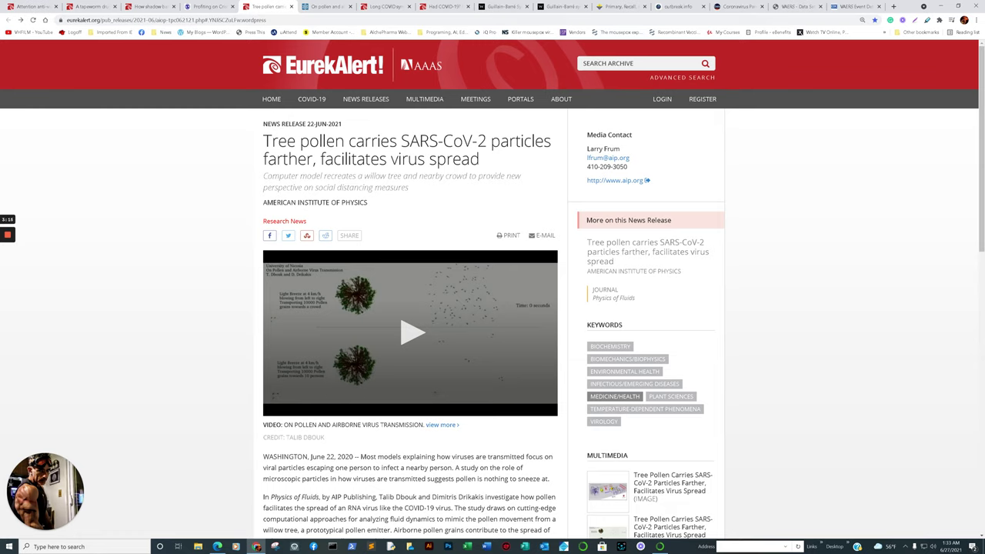
{"action": "left_click", "coordinate": [382, 6]}
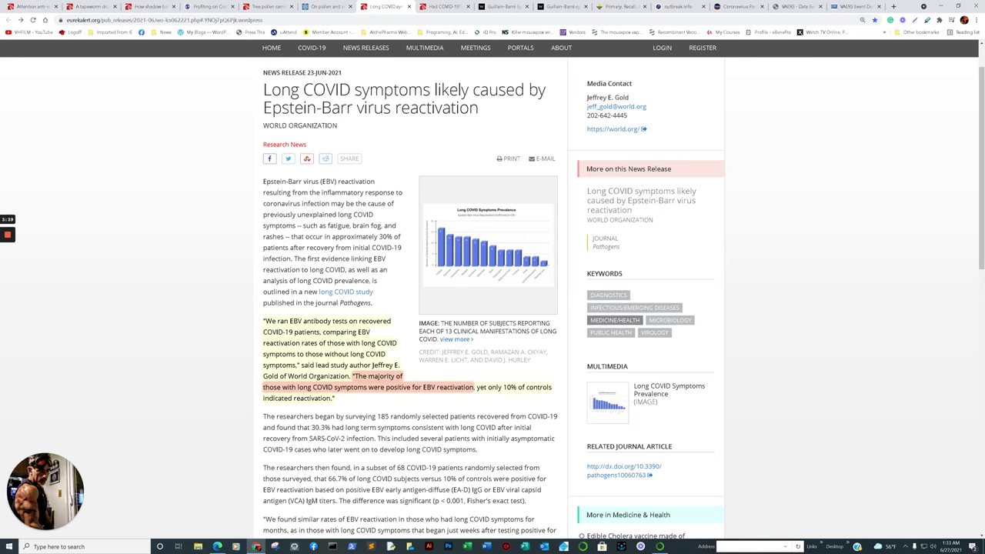
Open the "Had COVID-19? One vaccine dose enough" release and select "boosters for all" in its headline
{"action": "key", "text": "ctrl+Tab"}
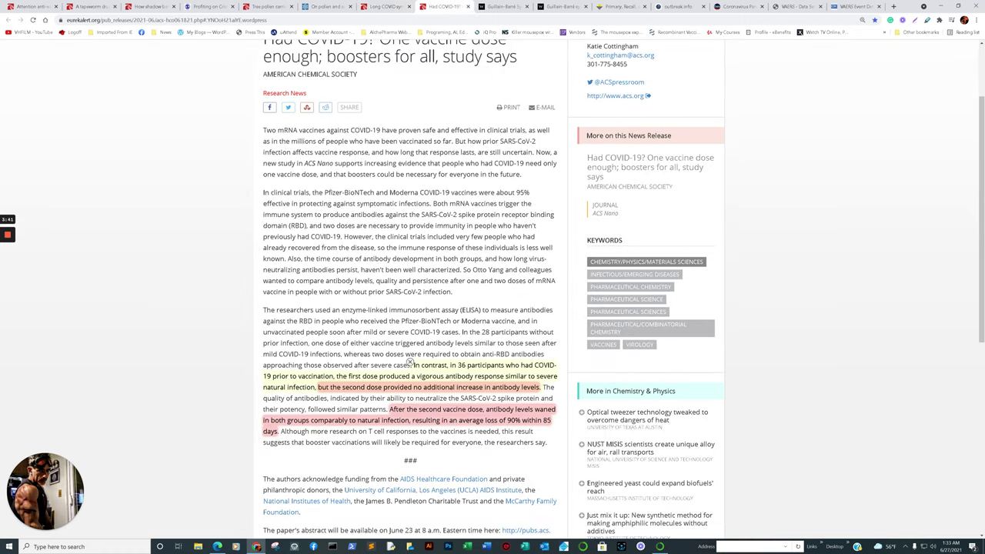
{"action": "scroll", "coordinate": [410, 465], "scroll_direction": "up", "scroll_amount": 2}
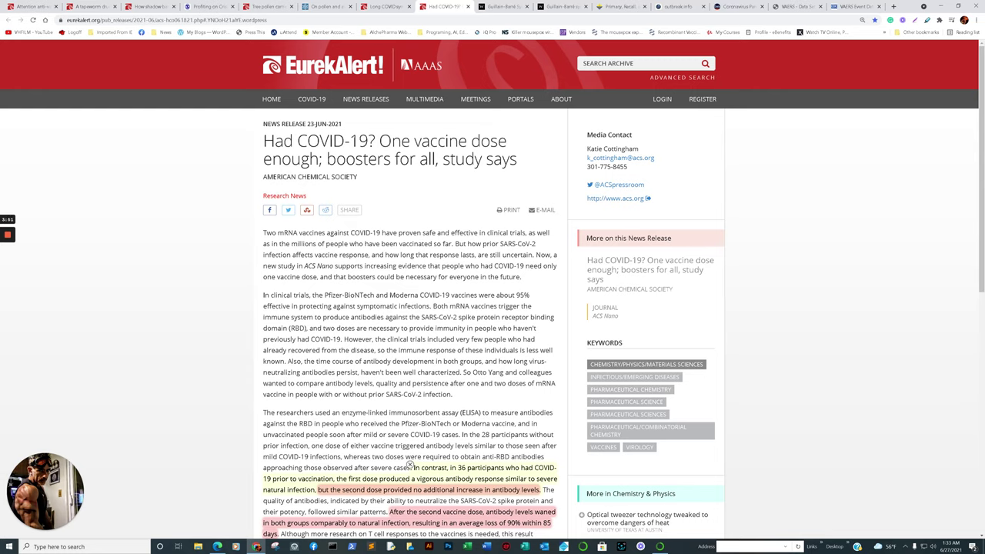
{"action": "left_click_drag", "start_coordinate": [326, 159], "coordinate": [436, 160]}
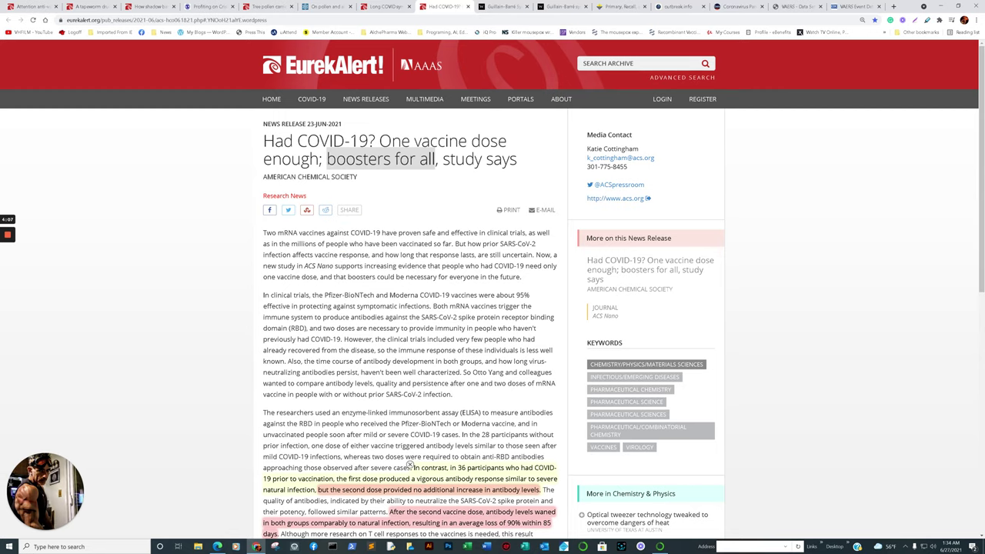
View the Guillain-Barré Syndrome paper and the ACS vaccine antibody study, and return to the one-vaccine-dose release
{"action": "key", "text": "ctrl+Tab"}
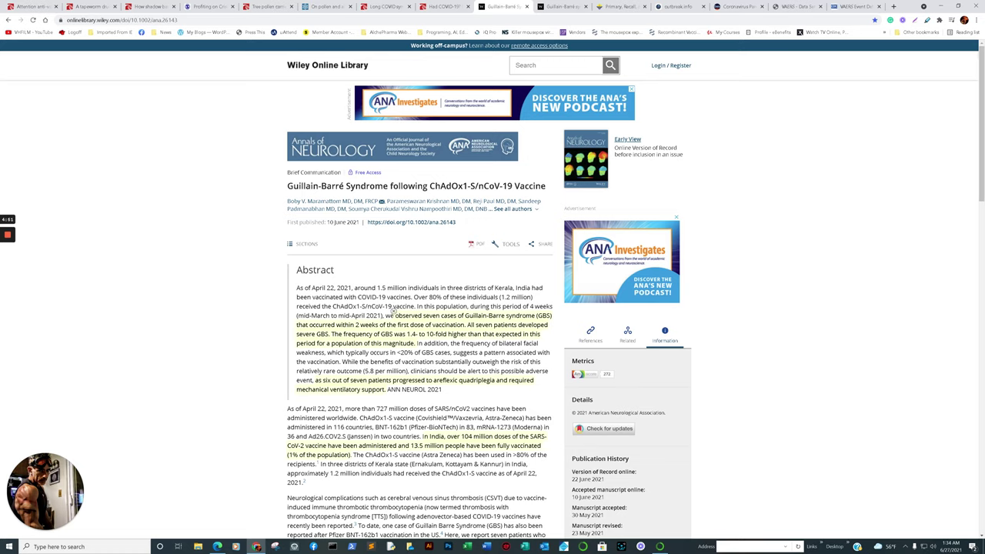
{"action": "left_click", "coordinate": [551, 6]}
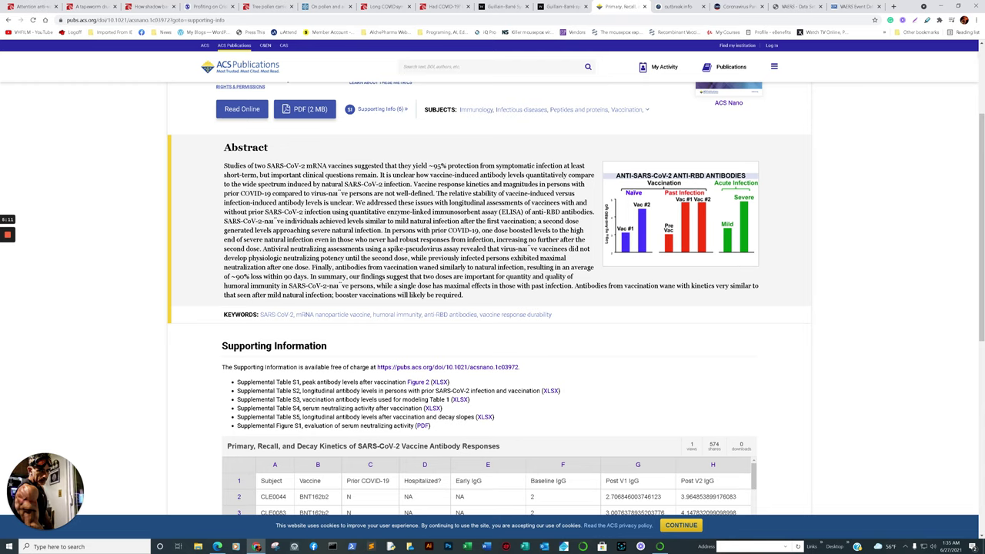
{"action": "left_click", "coordinate": [442, 6]}
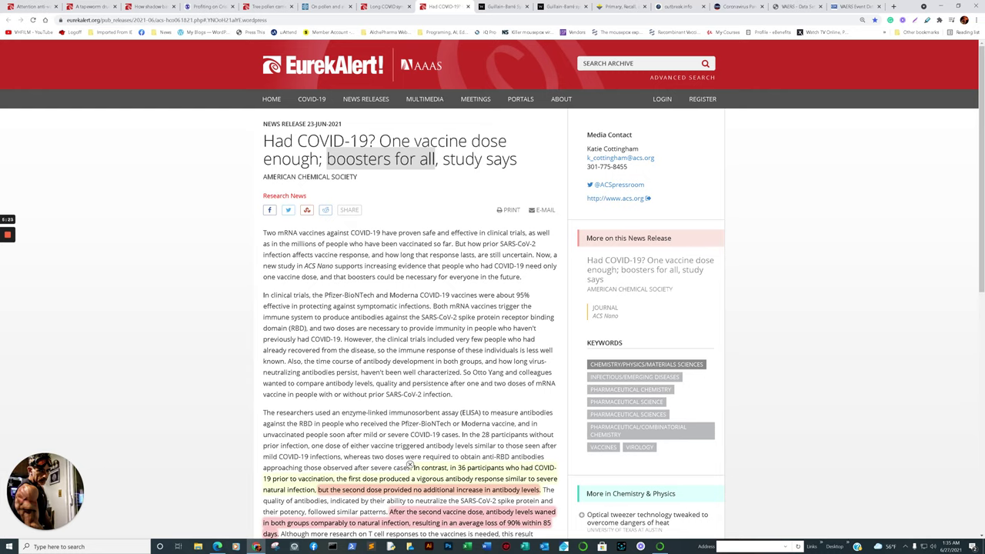
Switch to JupyterLab and review the Vaers.ipynb notebook from its imports down to the thrombocytopenia reactions by age charts
{"action": "left_click", "coordinate": [217, 547]}
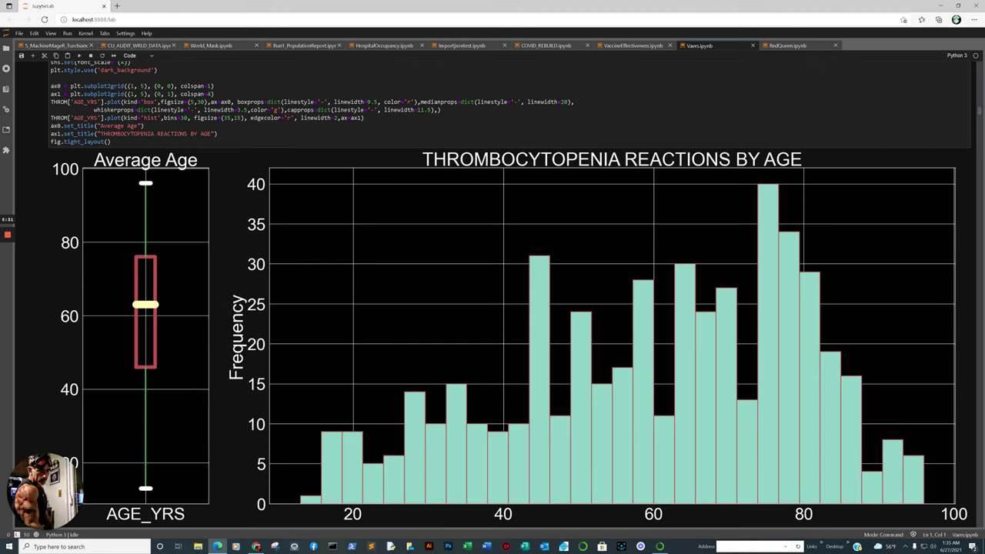
{"action": "scroll", "coordinate": [510, 294], "scroll_direction": "up", "scroll_amount": 20}
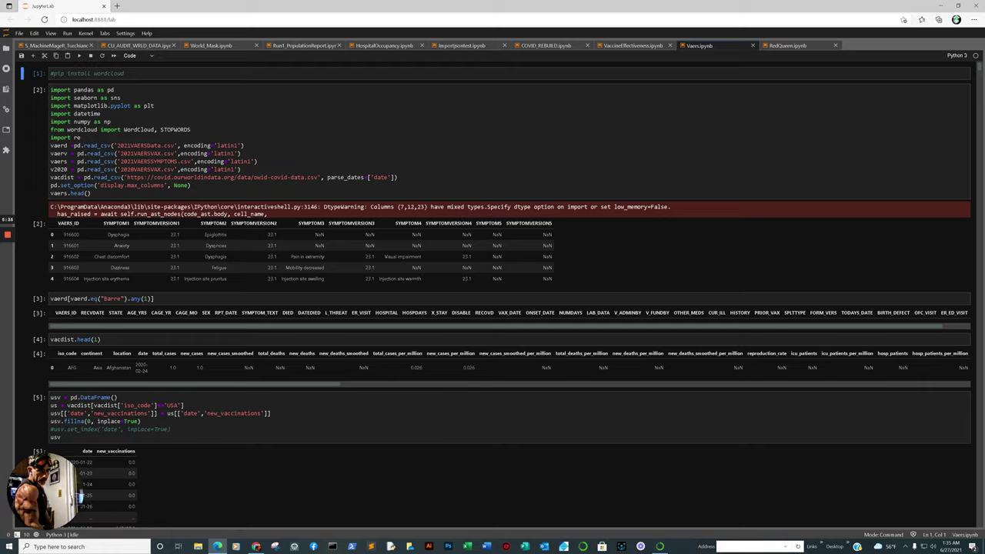
{"action": "scroll", "coordinate": [509, 294], "scroll_direction": "down", "scroll_amount": 20}
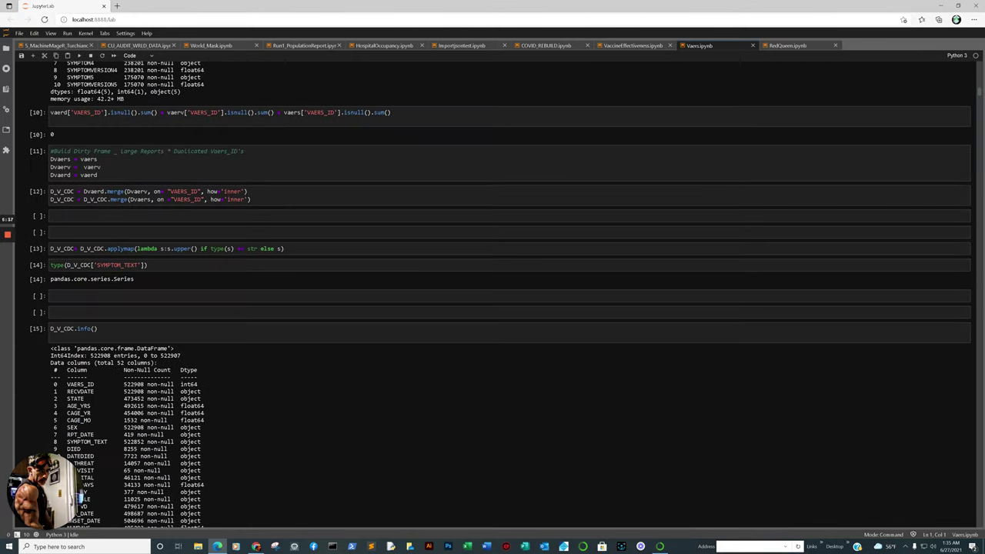
{"action": "scroll", "coordinate": [80, 499], "scroll_direction": "down", "scroll_amount": 5}
{"action": "scroll", "coordinate": [80, 499], "scroll_direction": "down", "scroll_amount": 6}
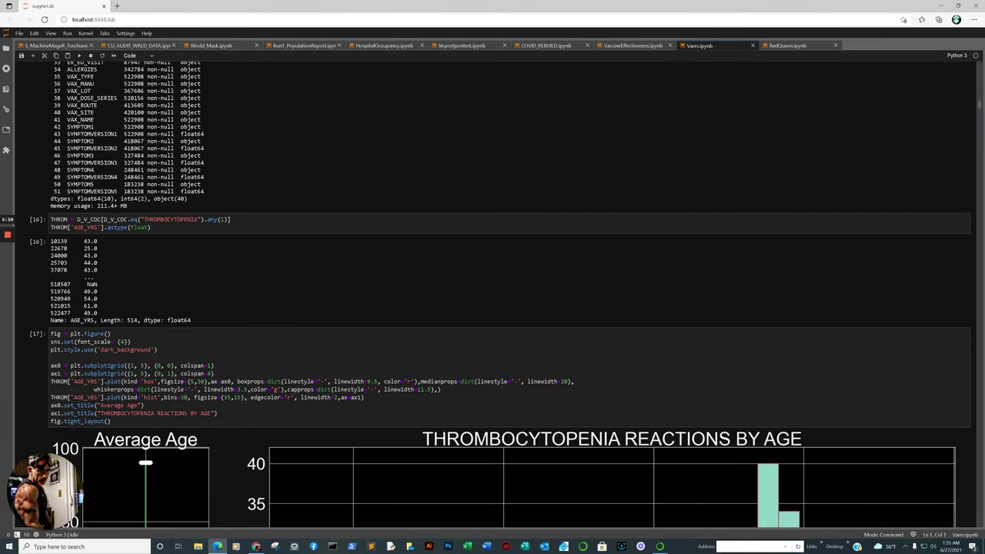
{"action": "scroll", "coordinate": [510, 295], "scroll_direction": "down", "scroll_amount": 6}
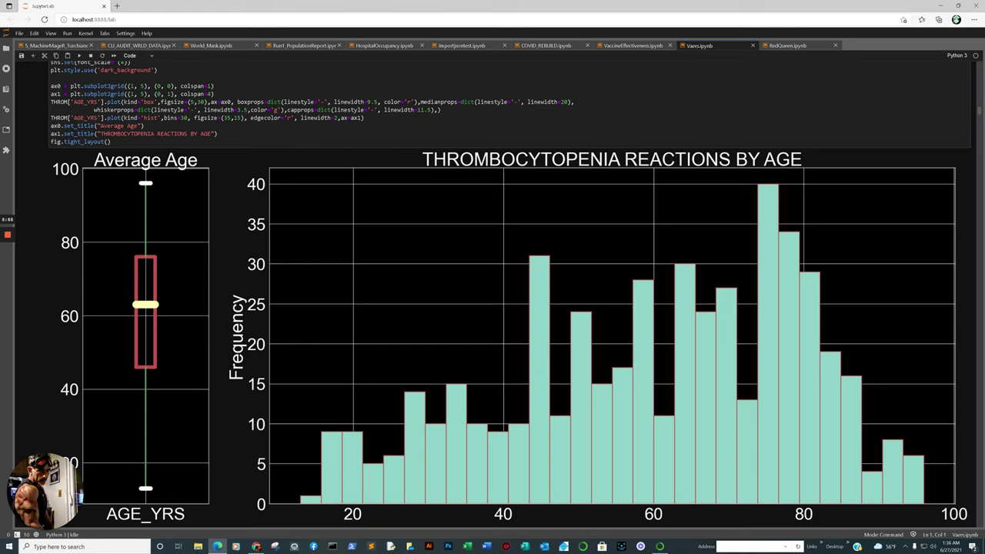
Switch to Chrome and find the highlighted immune thrombocytopenia paragraph in the EurekAlert skin reactions release
{"action": "mouse_move", "coordinate": [257, 545]}
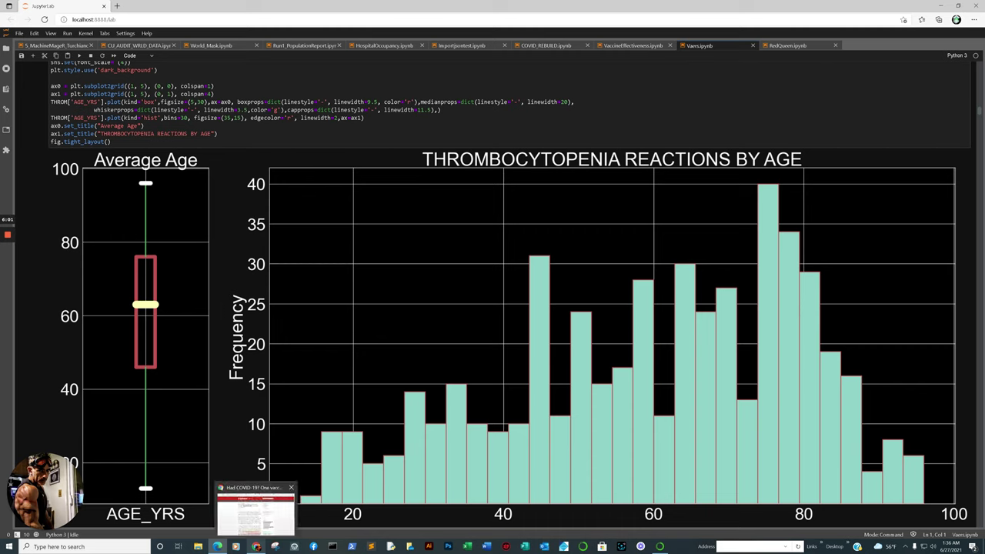
{"action": "left_click", "coordinate": [257, 510]}
{"action": "key", "text": "ctrl+1"}
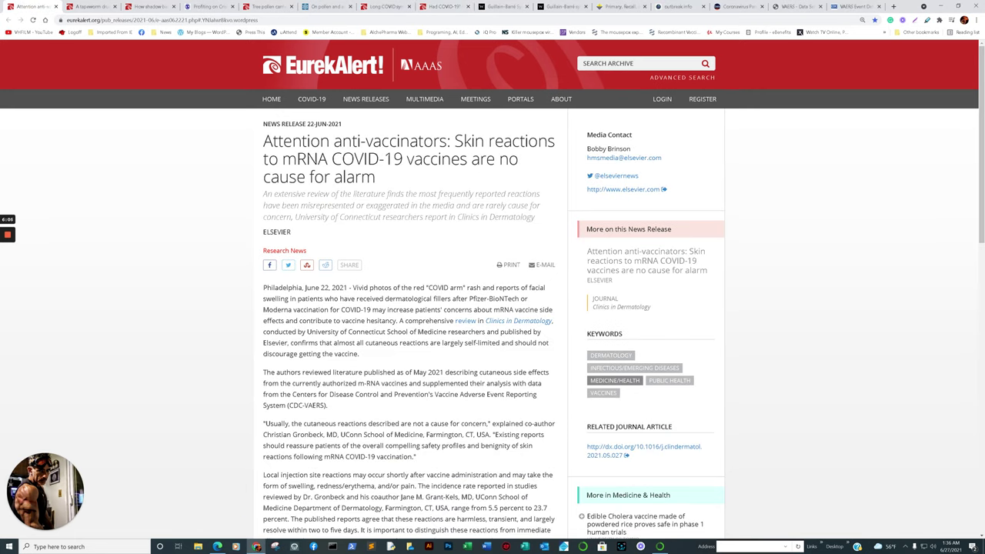
{"action": "scroll", "coordinate": [493, 308], "scroll_direction": "down", "scroll_amount": 1}
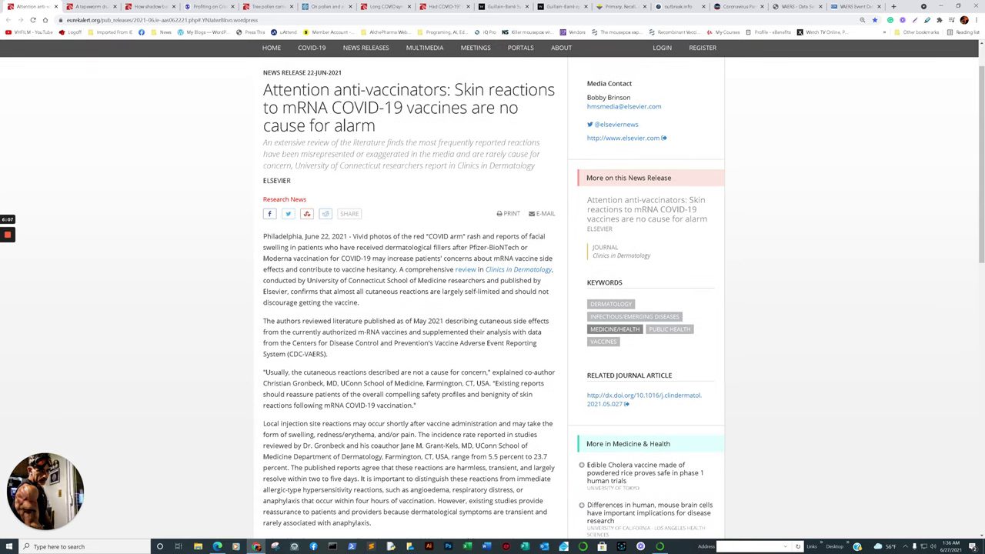
{"action": "scroll", "coordinate": [492, 308], "scroll_direction": "down", "scroll_amount": 6}
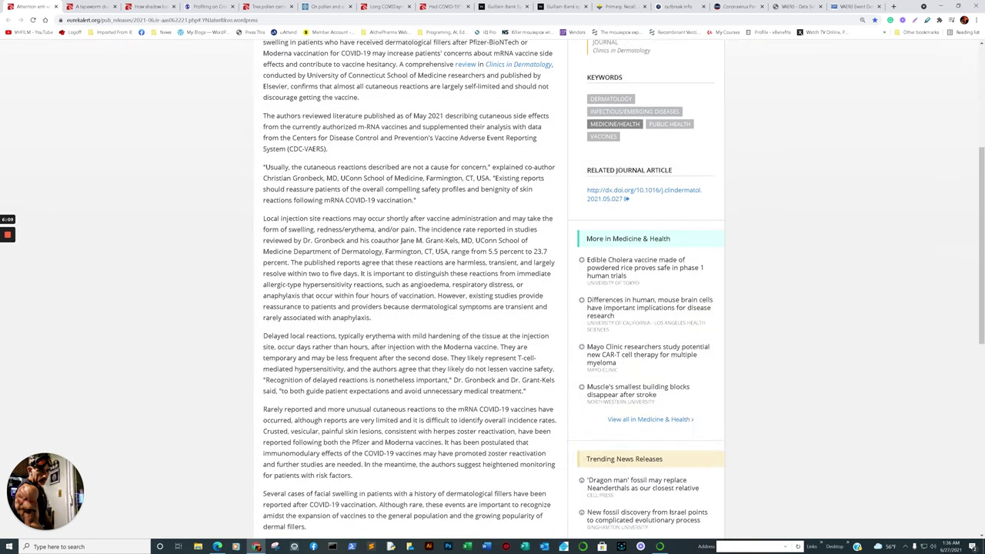
{"action": "scroll", "coordinate": [262, 234], "scroll_direction": "down", "scroll_amount": 1}
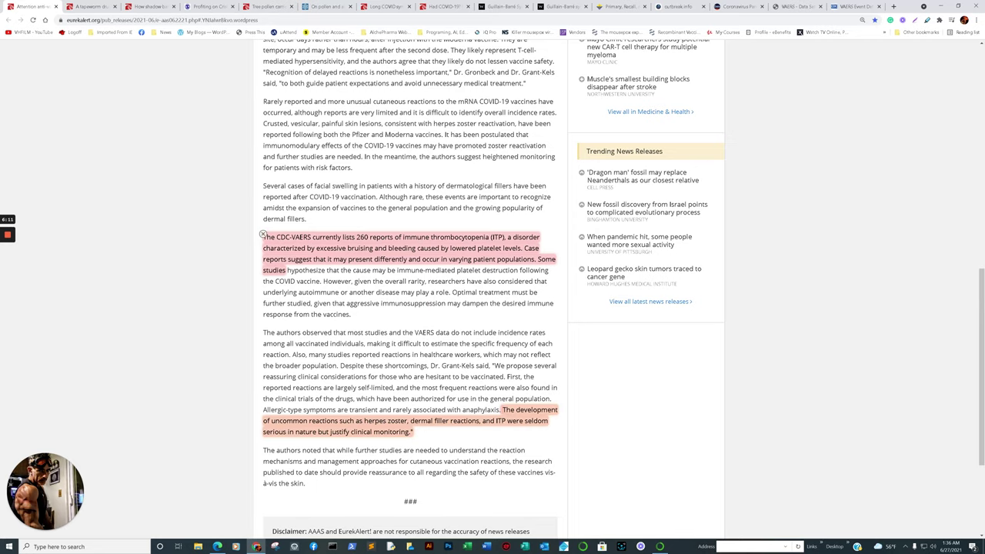
Check the VAERS Data Sets page and reread the skin reactions release down to its highlighted thrombocytopenia passages
{"action": "left_click", "coordinate": [793, 6]}
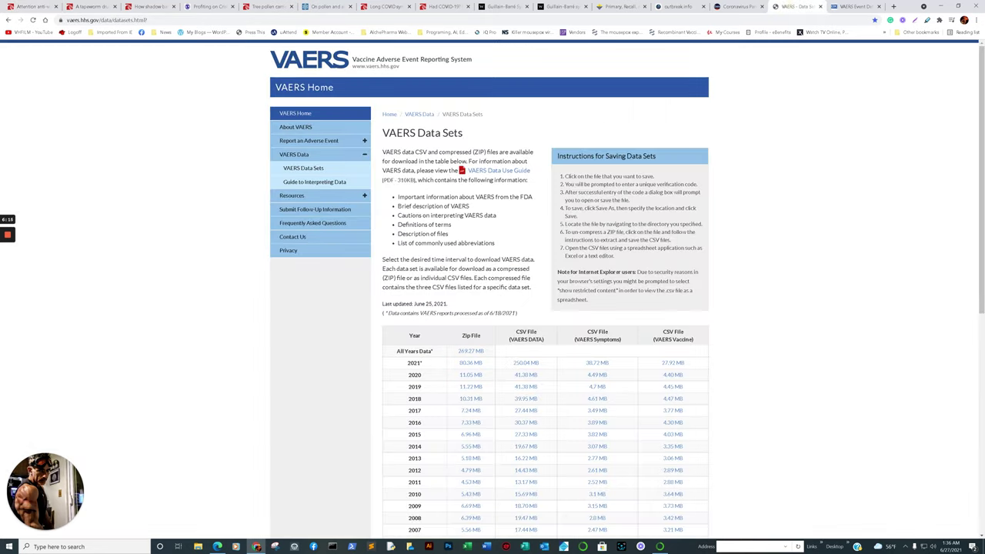
{"action": "key", "text": "ctrl+1"}
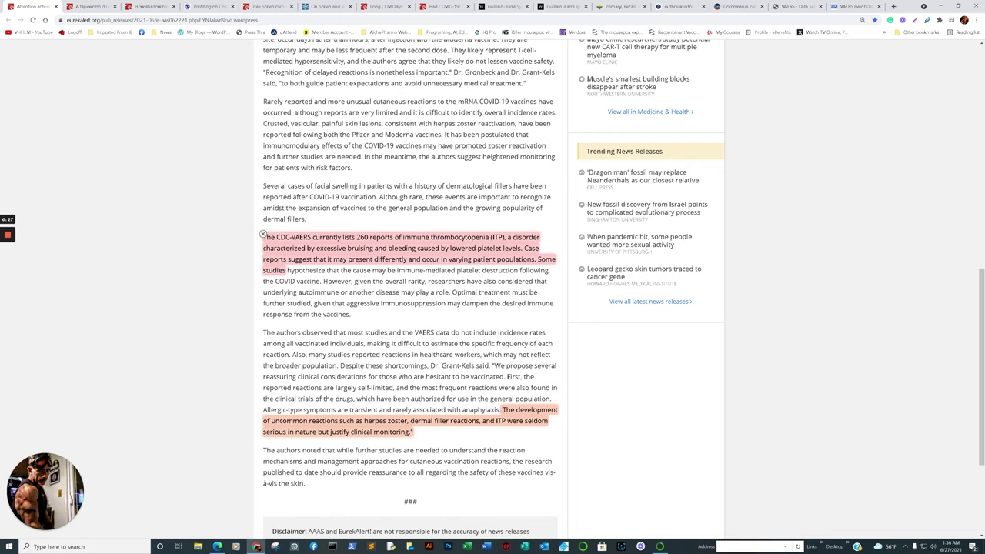
{"action": "scroll", "coordinate": [262, 235], "scroll_direction": "up", "scroll_amount": 15}
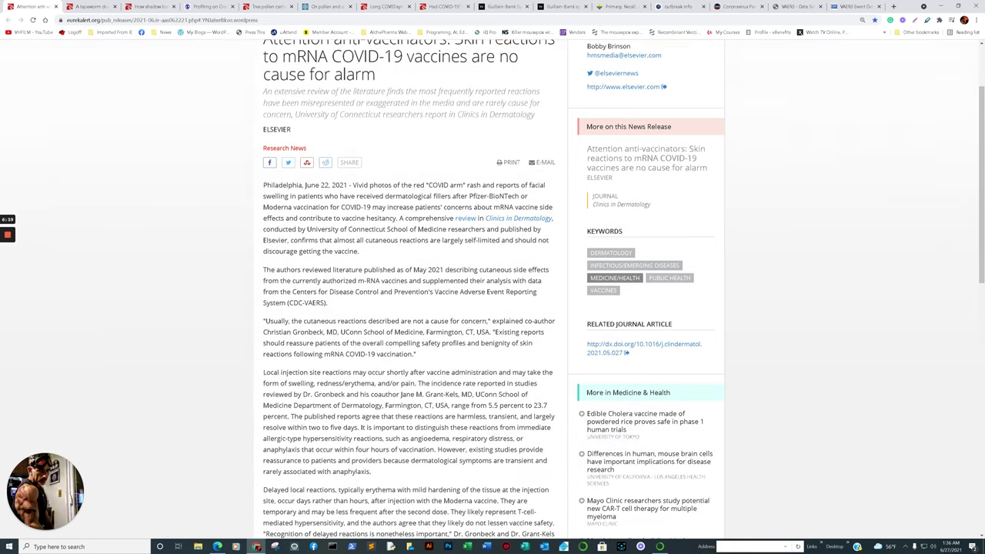
{"action": "scroll", "coordinate": [411, 293], "scroll_direction": "down", "scroll_amount": 6}
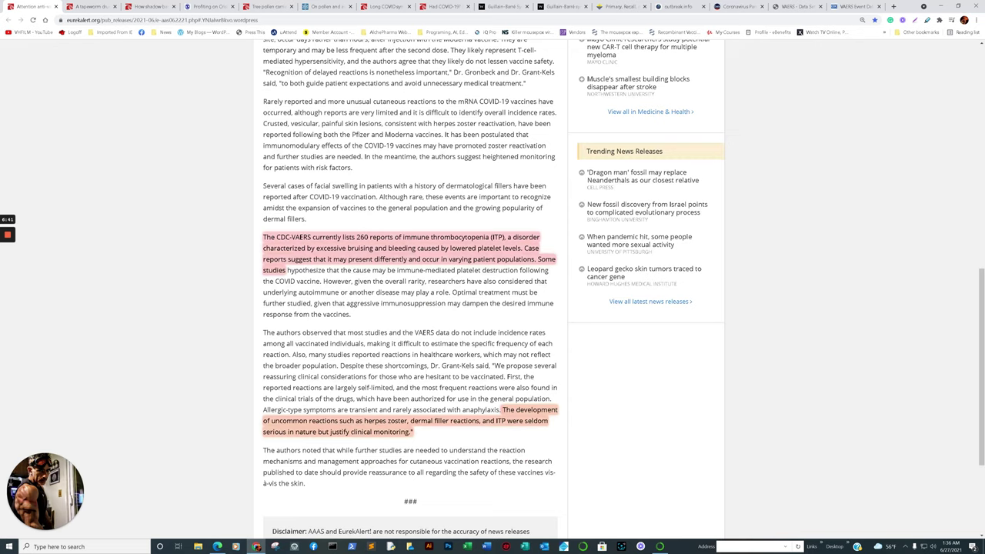
Reread the skin reactions release from its headline to the highlighted thrombocytopenia passages, and bring up the VAERS Data Sets page
{"action": "scroll", "coordinate": [410, 292], "scroll_direction": "up", "scroll_amount": 10}
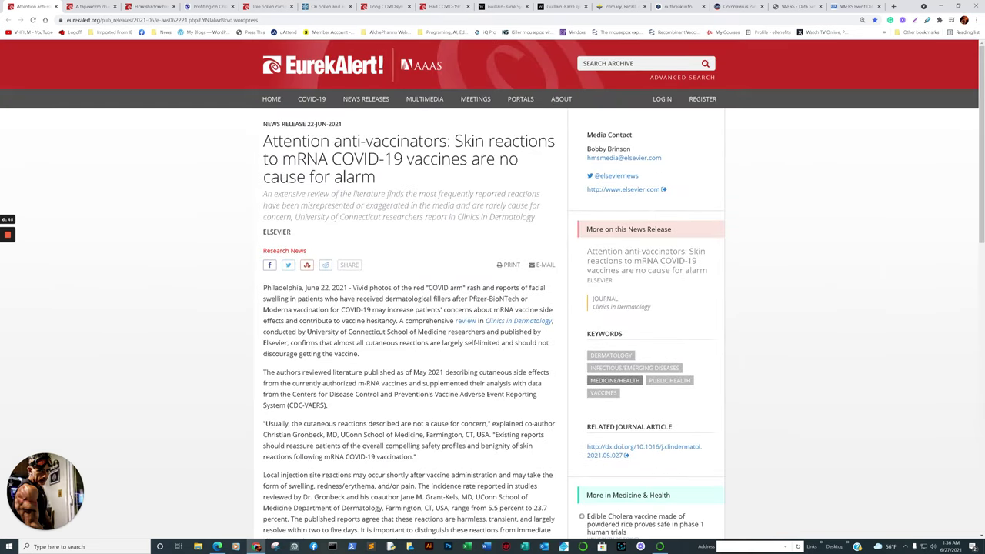
{"action": "scroll", "coordinate": [411, 292], "scroll_direction": "down", "scroll_amount": 7}
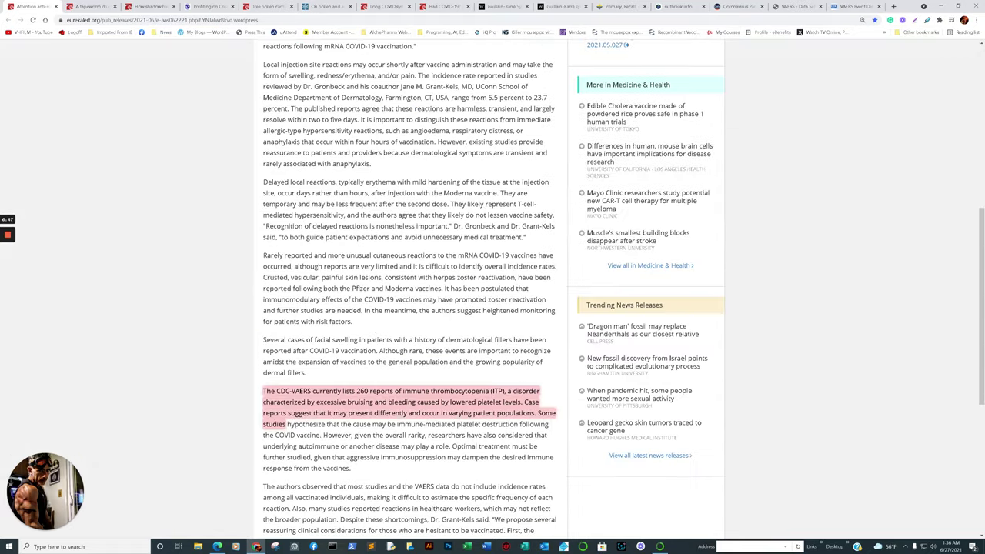
{"action": "scroll", "coordinate": [410, 292], "scroll_direction": "up", "scroll_amount": 3}
{"action": "scroll", "coordinate": [410, 293], "scroll_direction": "up", "scroll_amount": 3}
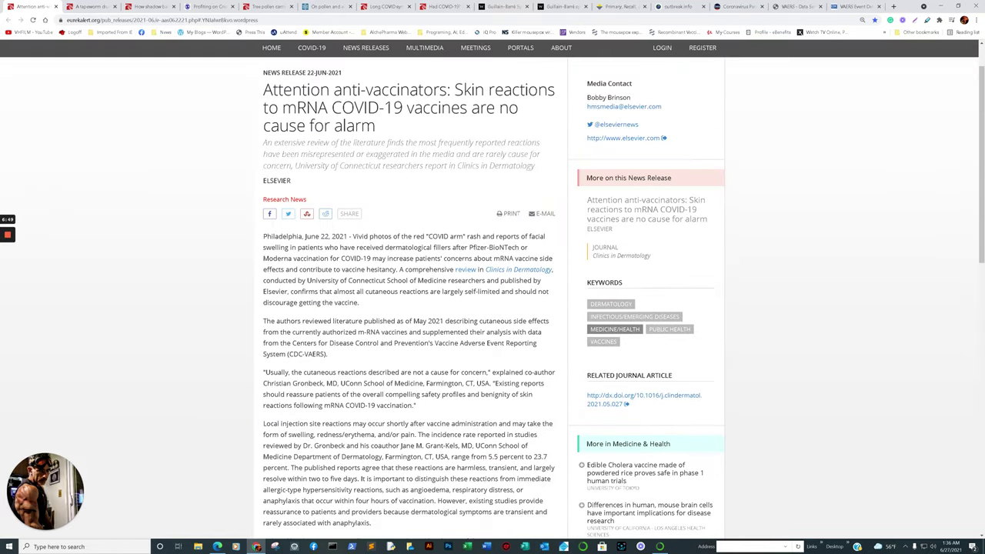
{"action": "scroll", "coordinate": [411, 293], "scroll_direction": "down", "scroll_amount": 4}
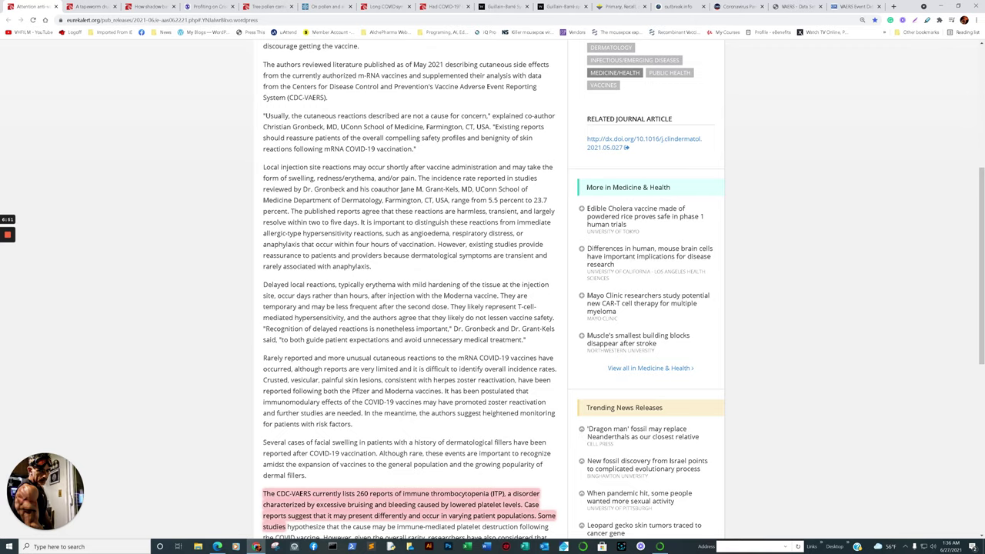
{"action": "scroll", "coordinate": [411, 293], "scroll_direction": "down", "scroll_amount": 1}
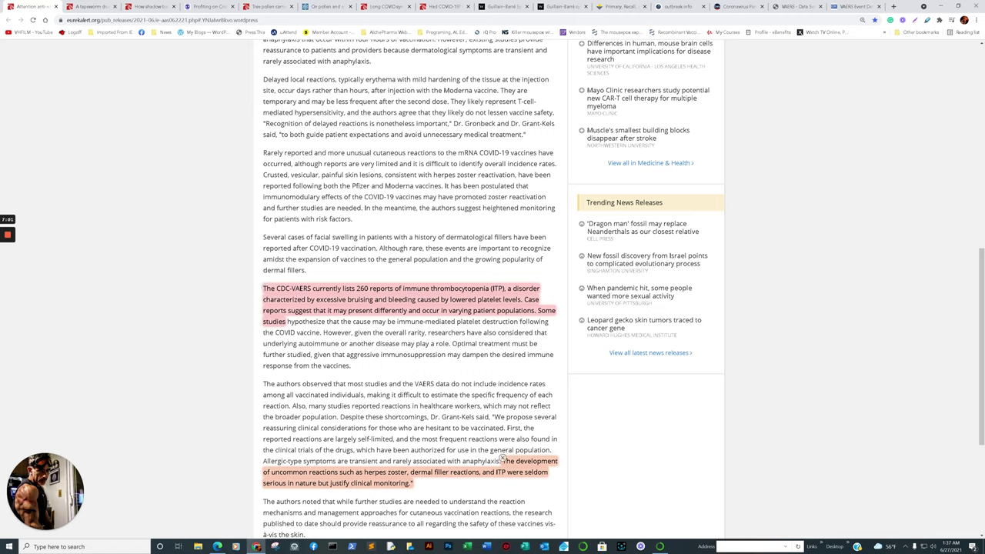
{"action": "left_click", "coordinate": [797, 6]}
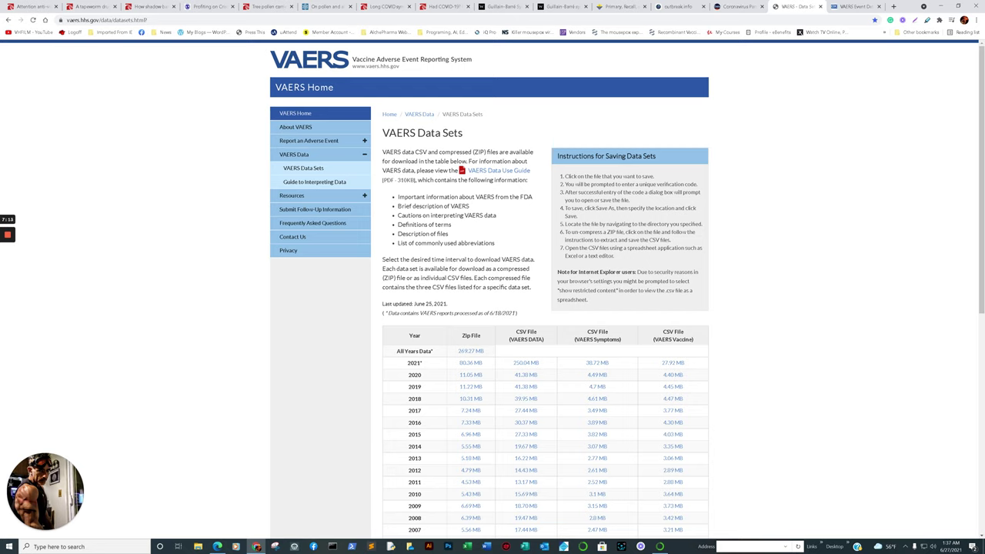
Switch to JupyterLab and review Vaers.ipynb from the thrombocytopenia charts through paralysis and myocarditis to the duplicate VAERS_ID symptom rows
{"action": "left_click", "coordinate": [235, 547]}
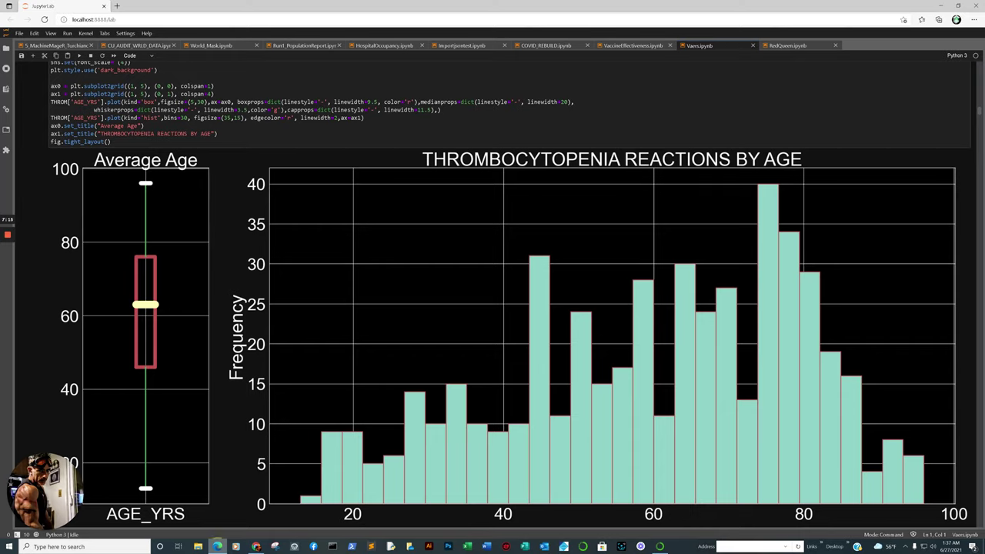
{"action": "scroll", "coordinate": [493, 270], "scroll_direction": "down", "scroll_amount": 2}
{"action": "scroll", "coordinate": [493, 269], "scroll_direction": "down", "scroll_amount": 15}
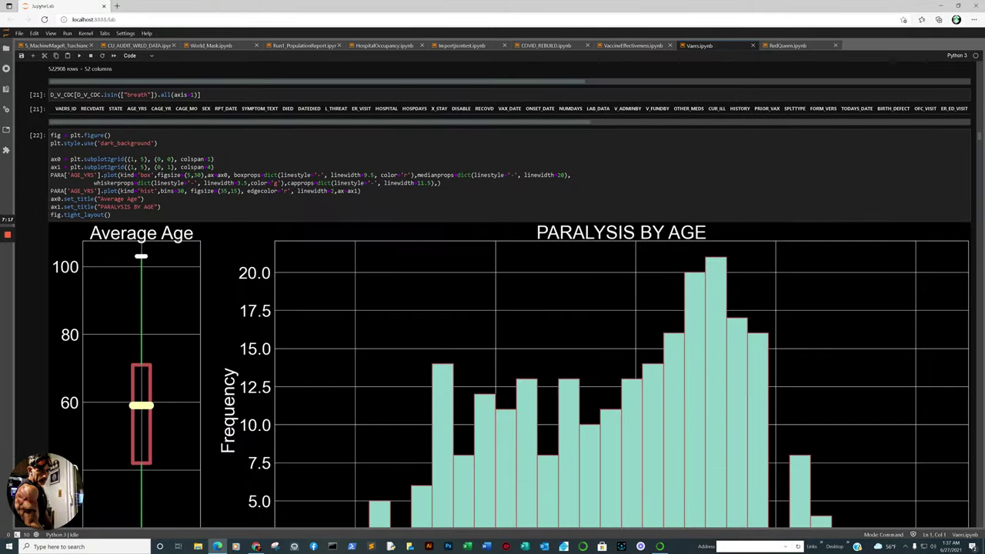
{"action": "scroll", "coordinate": [493, 269], "scroll_direction": "up", "scroll_amount": 4}
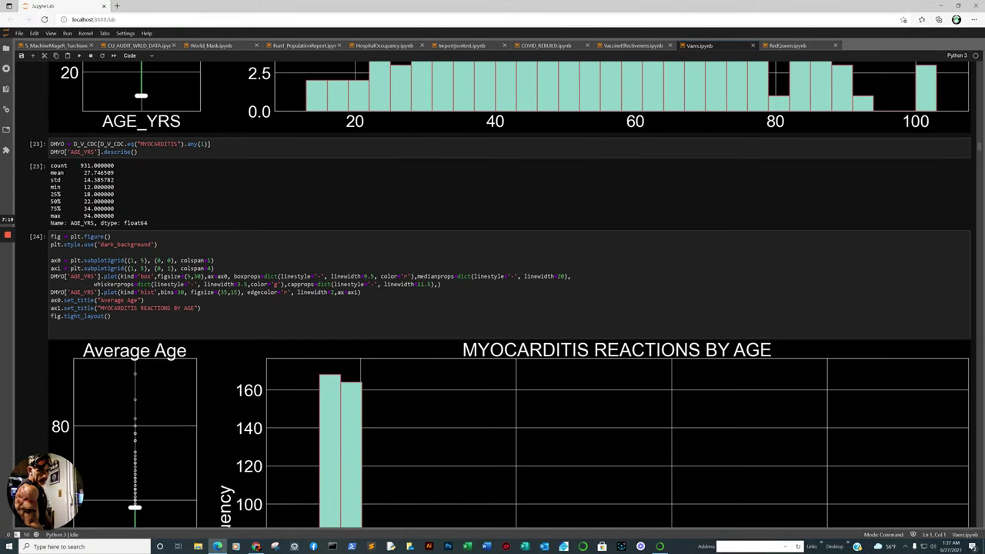
{"action": "scroll", "coordinate": [493, 292], "scroll_direction": "down", "scroll_amount": 10}
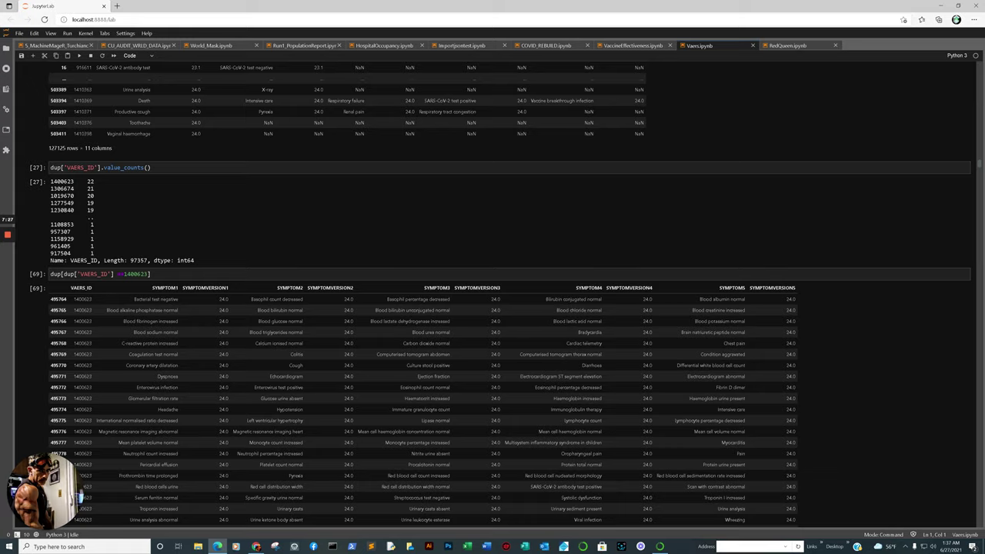
{"action": "scroll", "coordinate": [493, 308], "scroll_direction": "down", "scroll_amount": 3}
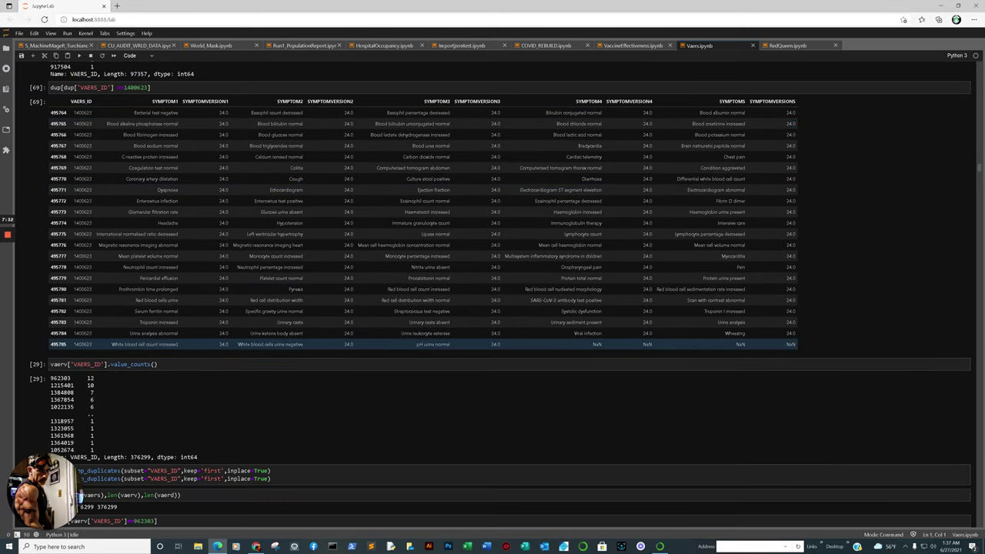
{"action": "scroll", "coordinate": [424, 344], "scroll_direction": "down", "scroll_amount": 2}
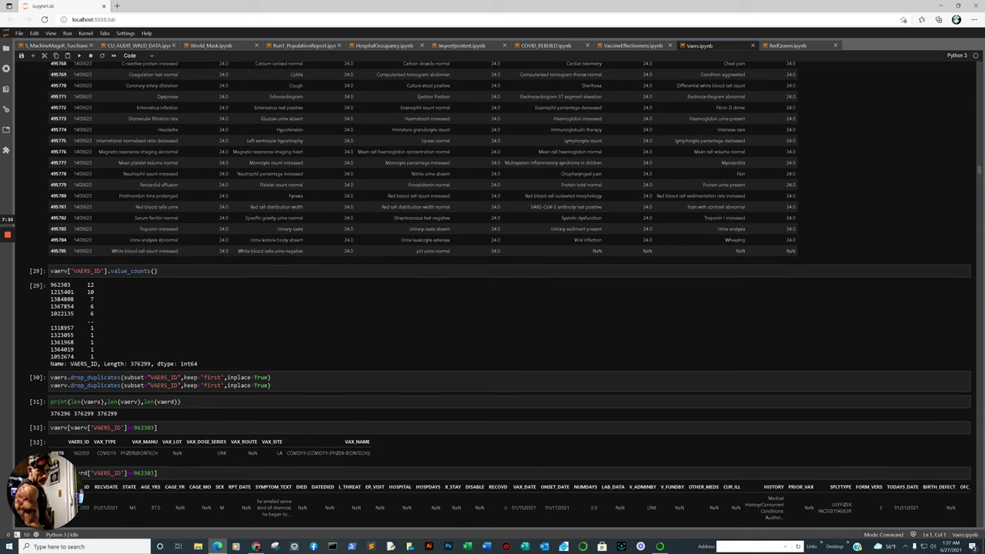
{"action": "scroll", "coordinate": [423, 231], "scroll_direction": "up", "scroll_amount": 2}
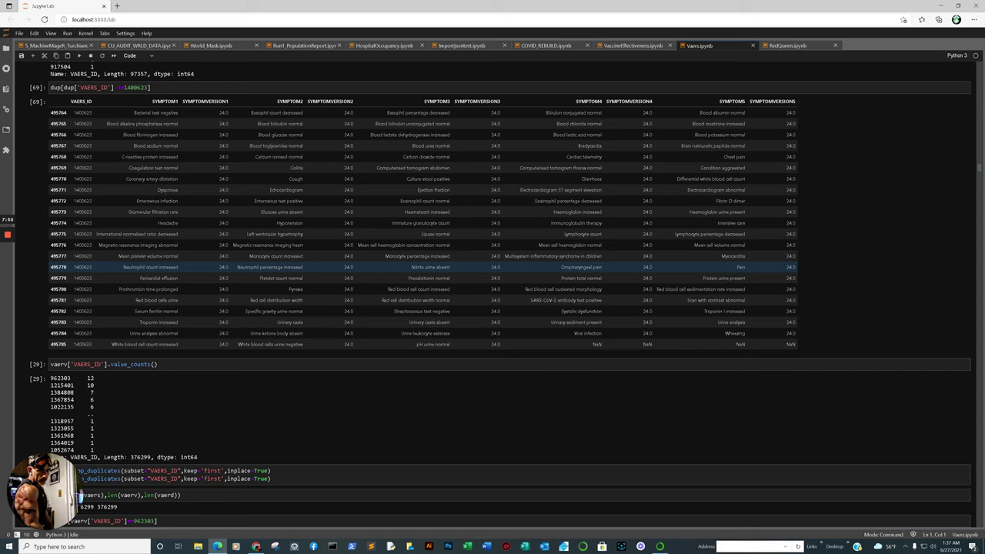
Switch to Chrome and review the skin reactions release from its headline to the highlighted CDC-VAERS immune thrombocytopenia paragraph
{"action": "mouse_move", "coordinate": [257, 546]}
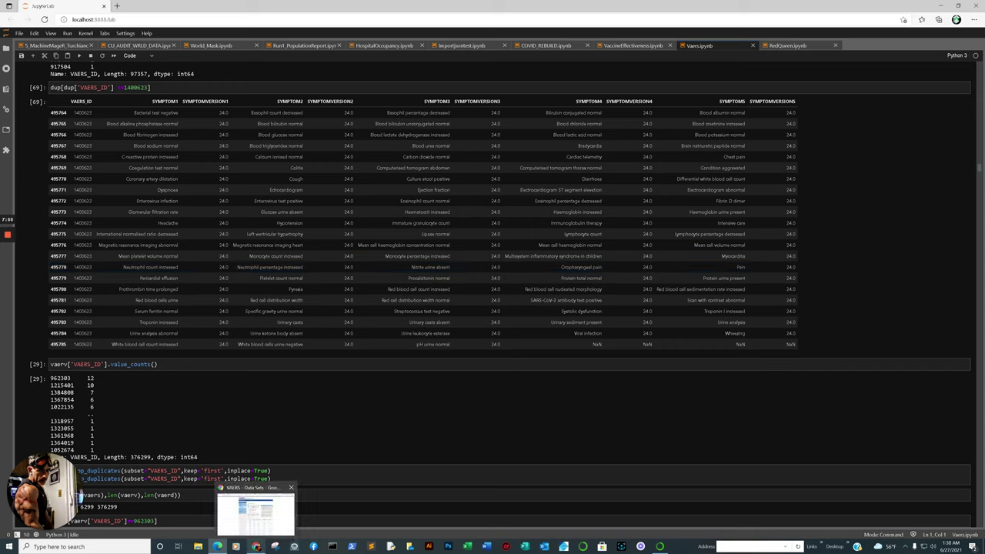
{"action": "left_click", "coordinate": [231, 521]}
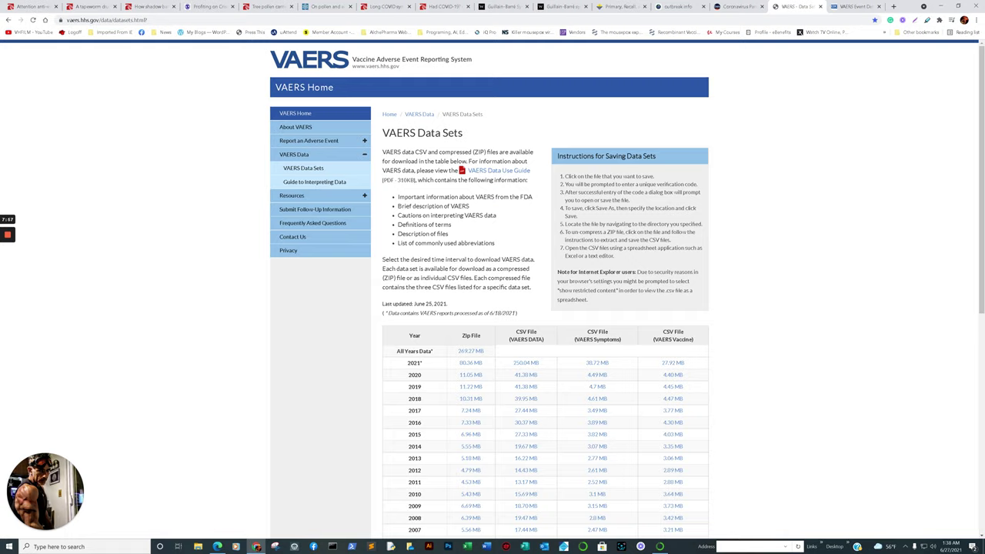
{"action": "key", "text": "ctrl+1"}
{"action": "scroll", "coordinate": [408, 308], "scroll_direction": "up", "scroll_amount": 6}
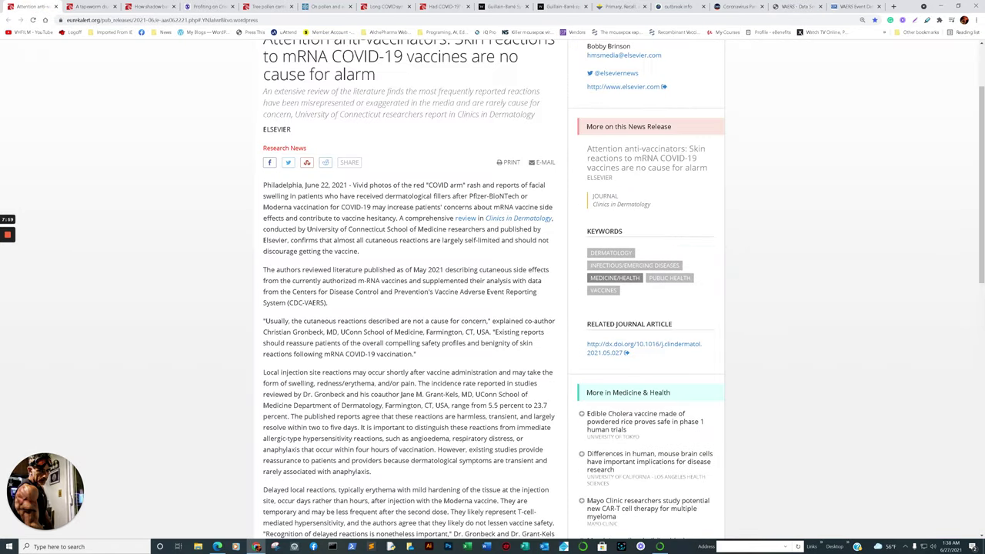
{"action": "scroll", "coordinate": [492, 308], "scroll_direction": "up", "scroll_amount": 2}
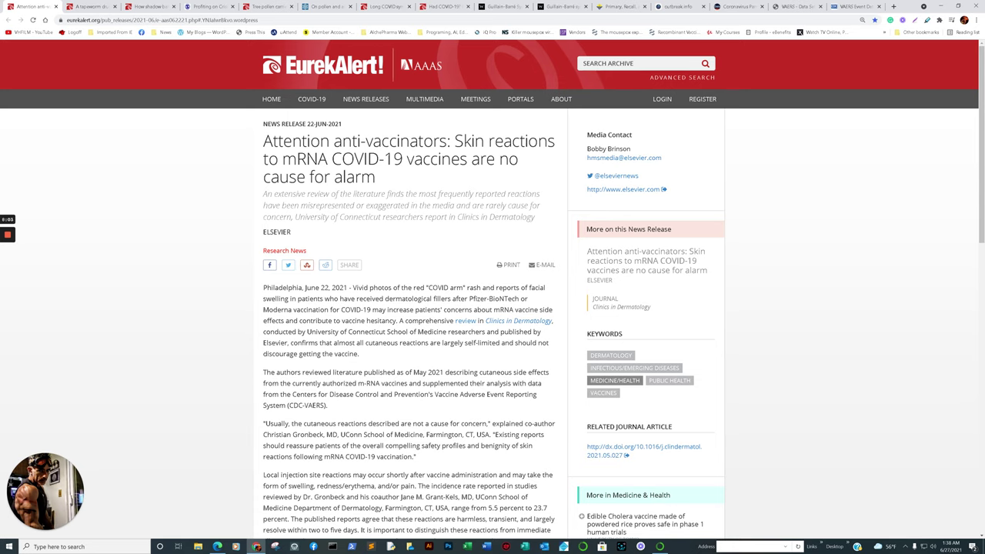
{"action": "scroll", "coordinate": [408, 308], "scroll_direction": "down", "scroll_amount": 3}
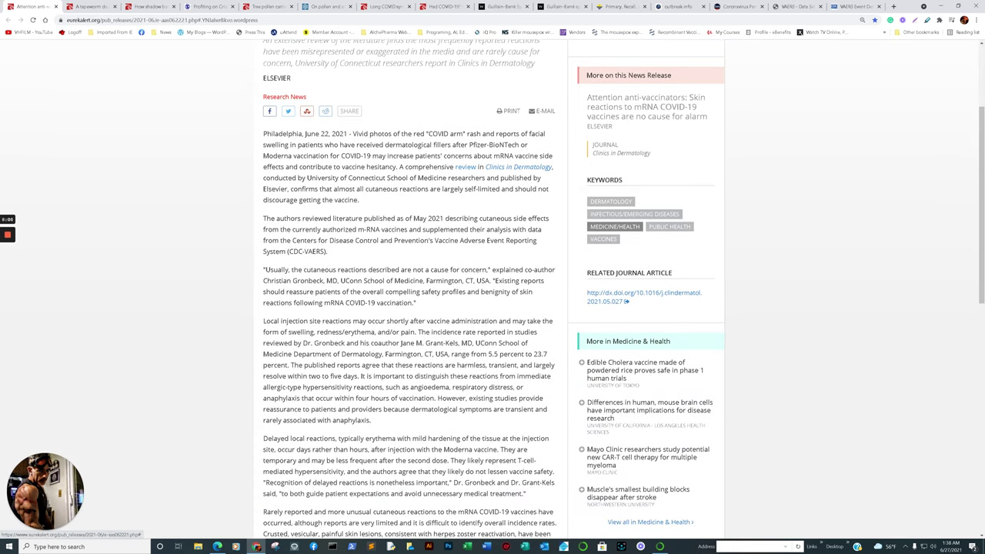
{"action": "scroll", "coordinate": [262, 337], "scroll_direction": "down", "scroll_amount": 4}
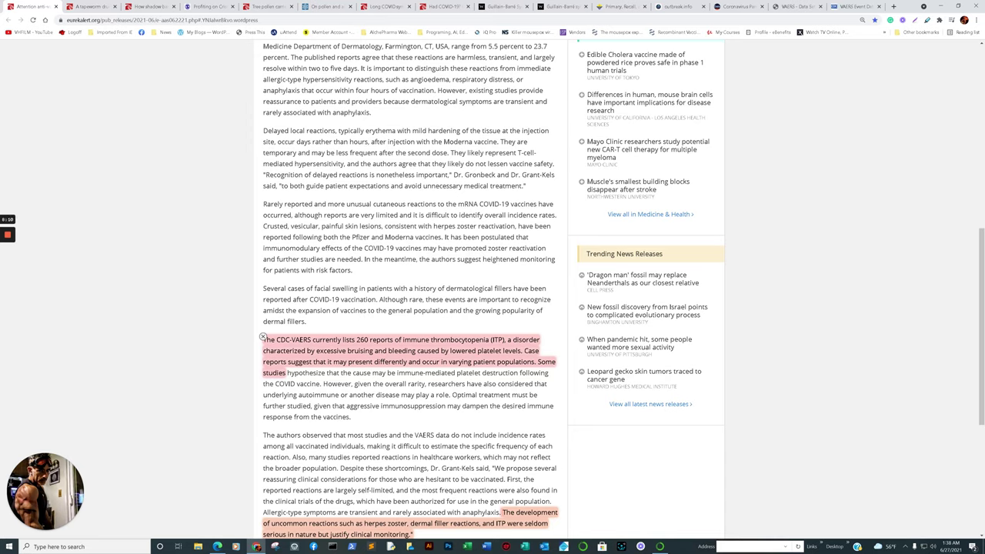
Bring up the VAERS Event Details report in Chrome, and compare it with the duplicate symptom rows and VAERS_ID counts in JupyterLab
{"action": "mouse_move", "coordinate": [218, 547]}
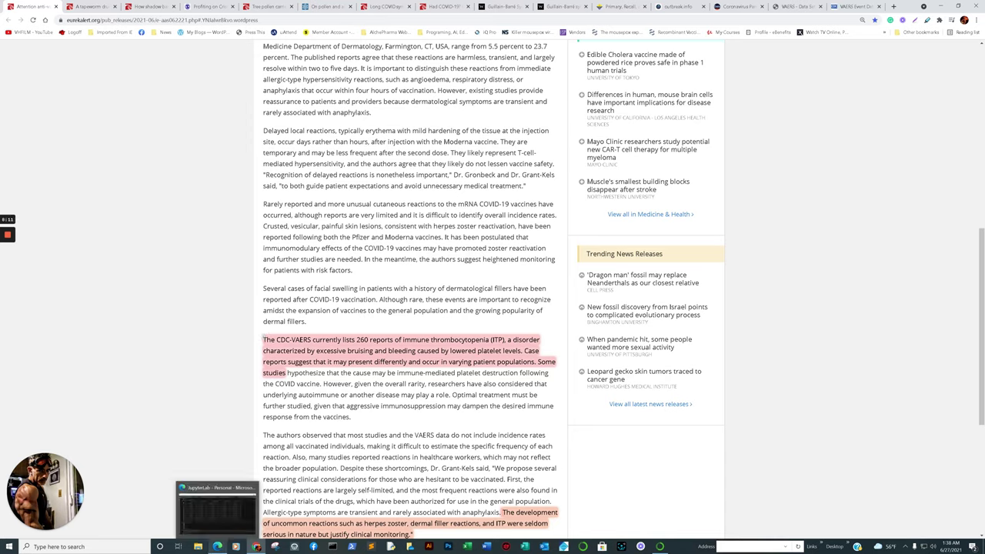
{"action": "left_click", "coordinate": [222, 520]}
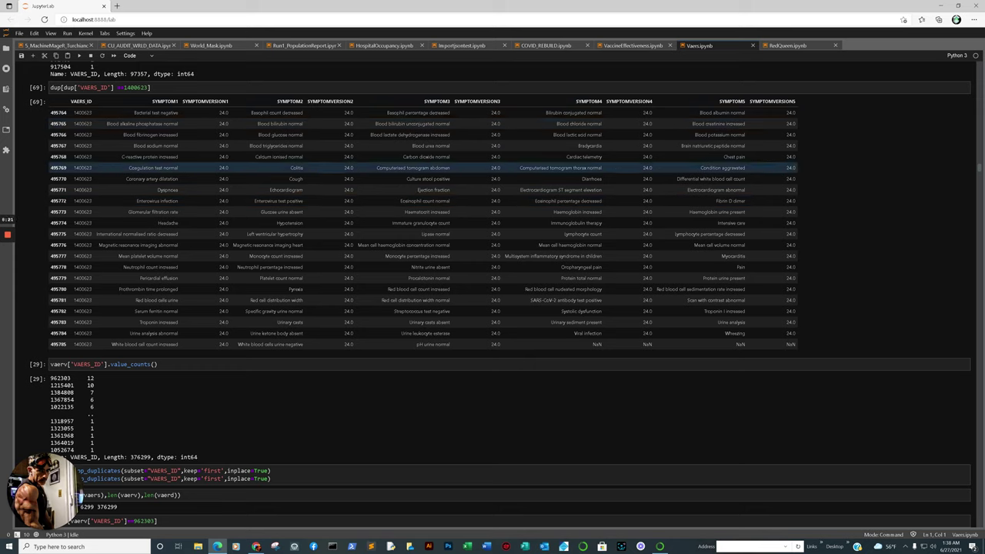
{"action": "mouse_move", "coordinate": [256, 548]}
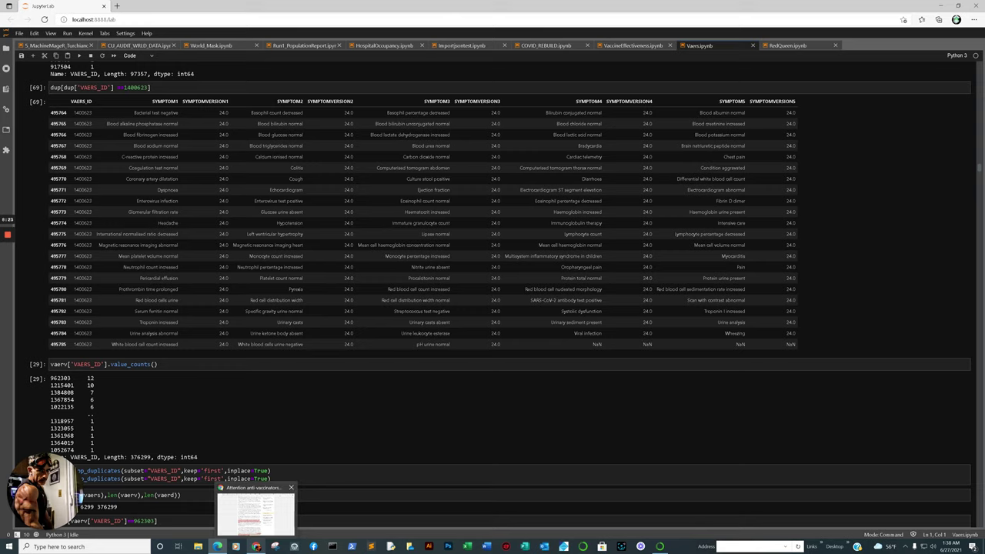
{"action": "left_click", "coordinate": [255, 508]}
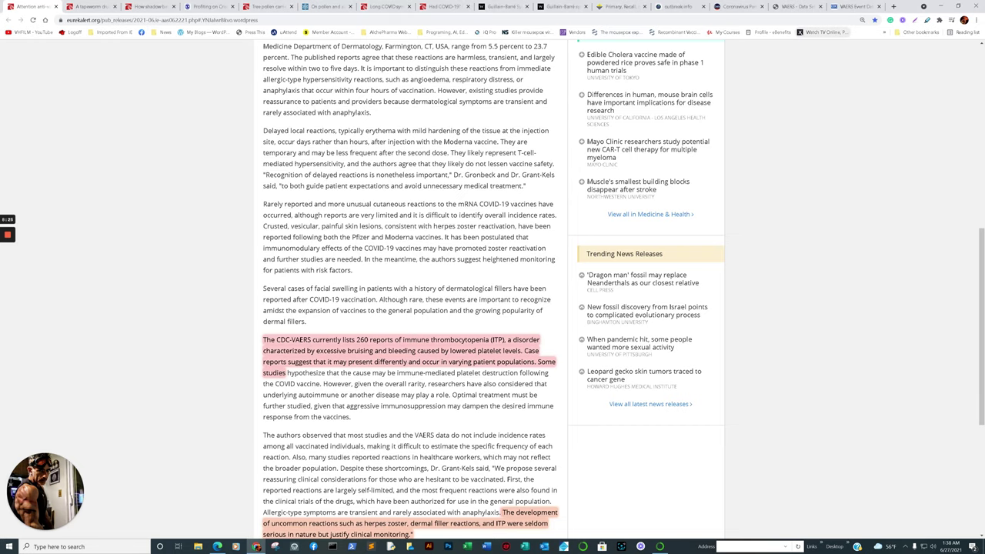
{"action": "left_click", "coordinate": [851, 6]}
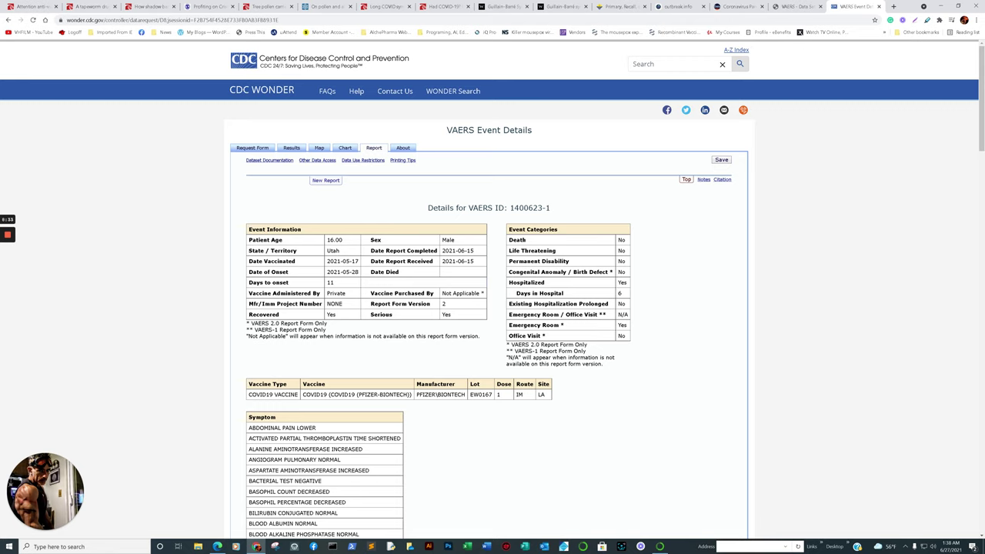
{"action": "mouse_move", "coordinate": [218, 547]}
{"action": "left_click", "coordinate": [219, 509]}
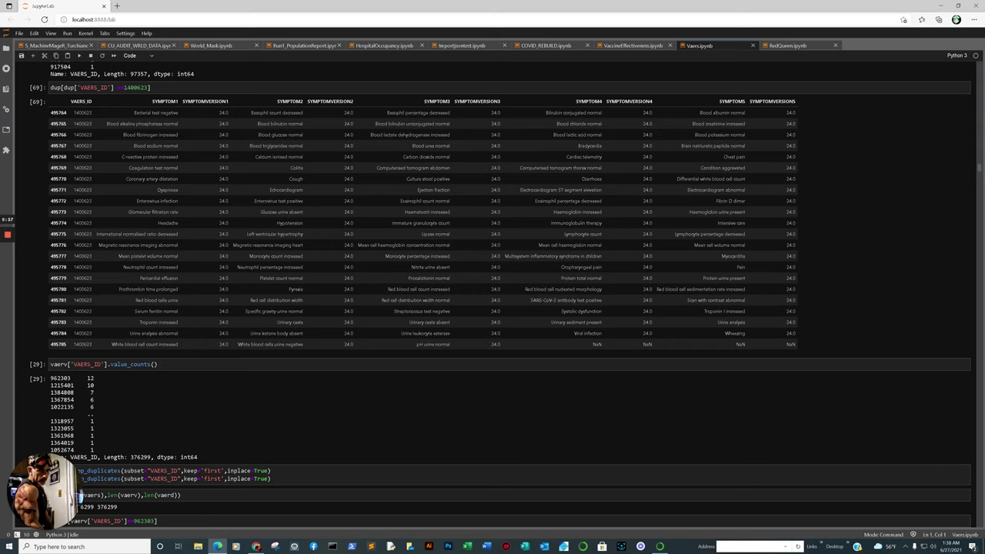
{"action": "scroll", "coordinate": [423, 282], "scroll_direction": "up", "scroll_amount": 3}
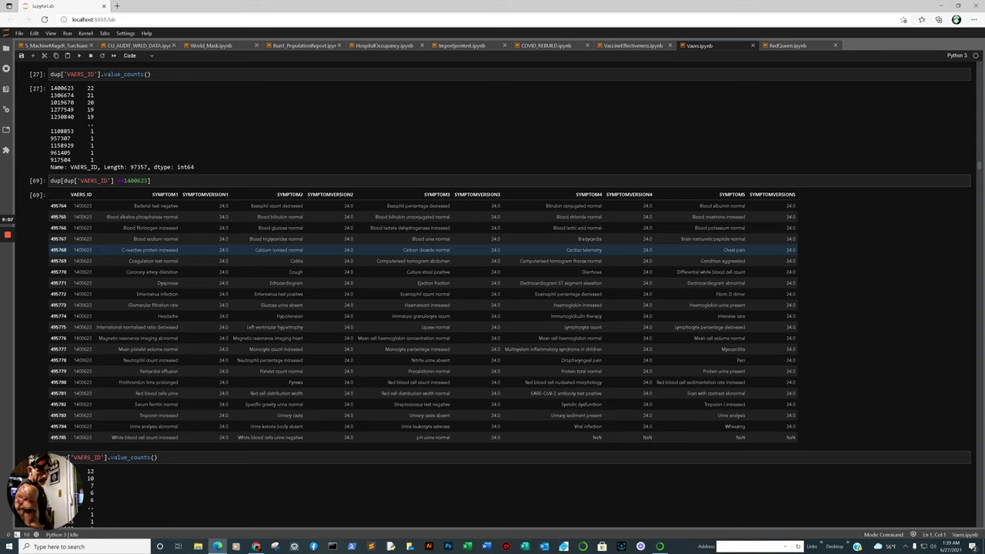
Switch to Chrome and examine the VAERS Event Details report's event information, symptom list, adverse event description and lab data
{"action": "mouse_move", "coordinate": [256, 546]}
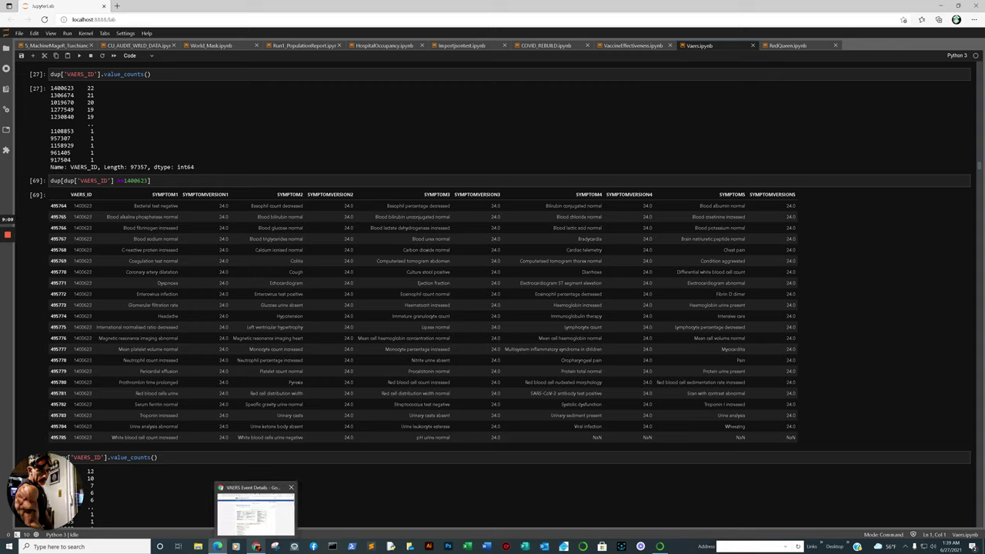
{"action": "left_click", "coordinate": [255, 512]}
{"action": "scroll", "coordinate": [493, 308], "scroll_direction": "down", "scroll_amount": 2}
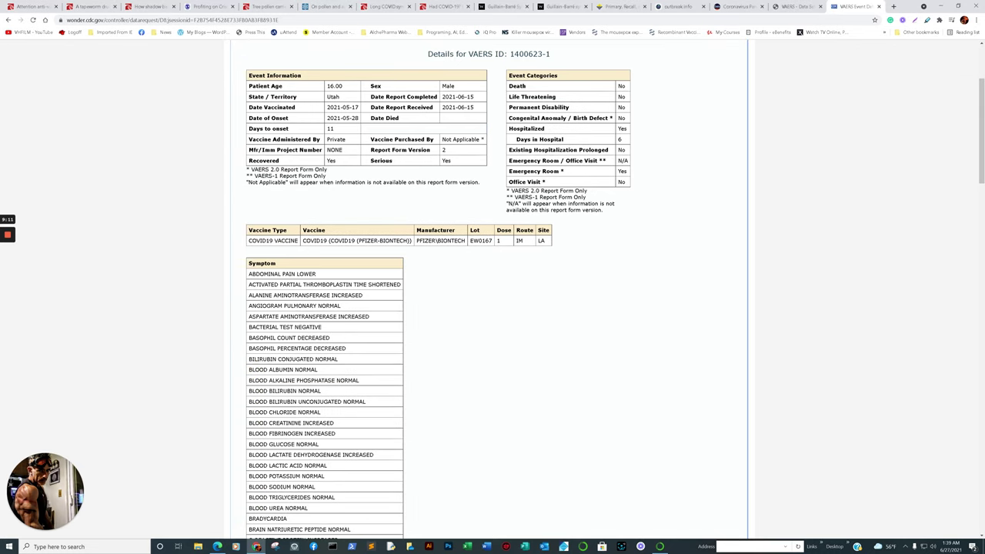
{"action": "scroll", "coordinate": [492, 308], "scroll_direction": "down", "scroll_amount": 2}
{"action": "scroll", "coordinate": [493, 307], "scroll_direction": "down", "scroll_amount": 8}
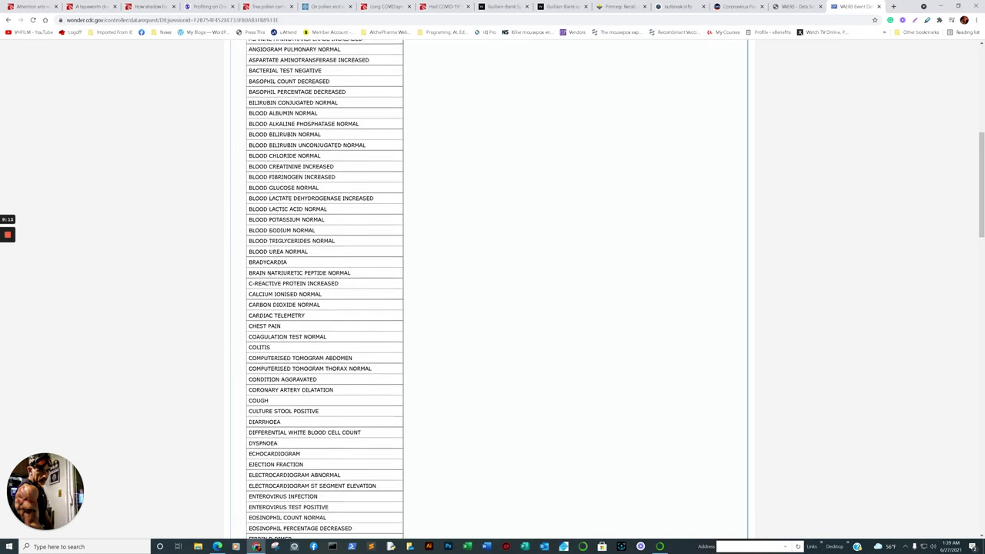
{"action": "scroll", "coordinate": [493, 307], "scroll_direction": "down", "scroll_amount": 10}
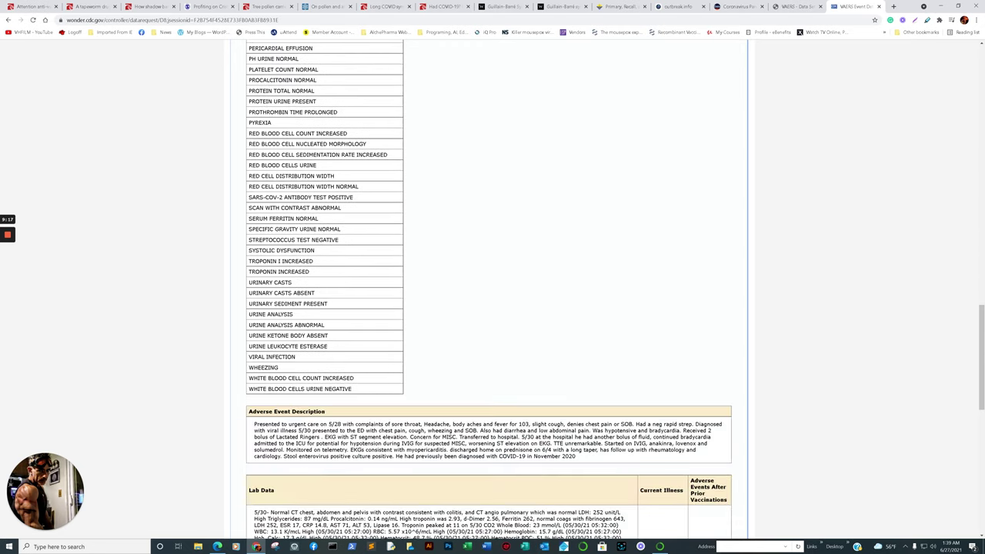
{"action": "scroll", "coordinate": [493, 308], "scroll_direction": "down", "scroll_amount": 4}
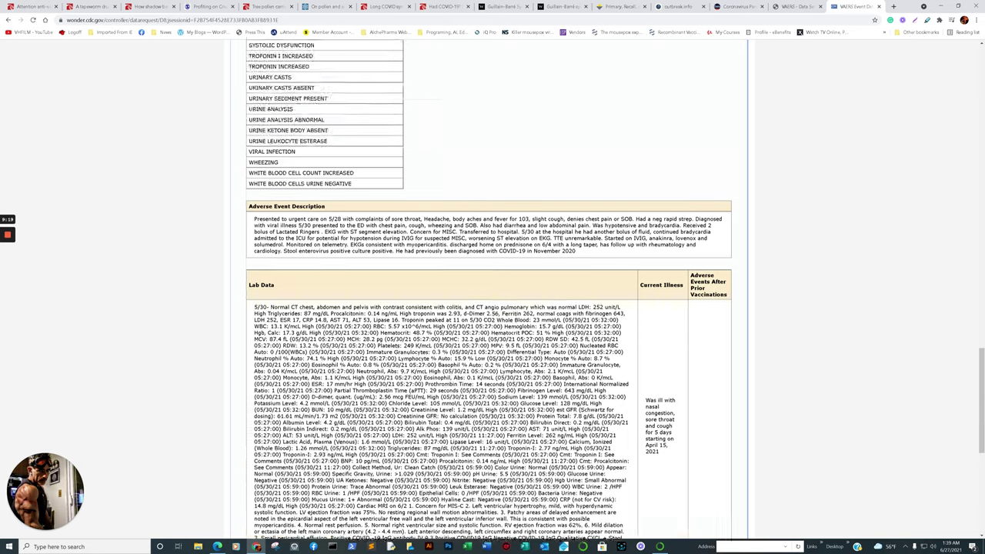
{"action": "scroll", "coordinate": [493, 307], "scroll_direction": "up", "scroll_amount": 18}
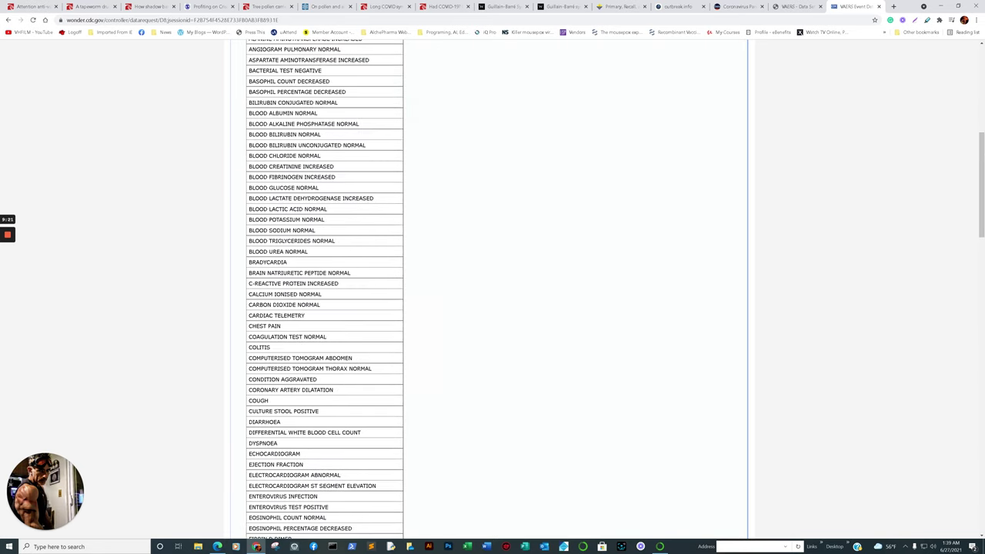
{"action": "scroll", "coordinate": [279, 339], "scroll_direction": "up", "scroll_amount": 1}
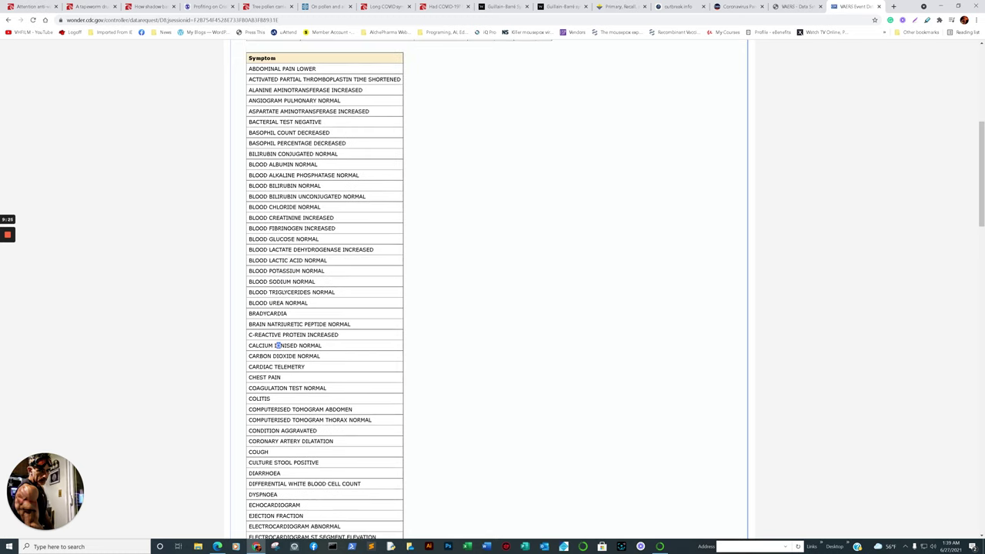
{"action": "scroll", "coordinate": [279, 345], "scroll_direction": "up", "scroll_amount": 7}
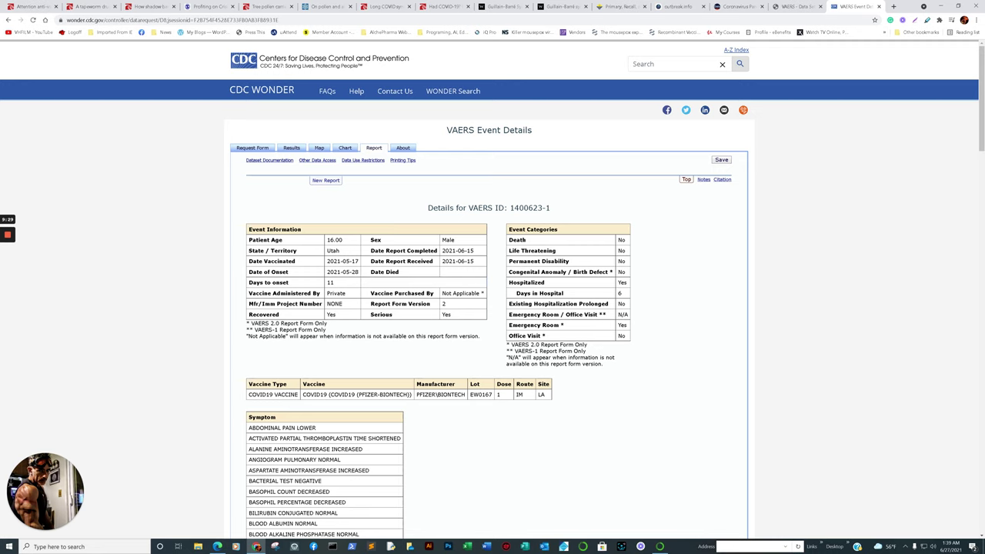
{"action": "mouse_move", "coordinate": [218, 547]}
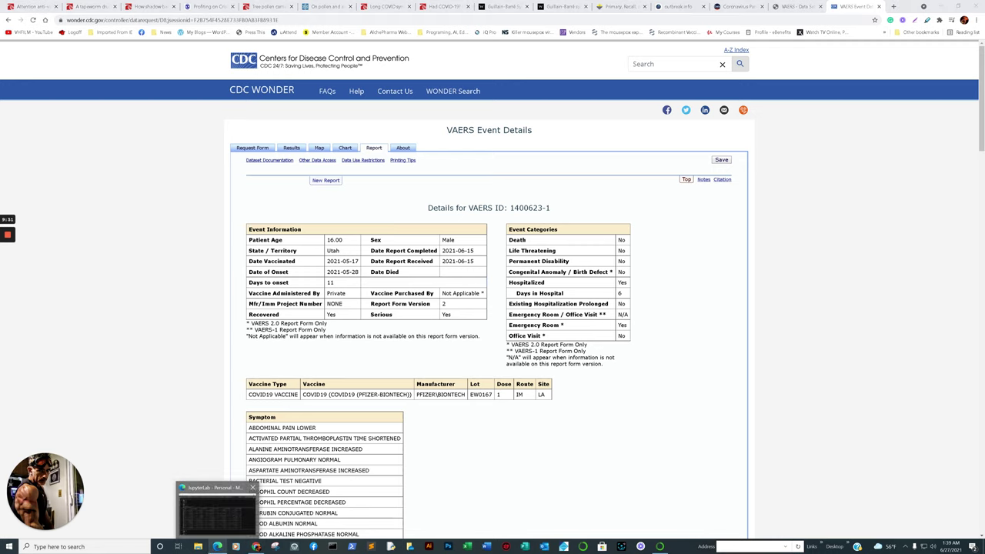
Switch to JupyterLab and review the thrombocytopenia filter cell, its AGE_YRS output, and the Average Age and THROMBOCYTOPENIA REACTIONS BY AGE charts
{"action": "left_click", "coordinate": [216, 512]}
{"action": "scroll", "coordinate": [215, 524], "scroll_direction": "up", "scroll_amount": 10}
{"action": "scroll", "coordinate": [510, 294], "scroll_direction": "up", "scroll_amount": 4}
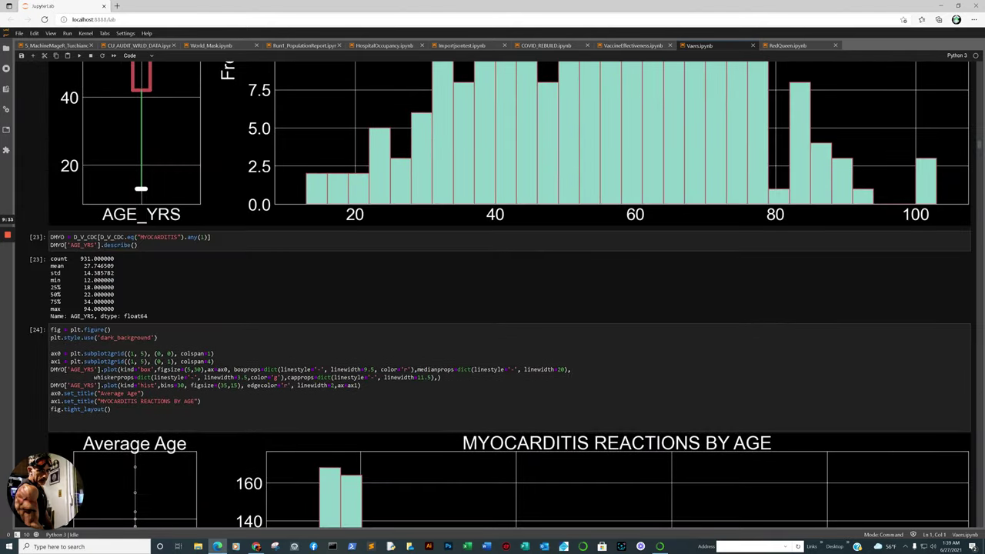
{"action": "scroll", "coordinate": [509, 295], "scroll_direction": "up", "scroll_amount": 20}
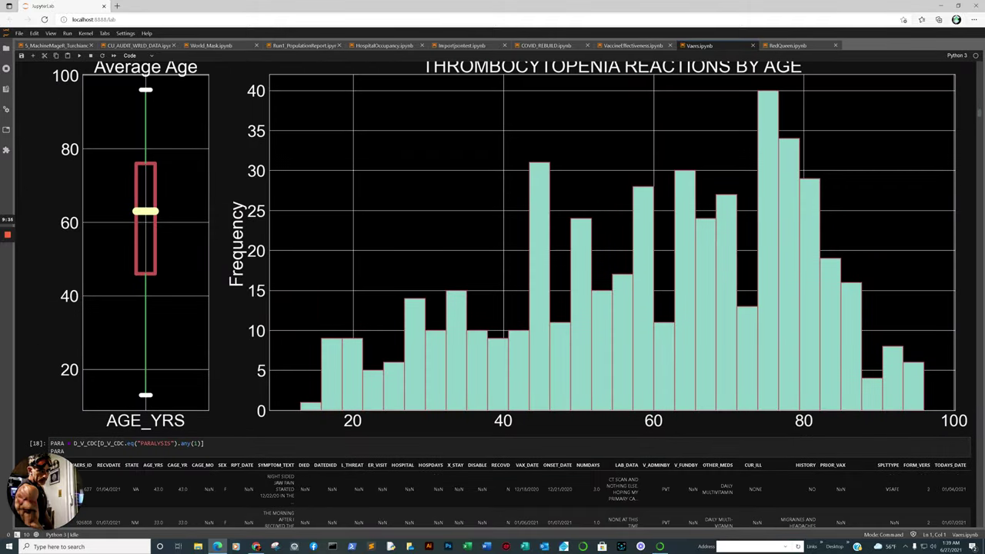
{"action": "scroll", "coordinate": [510, 294], "scroll_direction": "down", "scroll_amount": 1}
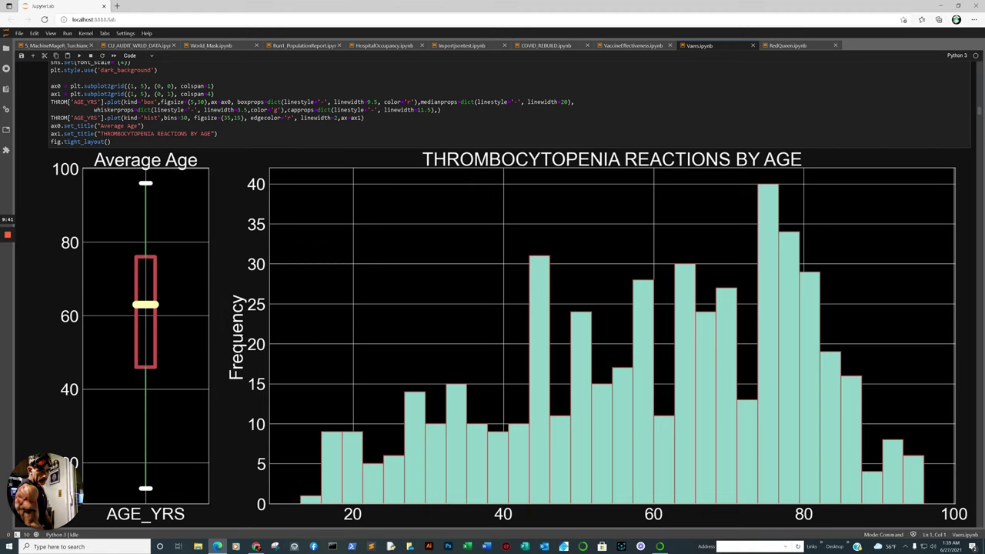
{"action": "scroll", "coordinate": [510, 295], "scroll_direction": "up", "scroll_amount": 2}
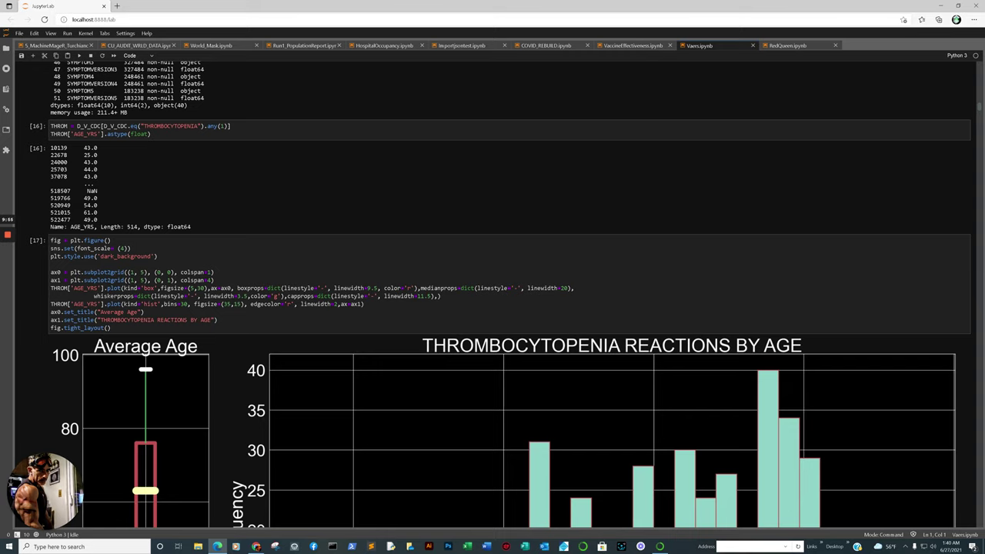
{"action": "scroll", "coordinate": [508, 308], "scroll_direction": "down", "scroll_amount": 4}
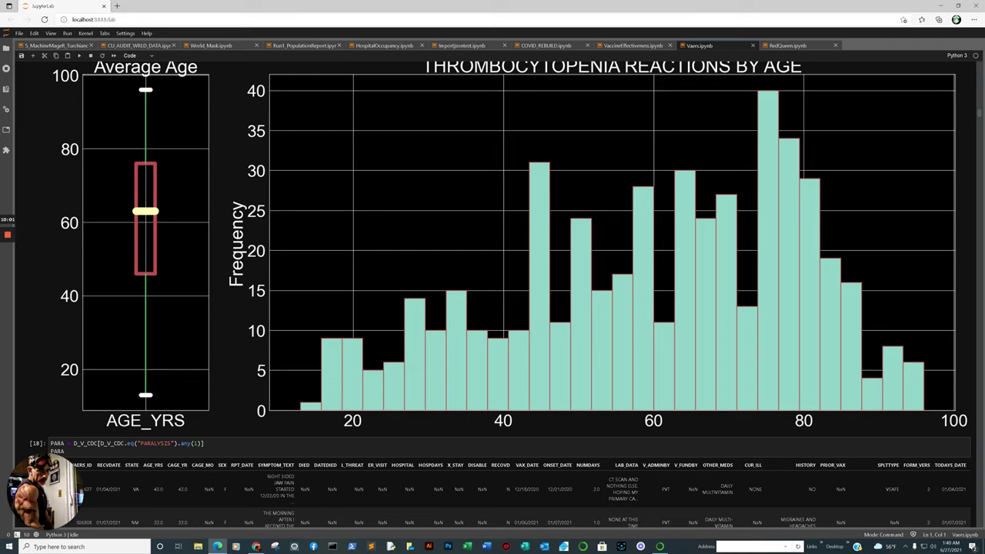
{"action": "scroll", "coordinate": [510, 294], "scroll_direction": "up", "scroll_amount": 2}
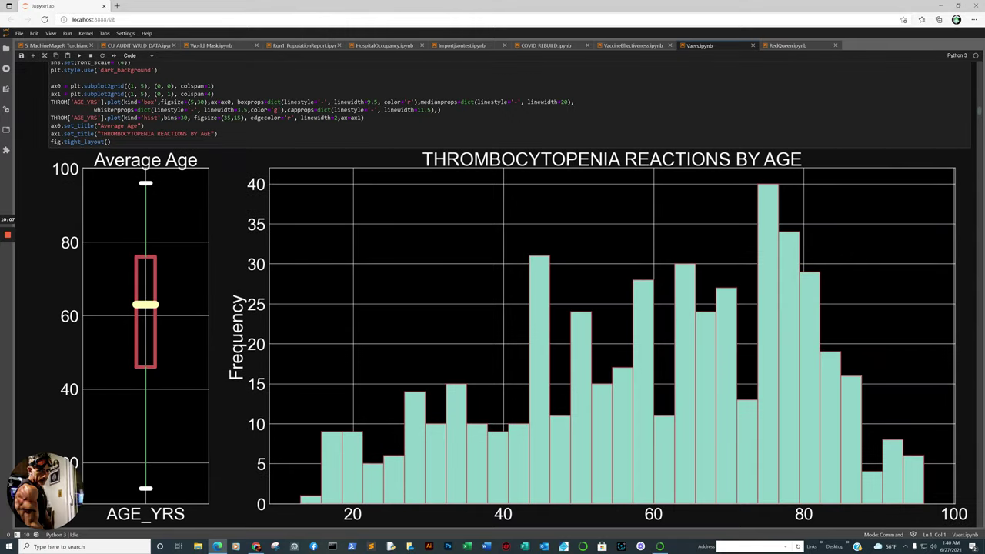
{"action": "scroll", "coordinate": [509, 294], "scroll_direction": "down", "scroll_amount": 4}
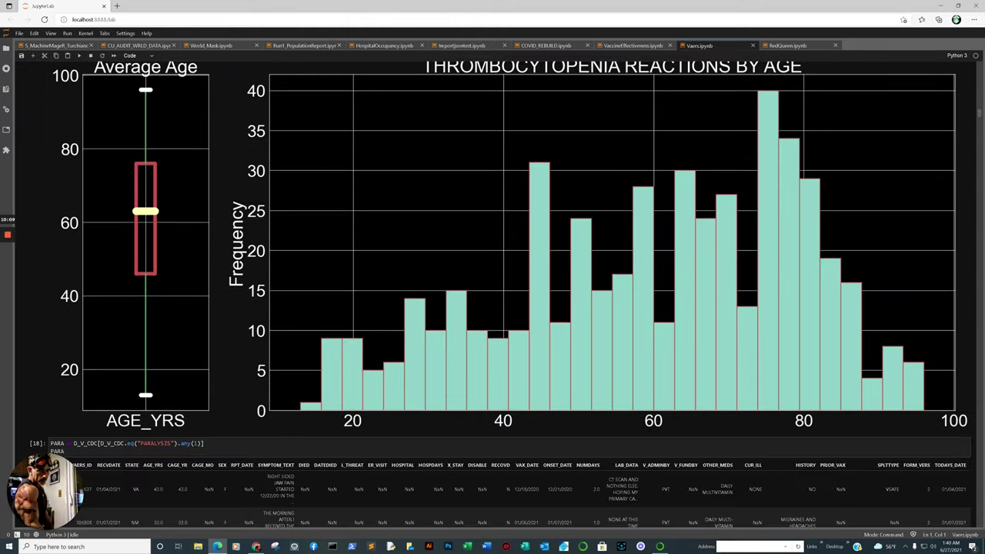
{"action": "scroll", "coordinate": [510, 294], "scroll_direction": "up", "scroll_amount": 4}
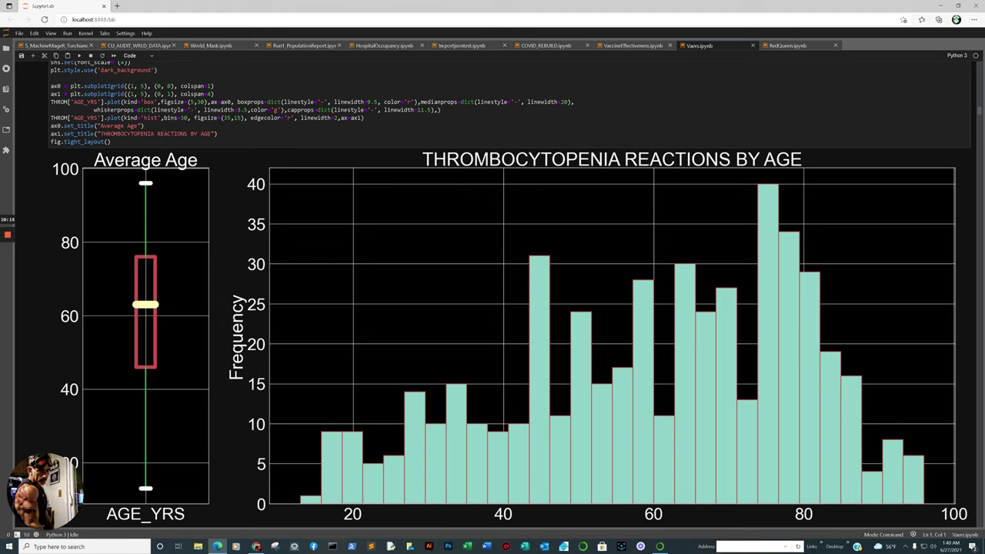
Review the highlighted immune thrombocytopenia passages of the skin reactions release in Chrome, and compare them with the thrombocytopenia age charts in JupyterLab
{"action": "mouse_move", "coordinate": [256, 547]}
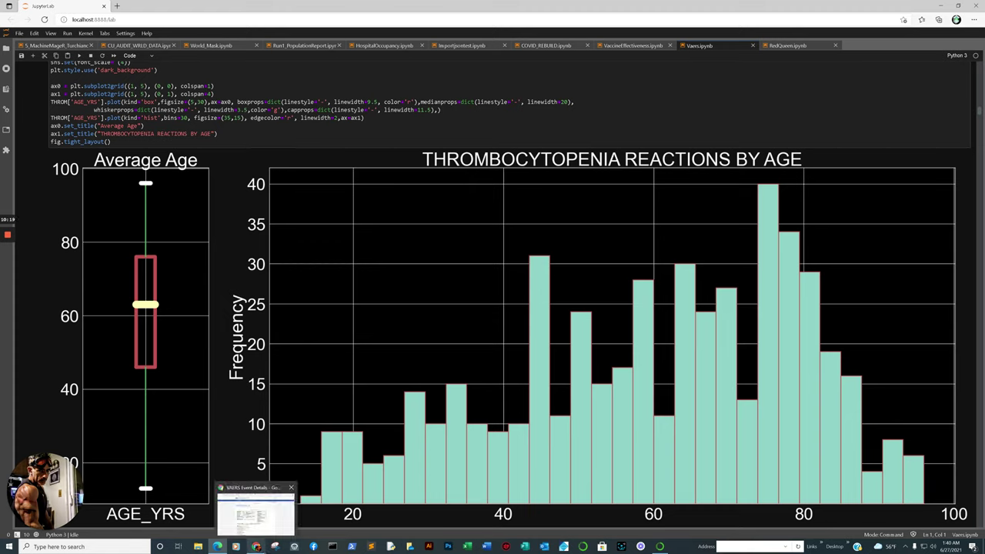
{"action": "left_click", "coordinate": [254, 512]}
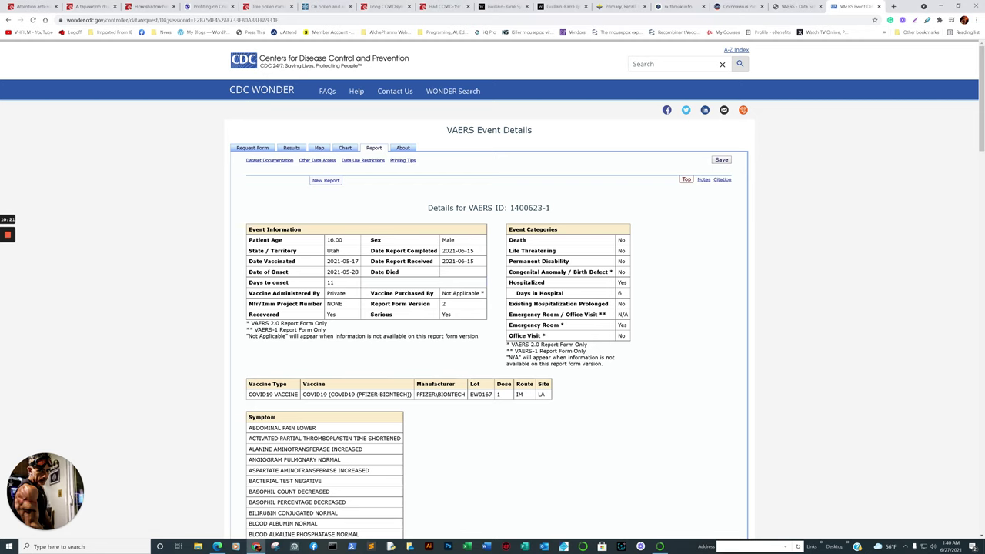
{"action": "key", "text": "ctrl+1"}
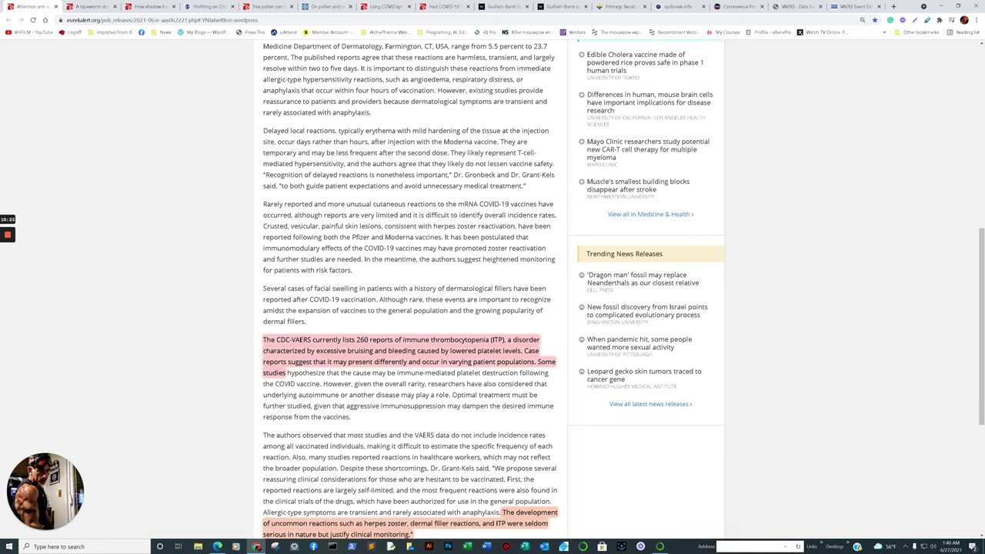
{"action": "scroll", "coordinate": [492, 293], "scroll_direction": "down", "scroll_amount": 1}
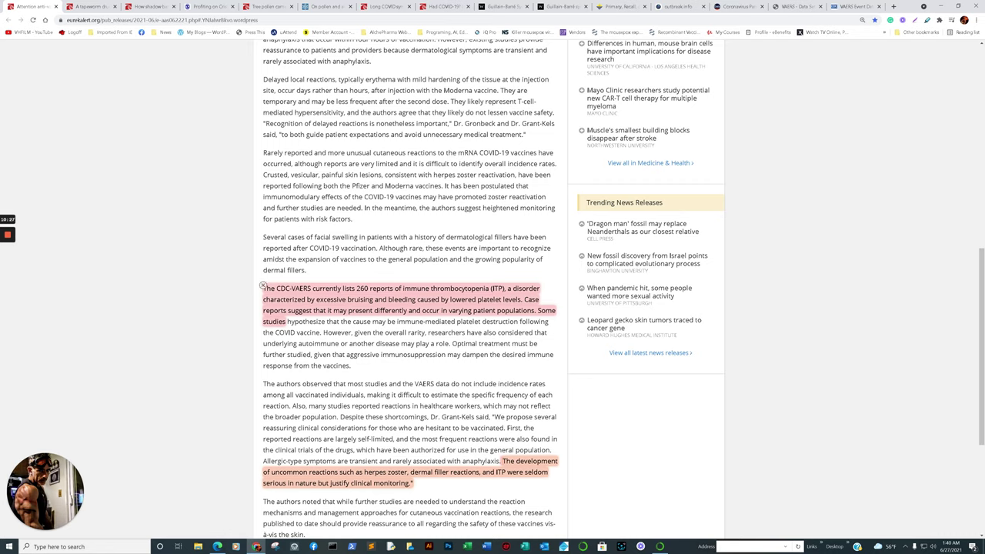
{"action": "scroll", "coordinate": [493, 293], "scroll_direction": "down", "scroll_amount": 1}
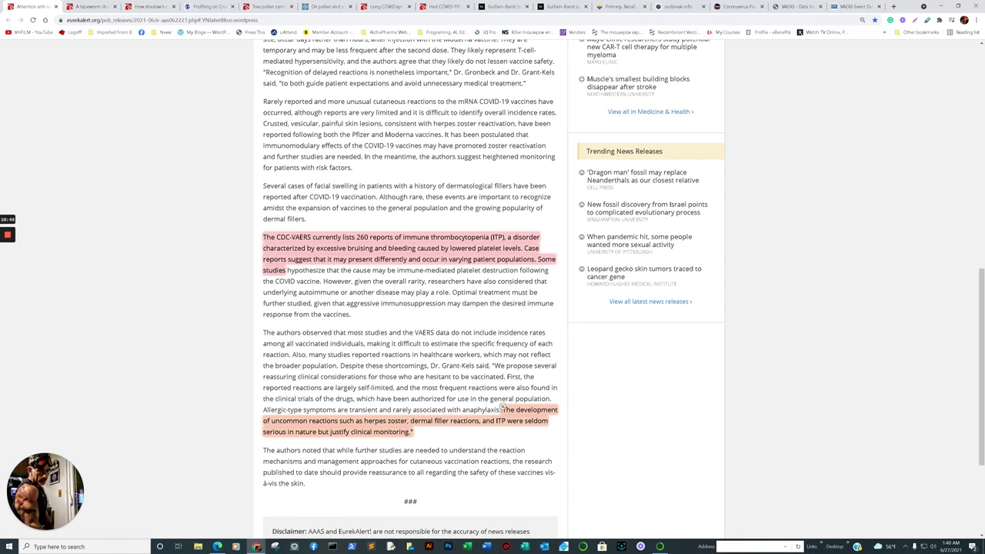
{"action": "mouse_move", "coordinate": [217, 547]}
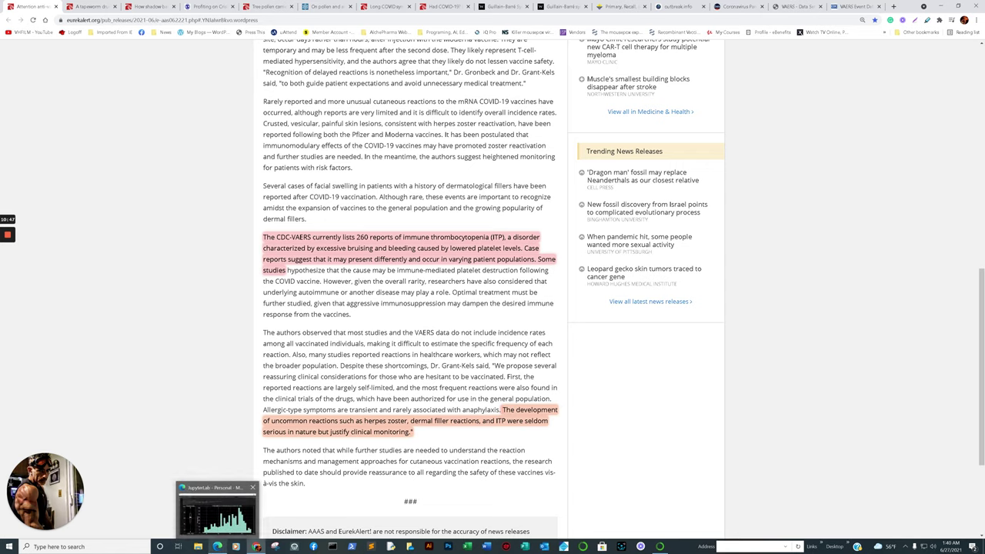
{"action": "left_click", "coordinate": [216, 512]}
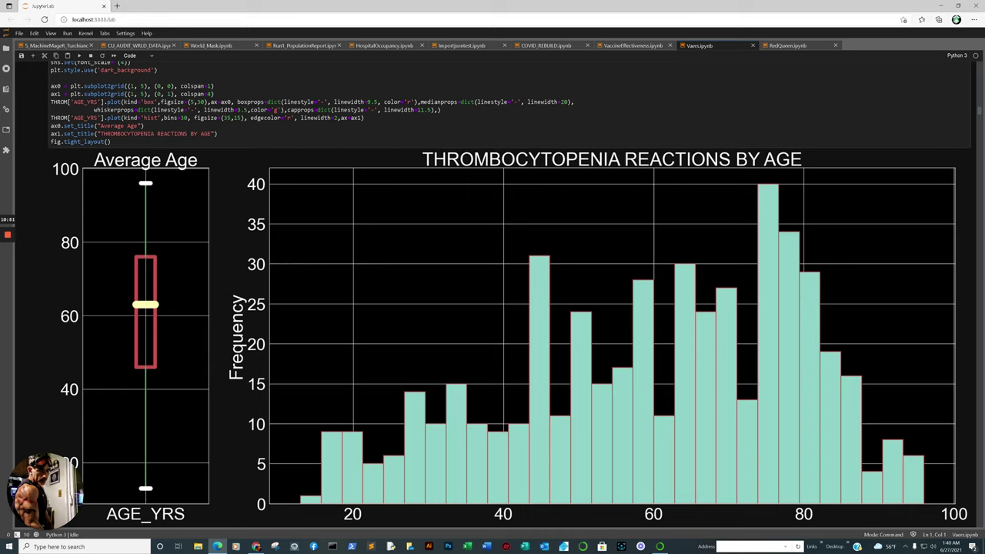
Switch to Chrome and bring up the release "A tapeworm drug against SARS-CoV-2?" at its highlighted paragraph on cellular recycling
{"action": "left_click", "coordinate": [258, 509]}
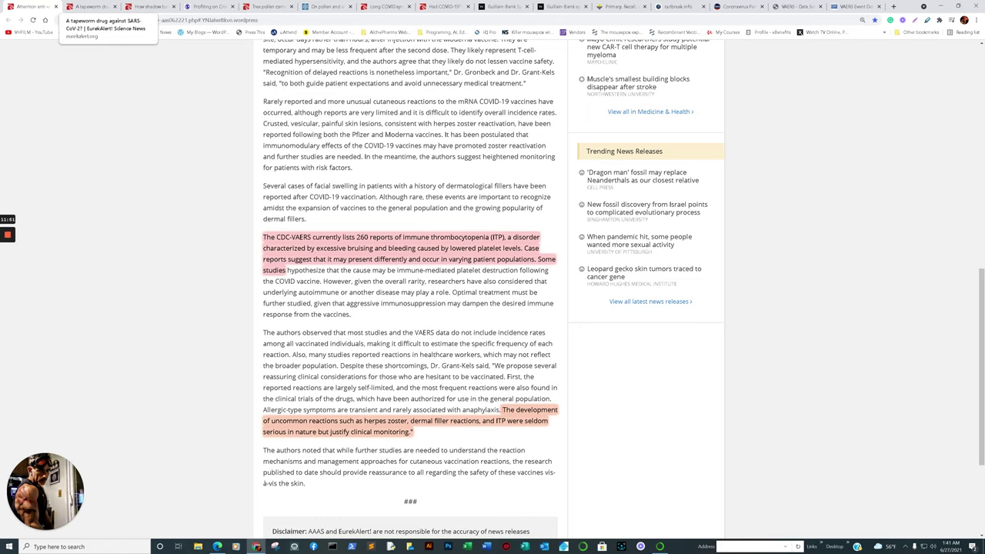
{"action": "left_click", "coordinate": [88, 6]}
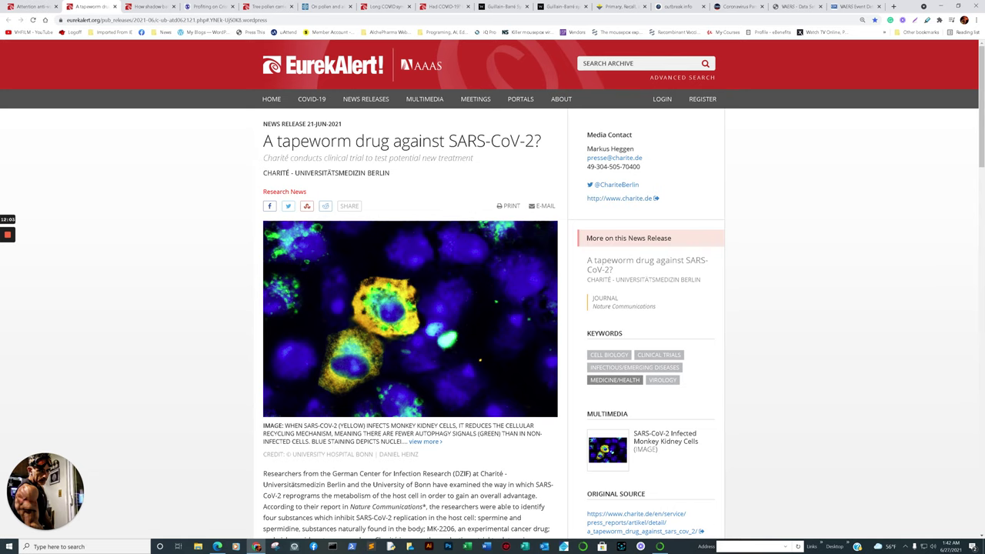
{"action": "scroll", "coordinate": [268, 310], "scroll_direction": "down", "scroll_amount": 10}
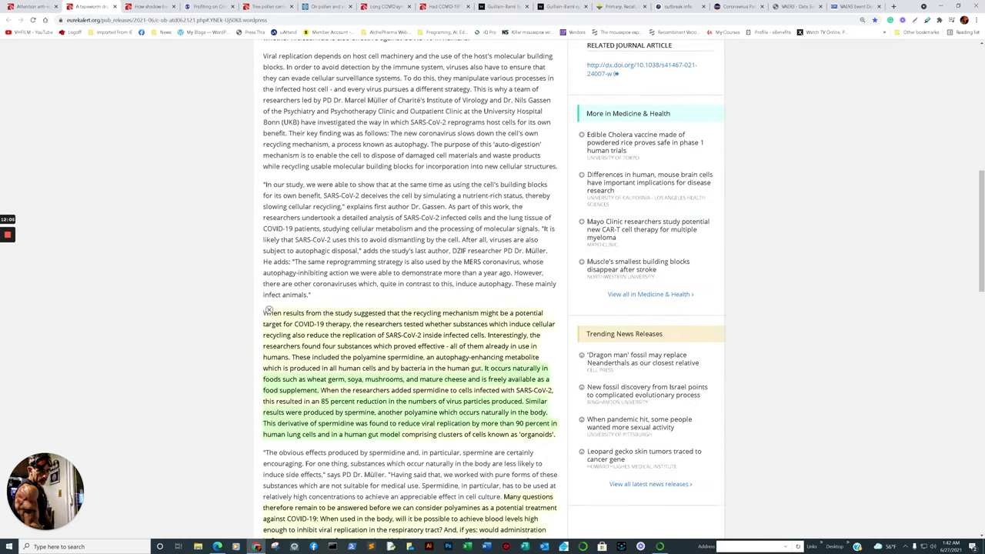
{"action": "scroll", "coordinate": [268, 310], "scroll_direction": "down", "scroll_amount": 1}
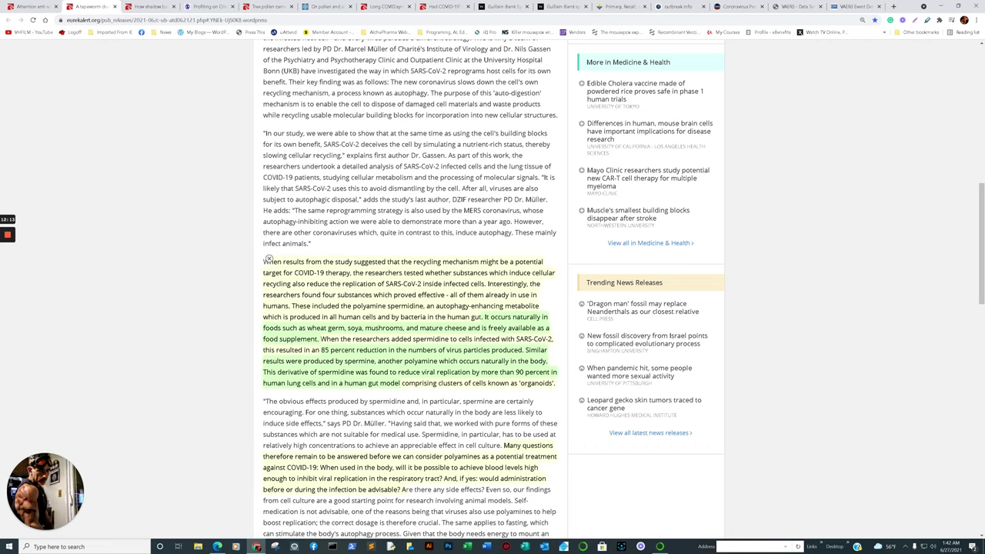
{"action": "scroll", "coordinate": [408, 292], "scroll_direction": "down", "scroll_amount": 1}
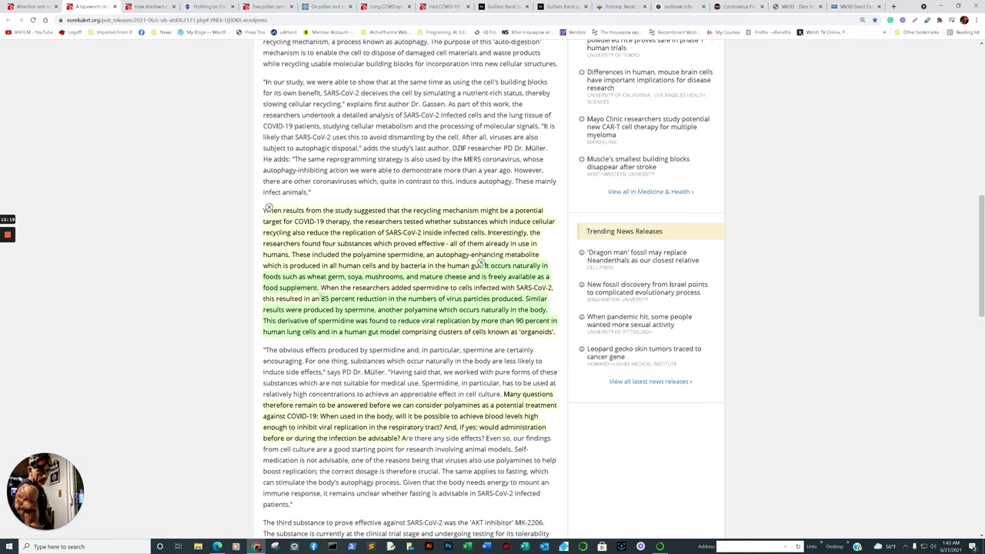
Examine the highlighted spermidine and spermine findings in the tapeworm drug release, including the passage on open questions about polyamines
{"action": "left_click", "coordinate": [269, 208]}
{"action": "left_click", "coordinate": [481, 262]}
{"action": "left_click", "coordinate": [322, 295]}
{"action": "left_click", "coordinate": [322, 295]}
{"action": "left_click", "coordinate": [322, 297]}
{"action": "left_click", "coordinate": [481, 263]}
{"action": "left_click", "coordinate": [481, 262]}
{"action": "left_click", "coordinate": [322, 297]}
{"action": "left_click", "coordinate": [321, 297]}
{"action": "left_click", "coordinate": [269, 208]}
{"action": "left_click", "coordinate": [321, 296]}
{"action": "scroll", "coordinate": [504, 392], "scroll_direction": "down", "scroll_amount": 2}
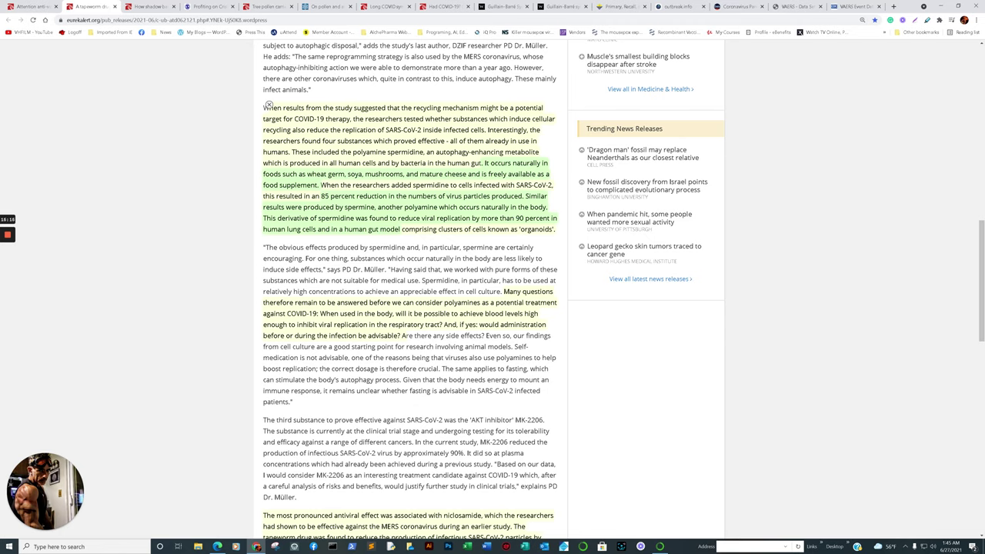
Review the tapeworm drug release from its headline to the highlighted niclosamide findings and NICCAM trial paragraph, and return to its introduction
{"action": "scroll", "coordinate": [269, 104], "scroll_direction": "up", "scroll_amount": 15}
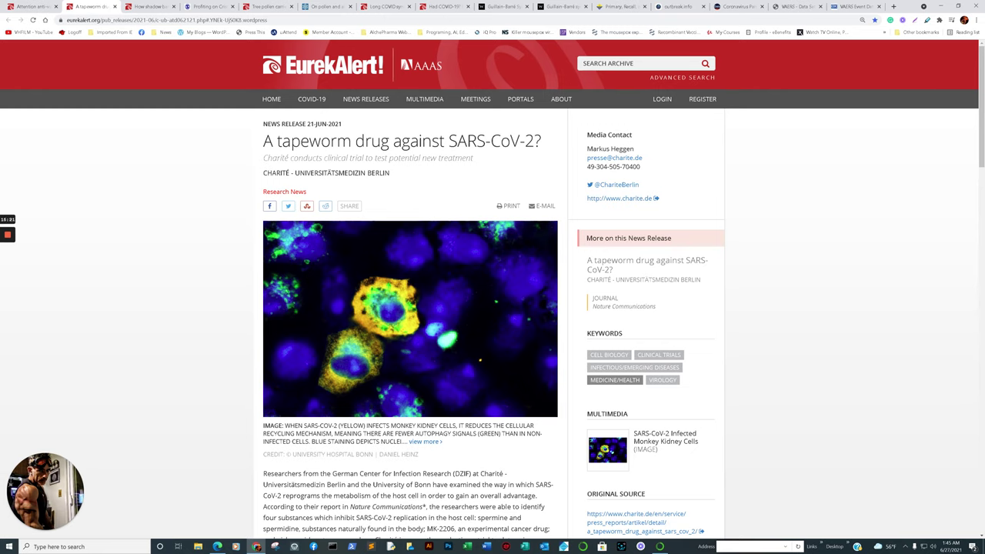
{"action": "scroll", "coordinate": [493, 308], "scroll_direction": "down", "scroll_amount": 1}
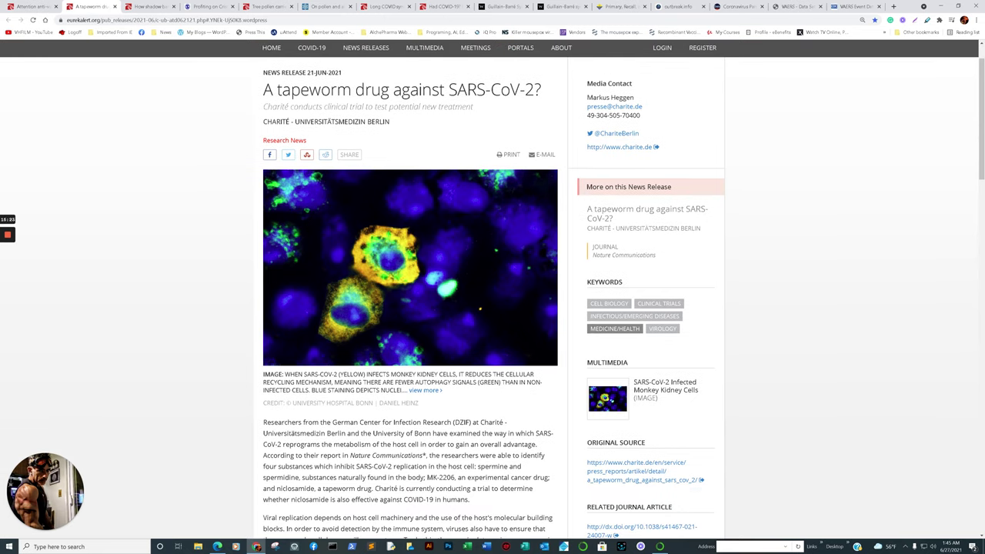
{"action": "scroll", "coordinate": [269, 362], "scroll_direction": "down", "scroll_amount": 8}
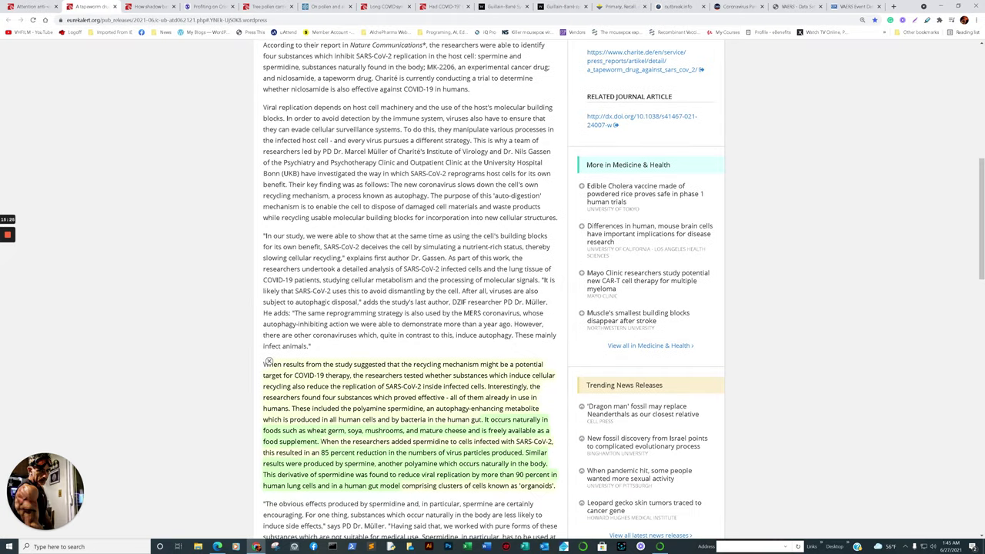
{"action": "scroll", "coordinate": [269, 362], "scroll_direction": "down", "scroll_amount": 5}
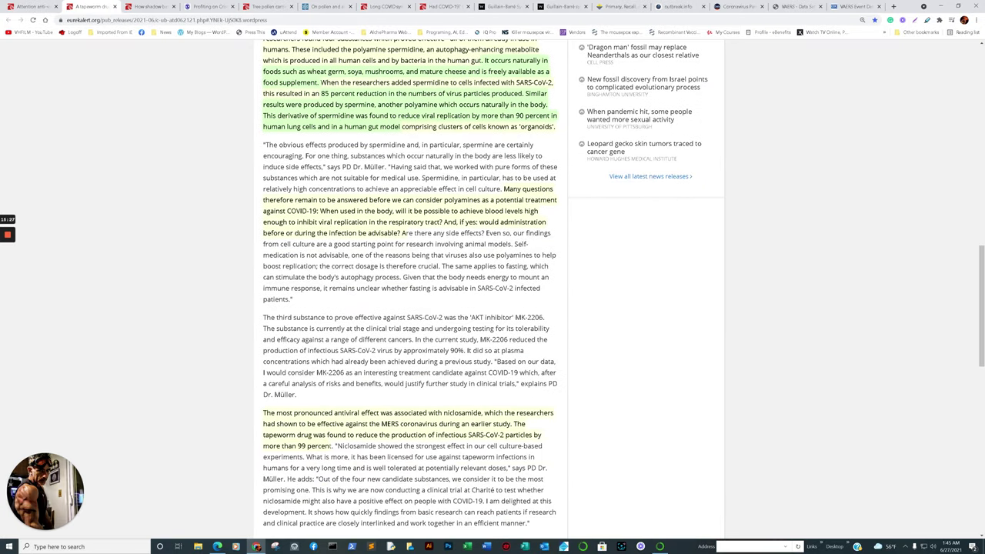
{"action": "scroll", "coordinate": [331, 446], "scroll_direction": "down", "scroll_amount": 2}
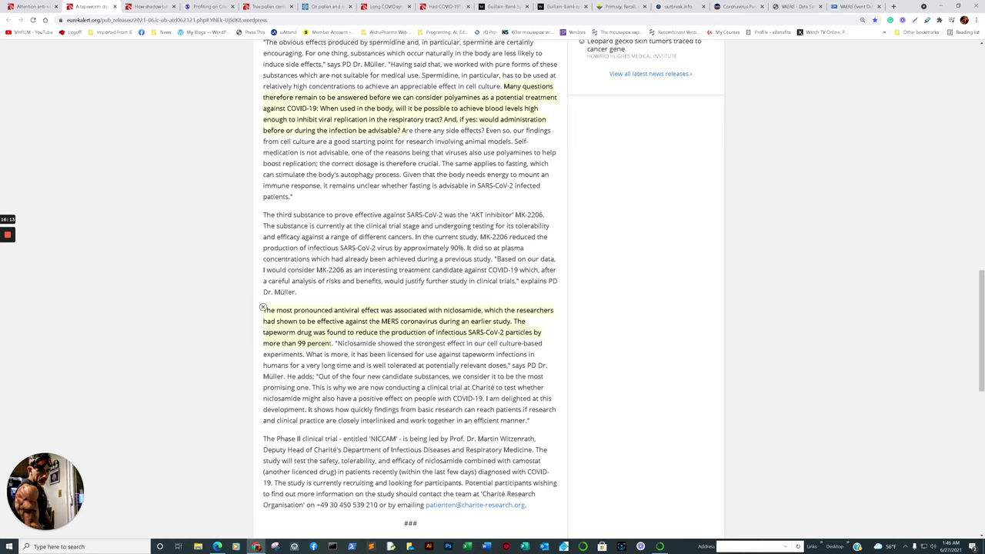
{"action": "scroll", "coordinate": [263, 308], "scroll_direction": "up", "scroll_amount": 2}
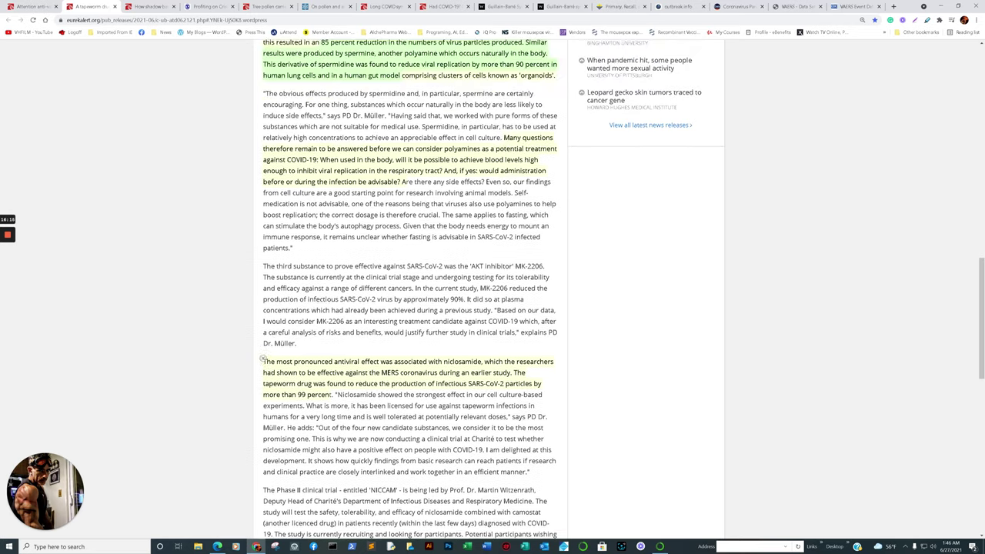
{"action": "scroll", "coordinate": [321, 143], "scroll_direction": "down", "scroll_amount": 1}
{"action": "scroll", "coordinate": [410, 292], "scroll_direction": "down", "scroll_amount": 2}
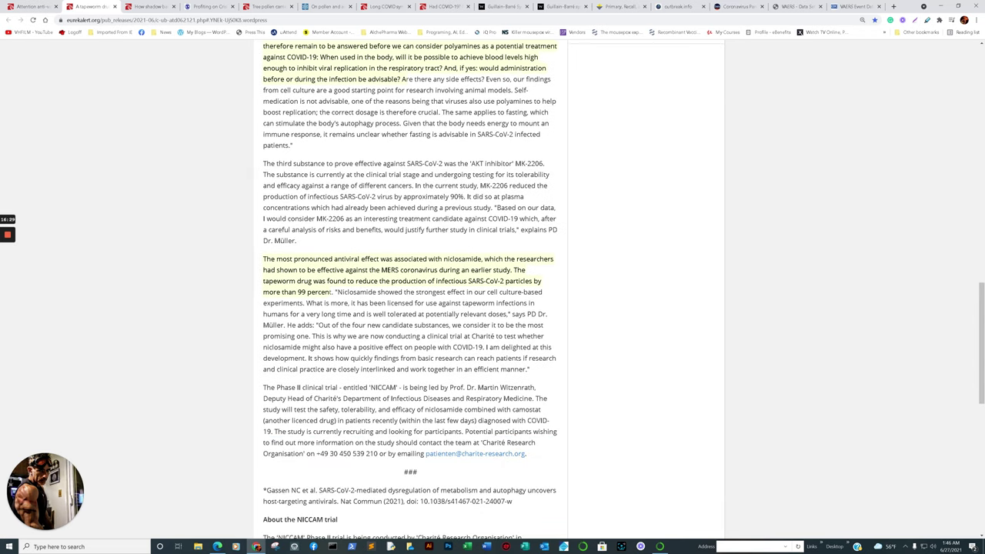
{"action": "scroll", "coordinate": [411, 293], "scroll_direction": "up", "scroll_amount": 2}
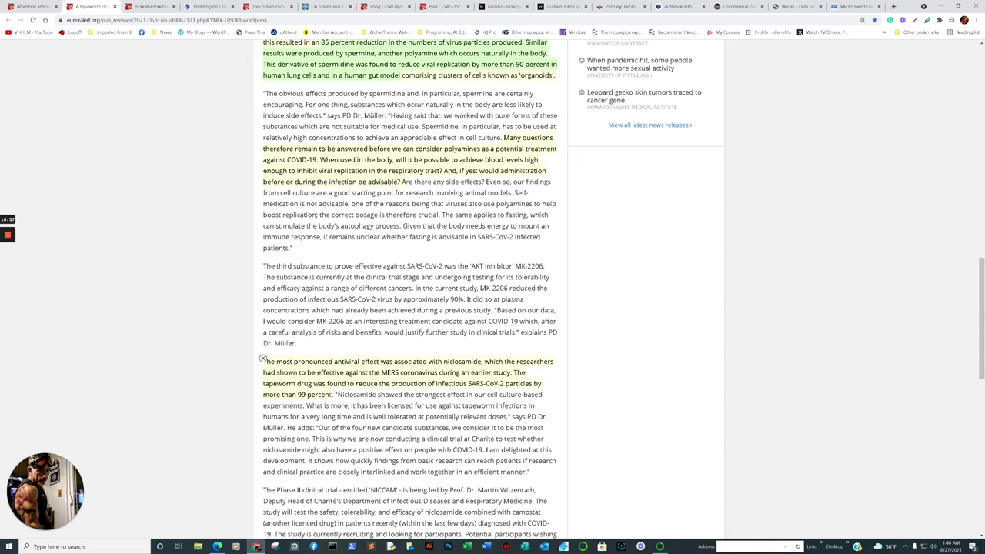
{"action": "scroll", "coordinate": [268, 156], "scroll_direction": "up", "scroll_amount": 3}
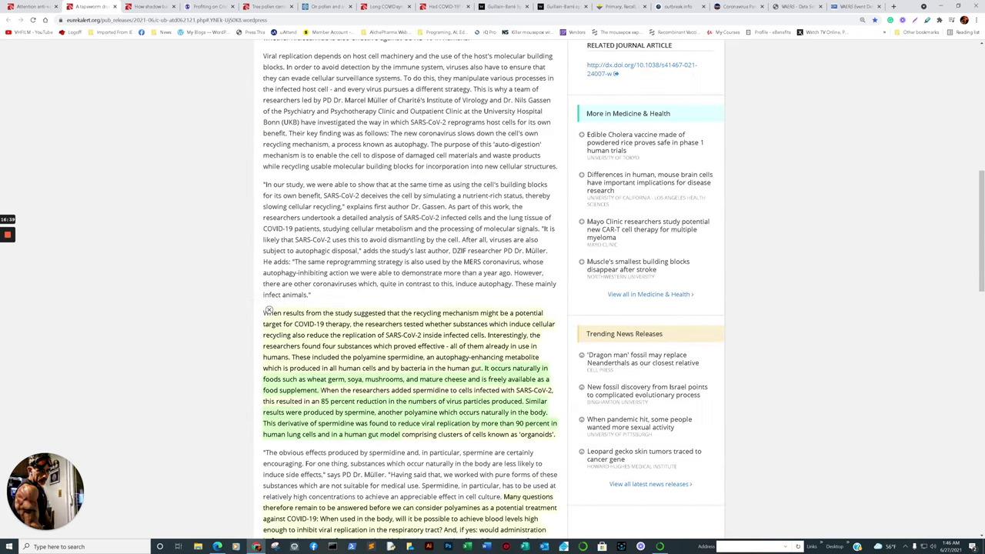
{"action": "scroll", "coordinate": [269, 311], "scroll_direction": "up", "scroll_amount": 3}
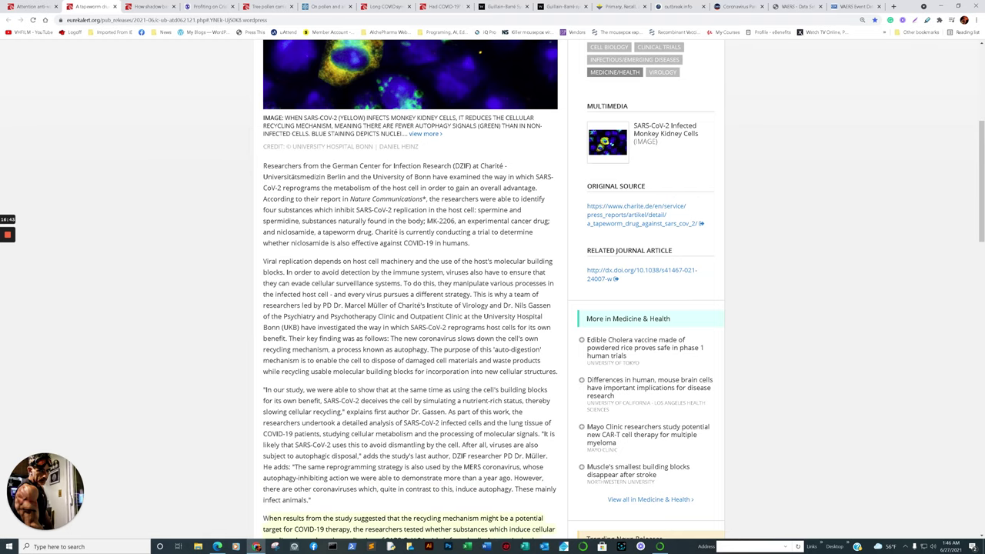
Bring up the shadow banks release and its source article "Profiting on Crisis", and skim the article to the section The Case of Shadow Banking
{"action": "key", "text": "ctrl+Tab"}
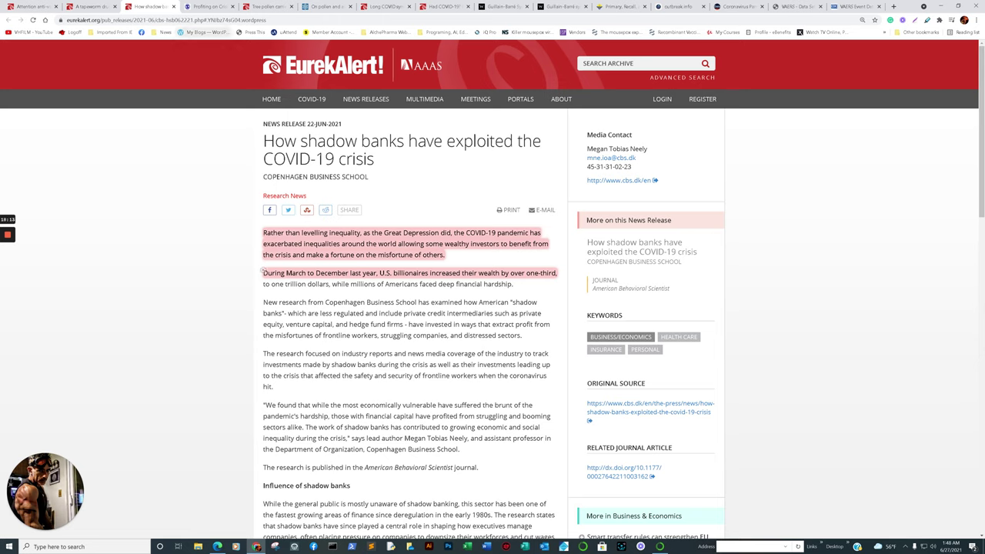
{"action": "left_click", "coordinate": [206, 7]}
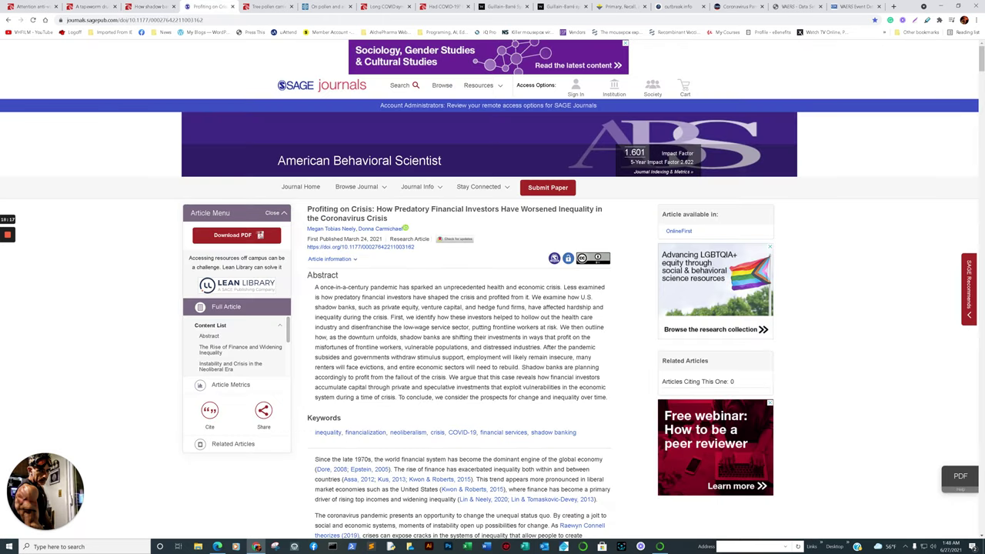
{"action": "scroll", "coordinate": [493, 307], "scroll_direction": "down", "scroll_amount": 20}
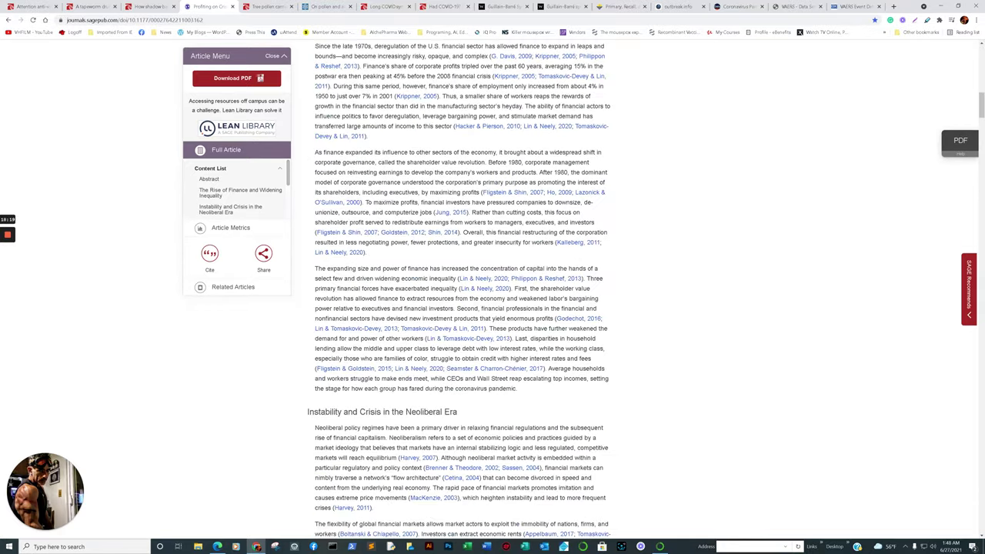
{"action": "scroll", "coordinate": [462, 308], "scroll_direction": "down", "scroll_amount": 1}
{"action": "scroll", "coordinate": [462, 308], "scroll_direction": "down", "scroll_amount": 3}
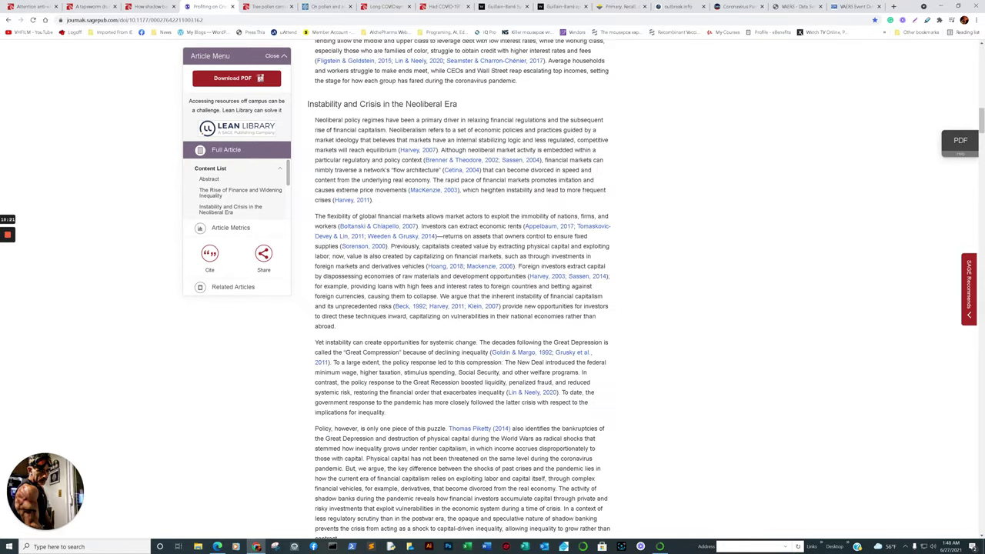
{"action": "scroll", "coordinate": [462, 308], "scroll_direction": "down", "scroll_amount": 6}
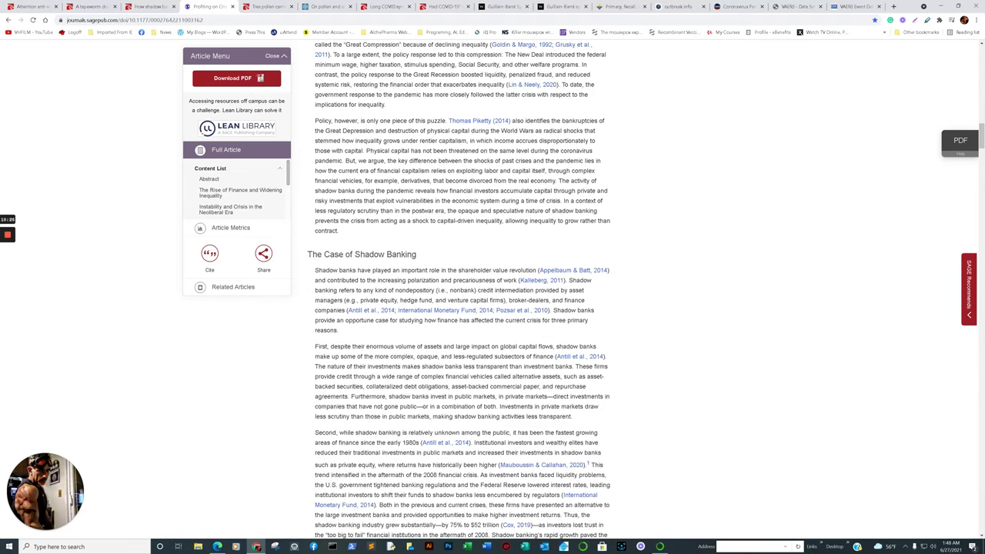
{"action": "scroll", "coordinate": [462, 308], "scroll_direction": "down", "scroll_amount": 2}
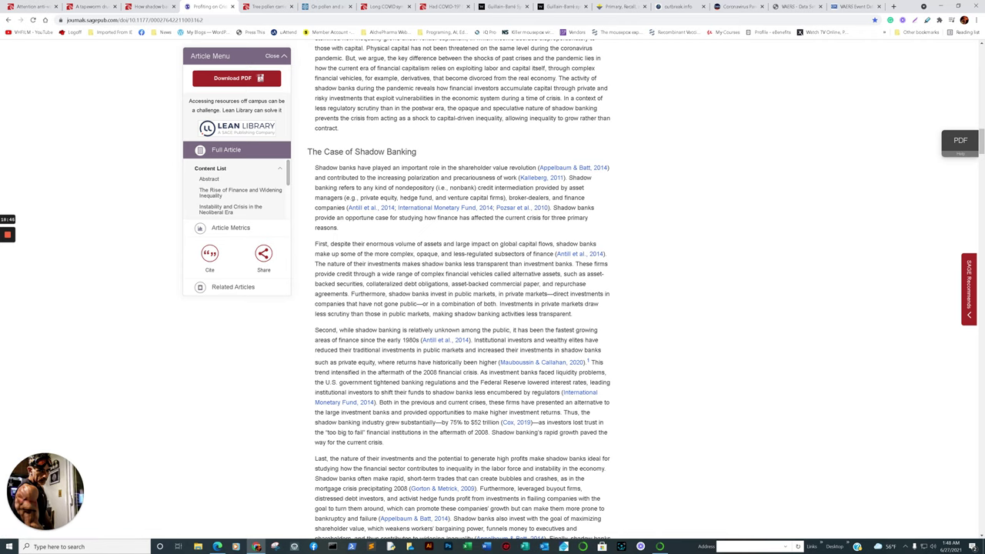
Review the article's Findings and its Private Equity and Inequality section, check back with the shadow banks release, and return to the article
{"action": "scroll", "coordinate": [462, 307], "scroll_direction": "down", "scroll_amount": 2}
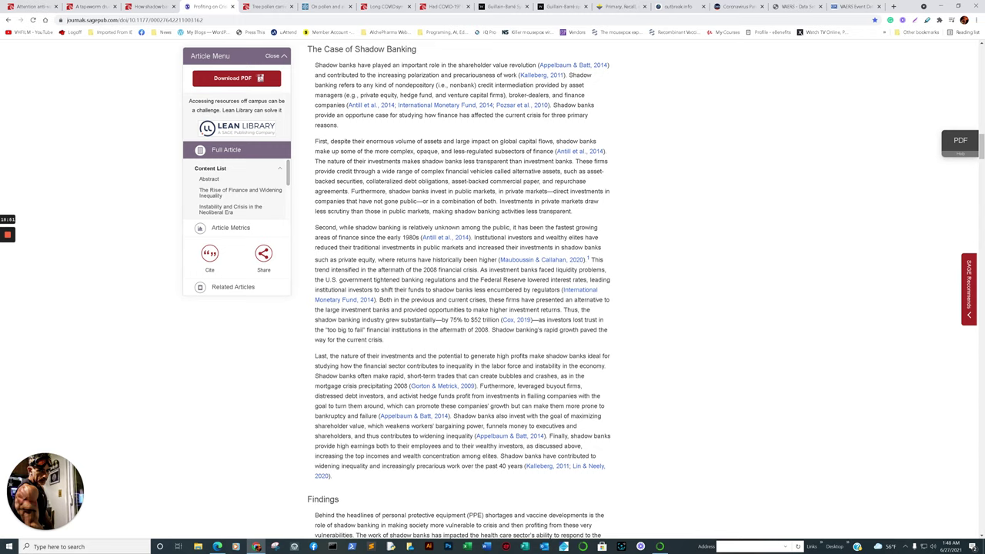
{"action": "scroll", "coordinate": [461, 308], "scroll_direction": "down", "scroll_amount": 1}
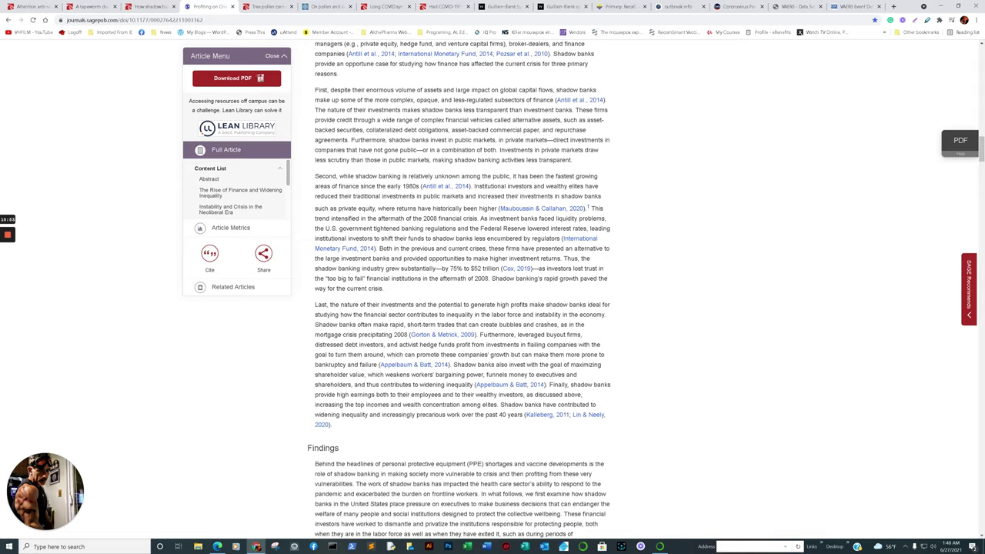
{"action": "scroll", "coordinate": [461, 308], "scroll_direction": "down", "scroll_amount": 3}
{"action": "scroll", "coordinate": [496, 361], "scroll_direction": "down", "scroll_amount": 3}
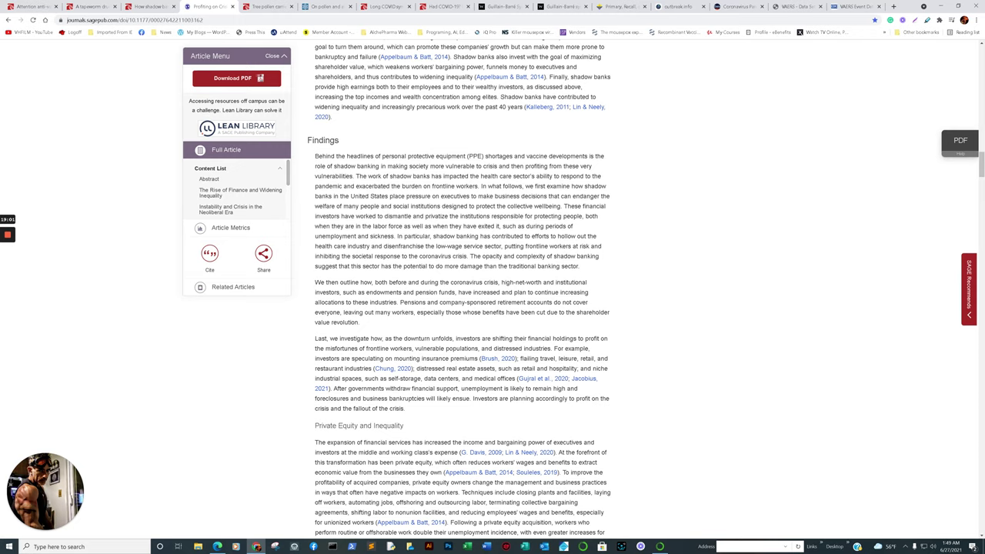
{"action": "scroll", "coordinate": [462, 292], "scroll_direction": "down", "scroll_amount": 2}
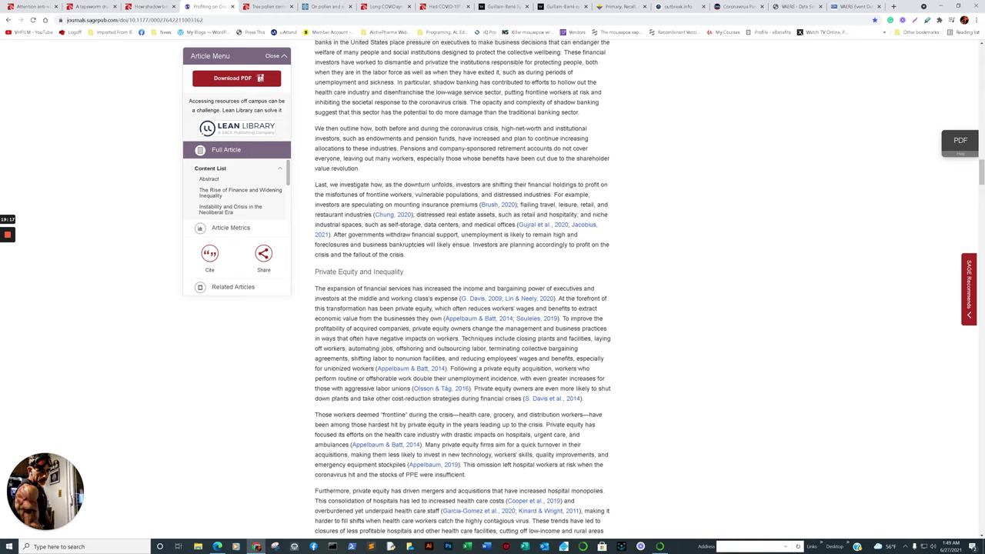
{"action": "left_click", "coordinate": [151, 6]}
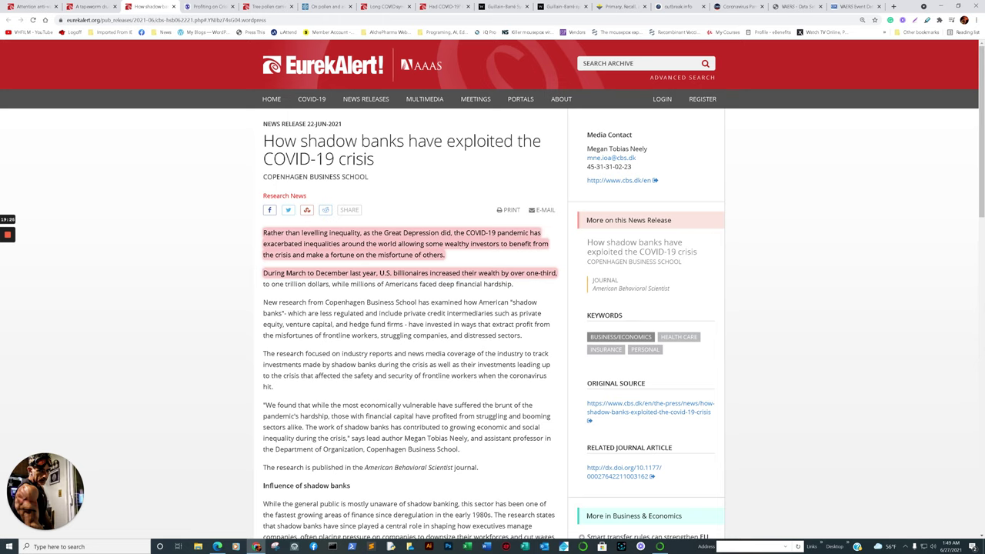
{"action": "left_click", "coordinate": [206, 6]}
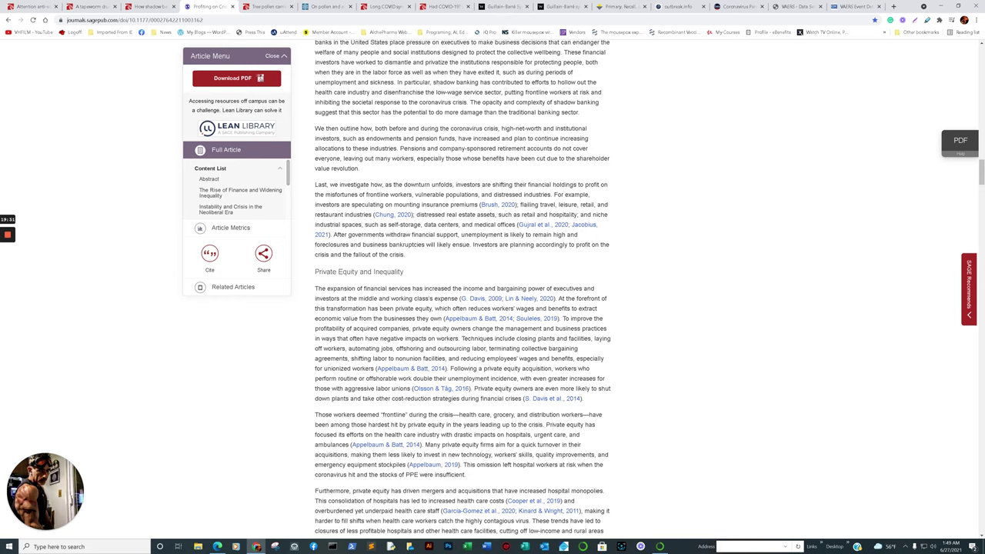
Bring up the release "Tree pollen carries SARS-CoV-2 particles farther" and select the subtitle words "perspective on social distancing measures"
{"action": "key", "text": "ctrl+Tab"}
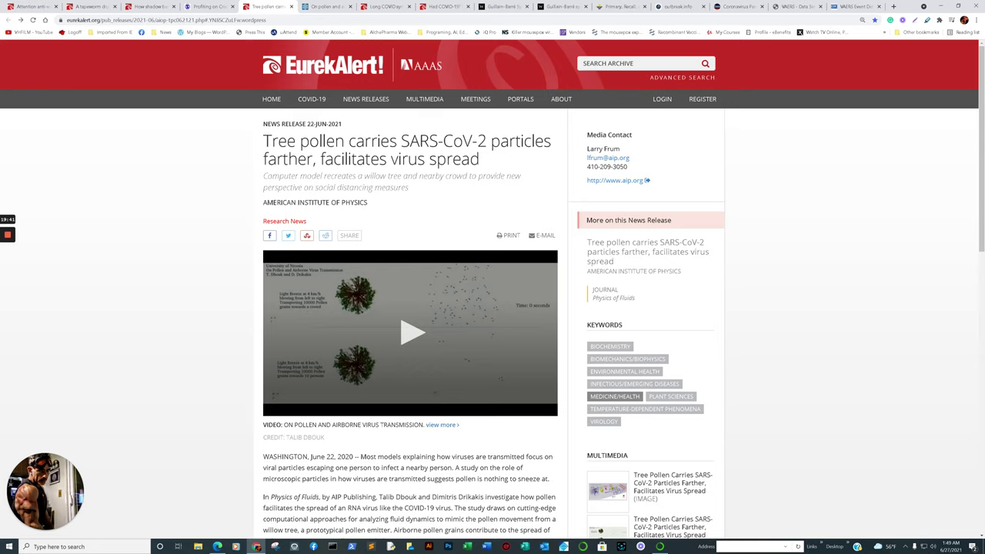
{"action": "scroll", "coordinate": [493, 308], "scroll_direction": "down", "scroll_amount": 2}
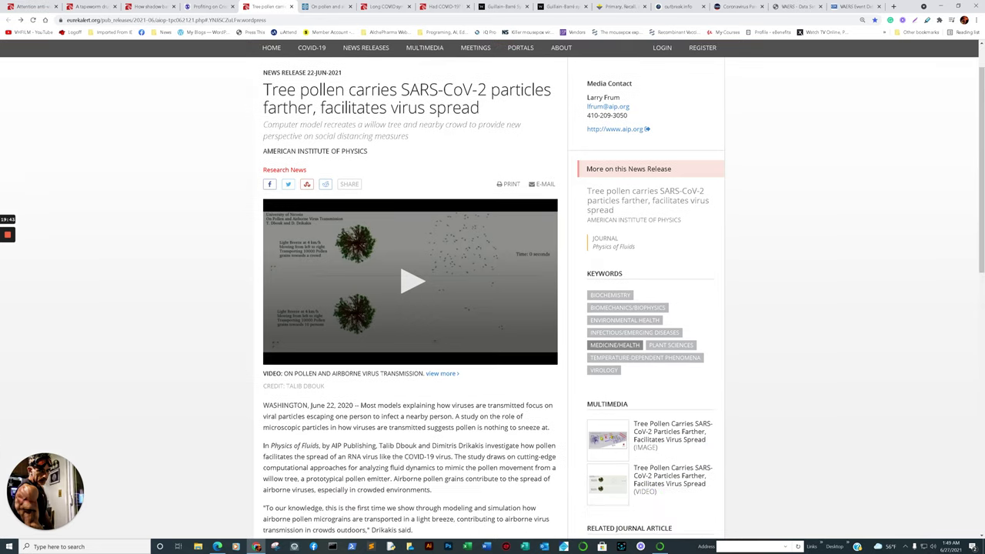
{"action": "scroll", "coordinate": [493, 308], "scroll_direction": "up", "scroll_amount": 1}
{"action": "left_click_drag", "start_coordinate": [262, 136], "coordinate": [414, 137]}
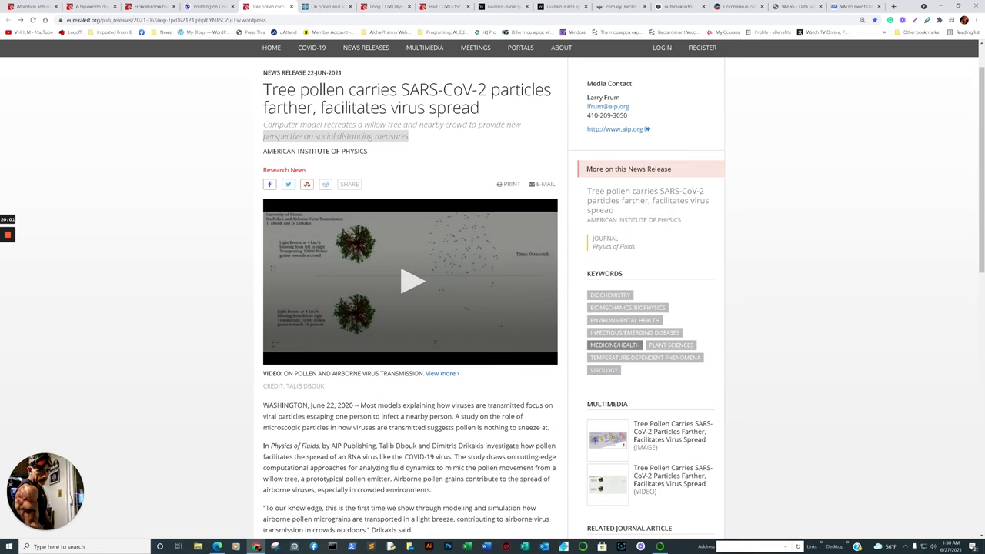
Review the tree pollen release's body and select the passage about pollen passing through the crowd in less than one minute
{"action": "scroll", "coordinate": [493, 308], "scroll_direction": "down", "scroll_amount": 3}
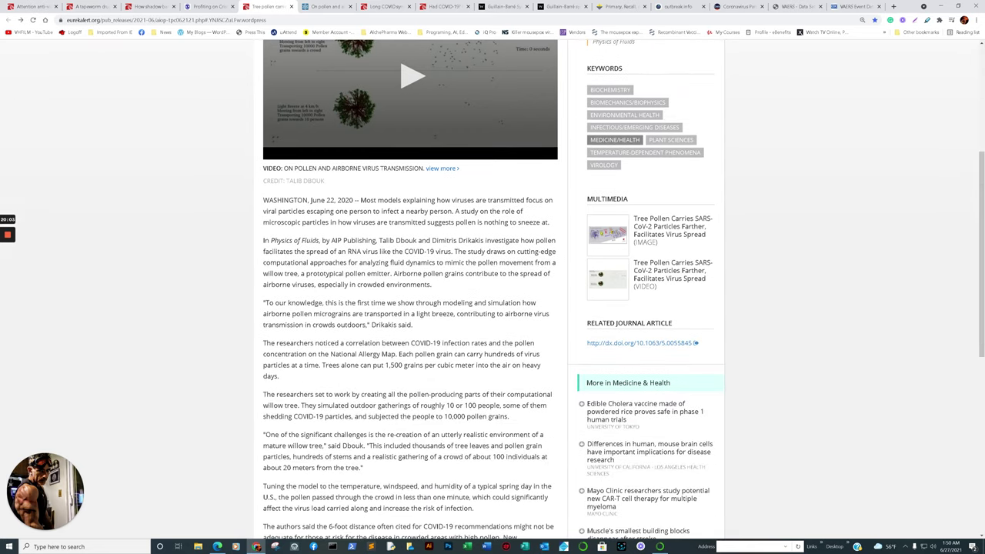
{"action": "scroll", "coordinate": [492, 307], "scroll_direction": "down", "scroll_amount": 2}
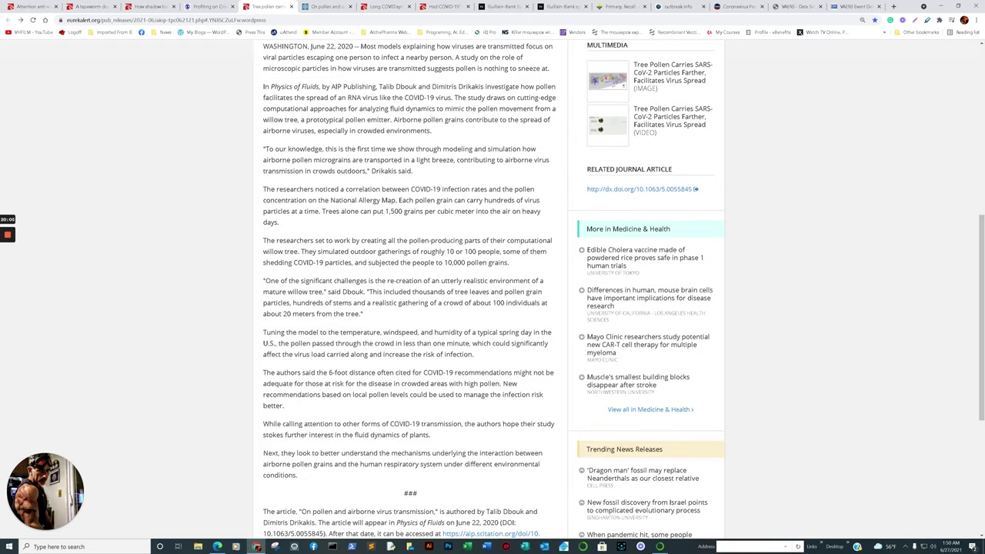
{"action": "scroll", "coordinate": [493, 308], "scroll_direction": "up", "scroll_amount": 2}
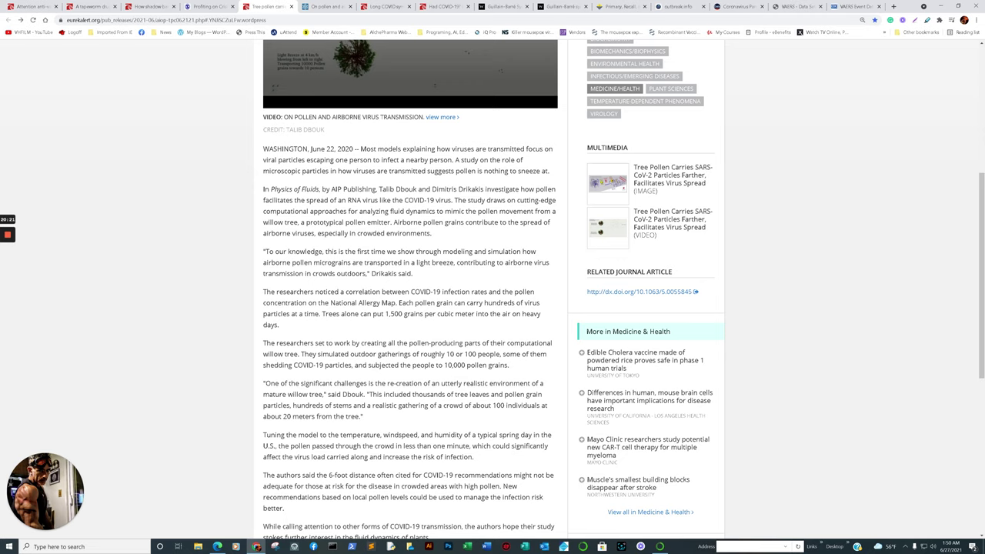
{"action": "scroll", "coordinate": [493, 293], "scroll_direction": "down", "scroll_amount": 2}
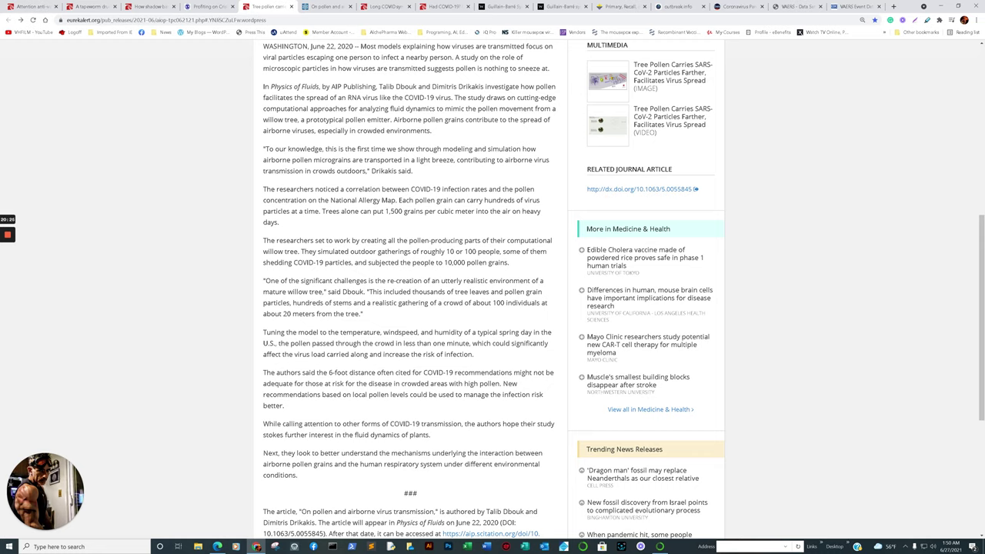
{"action": "left_click_drag", "start_coordinate": [276, 344], "coordinate": [519, 349]}
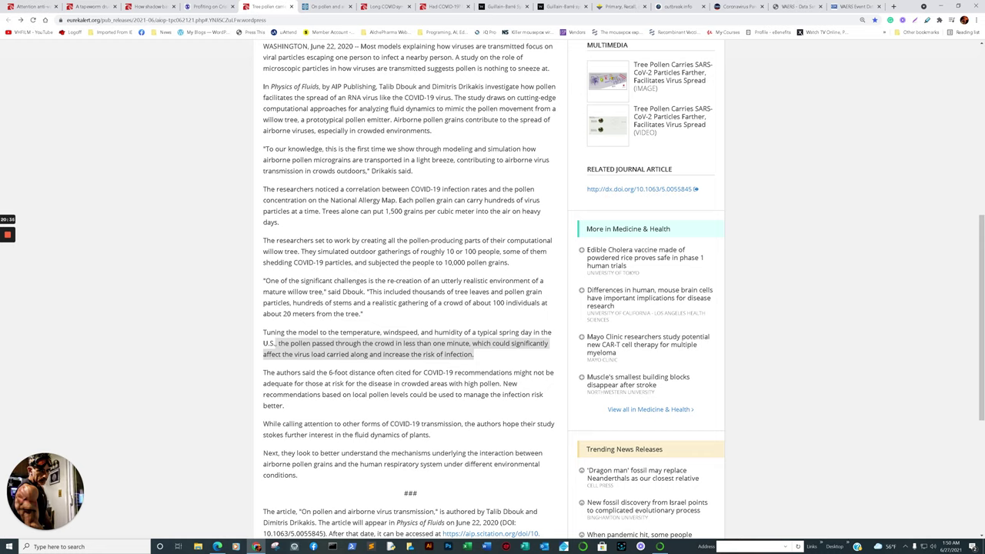
{"action": "scroll", "coordinate": [408, 293], "scroll_direction": "down", "scroll_amount": 1}
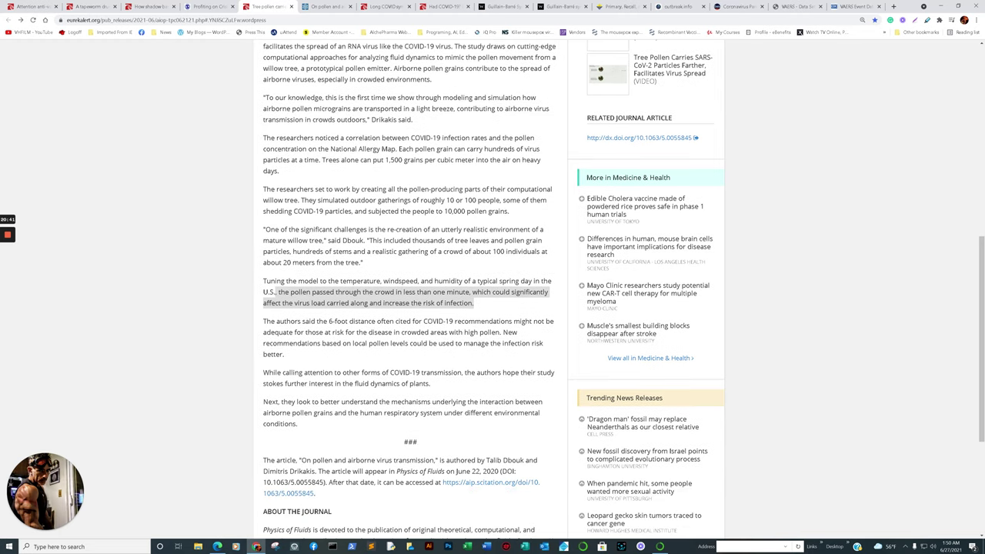
{"action": "scroll", "coordinate": [408, 293], "scroll_direction": "up", "scroll_amount": 3}
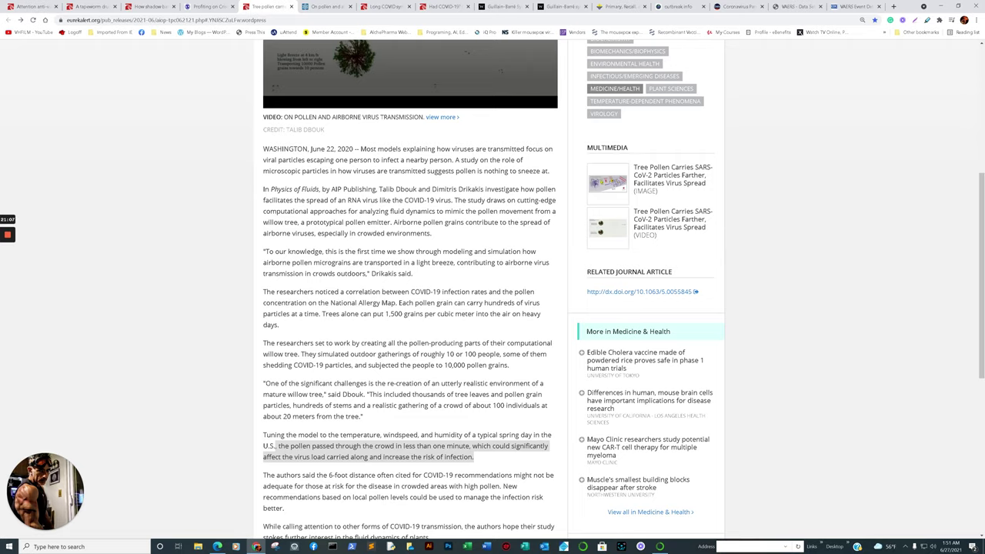
Open the release's related journal article, reload it, and view Fig. 2 with the pollen and coronavirus infection maps in high resolution
{"action": "left_click", "coordinate": [641, 292]}
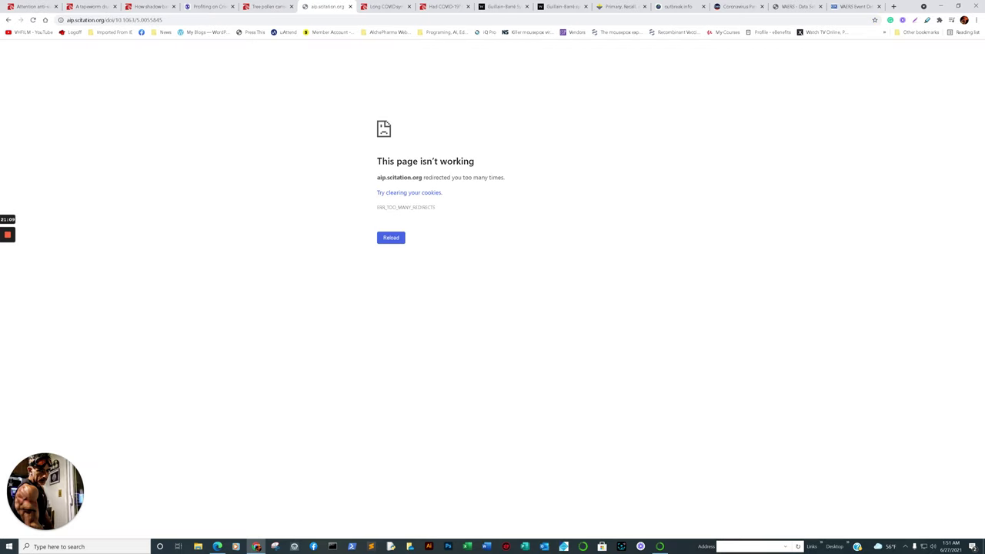
{"action": "key", "text": "F5"}
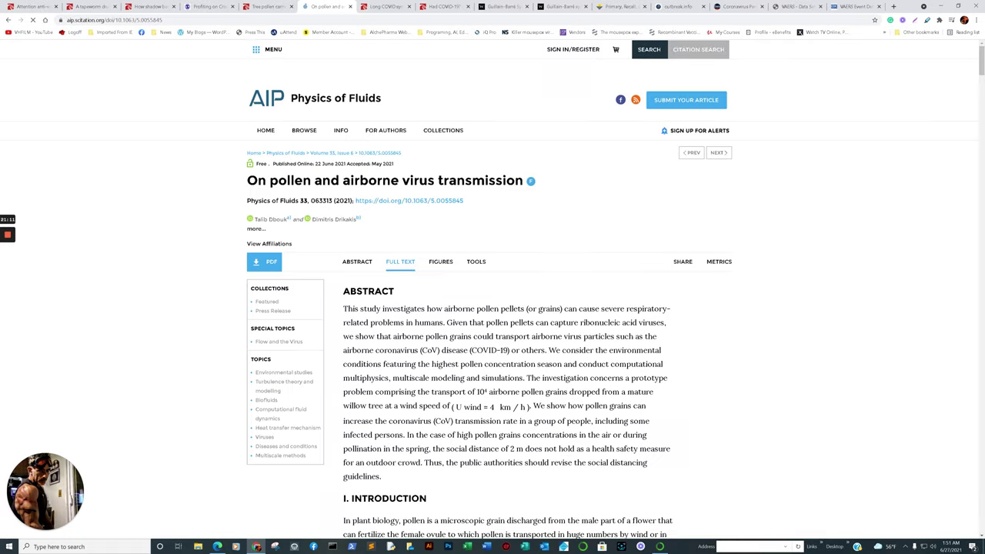
{"action": "scroll", "coordinate": [492, 308], "scroll_direction": "down", "scroll_amount": 5}
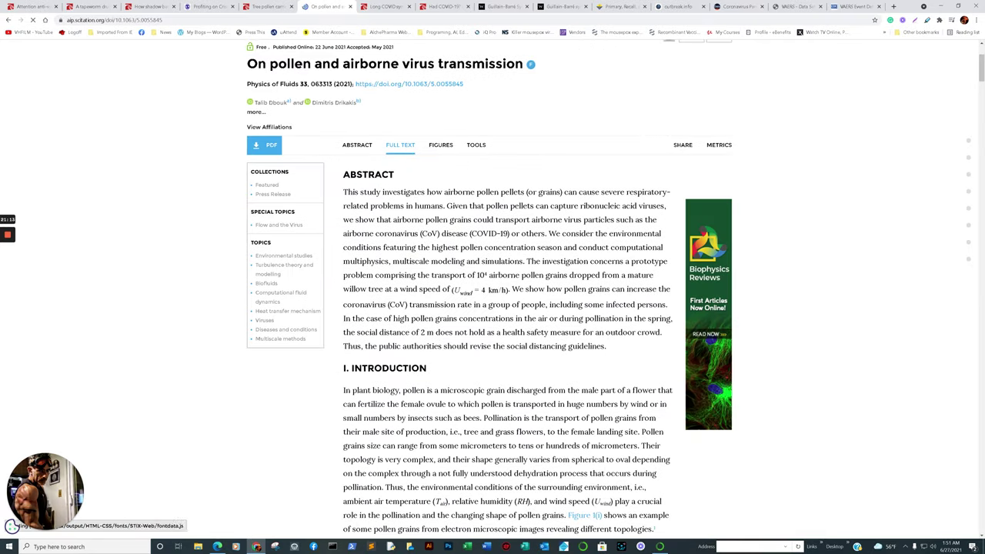
{"action": "scroll", "coordinate": [493, 308], "scroll_direction": "down", "scroll_amount": 6}
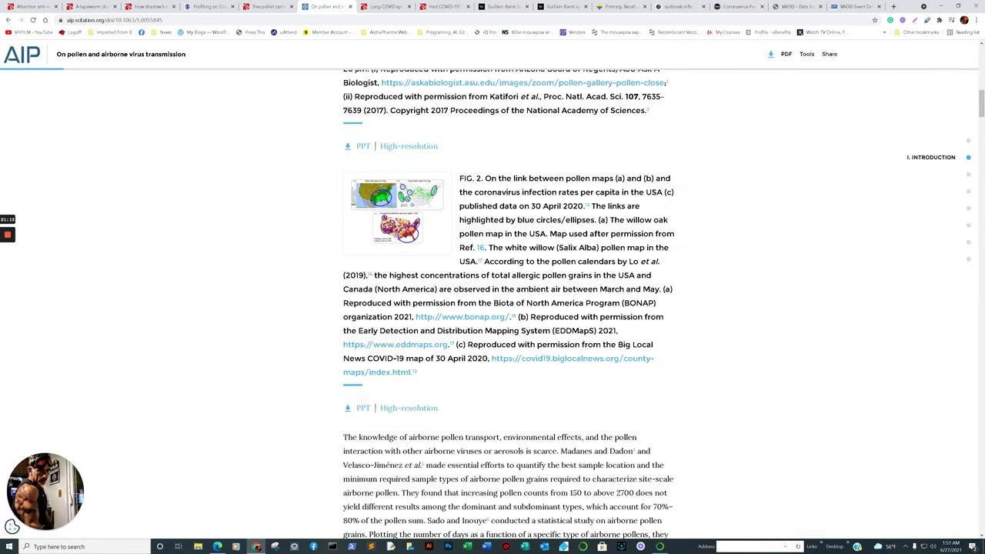
{"action": "left_click", "coordinate": [405, 205]}
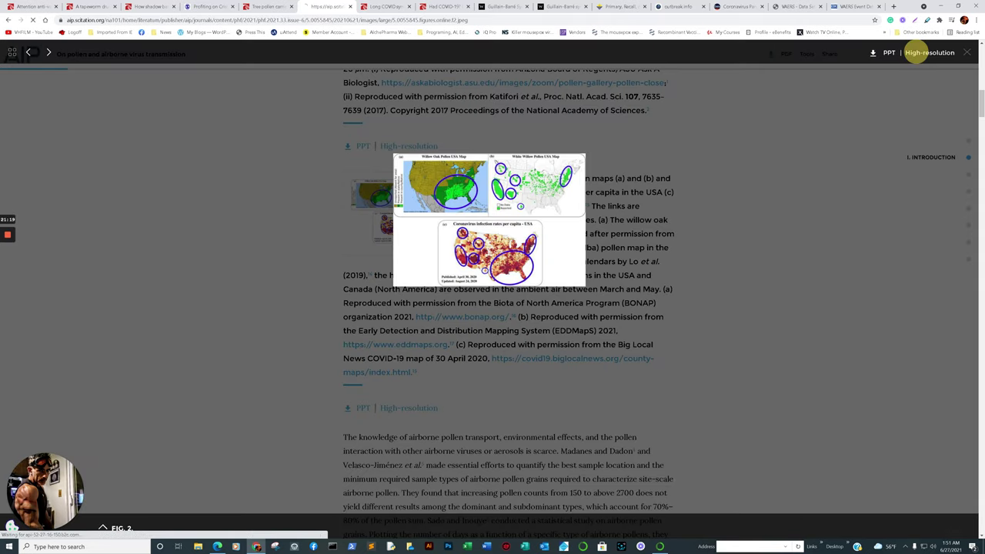
{"action": "left_click", "coordinate": [930, 52]}
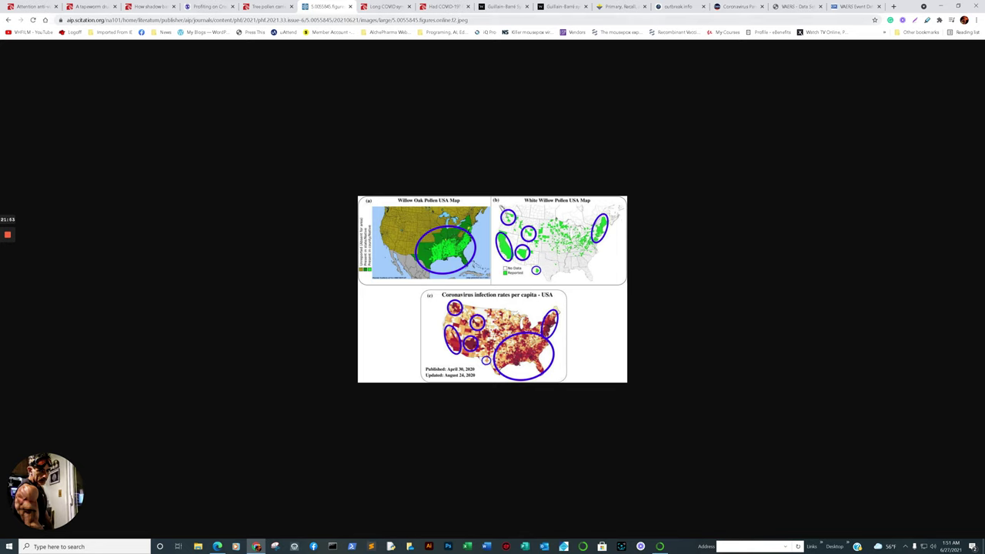
Close the high-resolution figure, glance at the long COVID release, and reopen the pollen paper from the tree pollen release
{"action": "key", "text": "ctrl+w"}
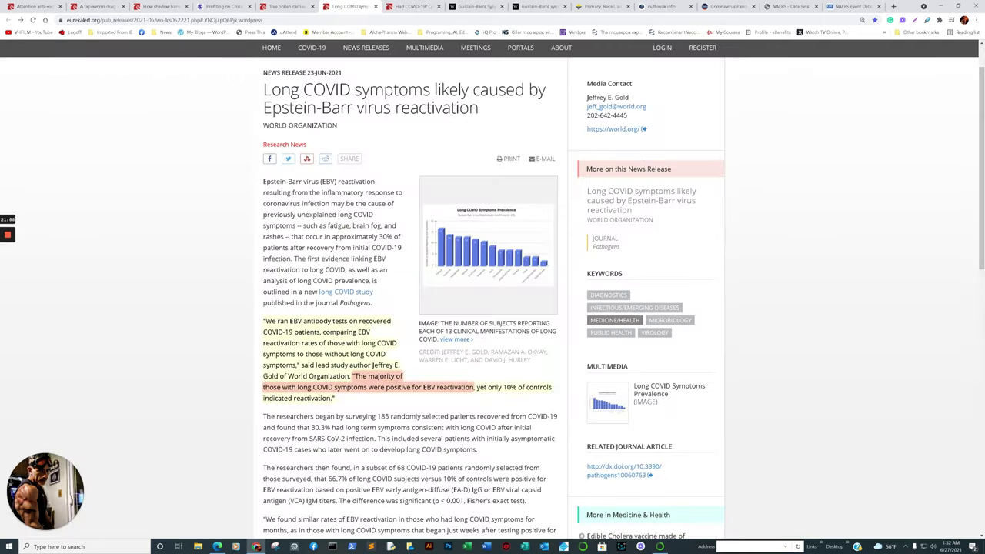
{"action": "scroll", "coordinate": [493, 292], "scroll_direction": "down", "scroll_amount": 3}
{"action": "scroll", "coordinate": [493, 292], "scroll_direction": "up", "scroll_amount": 3}
{"action": "scroll", "coordinate": [493, 292], "scroll_direction": "up", "scroll_amount": 1}
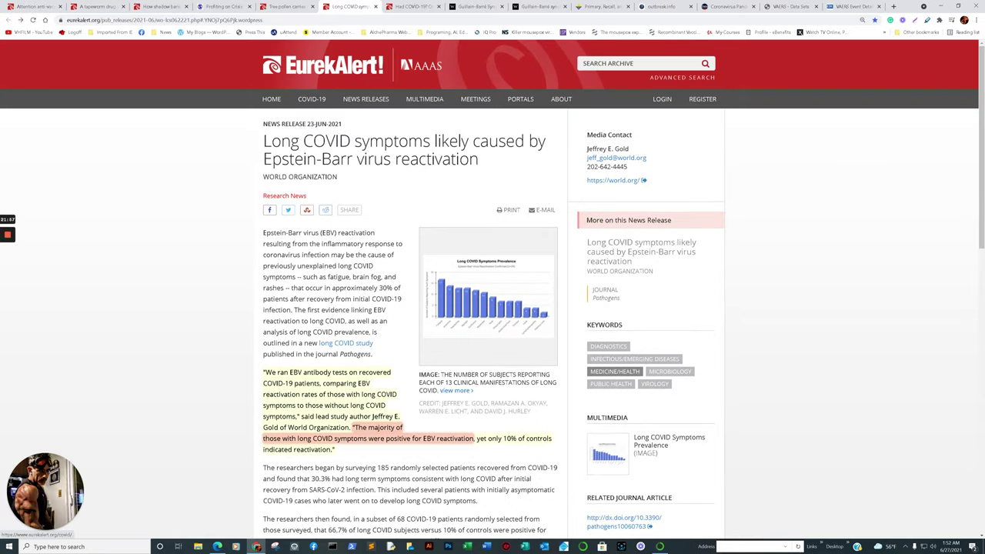
{"action": "left_click", "coordinate": [286, 6]}
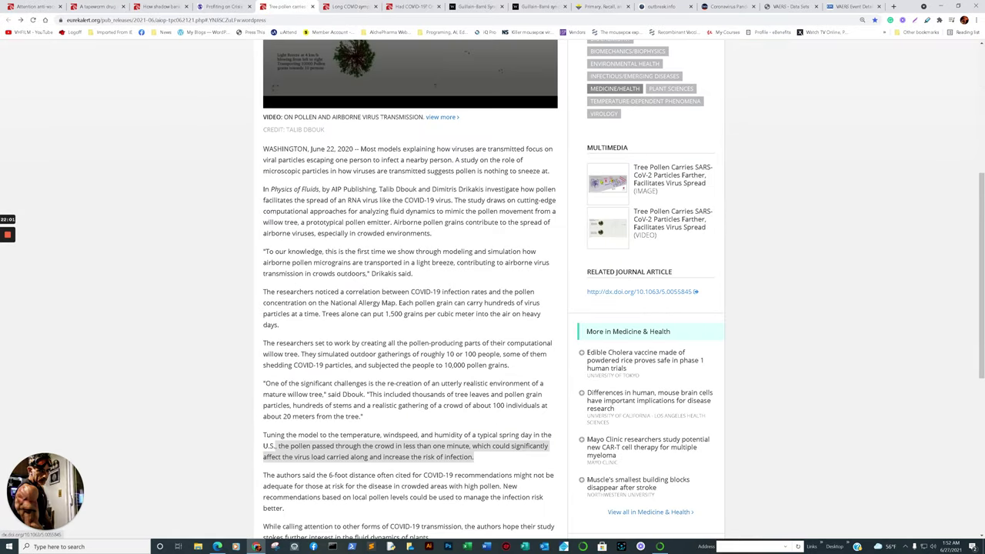
{"action": "left_click", "coordinate": [639, 291]}
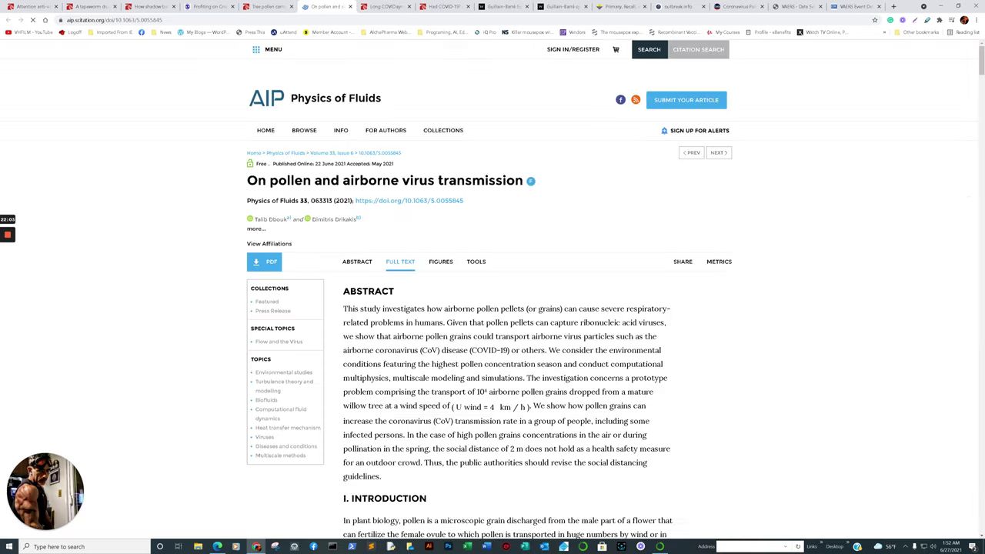
Go through the pollen paper to the pollination simulation video above Fig. 7, watch it in full screen, and exit full screen
{"action": "scroll", "coordinate": [508, 308], "scroll_direction": "down", "scroll_amount": 20}
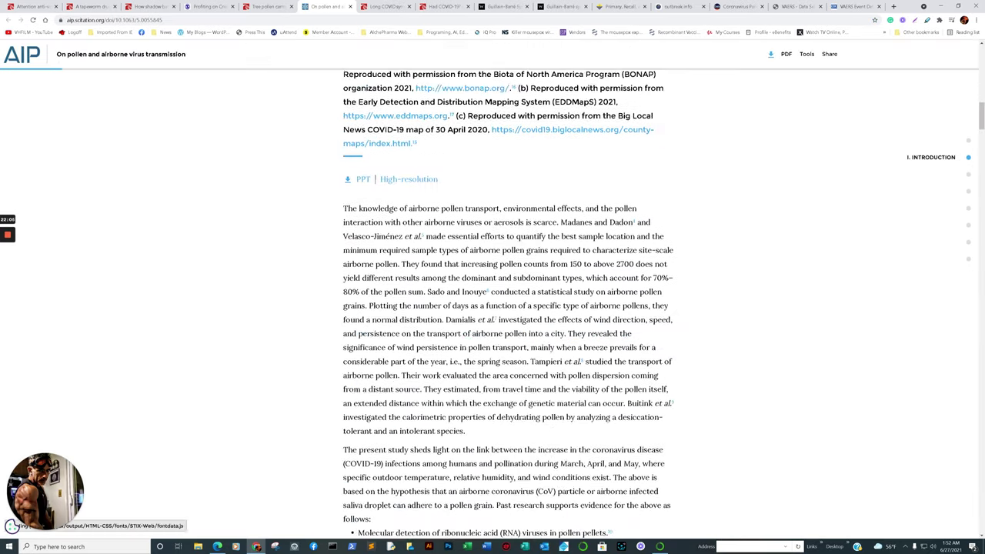
{"action": "scroll", "coordinate": [509, 308], "scroll_direction": "down", "scroll_amount": 4}
{"action": "scroll", "coordinate": [508, 308], "scroll_direction": "down", "scroll_amount": 4}
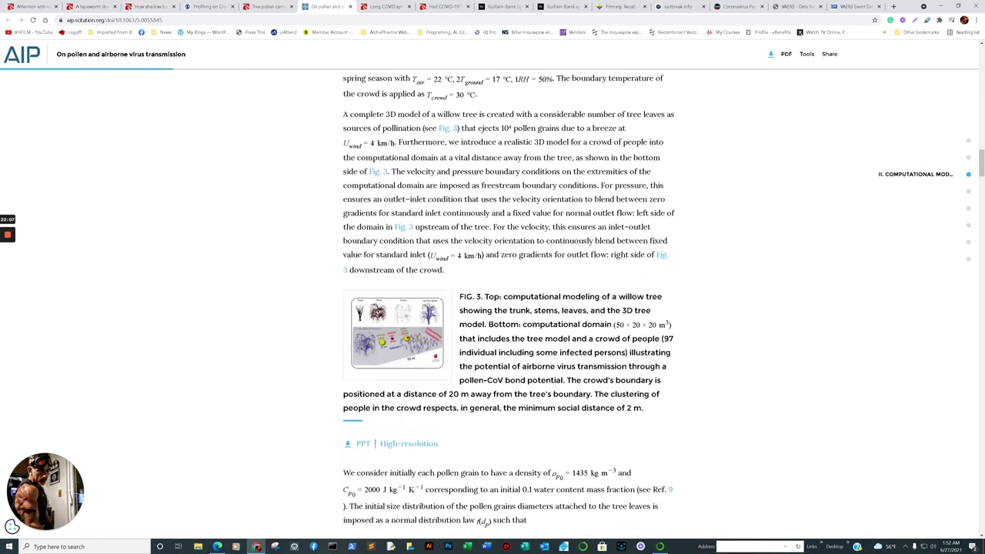
{"action": "scroll", "coordinate": [508, 307], "scroll_direction": "down", "scroll_amount": 4}
{"action": "scroll", "coordinate": [508, 308], "scroll_direction": "down", "scroll_amount": 12}
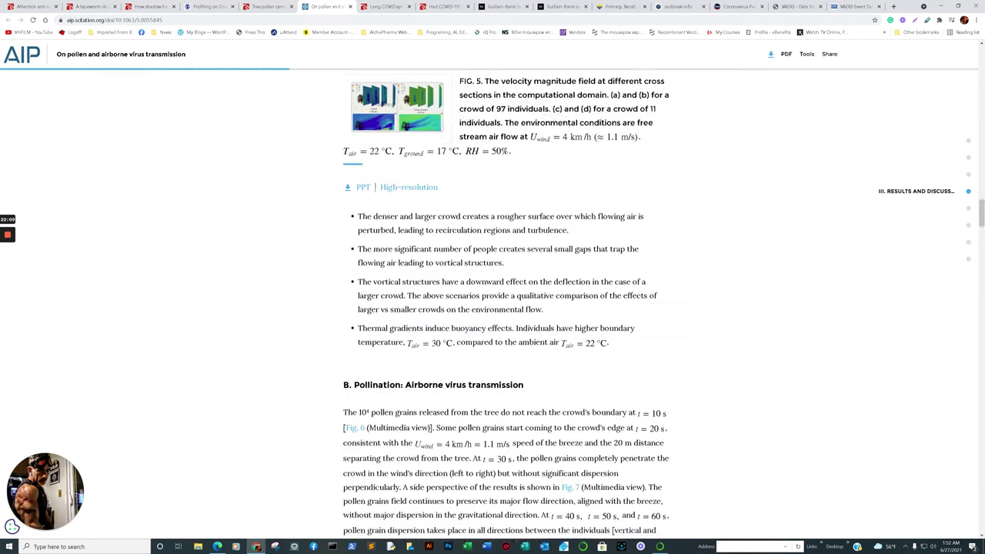
{"action": "scroll", "coordinate": [508, 308], "scroll_direction": "down", "scroll_amount": 7}
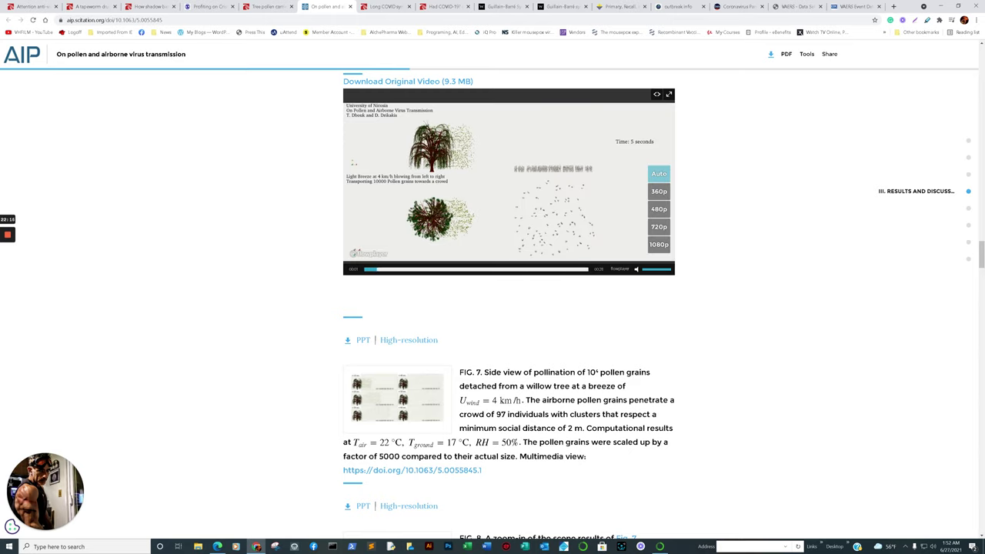
{"action": "left_click", "coordinate": [669, 94]}
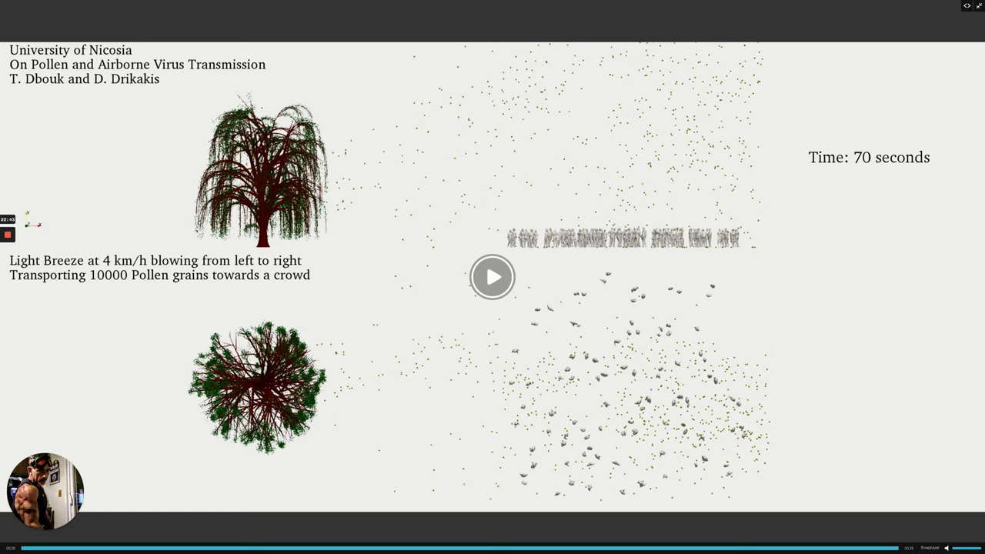
{"action": "key", "text": "Escape"}
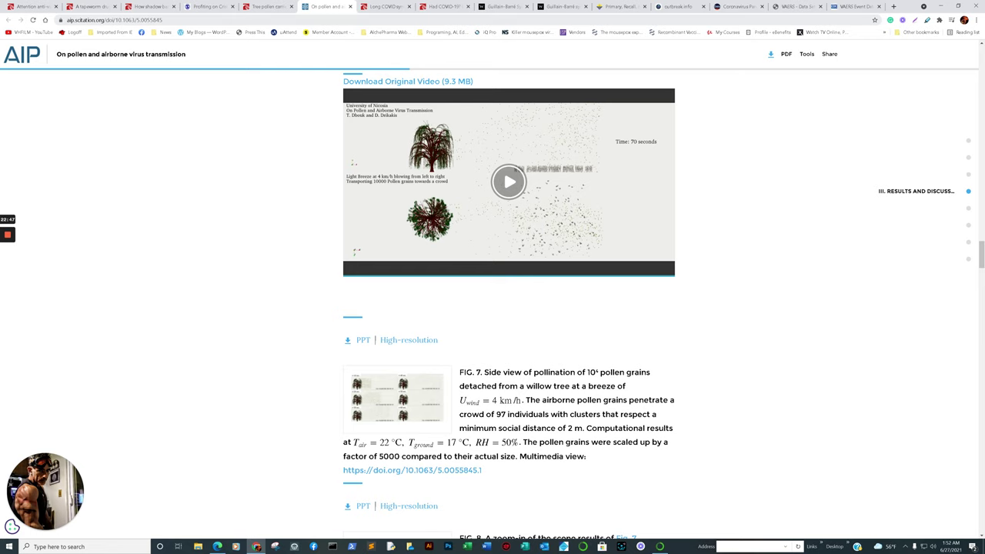
Bring up the release "Long COVID symptoms likely caused by Epstein-Barr virus reactivation" and review its highlighted passages on EBV testing and early treatment
{"action": "key", "text": "ctrl+Tab"}
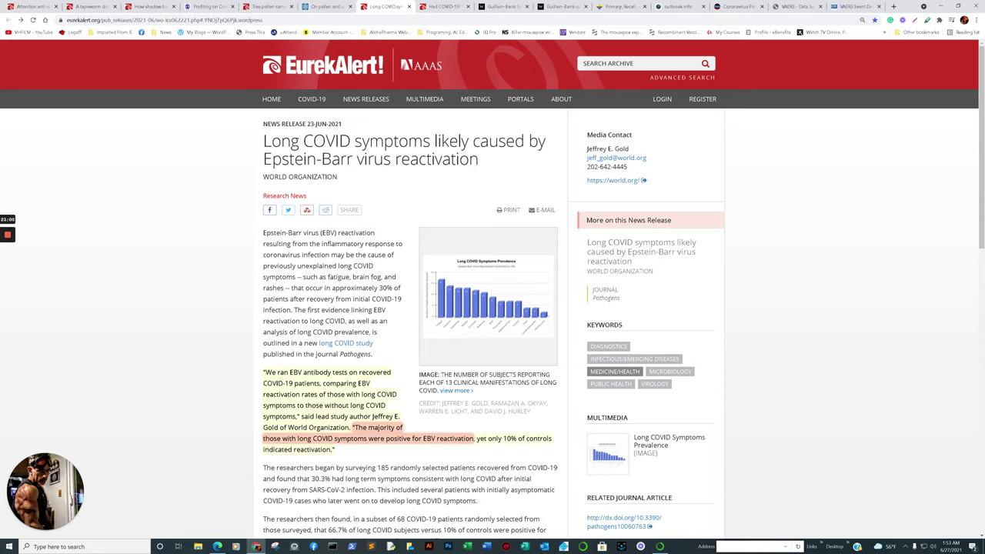
{"action": "scroll", "coordinate": [263, 318], "scroll_direction": "down", "scroll_amount": 1}
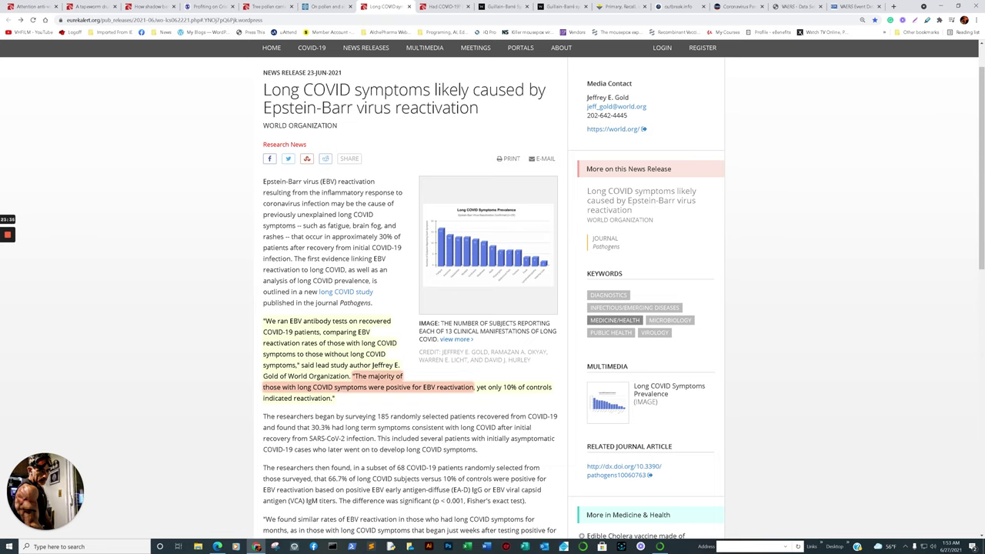
{"action": "scroll", "coordinate": [410, 292], "scroll_direction": "down", "scroll_amount": 3}
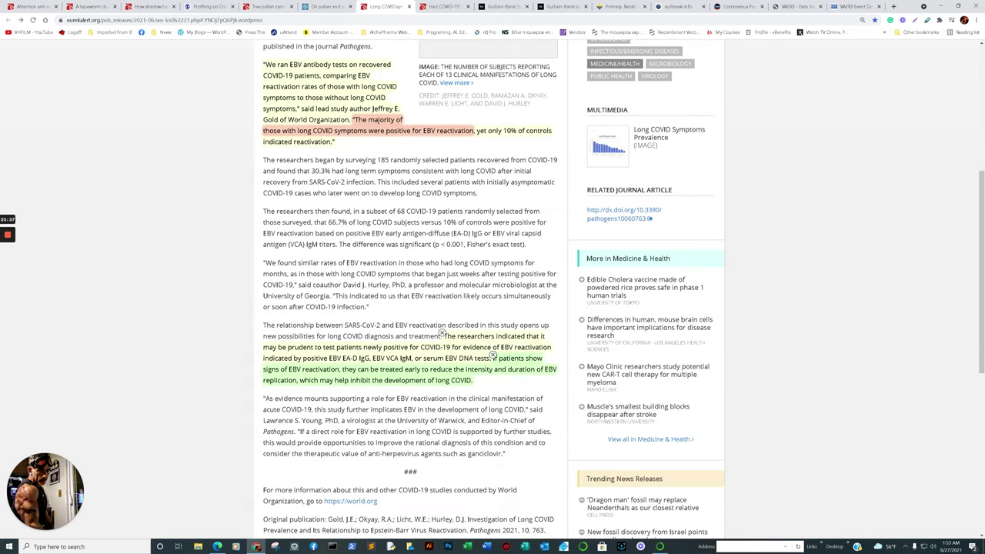
{"action": "scroll", "coordinate": [410, 308], "scroll_direction": "down", "scroll_amount": 1}
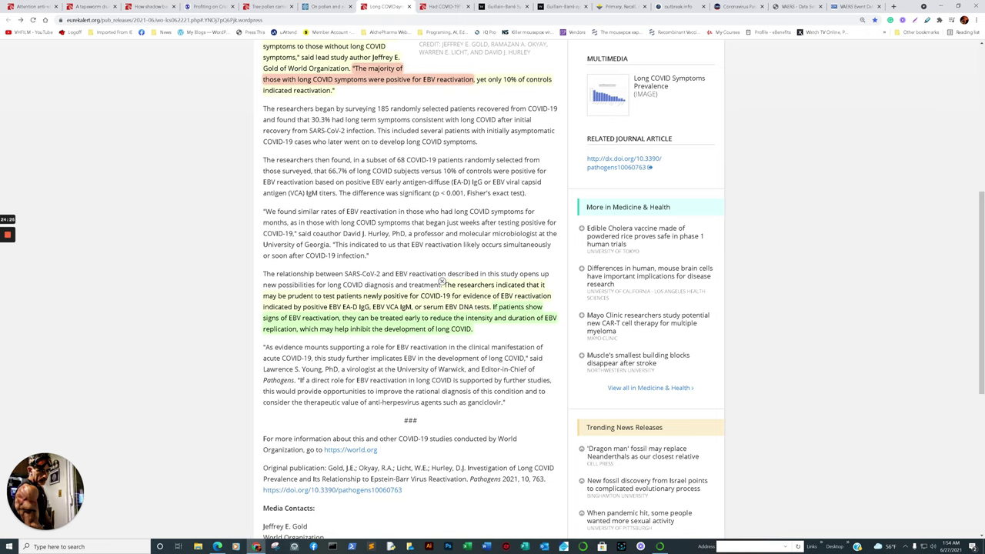
Review the release "Had COVID-19? One vaccine dose enough; boosters for all" and select "research on T cell responses to the vaccines is needed"
{"action": "key", "text": "ctrl+Tab"}
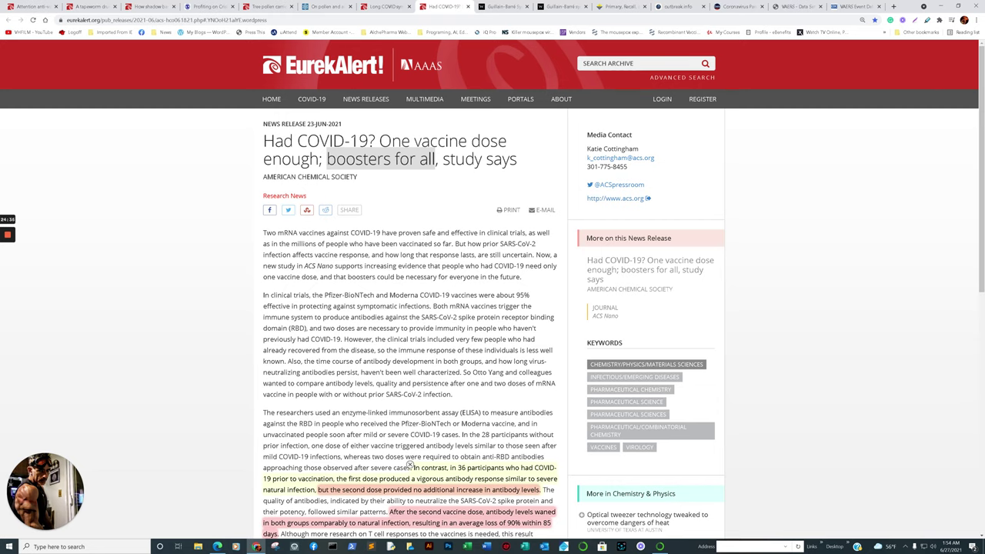
{"action": "scroll", "coordinate": [410, 465], "scroll_direction": "down", "scroll_amount": 2}
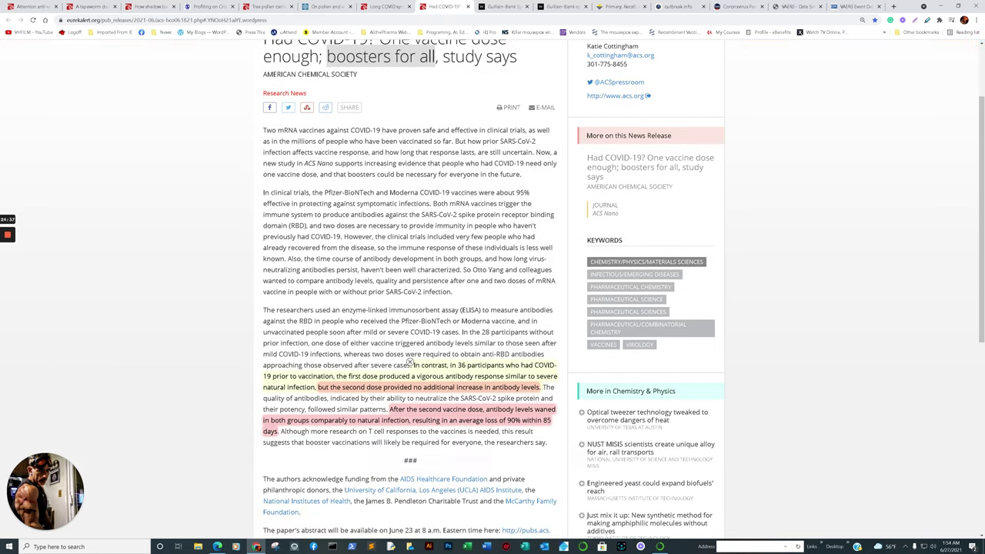
{"action": "scroll", "coordinate": [410, 362], "scroll_direction": "down", "scroll_amount": 1}
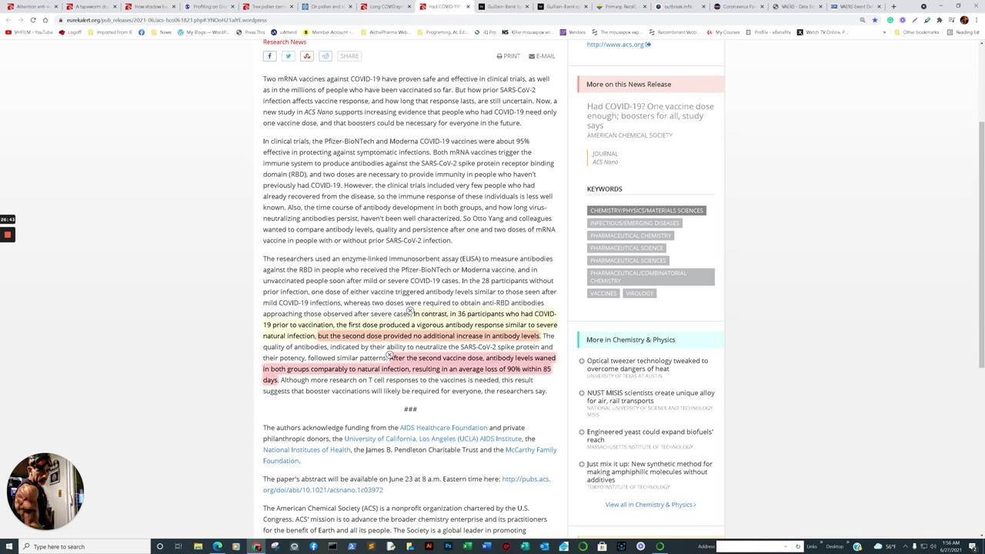
{"action": "scroll", "coordinate": [492, 288], "scroll_direction": "down", "scroll_amount": 2}
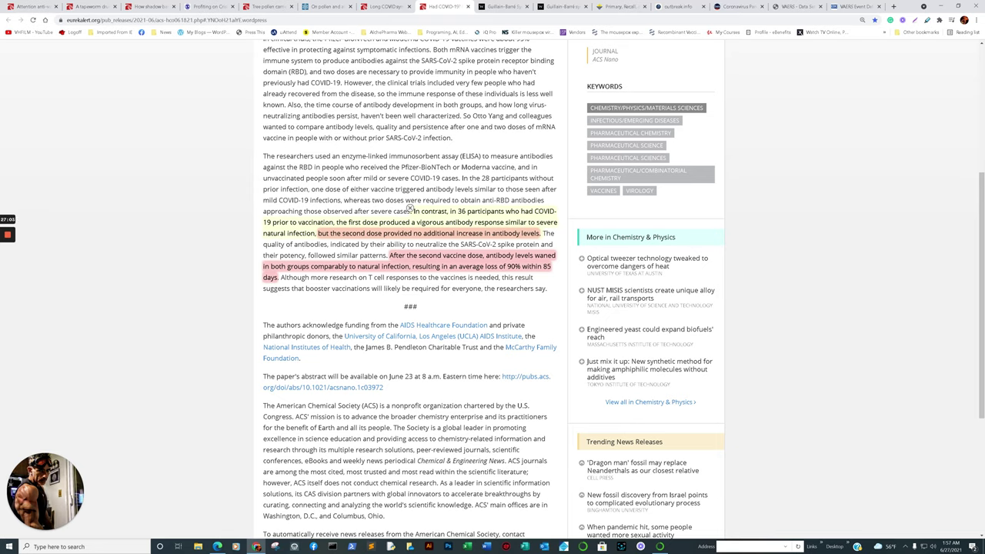
{"action": "left_click_drag", "start_coordinate": [331, 279], "coordinate": [499, 281]}
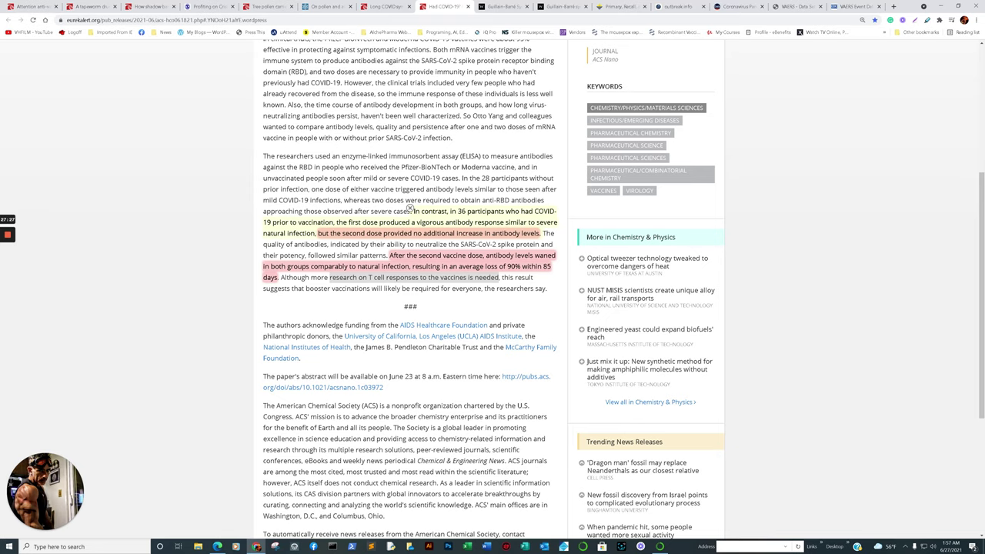
{"action": "scroll", "coordinate": [416, 288], "scroll_direction": "up", "scroll_amount": 4}
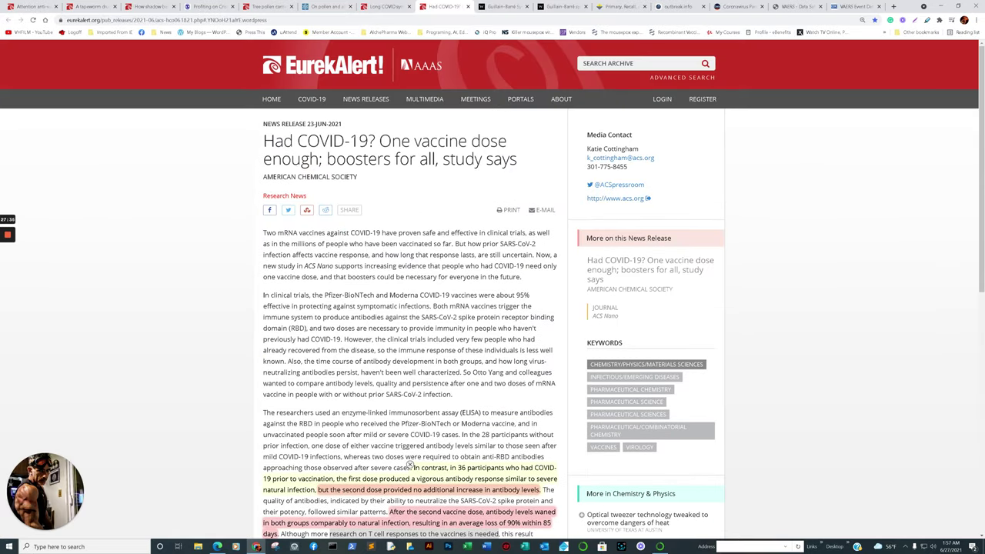
{"action": "scroll", "coordinate": [410, 466], "scroll_direction": "down", "scroll_amount": 2}
{"action": "scroll", "coordinate": [410, 362], "scroll_direction": "down", "scroll_amount": 3}
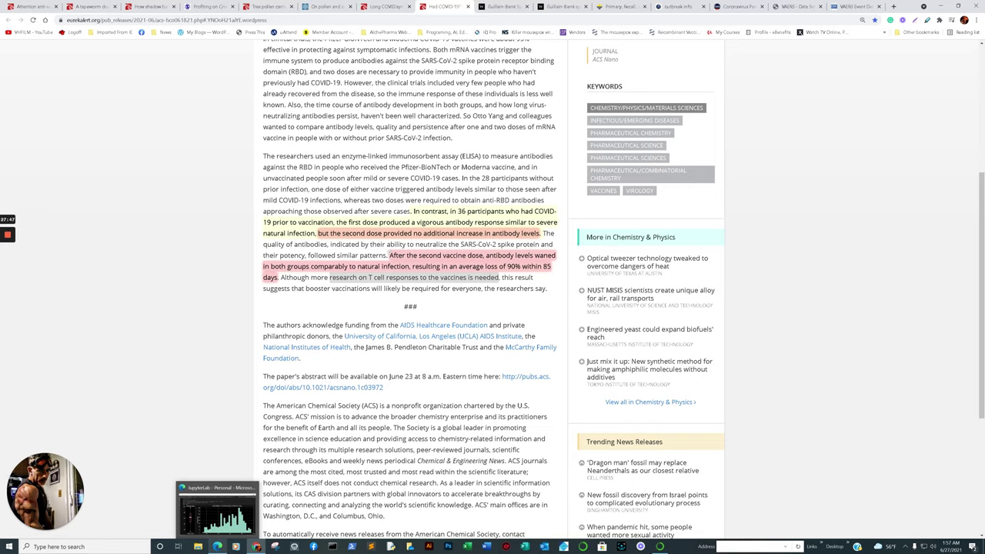
Switch to JupyterLab and examine the Israel vaccine-to-variant B.1.617.2 chart and its code in the RedQueen.ipynb notebook
{"action": "left_click", "coordinate": [209, 514]}
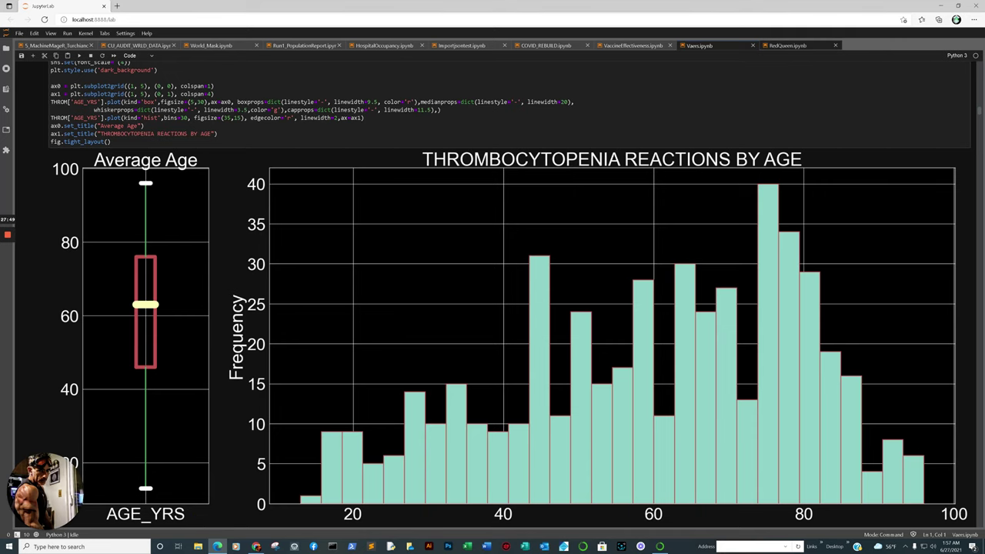
{"action": "left_click", "coordinate": [782, 46]}
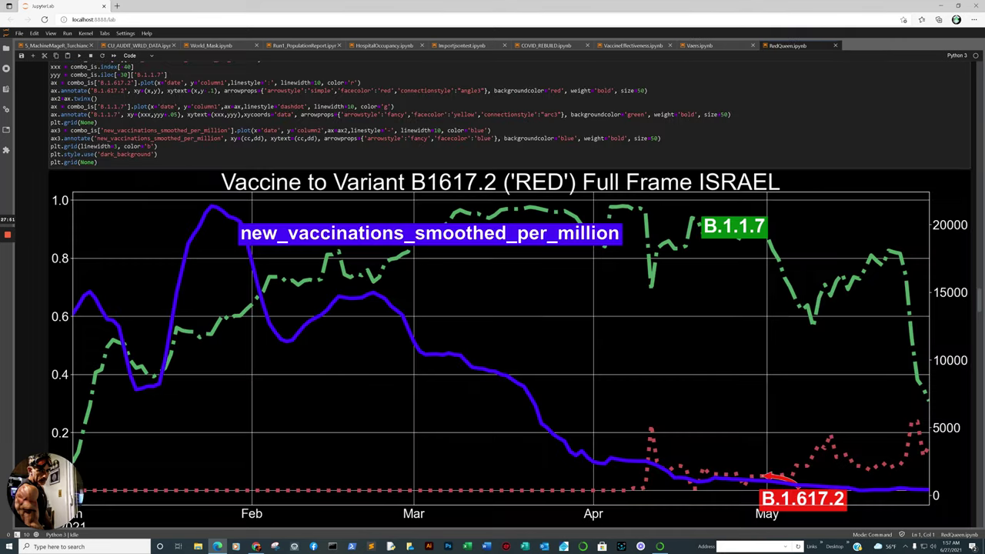
{"action": "scroll", "coordinate": [509, 294], "scroll_direction": "down", "scroll_amount": 2}
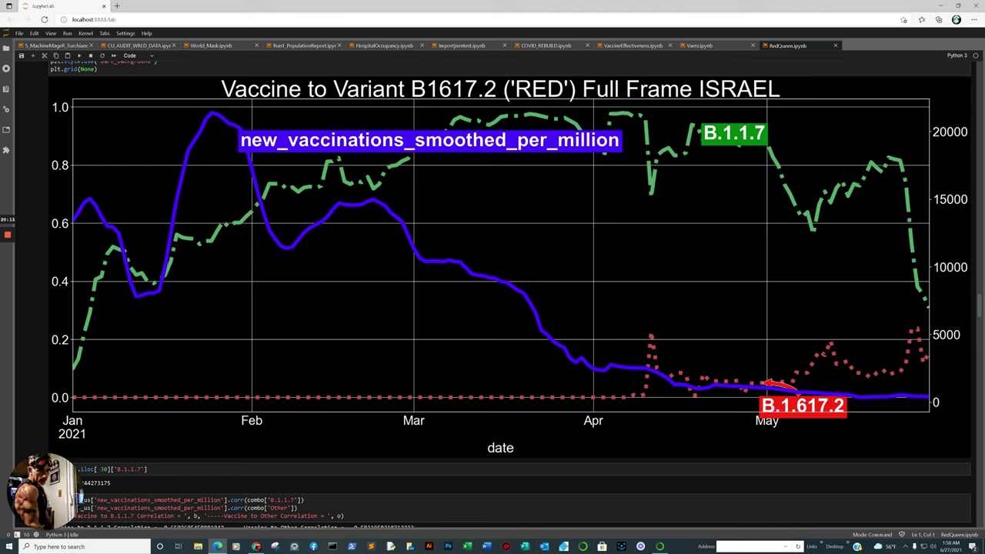
{"action": "scroll", "coordinate": [510, 295], "scroll_direction": "up", "scroll_amount": 2}
{"action": "scroll", "coordinate": [510, 295], "scroll_direction": "down", "scroll_amount": 3}
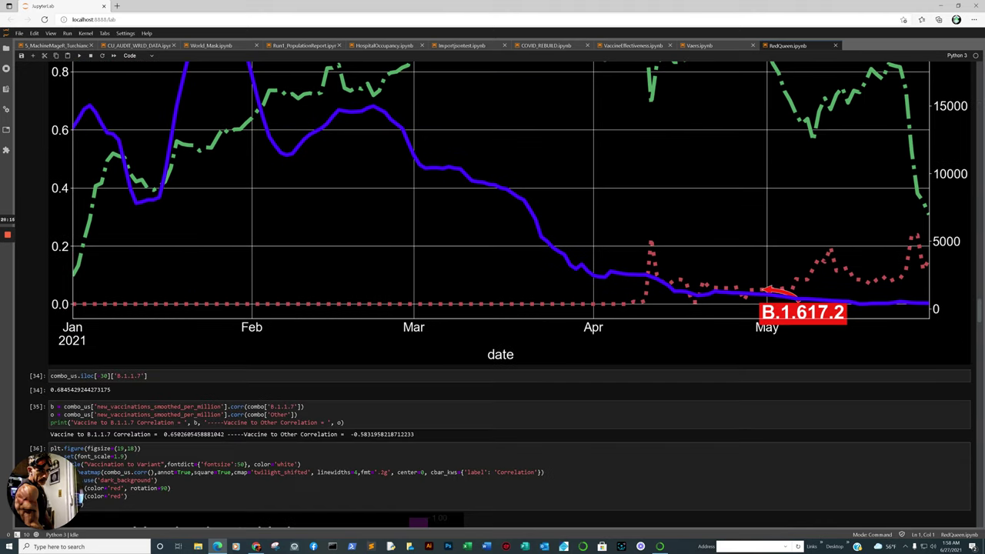
{"action": "scroll", "coordinate": [510, 295], "scroll_direction": "up", "scroll_amount": 4}
{"action": "scroll", "coordinate": [510, 295], "scroll_direction": "up", "scroll_amount": 3}
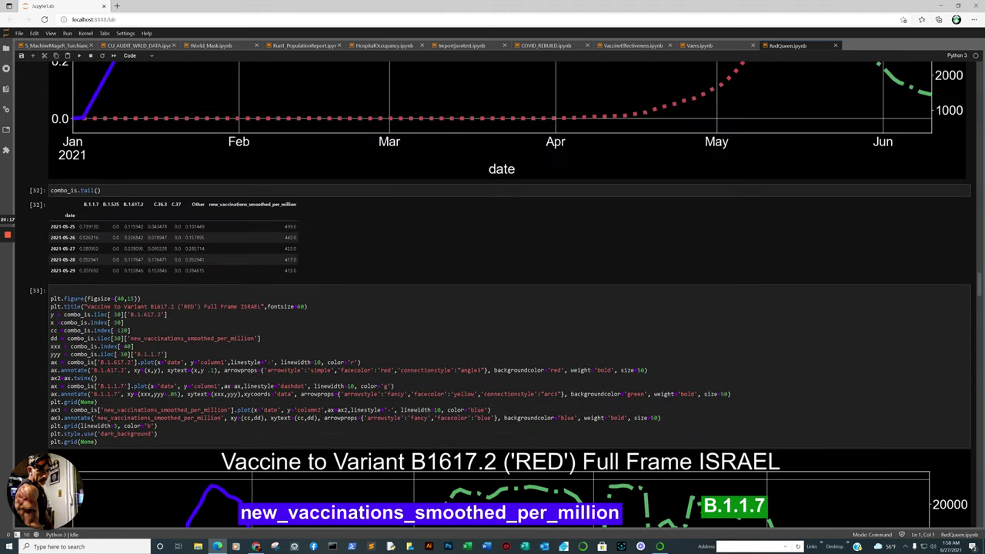
{"action": "scroll", "coordinate": [510, 295], "scroll_direction": "down", "scroll_amount": 5}
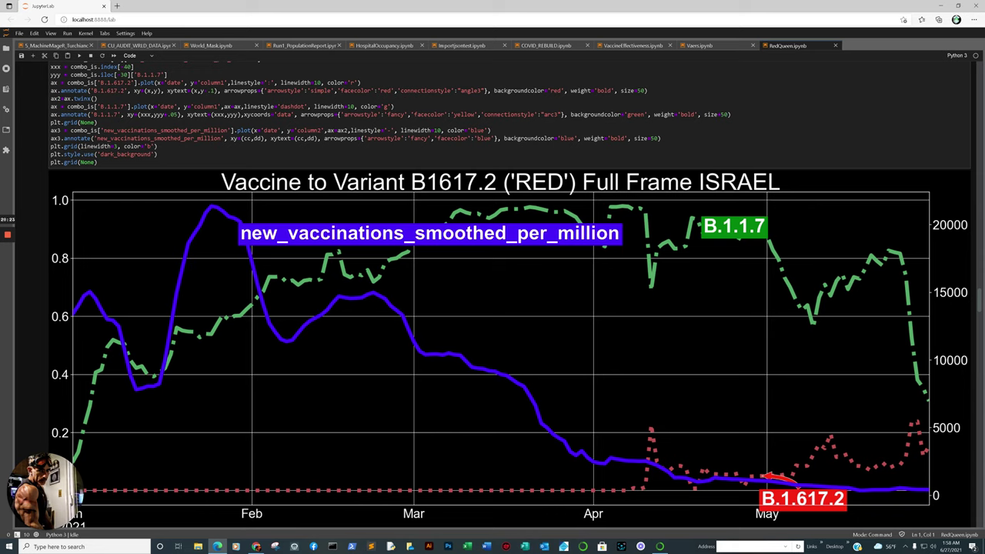
Return to Chrome, view the two Guillain-Barré papers, and select part of the abstract in the one on the variant after SARS-CoV-2 vaccination
{"action": "mouse_move", "coordinate": [256, 546]}
{"action": "left_click", "coordinate": [245, 527]}
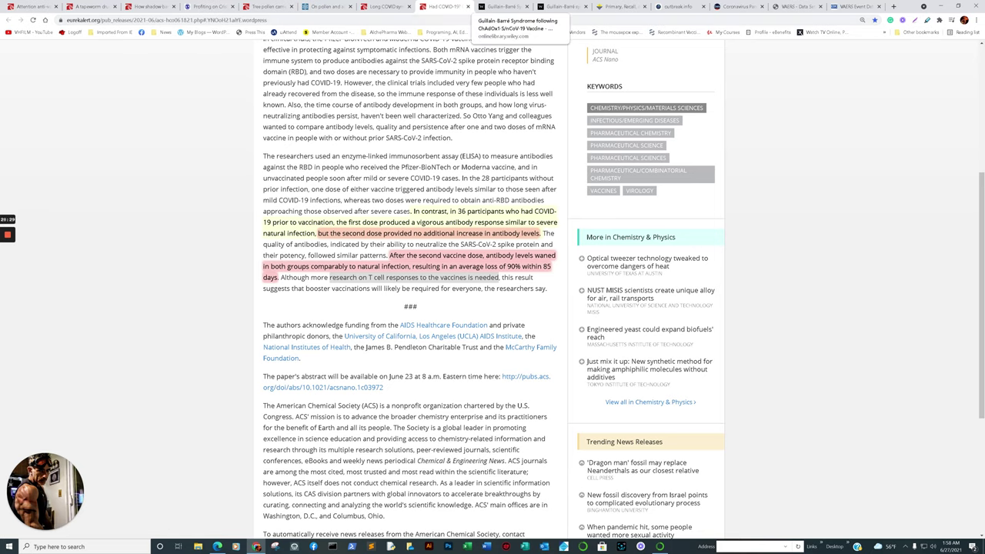
{"action": "left_click", "coordinate": [499, 7]}
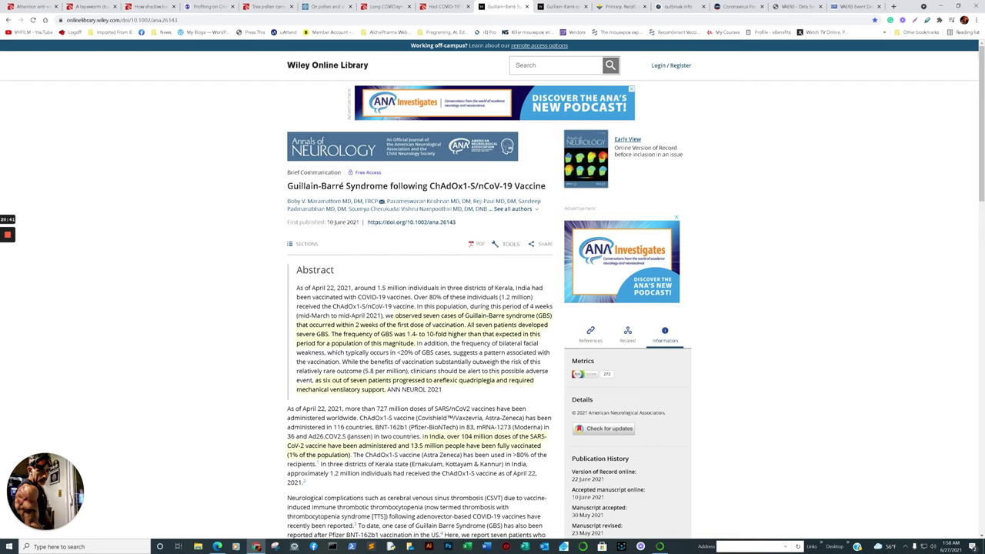
{"action": "left_click", "coordinate": [563, 7]}
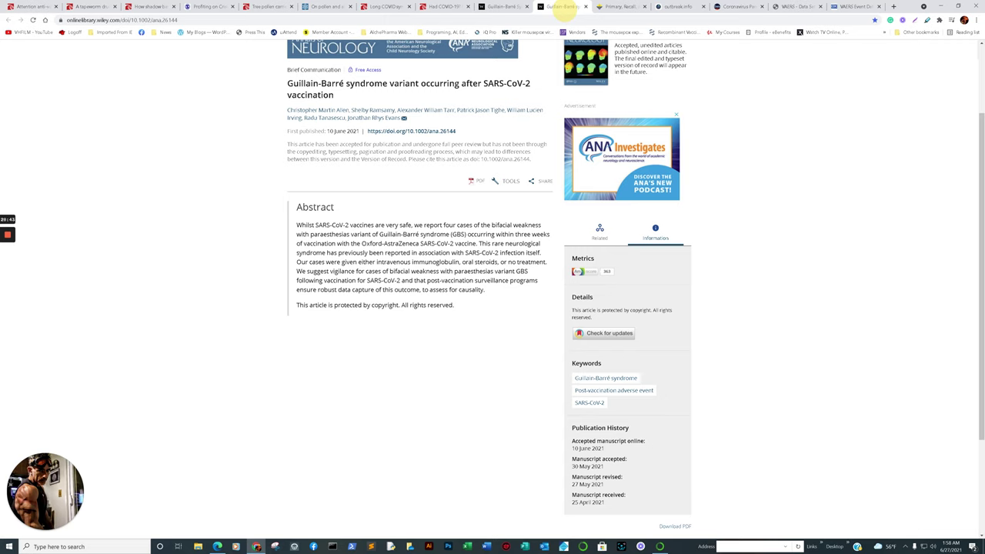
{"action": "scroll", "coordinate": [493, 292], "scroll_direction": "up", "scroll_amount": 1}
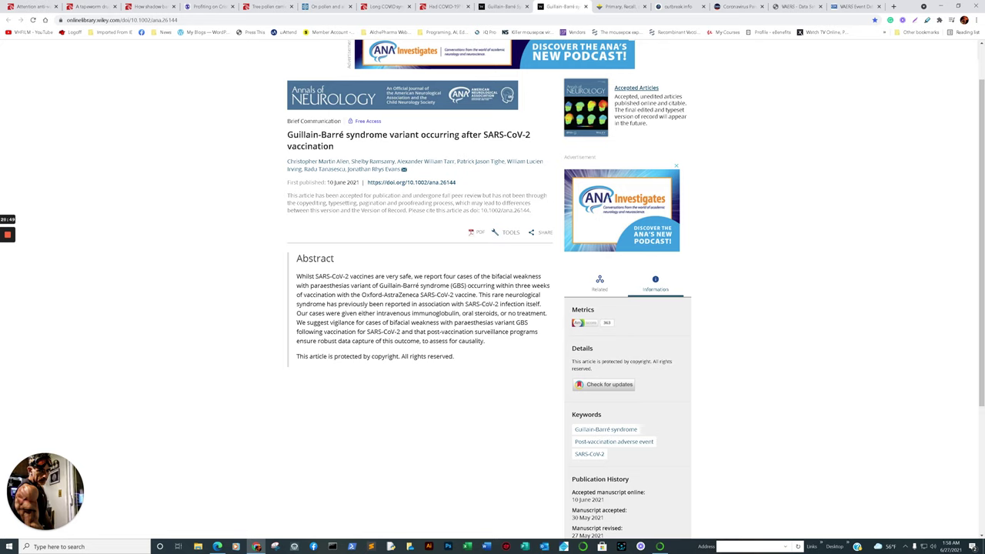
{"action": "left_click_drag", "start_coordinate": [363, 295], "coordinate": [462, 305]}
Review the ChAdOx1-S/nCoV-19 Guillain-Barré paper, outlining its highlighted passages on the seven cases, the quadriplegia progression, and India's vaccine doses
{"action": "key", "text": "ctrl+shift+Tab"}
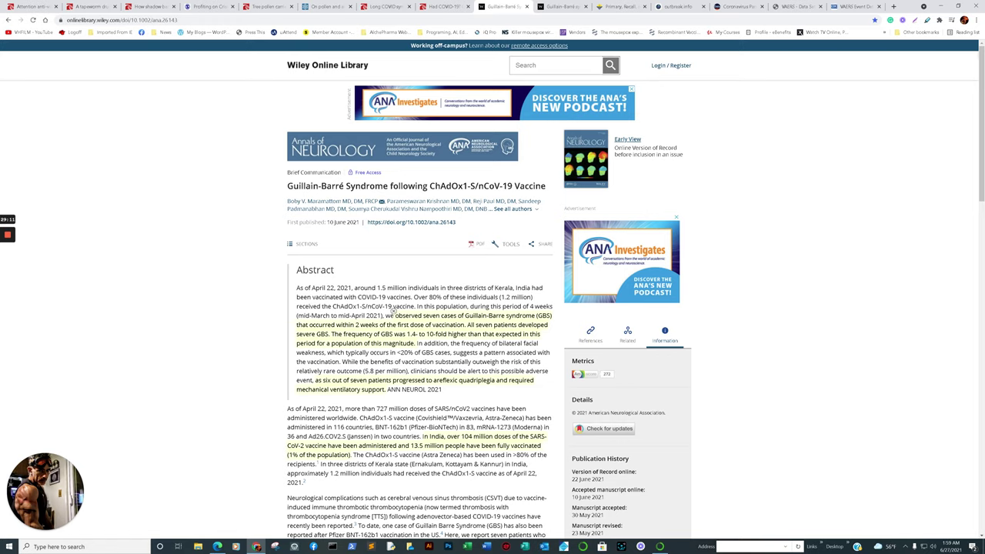
{"action": "left_click", "coordinate": [393, 312]}
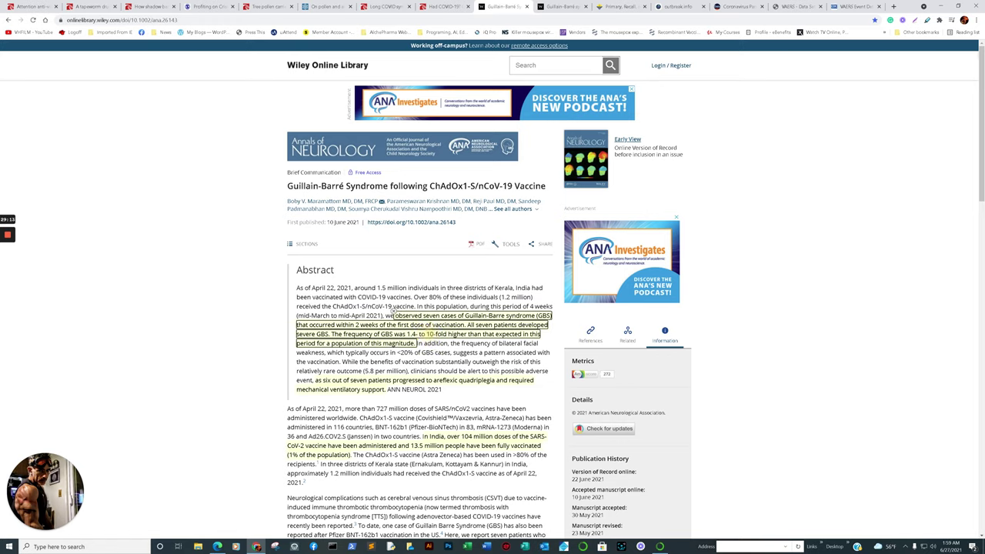
{"action": "scroll", "coordinate": [430, 335], "scroll_direction": "down", "scroll_amount": 1}
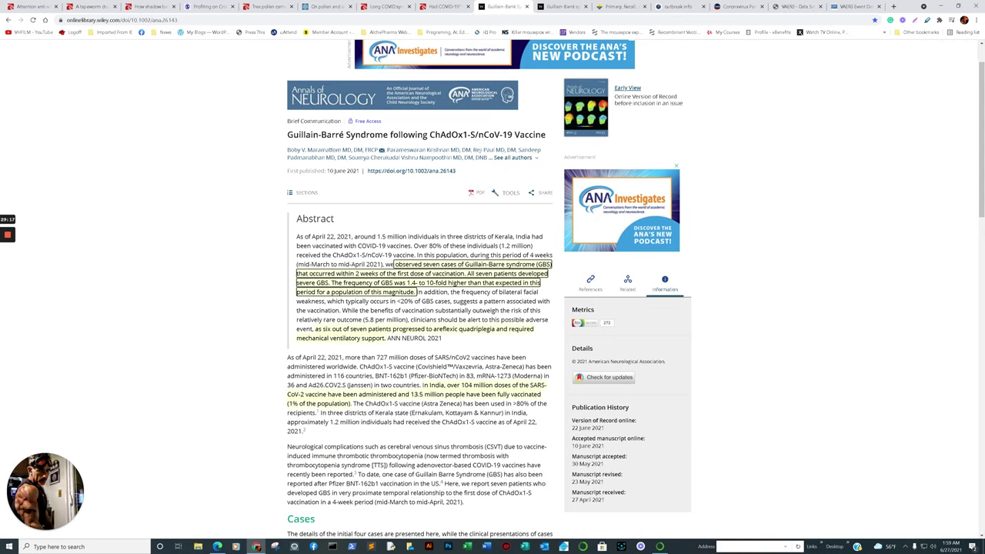
{"action": "scroll", "coordinate": [315, 273], "scroll_direction": "down", "scroll_amount": 1}
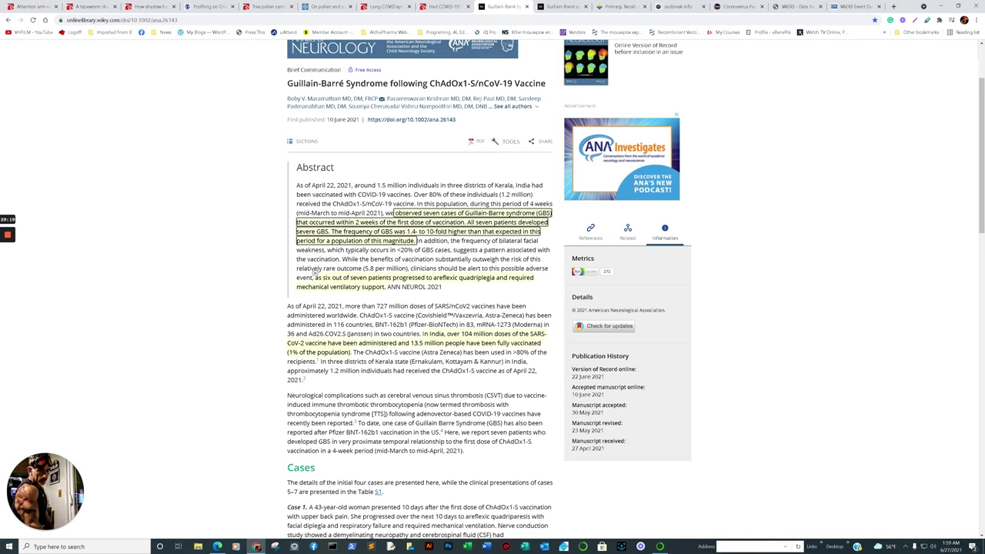
{"action": "scroll", "coordinate": [424, 278], "scroll_direction": "down", "scroll_amount": 1}
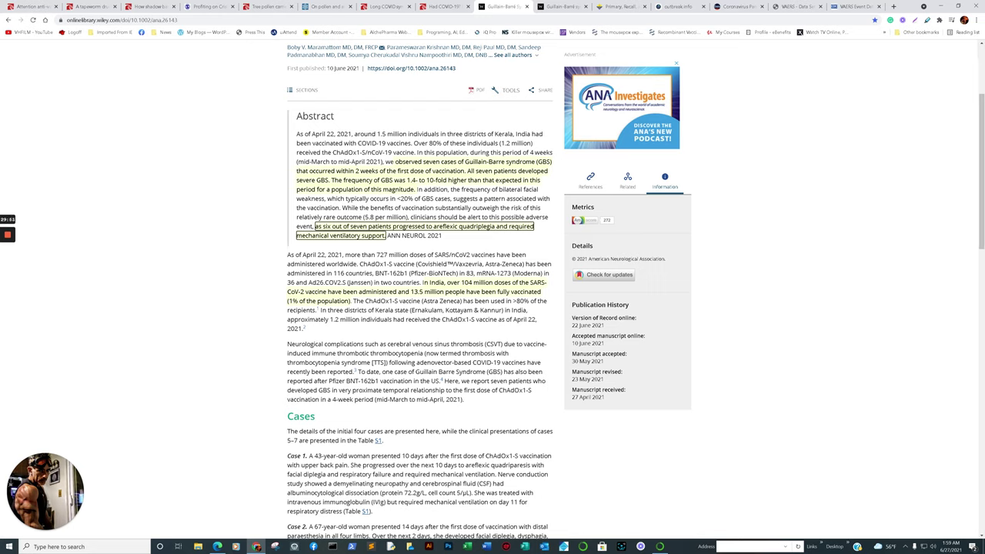
{"action": "left_click", "coordinate": [423, 282]}
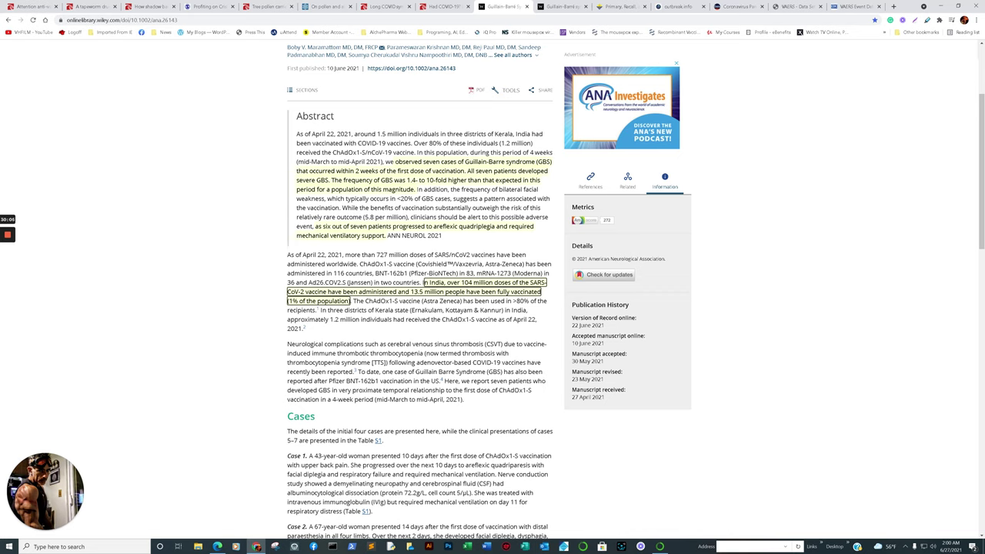
{"action": "scroll", "coordinate": [492, 308], "scroll_direction": "down", "scroll_amount": 1}
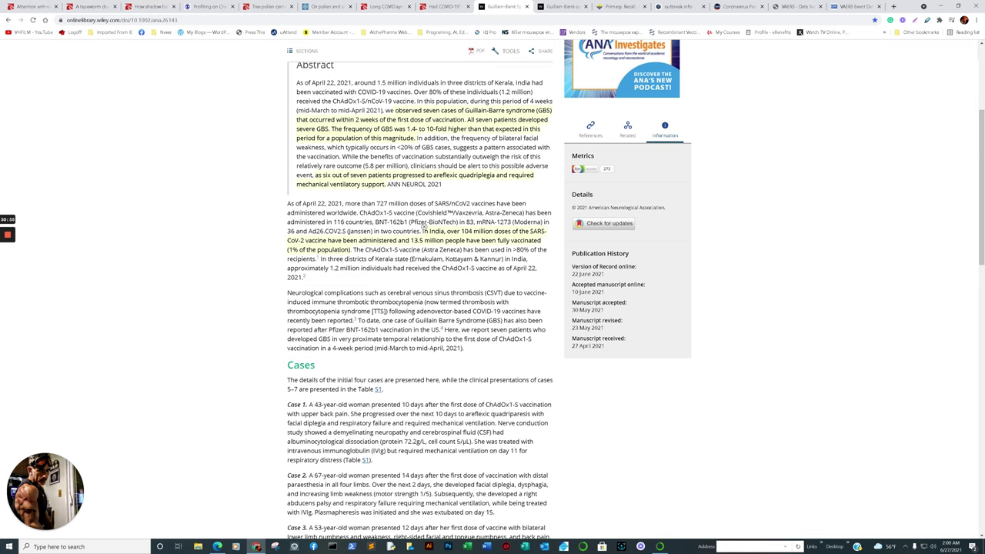
Switch to JupyterLab and examine the India charts of mask level against deaths and cases per million in World_Mask.ipynb
{"action": "mouse_move", "coordinate": [218, 547]}
{"action": "left_click", "coordinate": [219, 509]}
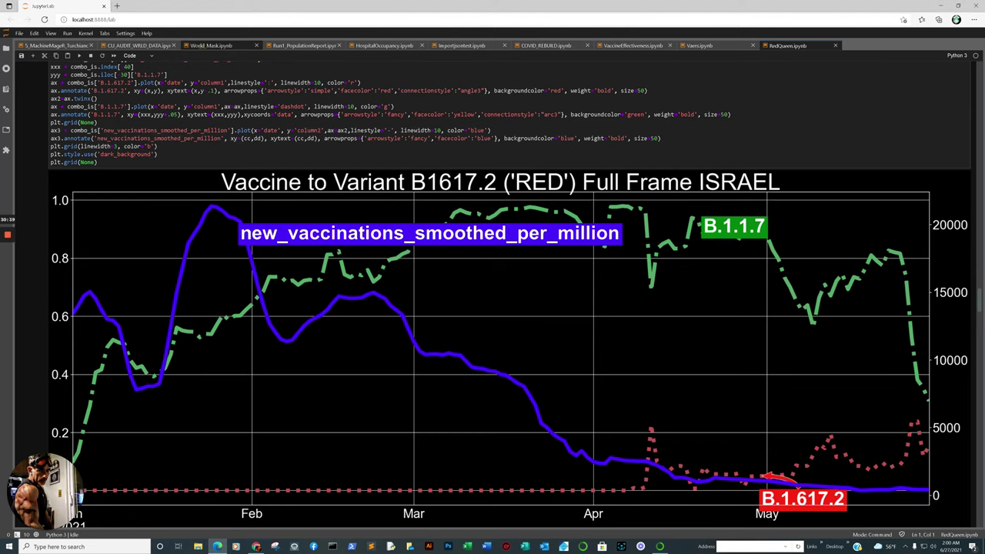
{"action": "left_click", "coordinate": [202, 46]}
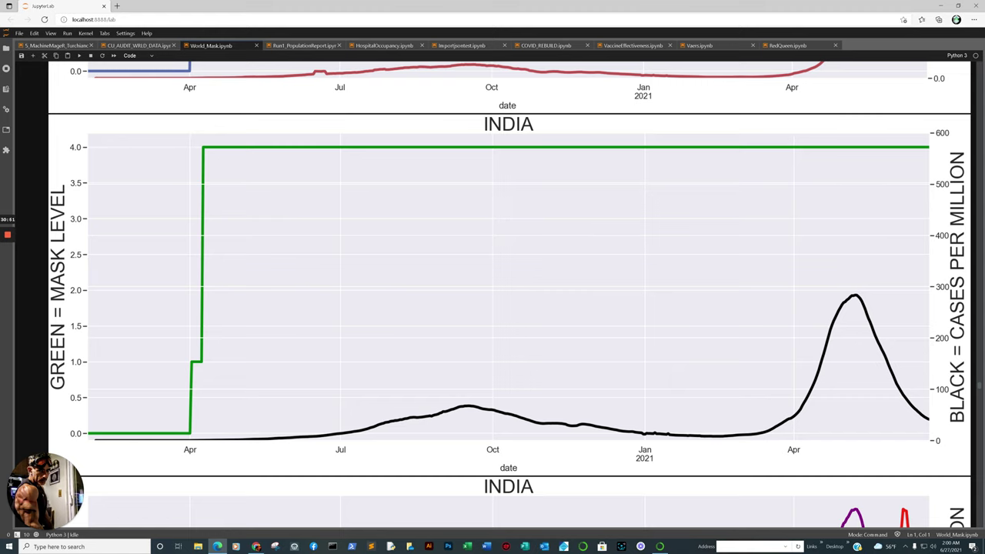
{"action": "scroll", "coordinate": [508, 294], "scroll_direction": "down", "scroll_amount": 4}
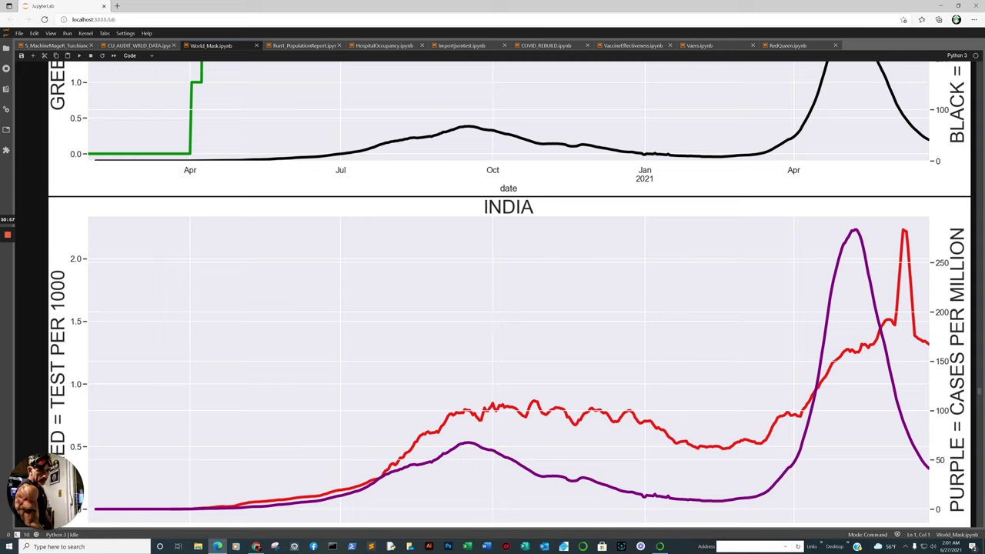
{"action": "scroll", "coordinate": [508, 295], "scroll_direction": "up", "scroll_amount": 6}
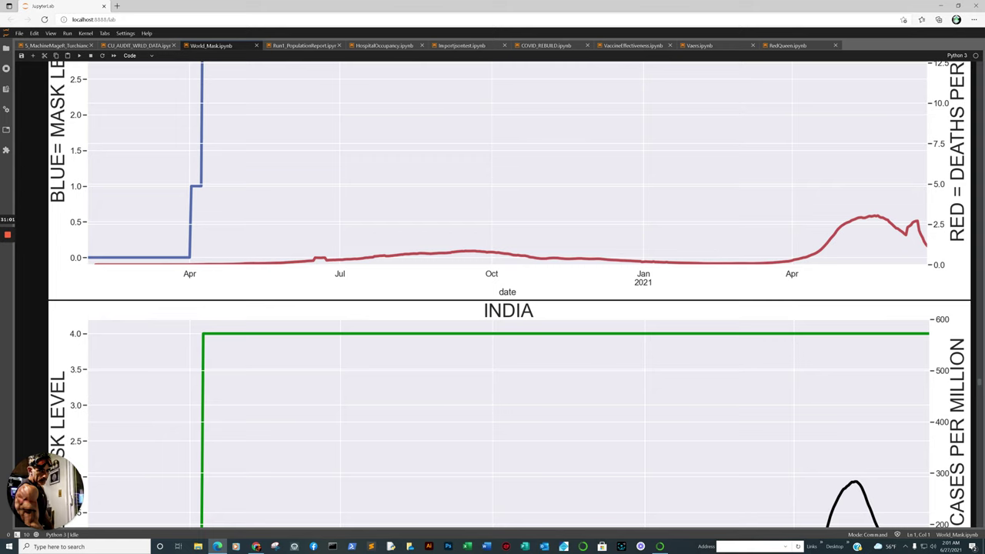
{"action": "scroll", "coordinate": [508, 295], "scroll_direction": "up", "scroll_amount": 3}
{"action": "scroll", "coordinate": [508, 295], "scroll_direction": "down", "scroll_amount": 4}
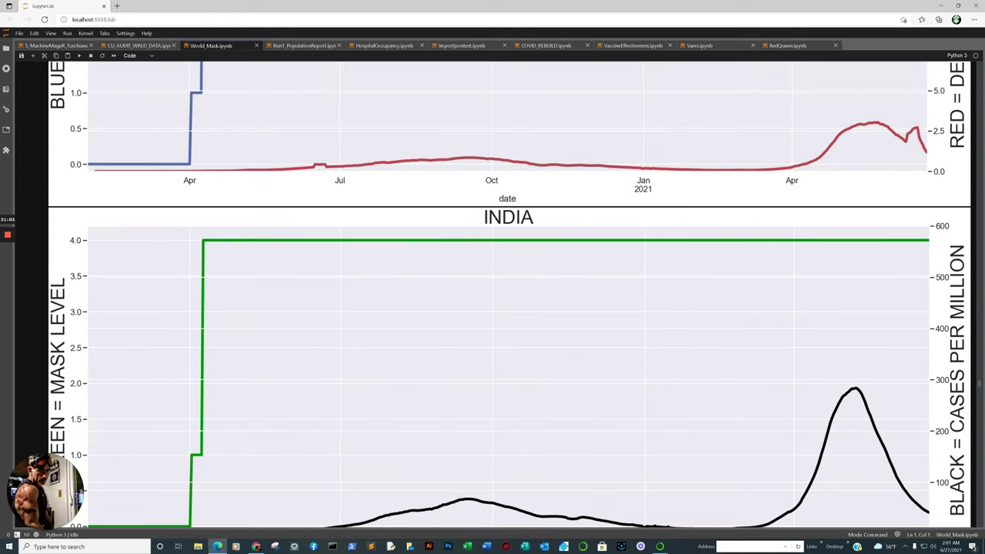
{"action": "scroll", "coordinate": [508, 295], "scroll_direction": "up", "scroll_amount": 6}
{"action": "scroll", "coordinate": [508, 295], "scroll_direction": "down", "scroll_amount": 2}
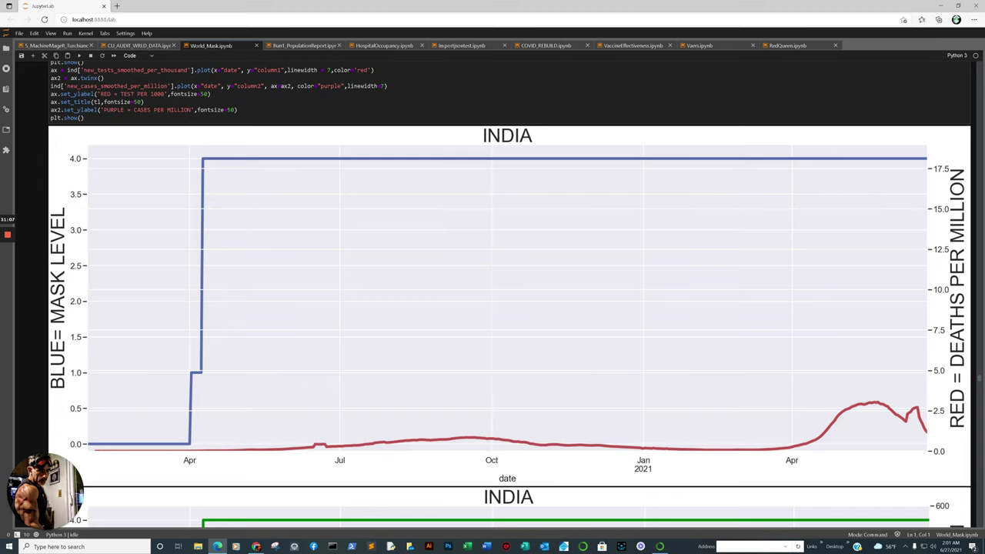
Compare India's mask-level charts with the chart of tests per 1000 and cases per million below them
{"action": "scroll", "coordinate": [508, 295], "scroll_direction": "down", "scroll_amount": 6}
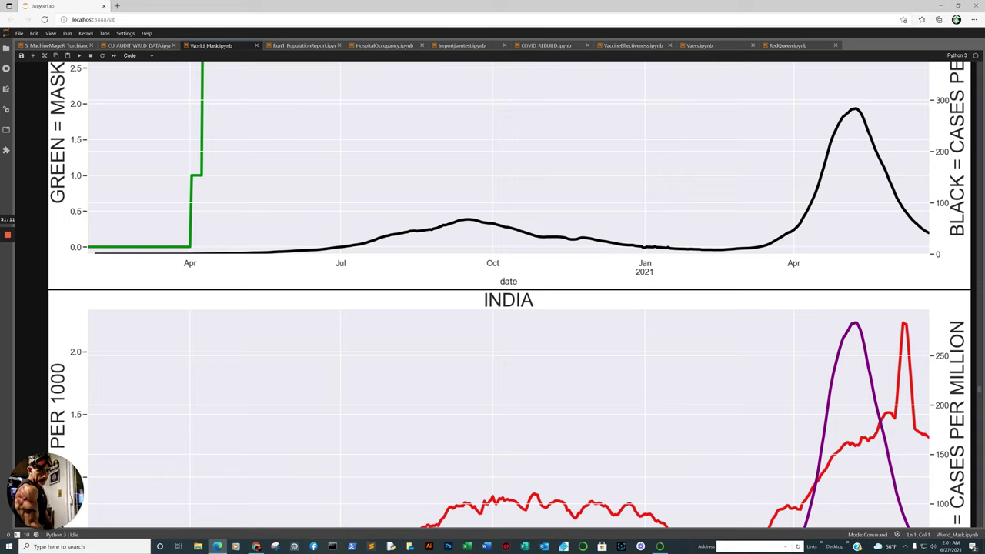
{"action": "scroll", "coordinate": [508, 295], "scroll_direction": "down", "scroll_amount": 1}
{"action": "scroll", "coordinate": [508, 294], "scroll_direction": "up", "scroll_amount": 1}
{"action": "scroll", "coordinate": [508, 295], "scroll_direction": "down", "scroll_amount": 2}
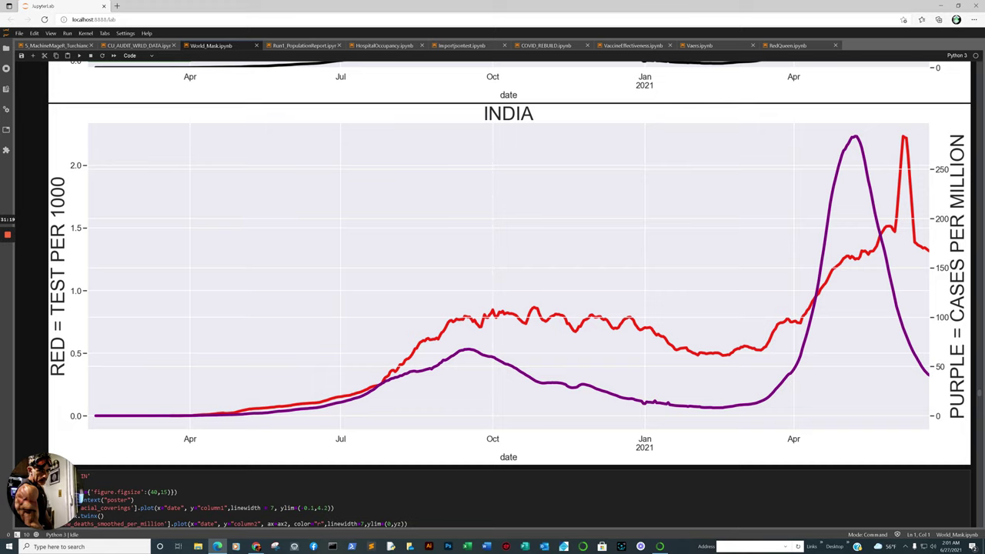
{"action": "scroll", "coordinate": [508, 294], "scroll_direction": "up", "scroll_amount": 3}
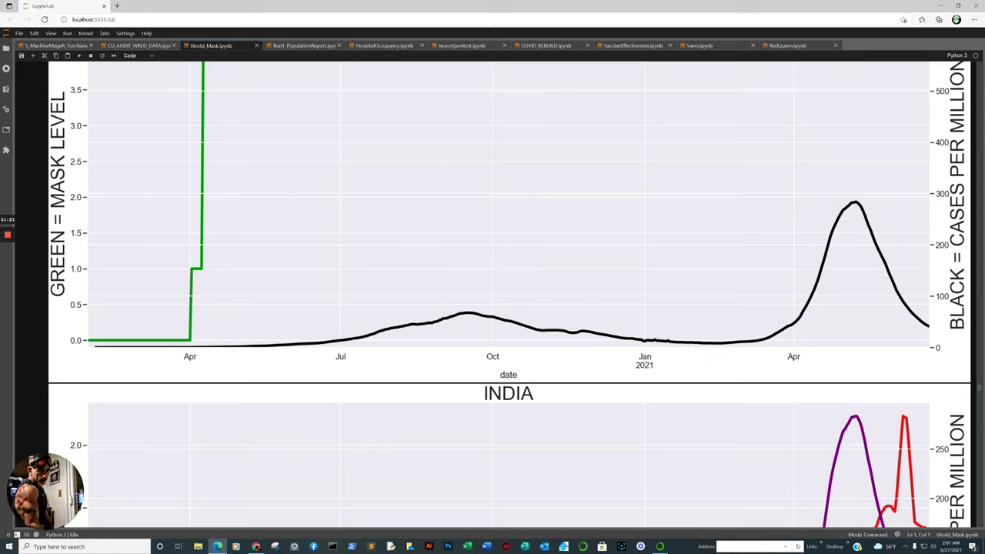
{"action": "scroll", "coordinate": [508, 295], "scroll_direction": "up", "scroll_amount": 5}
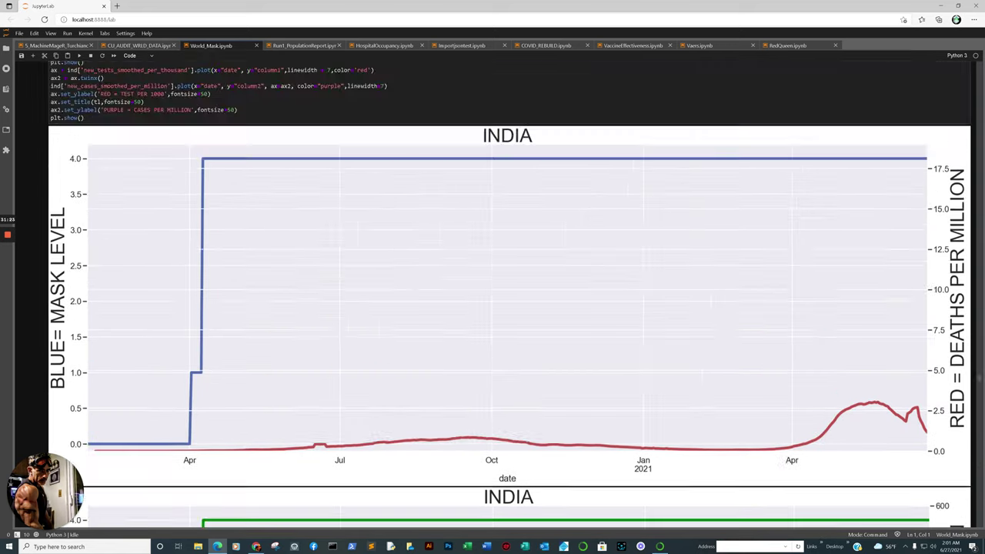
{"action": "scroll", "coordinate": [508, 295], "scroll_direction": "down", "scroll_amount": 3}
{"action": "scroll", "coordinate": [509, 295], "scroll_direction": "down", "scroll_amount": 1}
{"action": "scroll", "coordinate": [508, 295], "scroll_direction": "down", "scroll_amount": 1}
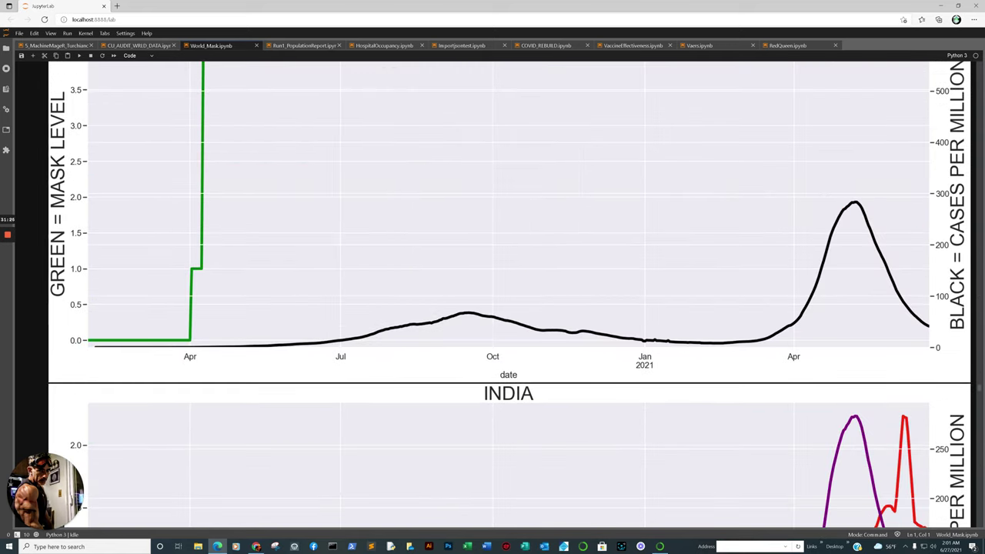
{"action": "scroll", "coordinate": [508, 295], "scroll_direction": "down", "scroll_amount": 2}
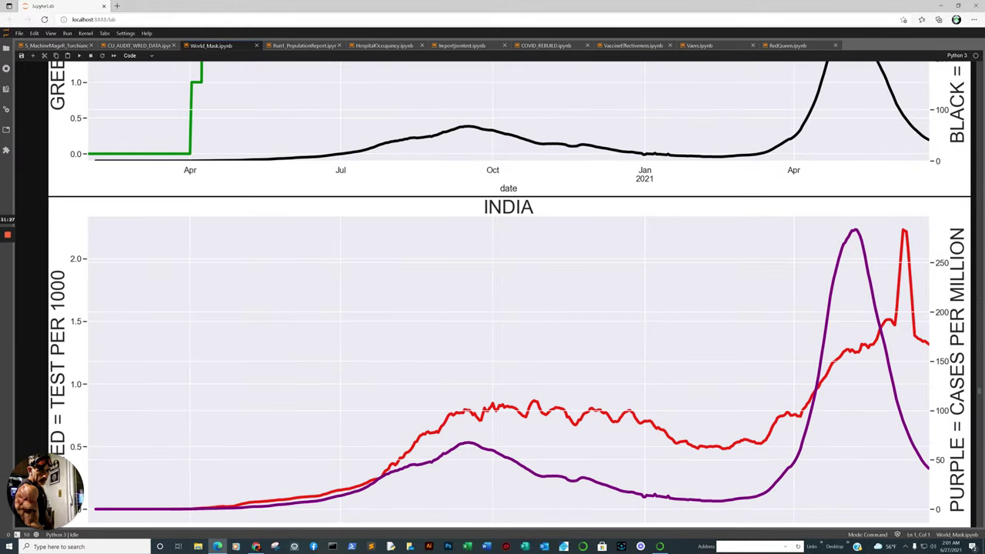
{"action": "scroll", "coordinate": [508, 295], "scroll_direction": "down", "scroll_amount": 1}
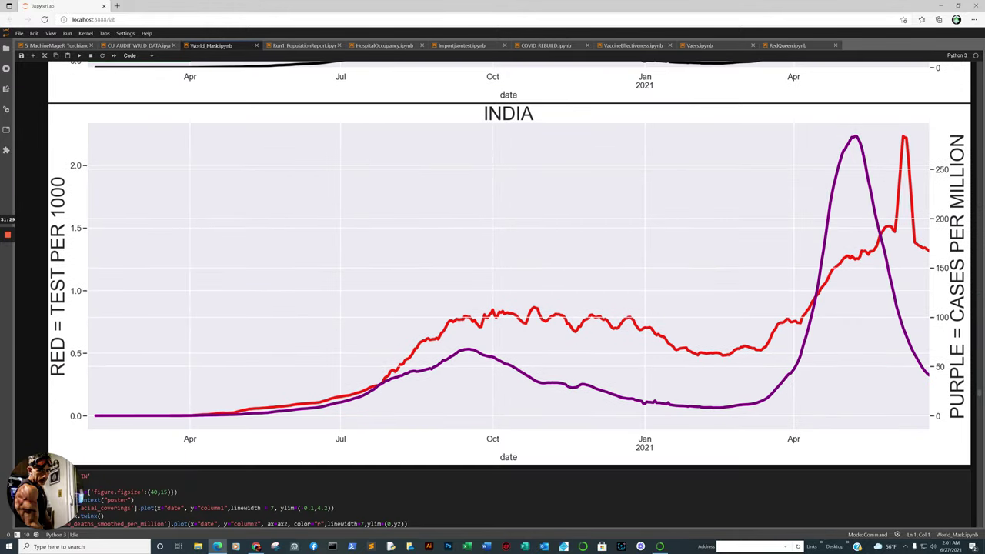
{"action": "scroll", "coordinate": [508, 295], "scroll_direction": "up", "scroll_amount": 1}
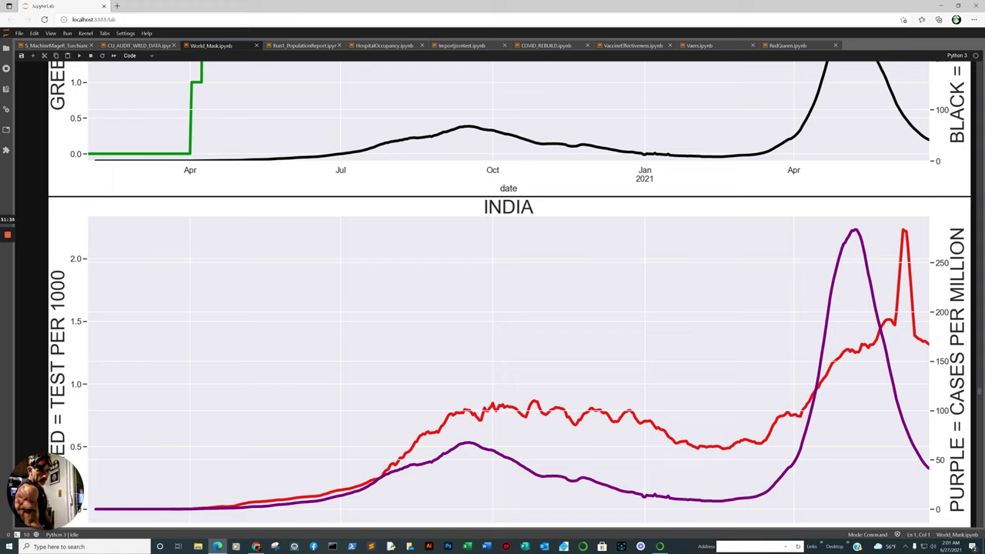
{"action": "scroll", "coordinate": [508, 295], "scroll_direction": "down", "scroll_amount": 1}
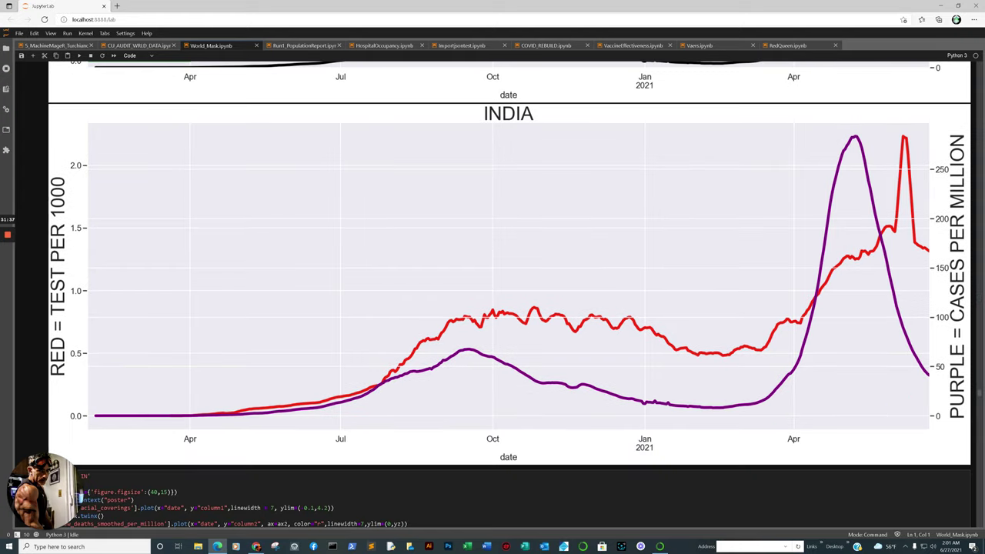
{"action": "scroll", "coordinate": [508, 295], "scroll_direction": "down", "scroll_amount": 1}
Re-examine India's green mask-level and black cases-per-million curves alongside the red testing and purple cases curves
{"action": "scroll", "coordinate": [508, 295], "scroll_direction": "up", "scroll_amount": 2}
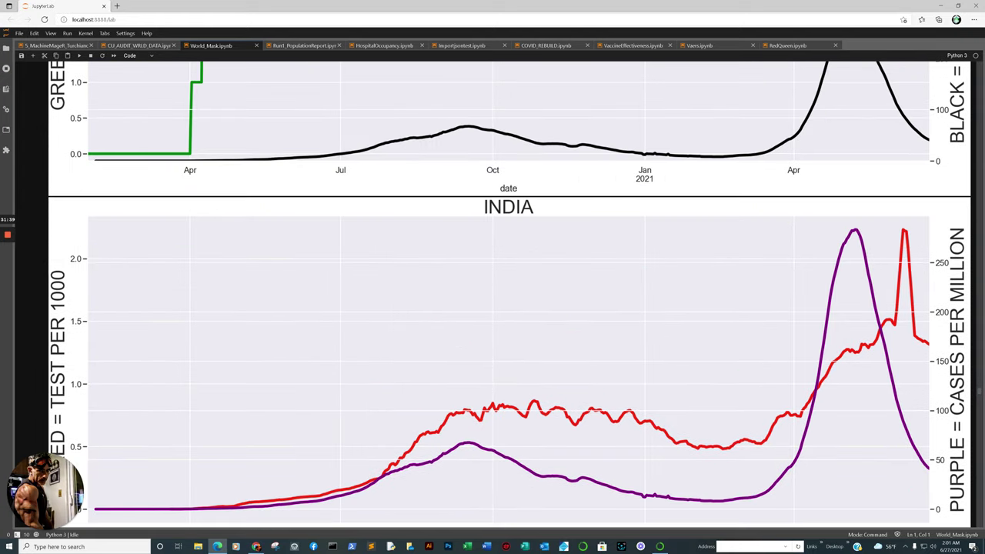
{"action": "scroll", "coordinate": [508, 295], "scroll_direction": "up", "scroll_amount": 1}
{"action": "scroll", "coordinate": [508, 295], "scroll_direction": "up", "scroll_amount": 1}
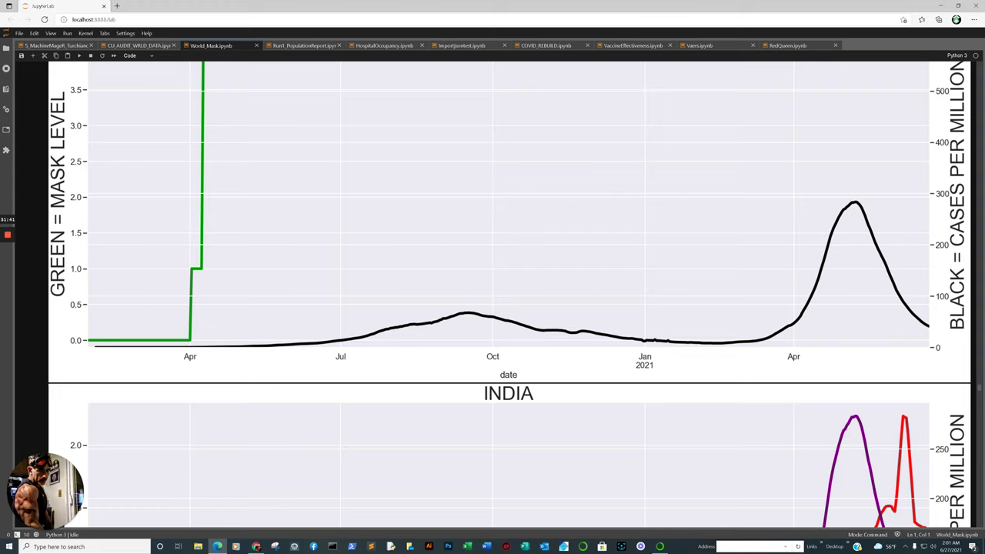
{"action": "scroll", "coordinate": [508, 294], "scroll_direction": "up", "scroll_amount": 1}
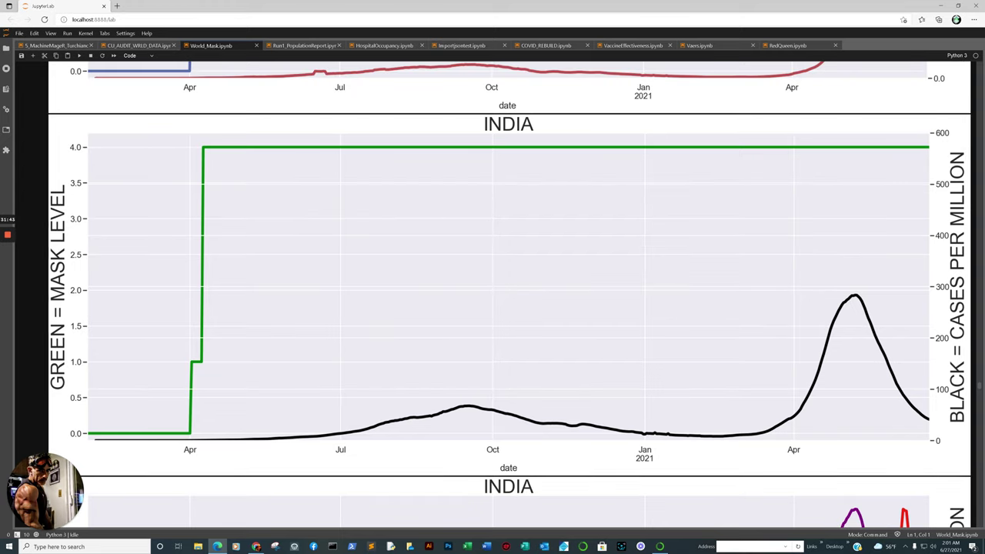
{"action": "scroll", "coordinate": [508, 295], "scroll_direction": "up", "scroll_amount": 1}
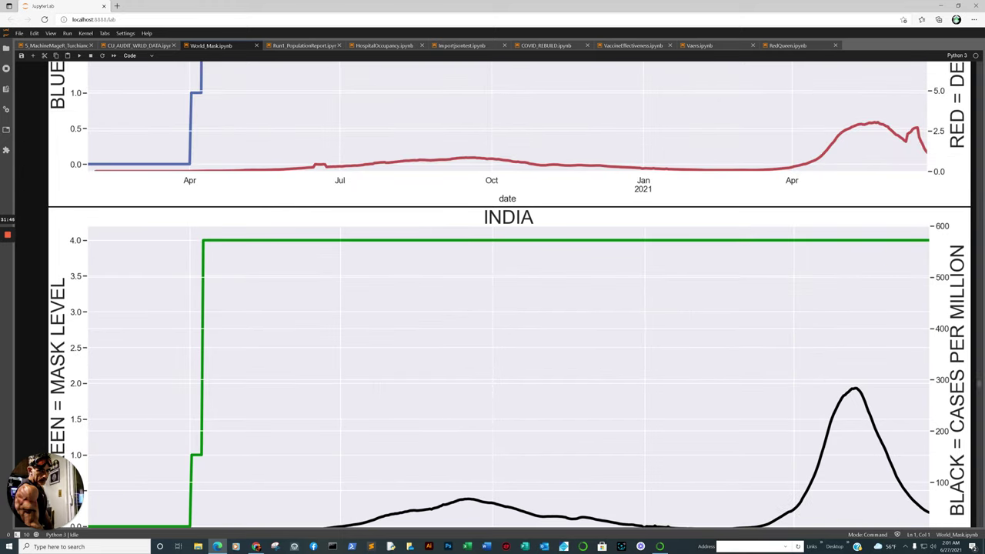
{"action": "scroll", "coordinate": [508, 295], "scroll_direction": "down", "scroll_amount": 2}
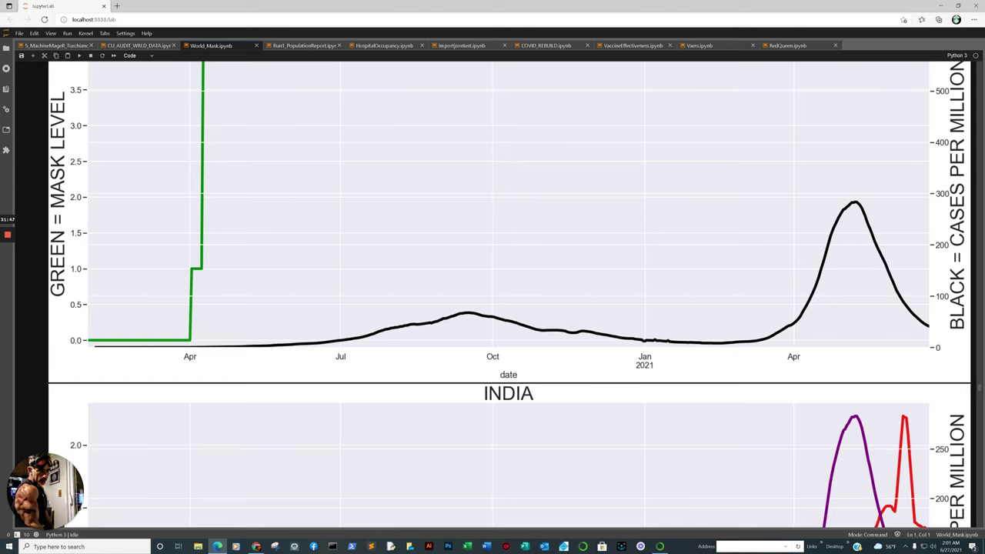
{"action": "scroll", "coordinate": [508, 295], "scroll_direction": "down", "scroll_amount": 2}
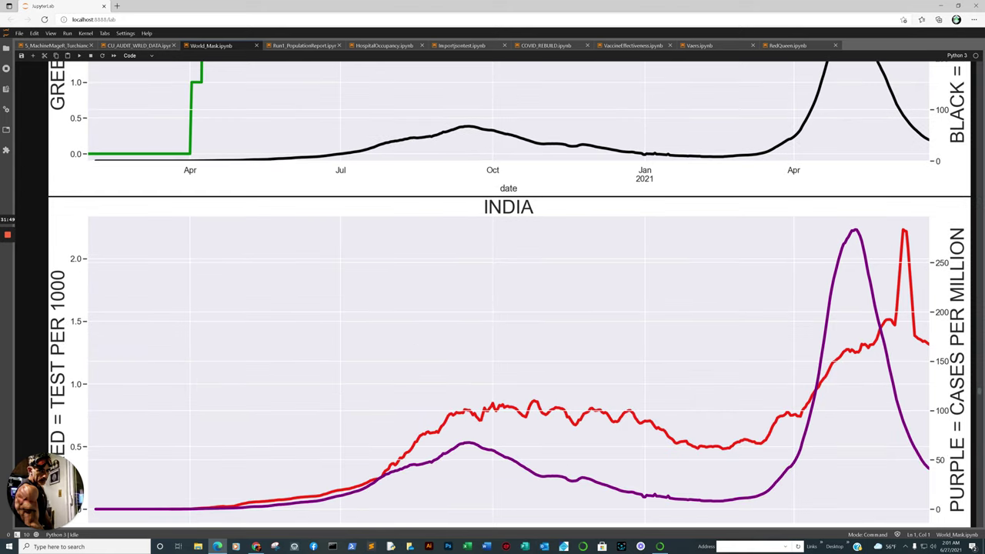
{"action": "scroll", "coordinate": [508, 294], "scroll_direction": "up", "scroll_amount": 1}
{"action": "scroll", "coordinate": [508, 294], "scroll_direction": "up", "scroll_amount": 1}
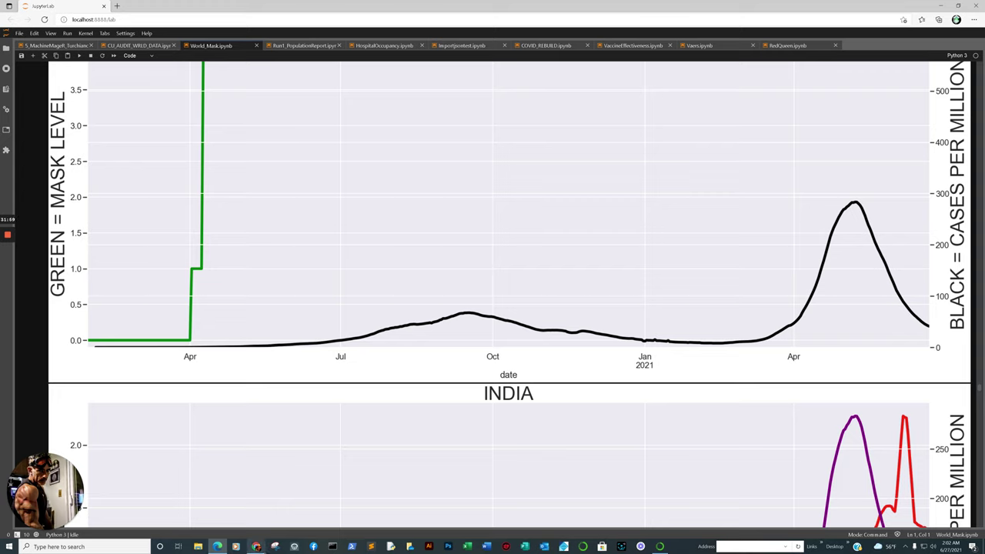
Return to Chrome, check both Guillain-Barré papers, and skim the ChAdOx1-S paper's case reports, discussion and highlighted abstract
{"action": "mouse_move", "coordinate": [256, 546]}
{"action": "left_click", "coordinate": [256, 510]}
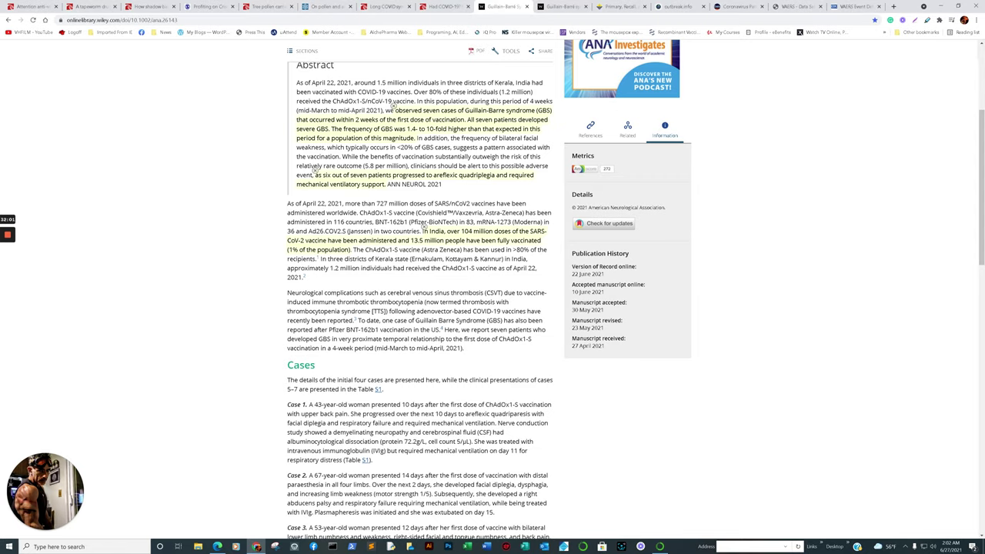
{"action": "key", "text": "ctrl+Tab"}
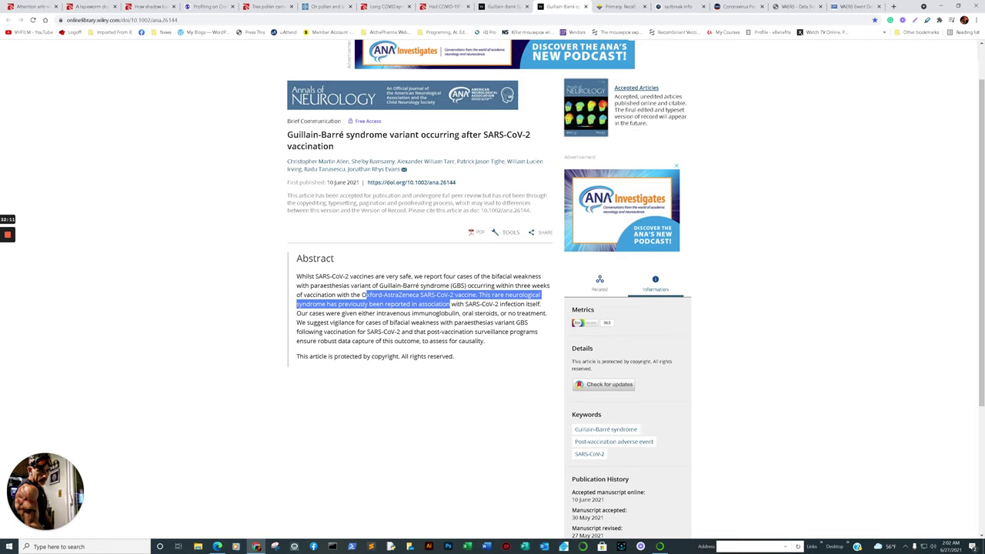
{"action": "key", "text": "ctrl+shift+Tab"}
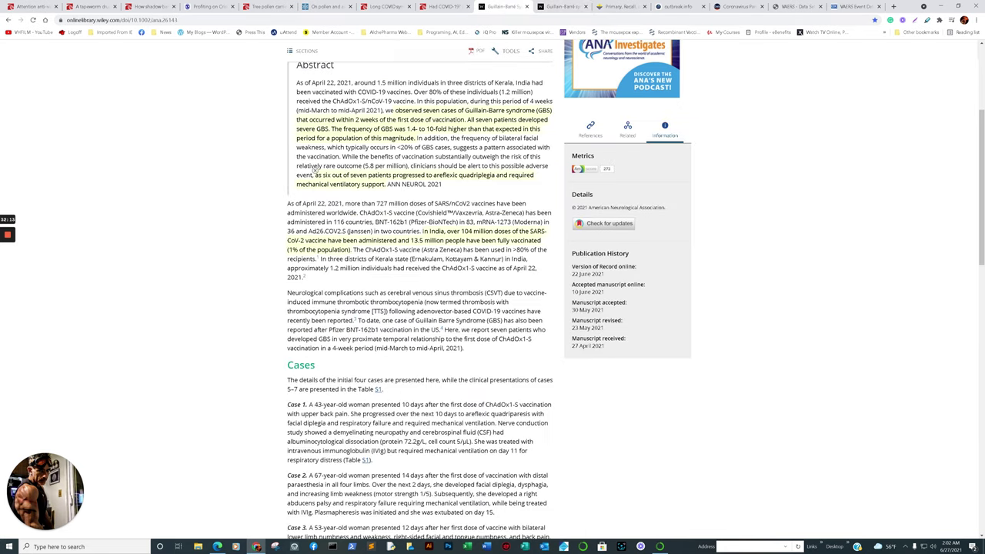
{"action": "scroll", "coordinate": [420, 300], "scroll_direction": "down", "scroll_amount": 6}
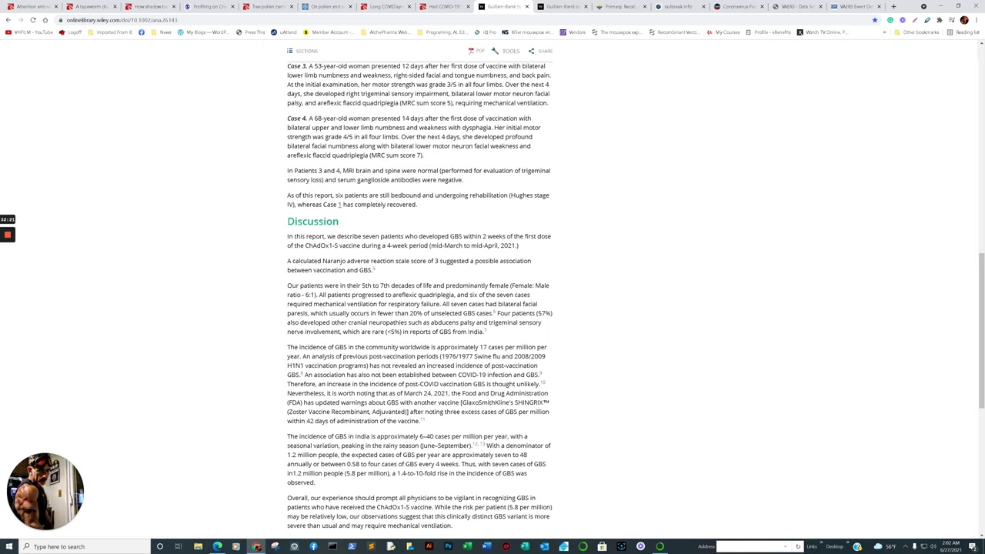
{"action": "scroll", "coordinate": [420, 308], "scroll_direction": "down", "scroll_amount": 4}
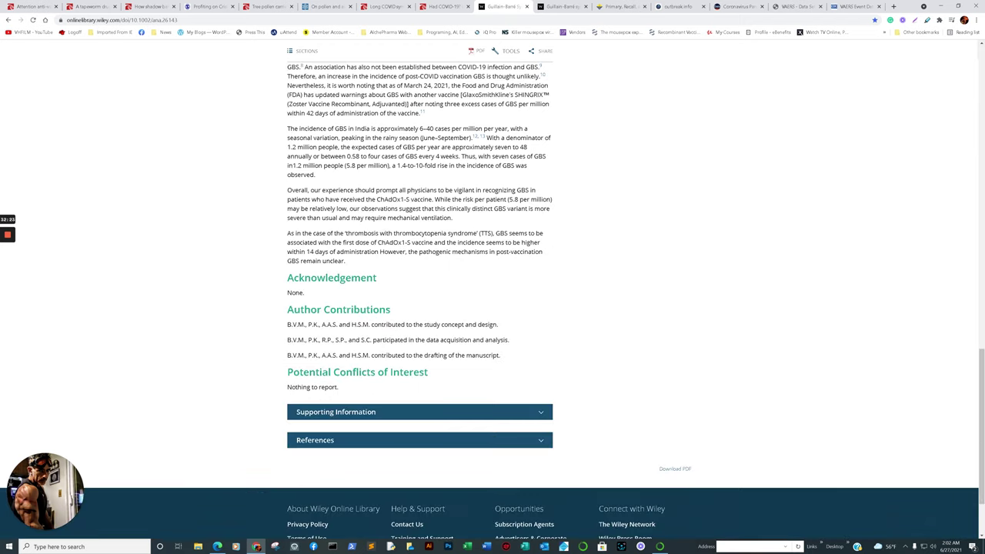
{"action": "scroll", "coordinate": [419, 308], "scroll_direction": "up", "scroll_amount": 3}
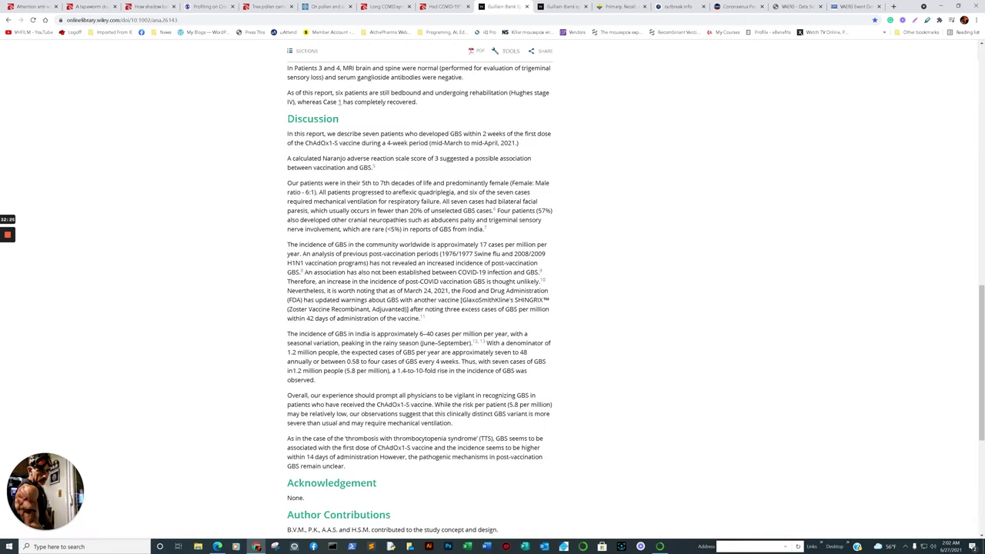
{"action": "scroll", "coordinate": [419, 308], "scroll_direction": "up", "scroll_amount": 5}
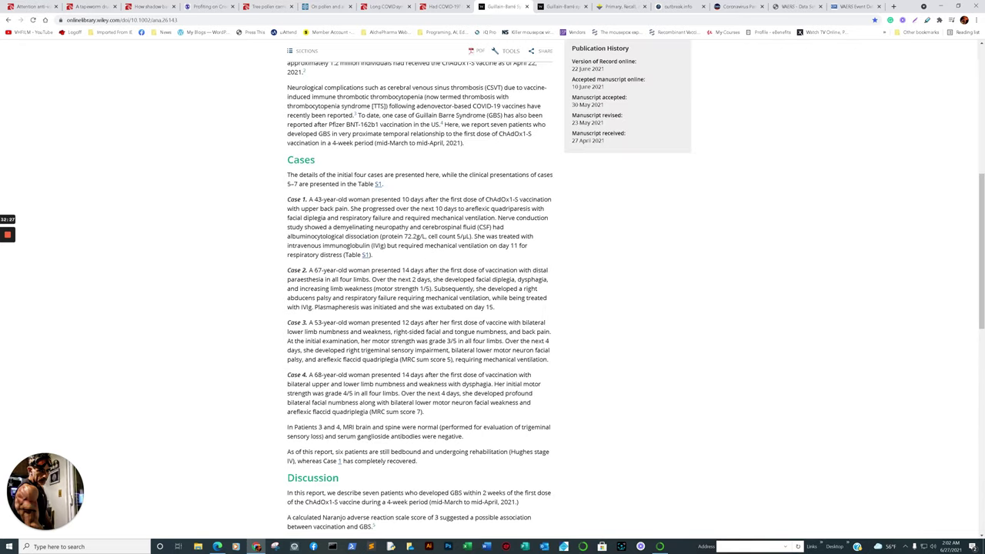
{"action": "scroll", "coordinate": [420, 307], "scroll_direction": "up", "scroll_amount": 1}
{"action": "scroll", "coordinate": [420, 308], "scroll_direction": "up", "scroll_amount": 2}
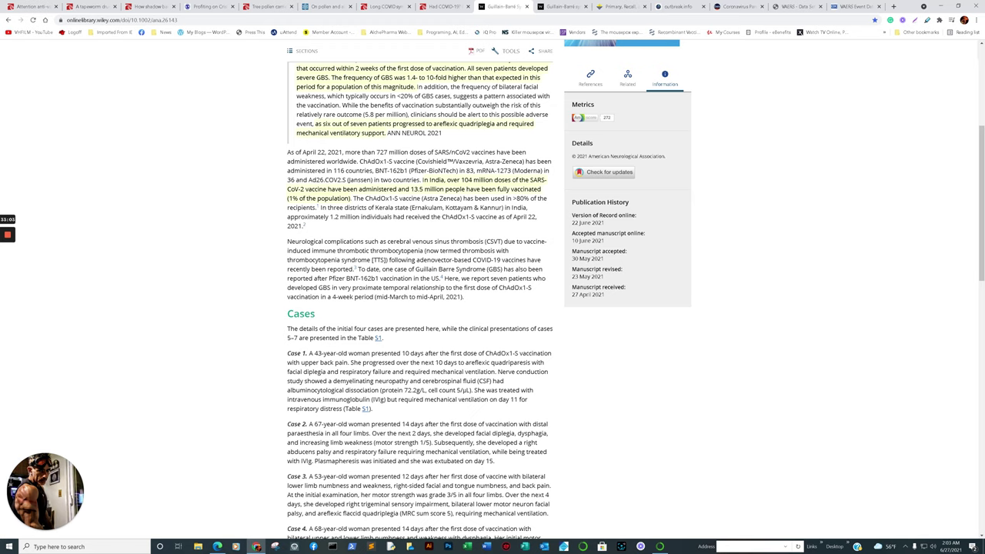
{"action": "scroll", "coordinate": [423, 175], "scroll_direction": "up", "scroll_amount": 1}
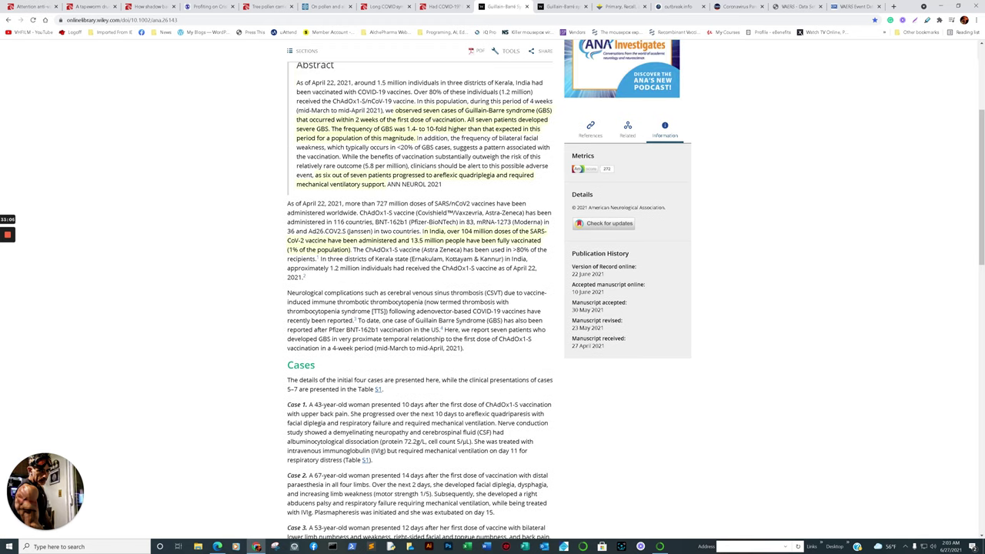
Review the ChAdOx1-S paper's case reports and Discussion section, and bring up the paper on the Guillain-Barré variant after SARS-CoV-2 vaccination
{"action": "scroll", "coordinate": [423, 227], "scroll_direction": "down", "scroll_amount": 5}
{"action": "scroll", "coordinate": [419, 308], "scroll_direction": "down", "scroll_amount": 3}
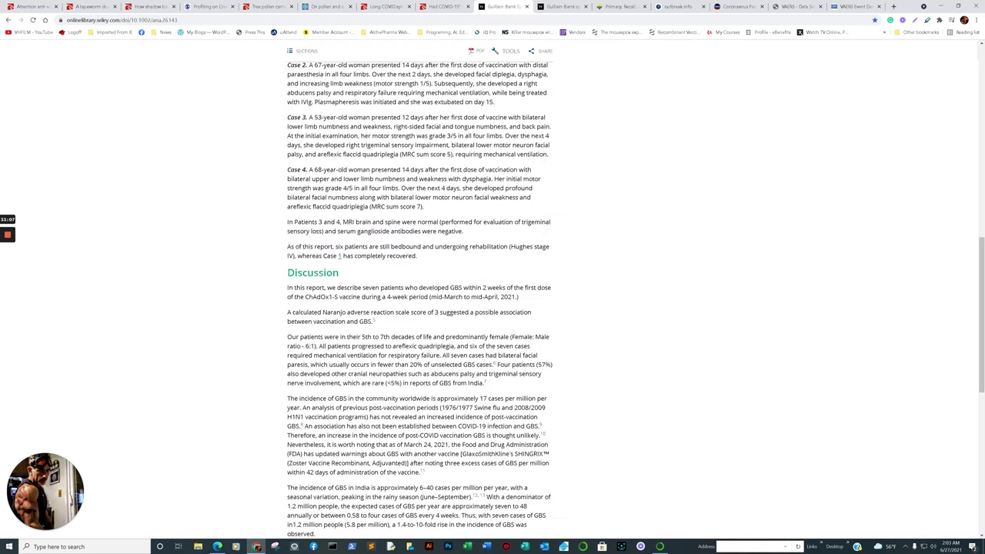
{"action": "scroll", "coordinate": [420, 308], "scroll_direction": "down", "scroll_amount": 3}
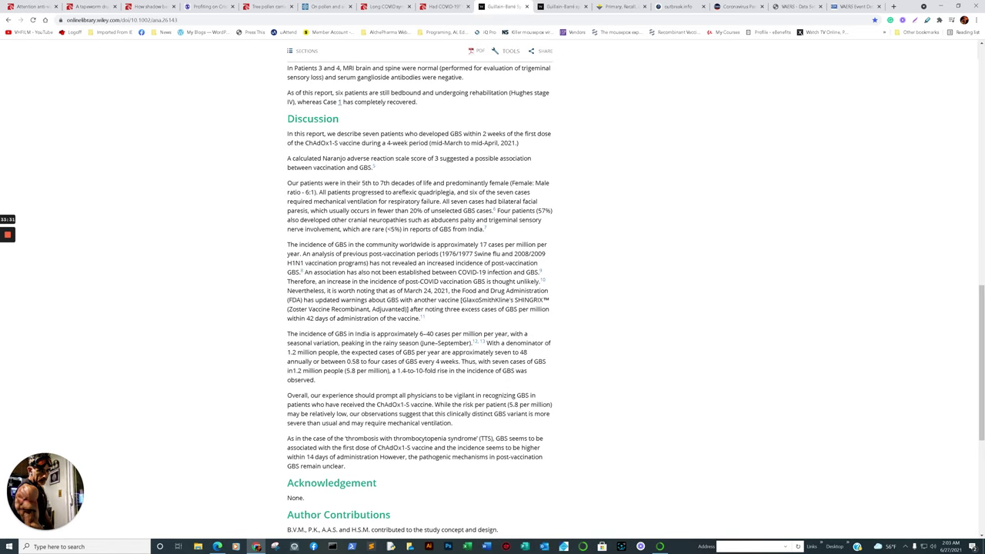
{"action": "scroll", "coordinate": [420, 300], "scroll_direction": "up", "scroll_amount": 2}
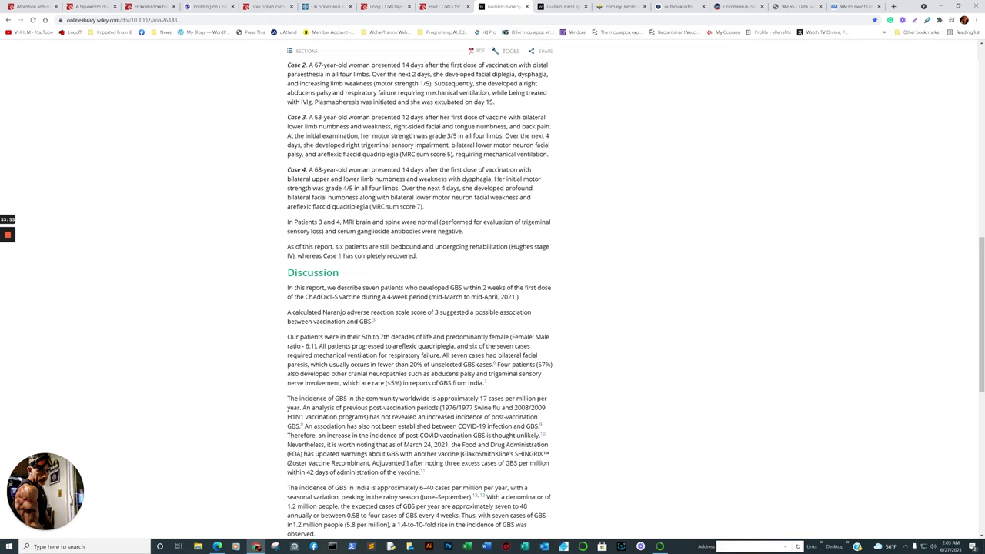
{"action": "key", "text": "ctrl+Tab"}
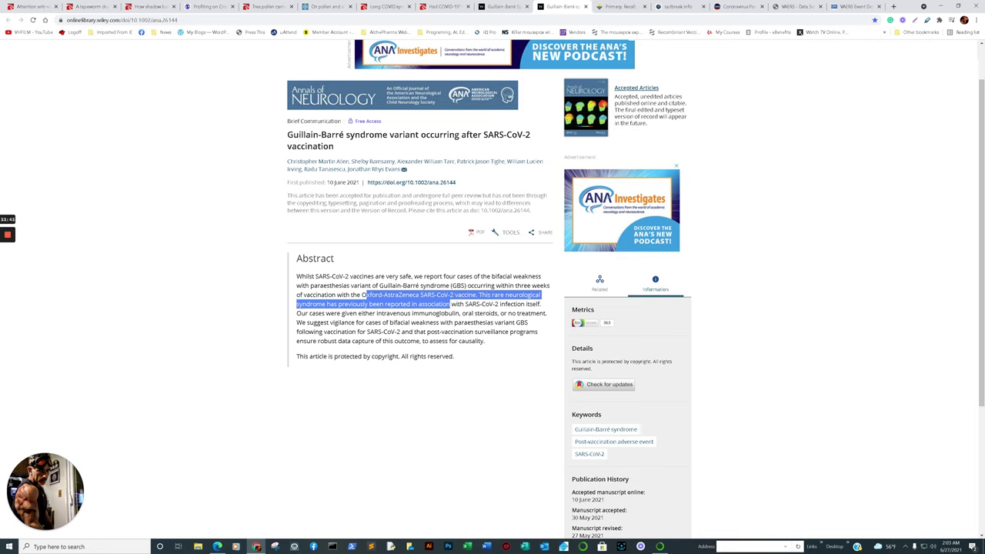
Clear the highlighted text and read the closing sentences of the Guillain-Barré variant abstract
{"action": "left_click", "coordinate": [464, 332]}
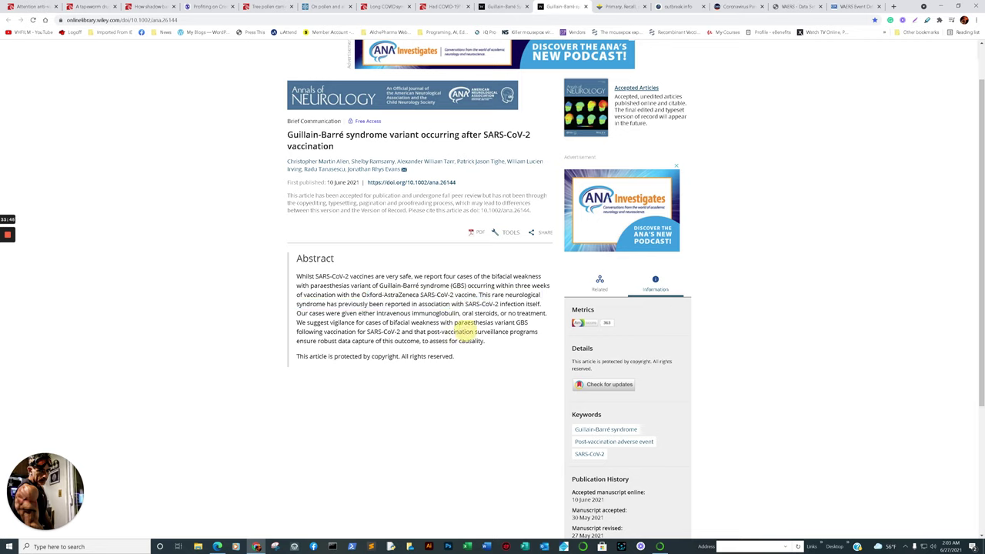
{"action": "left_click", "coordinate": [335, 344]}
{"action": "left_click", "coordinate": [424, 343]}
Switch to JupyterLab, bring up the Vaers.ipynb notebook, and review the thrombocytopenia filter, plotting code and reactions-by-age chart
{"action": "mouse_move", "coordinate": [217, 545]}
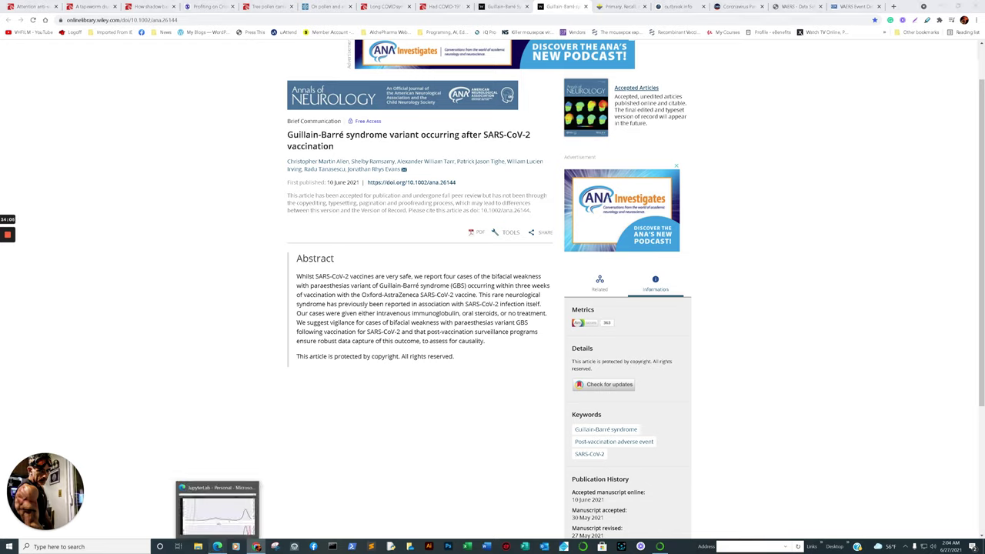
{"action": "left_click", "coordinate": [219, 504]}
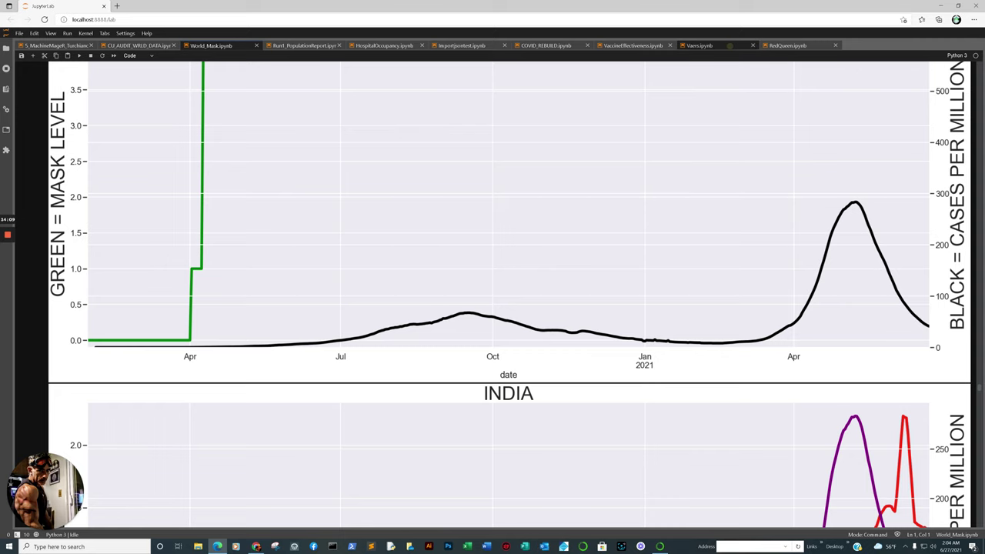
{"action": "left_click", "coordinate": [699, 45]}
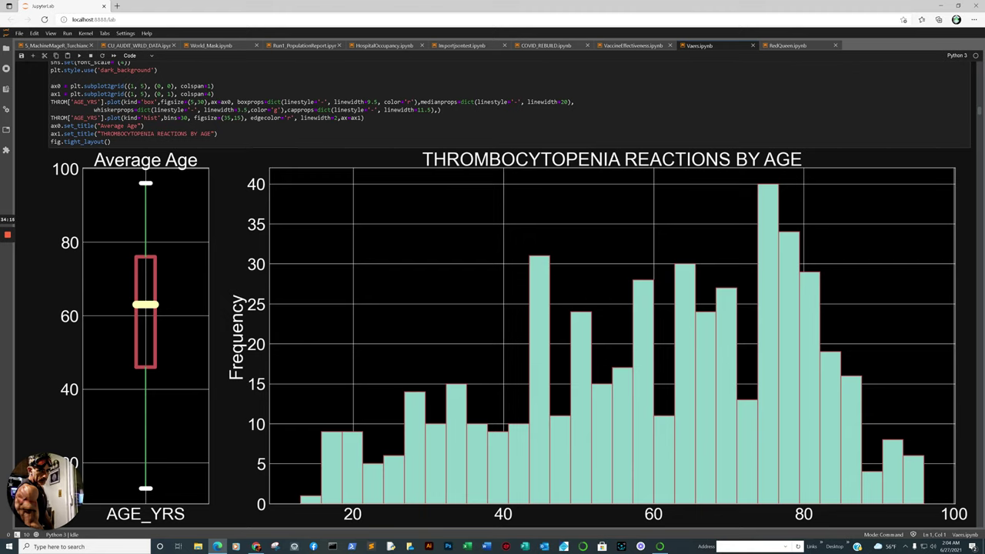
{"action": "scroll", "coordinate": [508, 292], "scroll_direction": "up", "scroll_amount": 2}
{"action": "scroll", "coordinate": [508, 292], "scroll_direction": "up", "scroll_amount": 2}
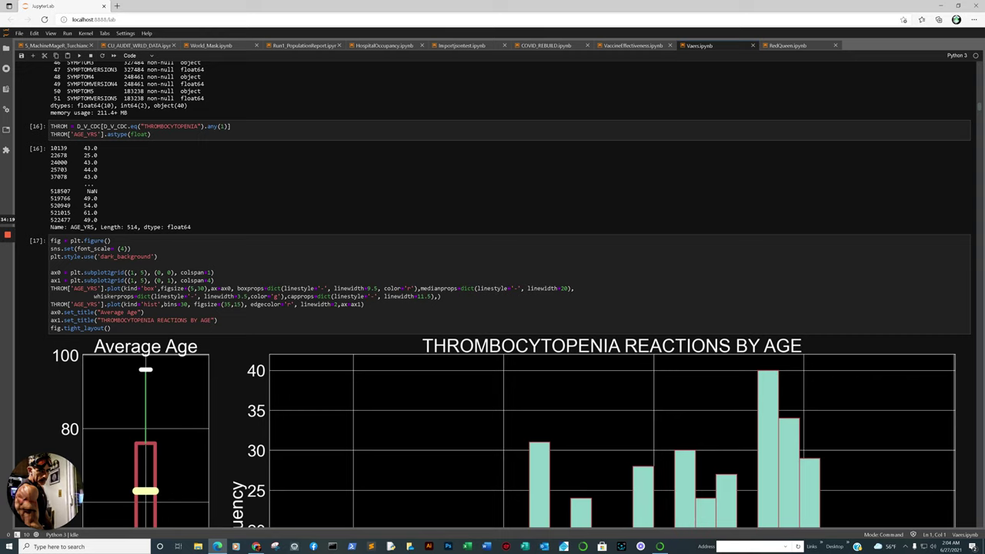
{"action": "scroll", "coordinate": [508, 292], "scroll_direction": "down", "scroll_amount": 2}
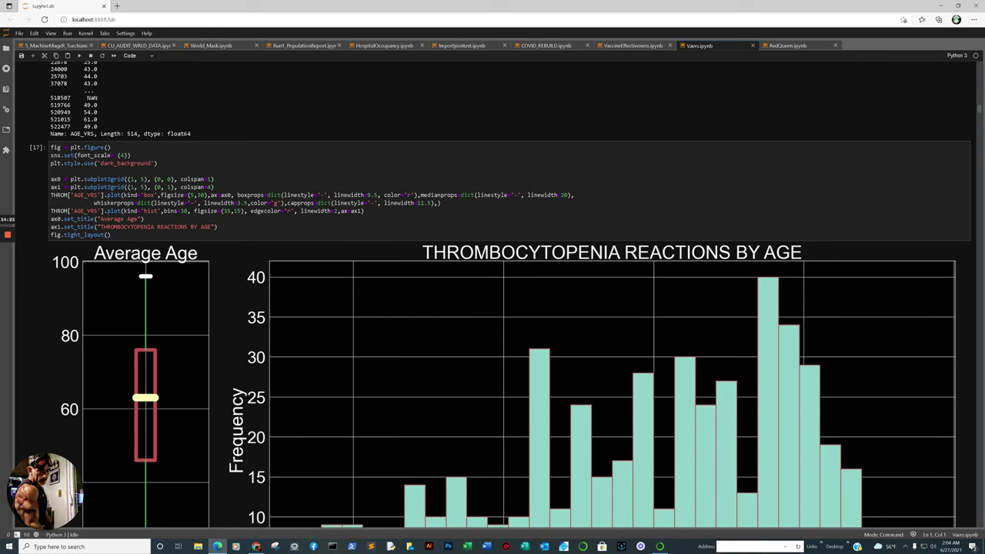
{"action": "scroll", "coordinate": [508, 293], "scroll_direction": "down", "scroll_amount": 2}
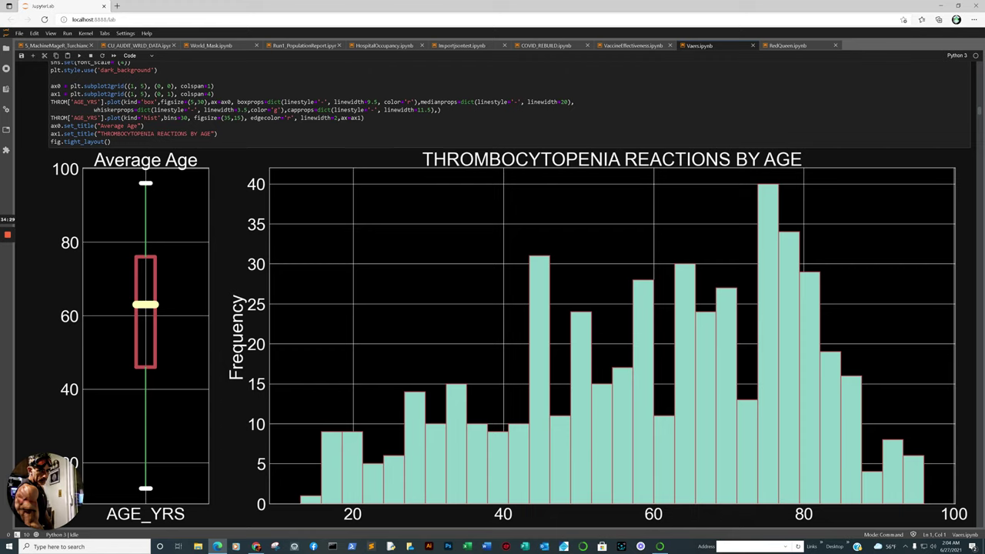
Inspect the VAERS paralysis records table across its vaccine and symptom columns, and return to its first columns
{"action": "scroll", "coordinate": [508, 293], "scroll_direction": "down", "scroll_amount": 8}
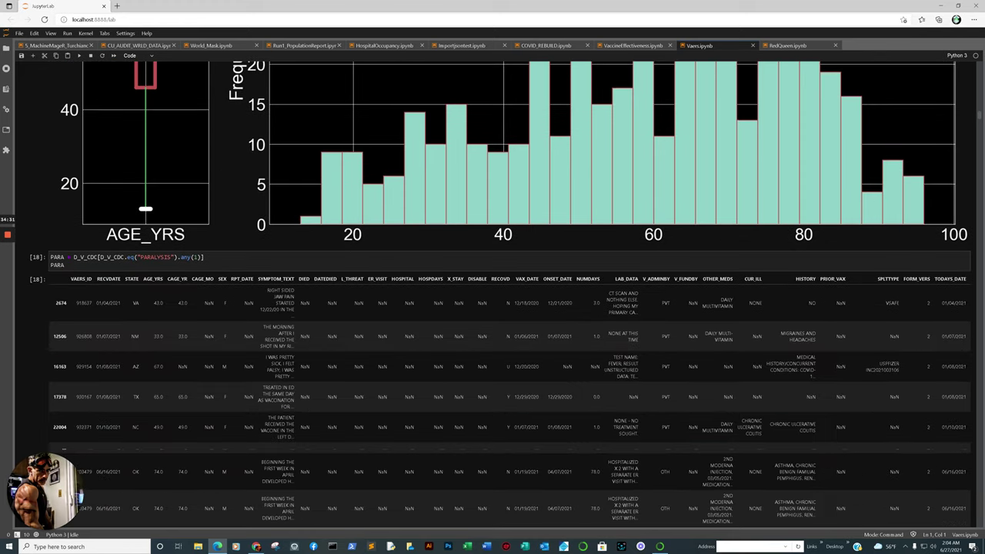
{"action": "scroll", "coordinate": [508, 307], "scroll_direction": "down", "scroll_amount": 2}
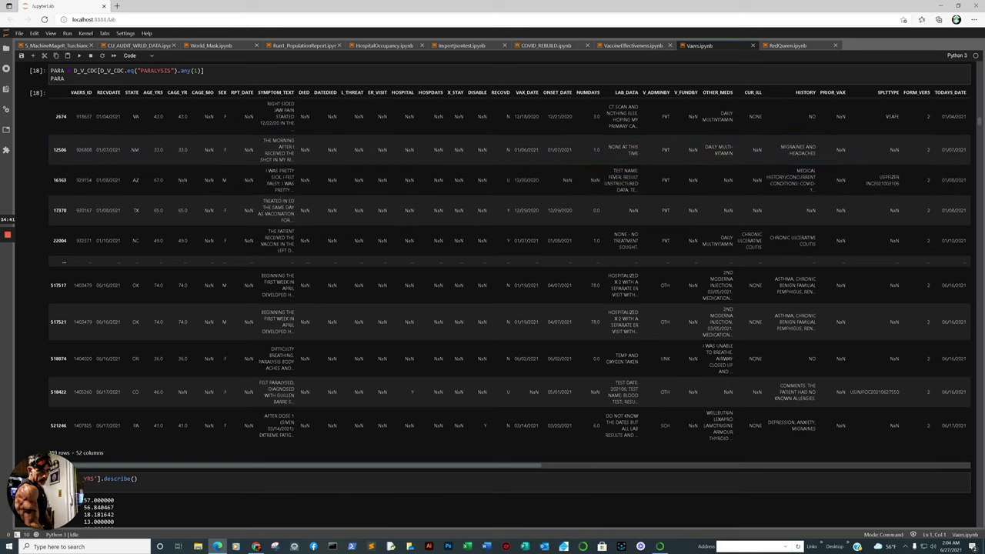
{"action": "left_click_drag", "start_coordinate": [516, 465], "coordinate": [962, 451]}
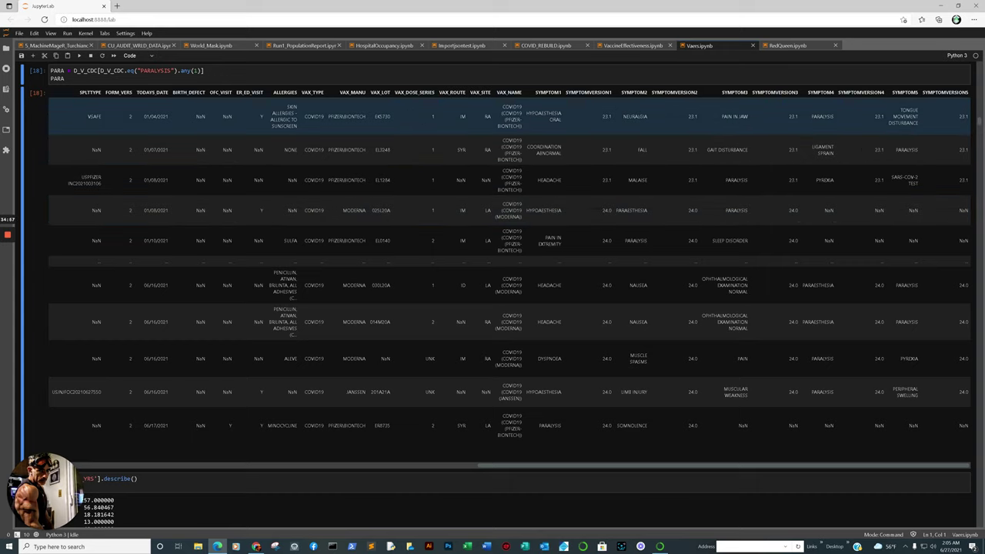
{"action": "scroll", "coordinate": [508, 303], "scroll_direction": "up", "scroll_amount": 1}
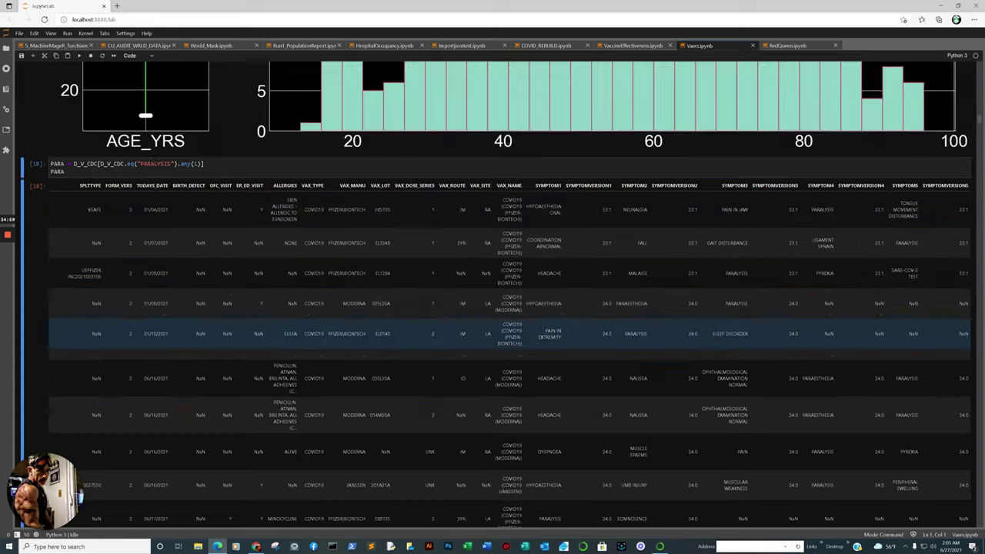
{"action": "scroll", "coordinate": [508, 323], "scroll_direction": "down", "scroll_amount": 2}
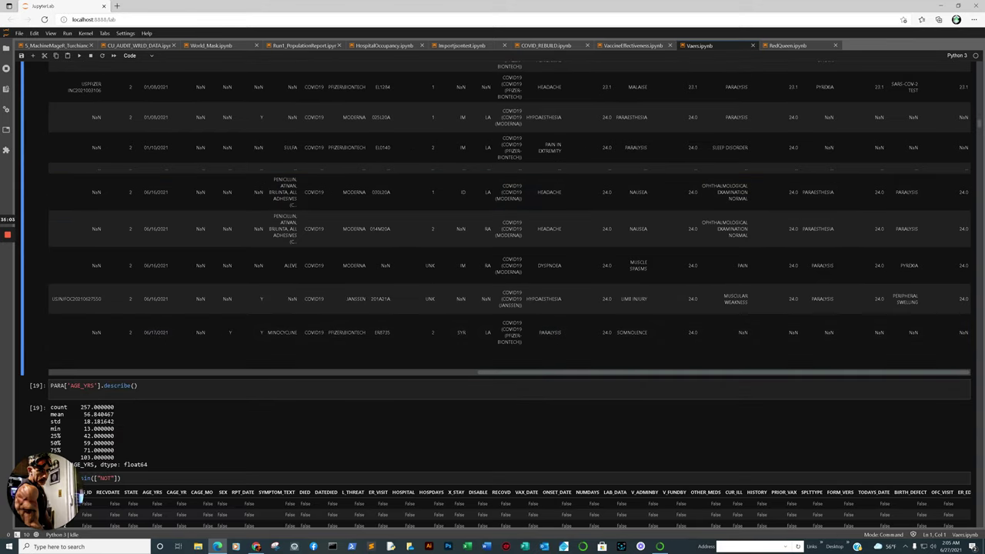
{"action": "left_click_drag", "start_coordinate": [546, 374], "coordinate": [54, 360]}
{"action": "scroll", "coordinate": [154, 331], "scroll_direction": "up", "scroll_amount": 5}
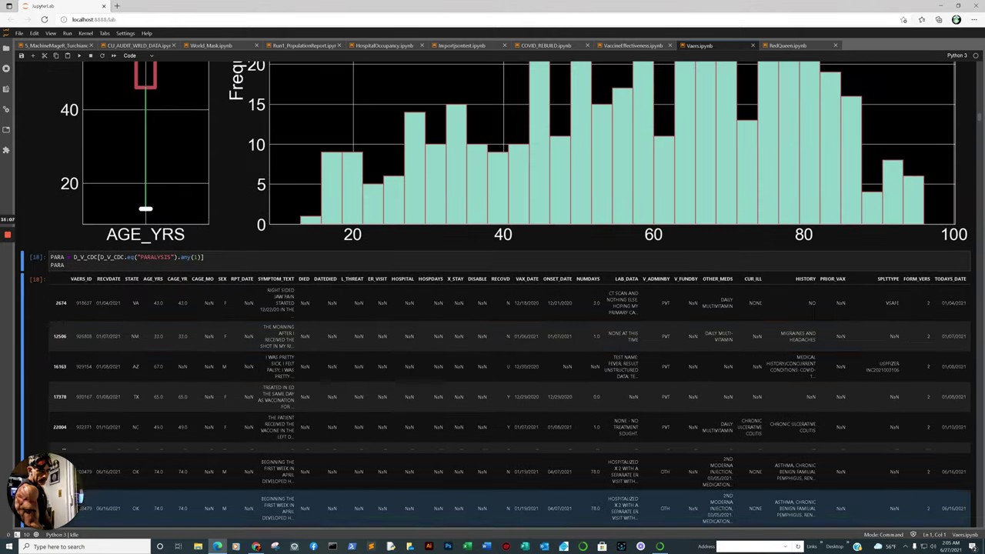
Look through the paralysis age statistics and examine the Paralysis by Age histogram with its average-age box plot
{"action": "scroll", "coordinate": [493, 308], "scroll_direction": "down", "scroll_amount": 15}
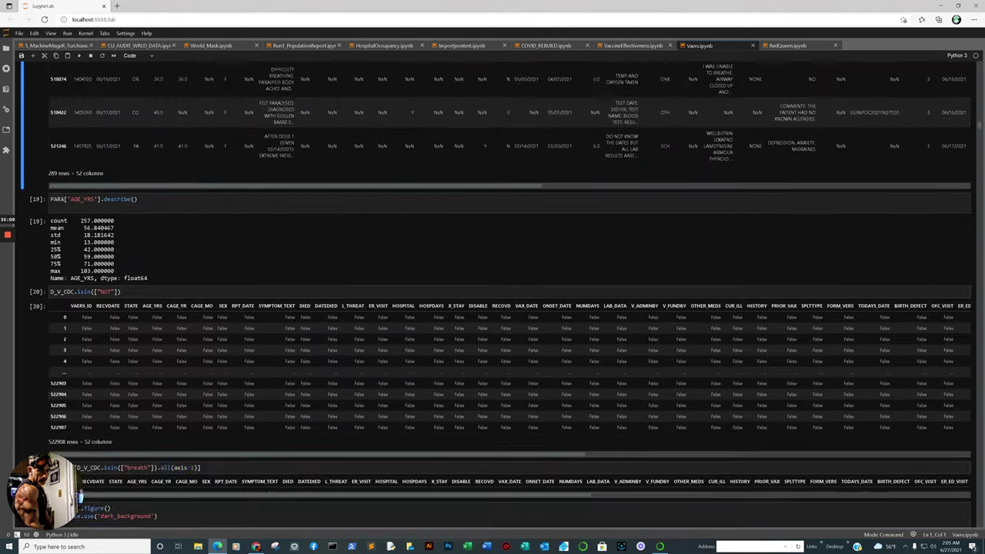
{"action": "scroll", "coordinate": [493, 308], "scroll_direction": "down", "scroll_amount": 3}
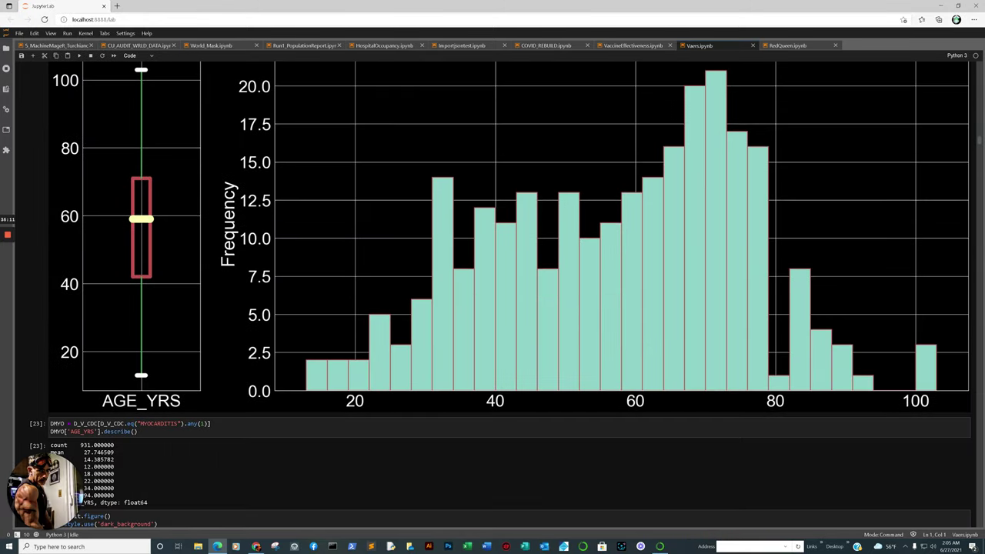
{"action": "scroll", "coordinate": [493, 308], "scroll_direction": "up", "scroll_amount": 2}
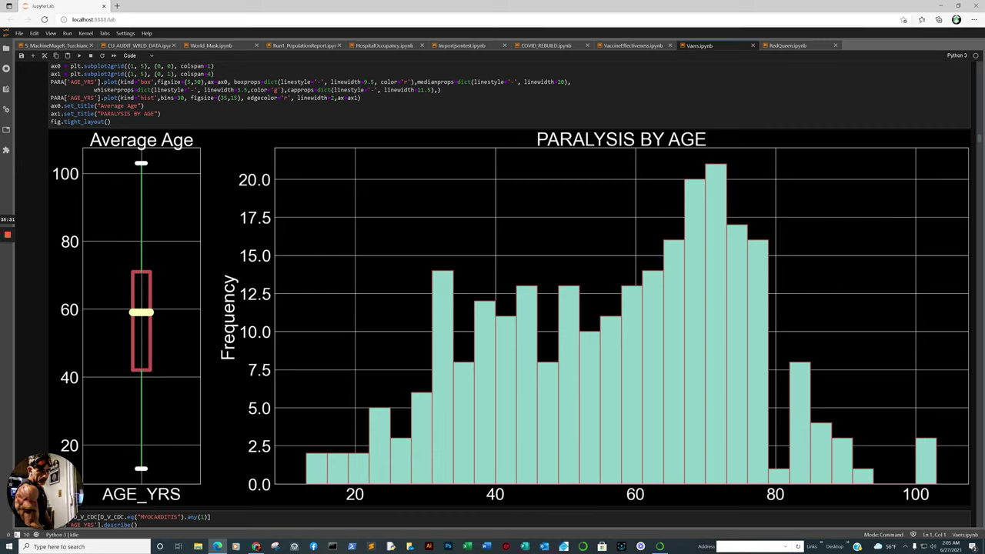
{"action": "scroll", "coordinate": [508, 308], "scroll_direction": "up", "scroll_amount": 2}
{"action": "scroll", "coordinate": [508, 308], "scroll_direction": "down", "scroll_amount": 2}
Compare the Thrombocytopenia Reactions by Age chart with the paralysis records and the Paralysis by Age chart
{"action": "scroll", "coordinate": [508, 308], "scroll_direction": "up", "scroll_amount": 20}
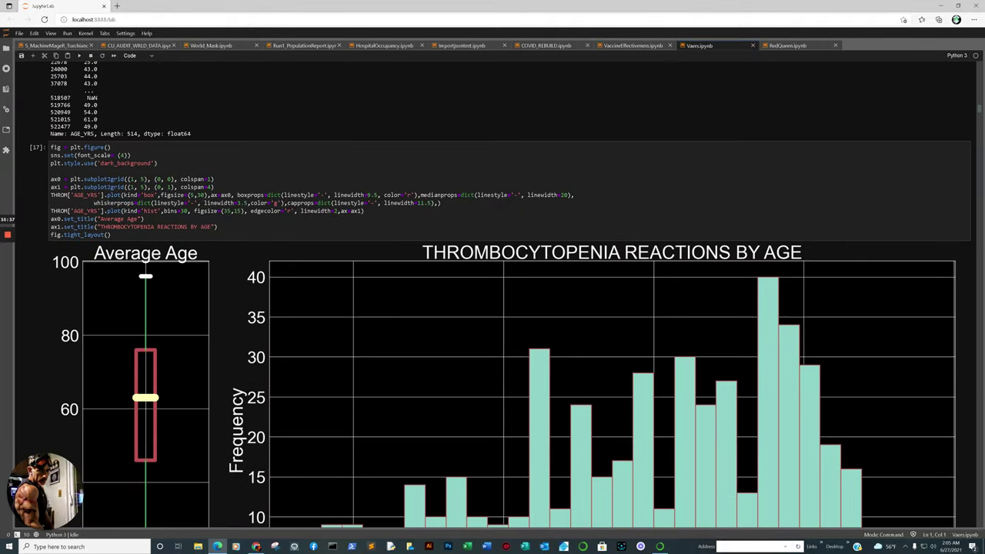
{"action": "scroll", "coordinate": [508, 308], "scroll_direction": "up", "scroll_amount": 5}
{"action": "scroll", "coordinate": [508, 308], "scroll_direction": "down", "scroll_amount": 6}
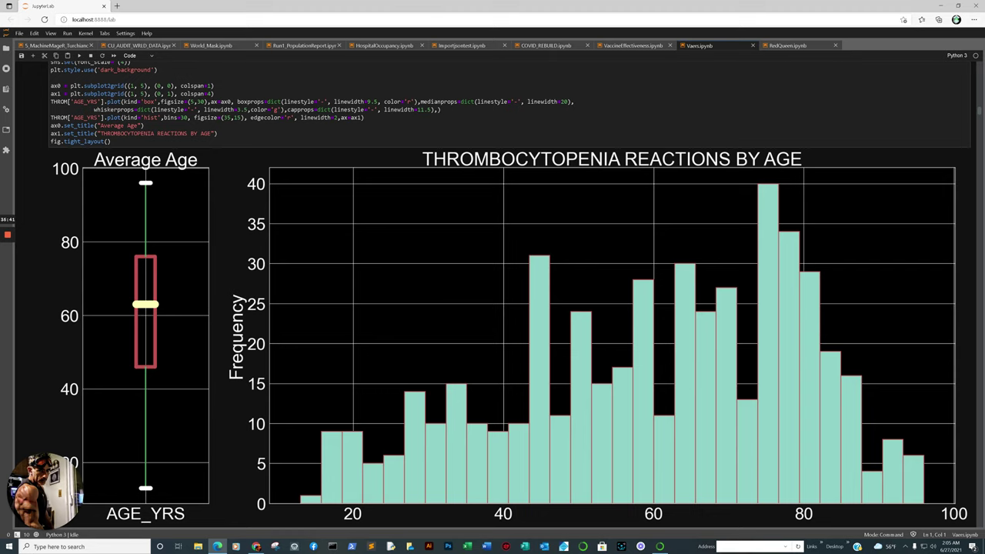
{"action": "scroll", "coordinate": [508, 308], "scroll_direction": "down", "scroll_amount": 20}
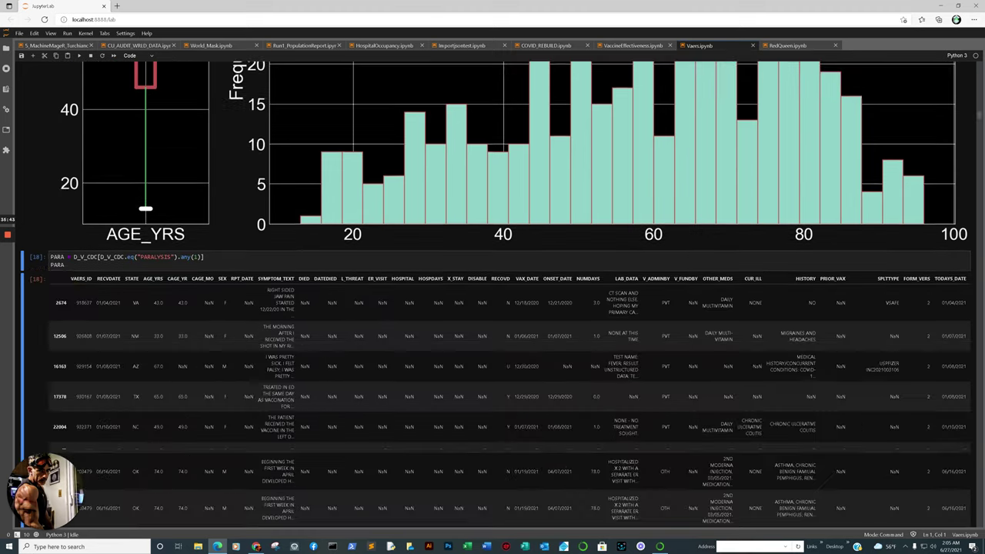
{"action": "scroll", "coordinate": [508, 307], "scroll_direction": "up", "scroll_amount": 20}
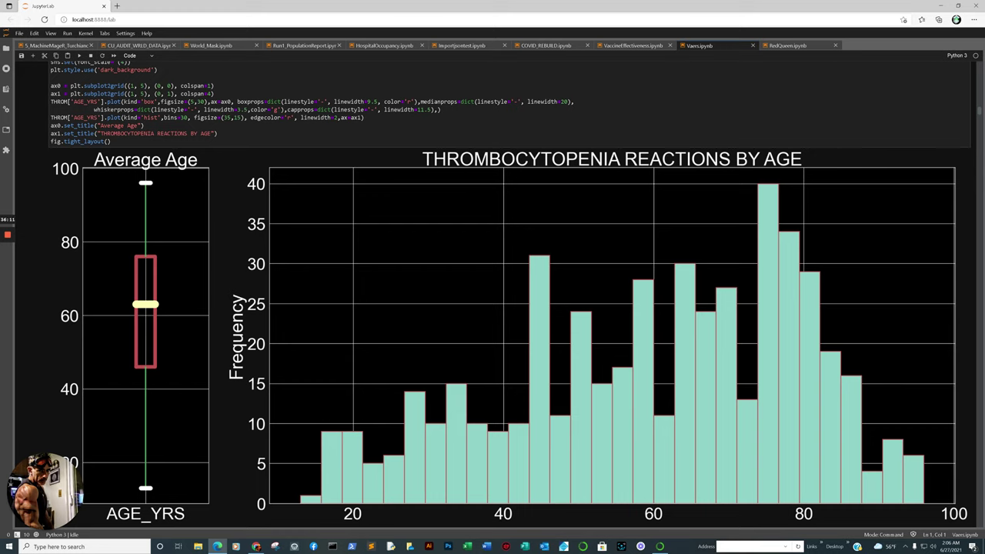
{"action": "scroll", "coordinate": [508, 308], "scroll_direction": "down", "scroll_amount": 20}
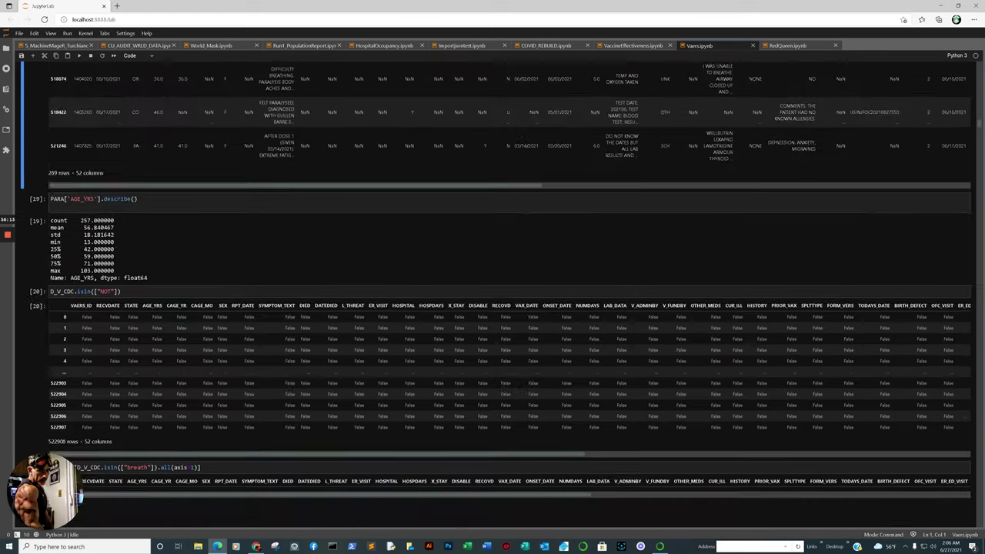
{"action": "scroll", "coordinate": [508, 308], "scroll_direction": "down", "scroll_amount": 5}
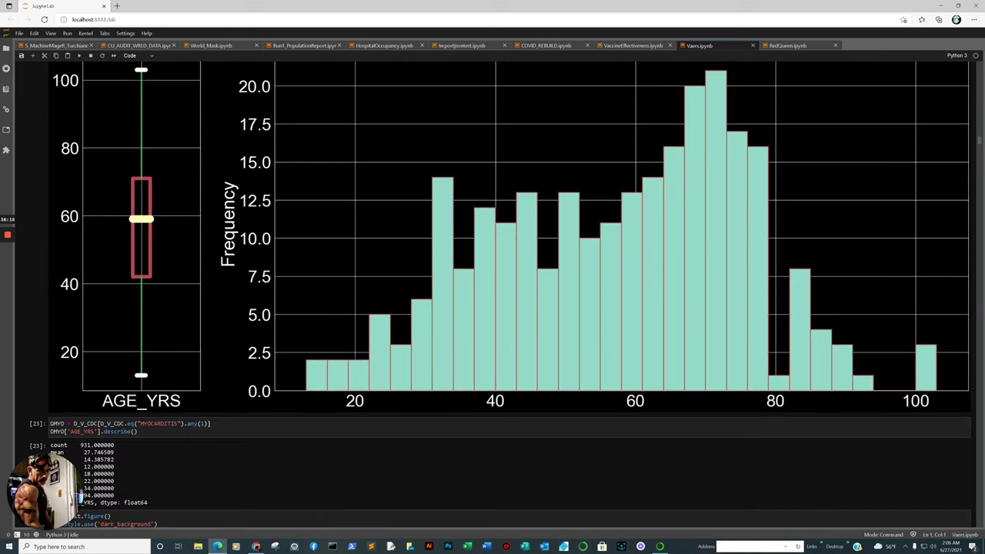
{"action": "scroll", "coordinate": [508, 308], "scroll_direction": "up", "scroll_amount": 2}
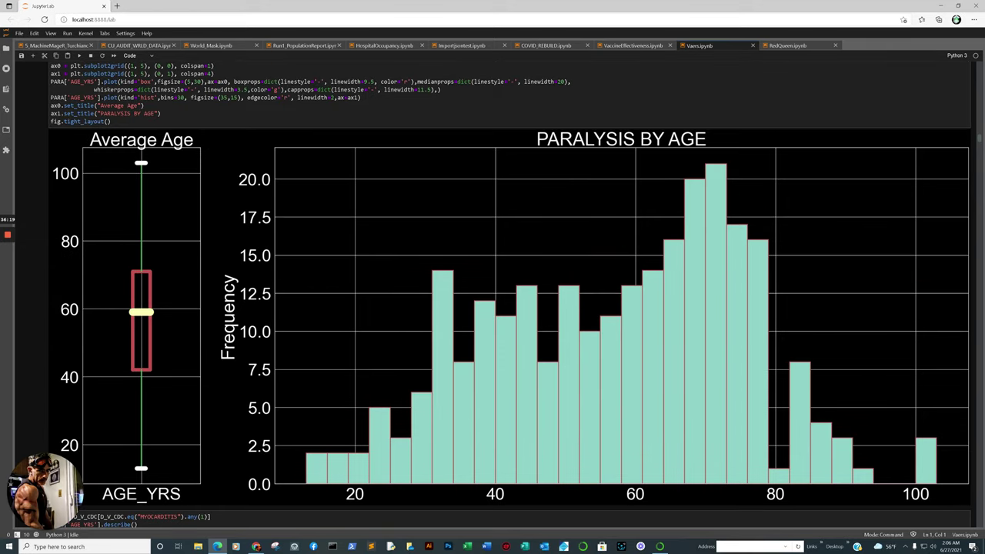
{"action": "scroll", "coordinate": [508, 308], "scroll_direction": "up", "scroll_amount": 20}
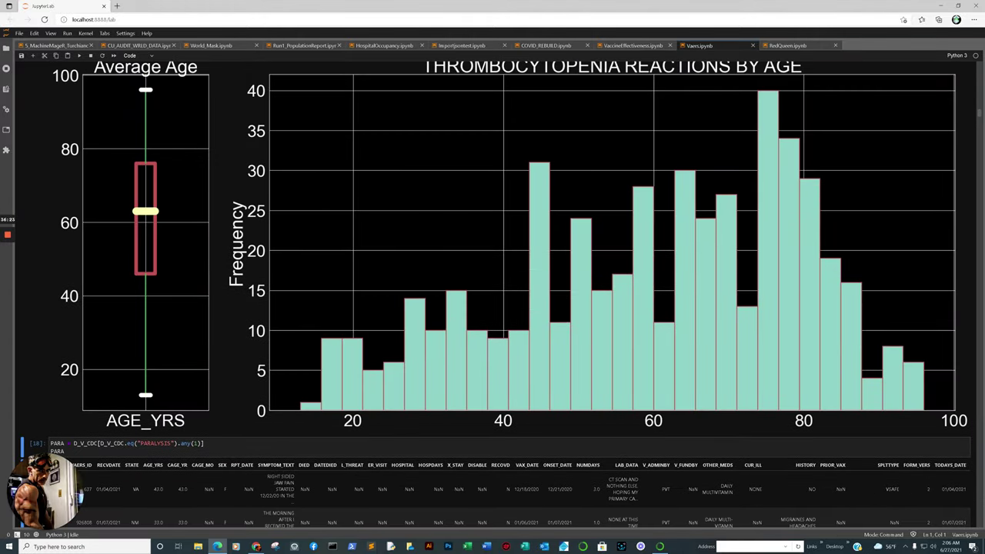
{"action": "scroll", "coordinate": [509, 308], "scroll_direction": "down", "scroll_amount": 20}
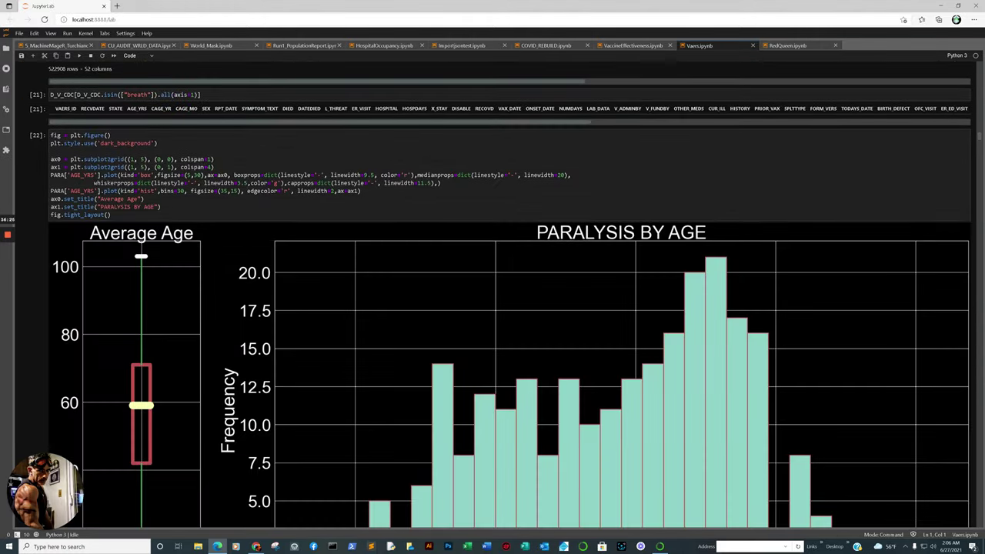
Examine the myocarditis age statistics and Myocarditis Reactions by Age chart, and go back to the paralysis histogram for comparison
{"action": "scroll", "coordinate": [508, 308], "scroll_direction": "down", "scroll_amount": 5}
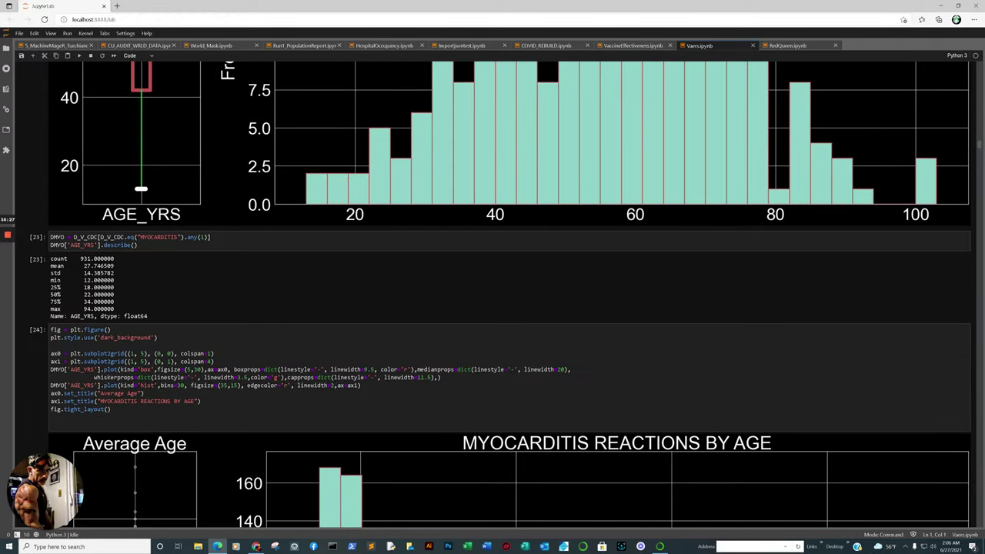
{"action": "scroll", "coordinate": [508, 308], "scroll_direction": "down", "scroll_amount": 2}
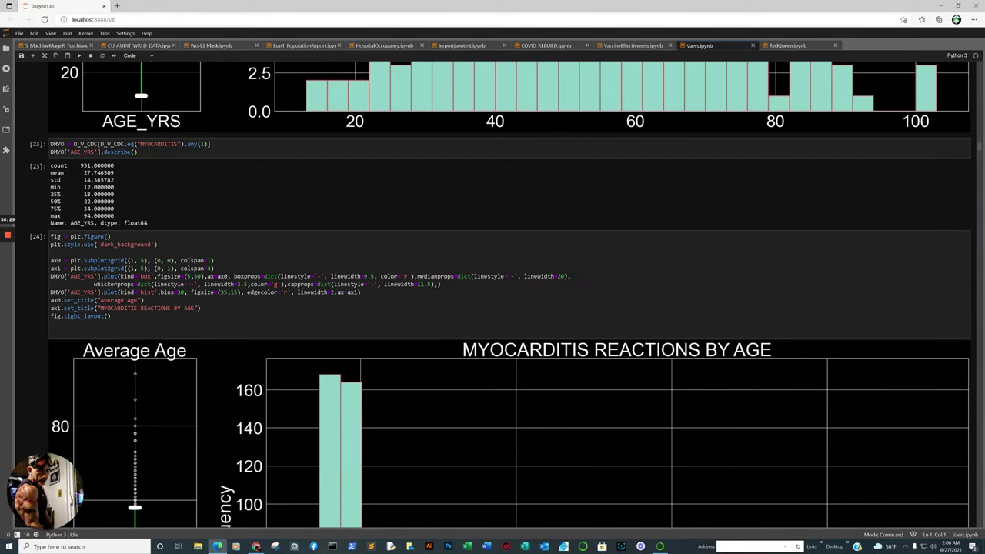
{"action": "scroll", "coordinate": [508, 308], "scroll_direction": "down", "scroll_amount": 4}
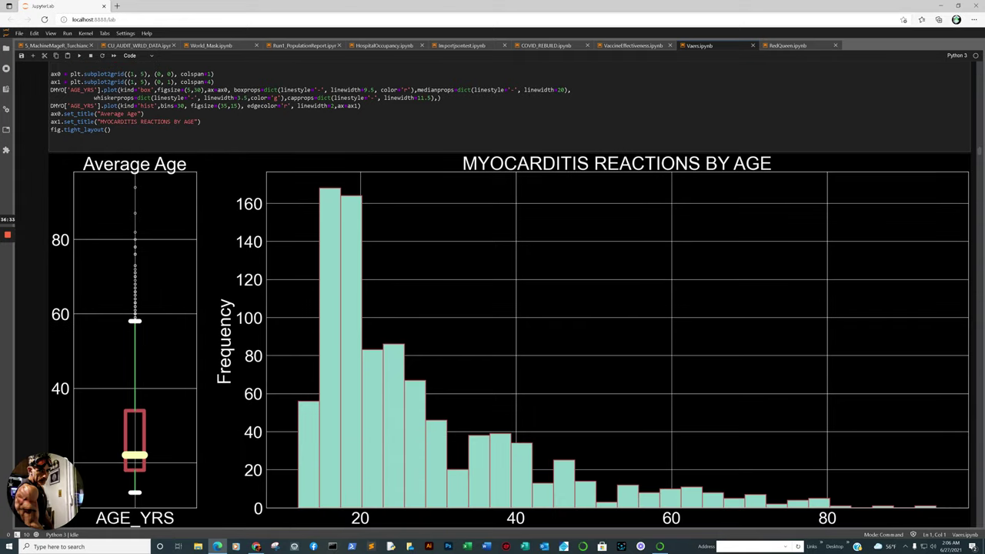
{"action": "scroll", "coordinate": [508, 308], "scroll_direction": "down", "scroll_amount": 2}
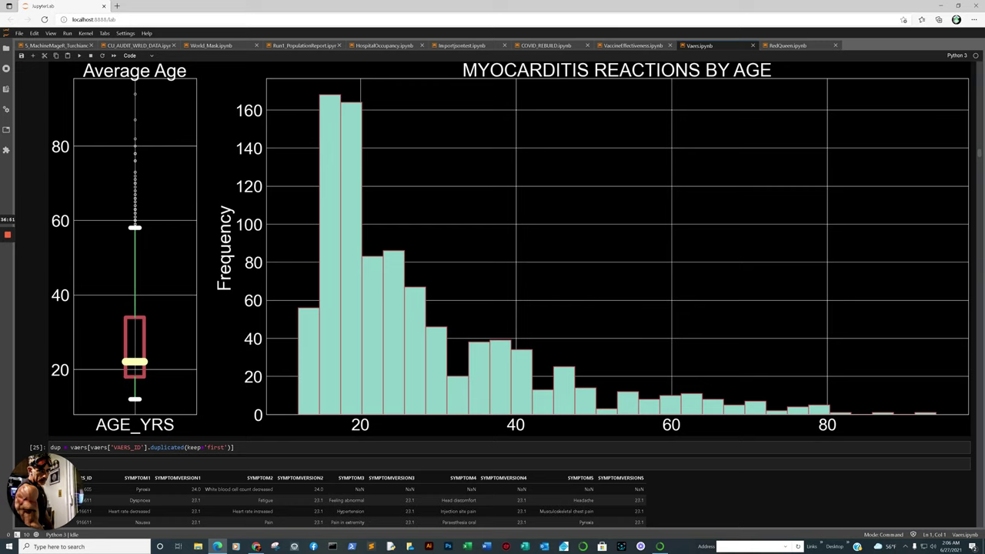
{"action": "scroll", "coordinate": [508, 292], "scroll_direction": "up", "scroll_amount": 2}
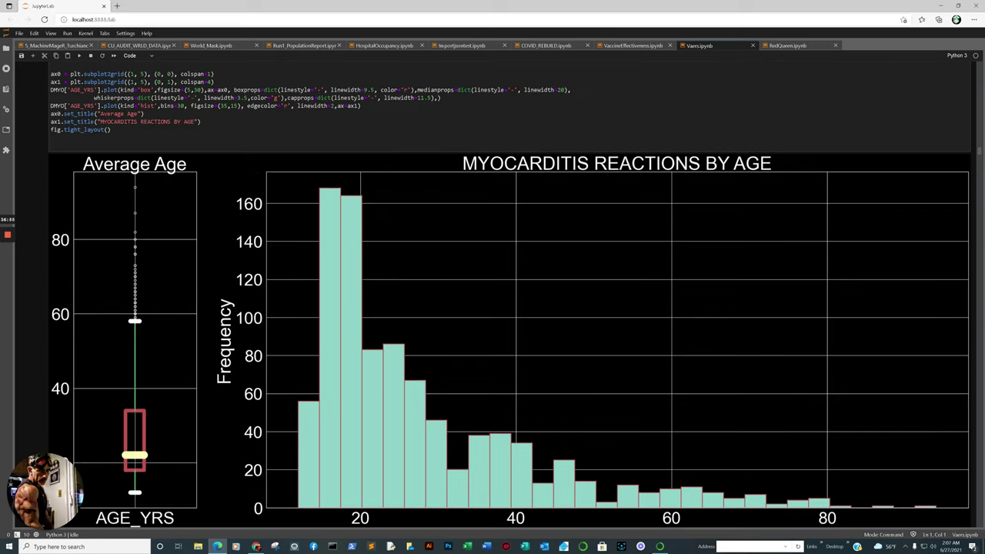
{"action": "scroll", "coordinate": [508, 292], "scroll_direction": "down", "scroll_amount": 2}
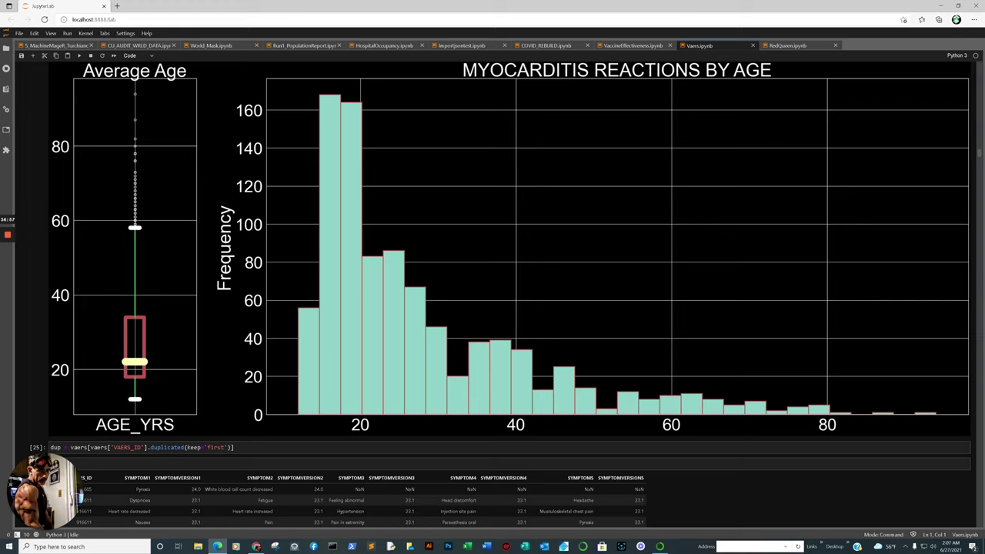
{"action": "scroll", "coordinate": [508, 293], "scroll_direction": "up", "scroll_amount": 10}
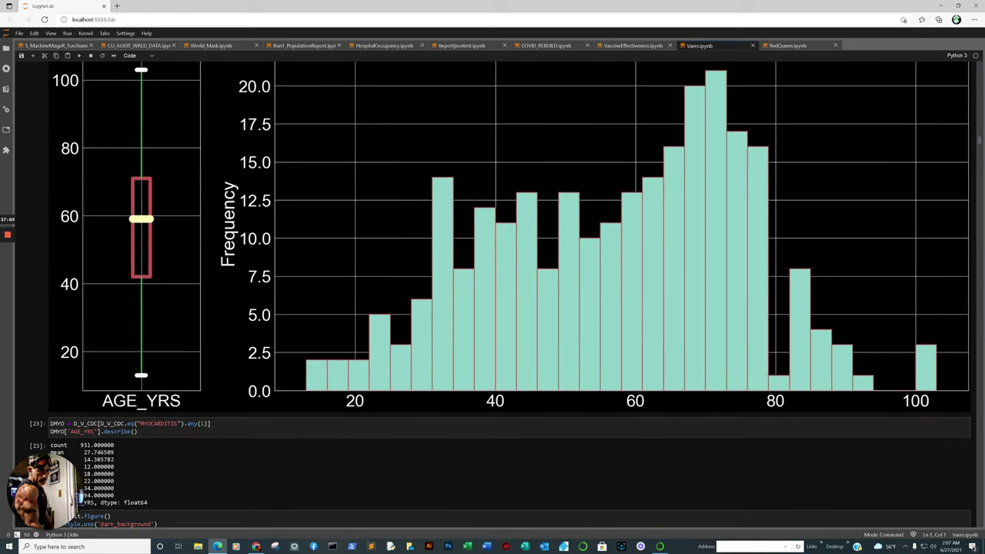
Compare the age distribution charts for thrombocytopenia and myocarditis reactions in the notebook
{"action": "scroll", "coordinate": [508, 293], "scroll_direction": "up", "scroll_amount": 20}
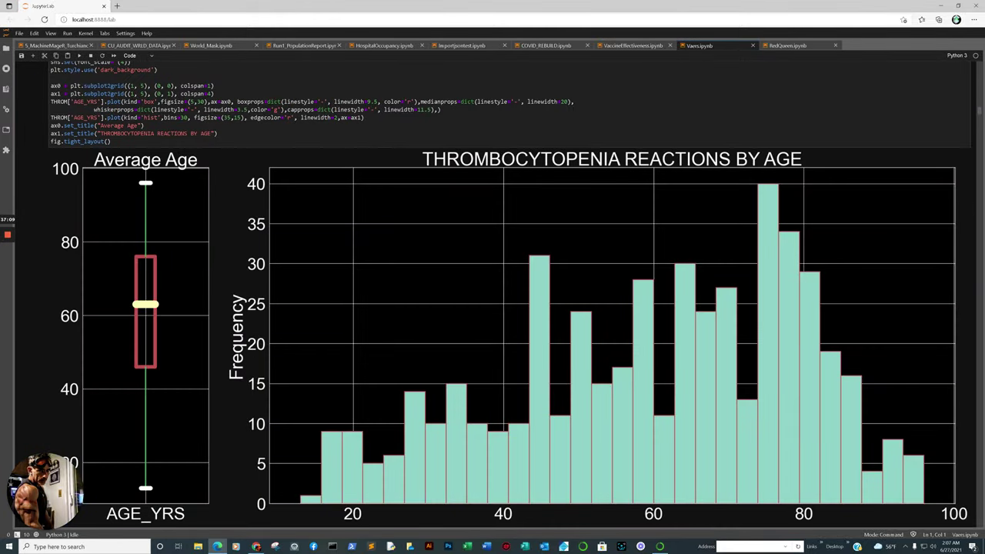
{"action": "scroll", "coordinate": [508, 292], "scroll_direction": "down", "scroll_amount": 20}
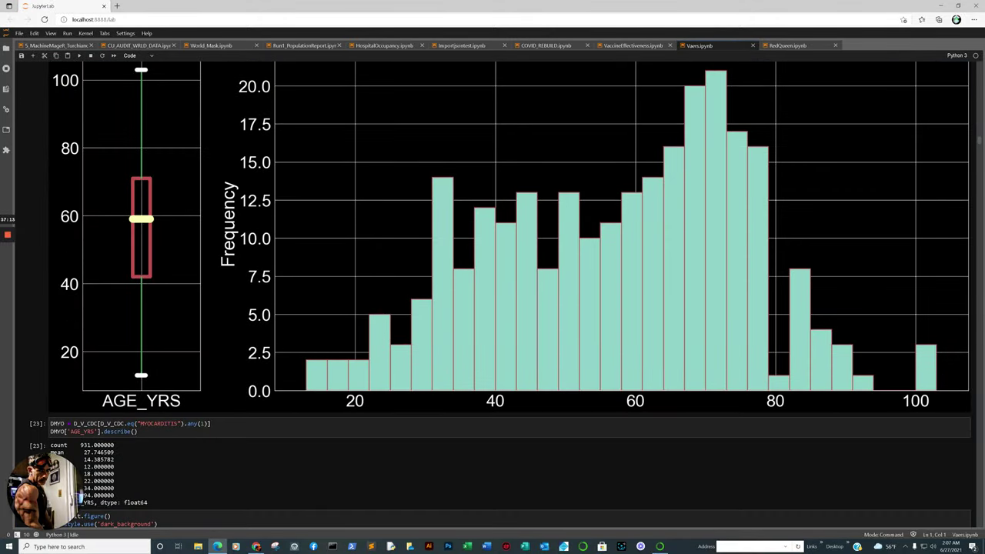
{"action": "scroll", "coordinate": [508, 293], "scroll_direction": "down", "scroll_amount": 15}
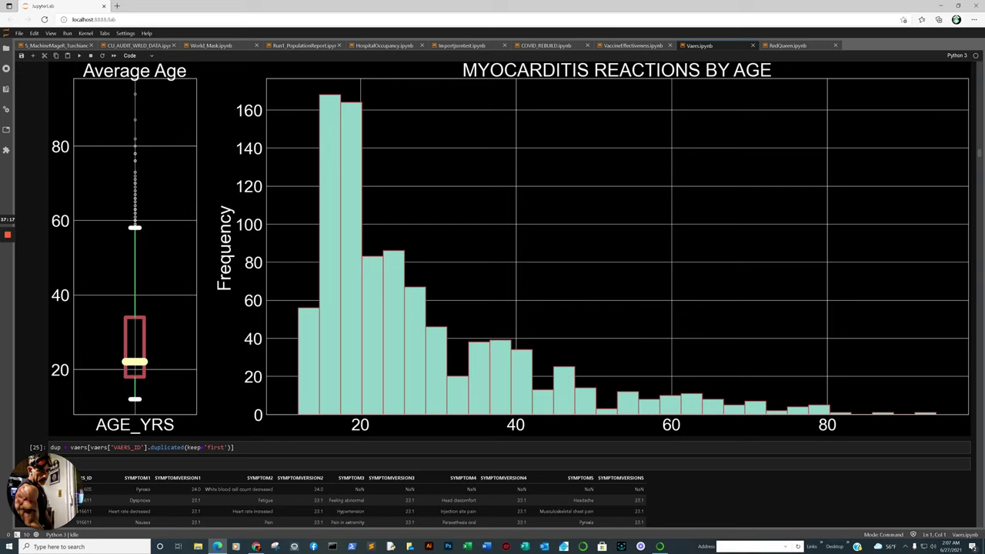
Review the duplicated VAERS_ID checks, the records for the most repeated ID, and the duplicate removal and merge cells
{"action": "scroll", "coordinate": [508, 292], "scroll_direction": "down", "scroll_amount": 4}
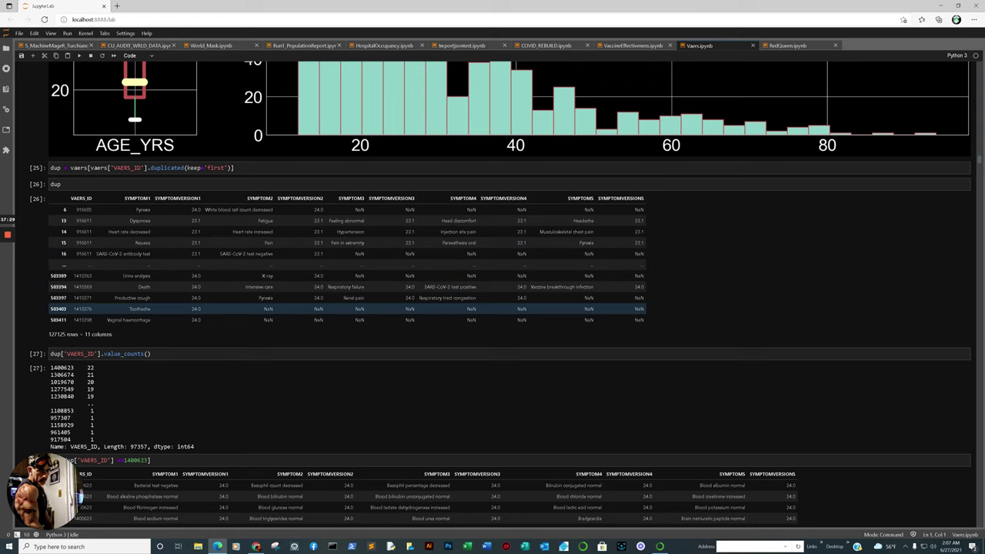
{"action": "scroll", "coordinate": [347, 242], "scroll_direction": "down", "scroll_amount": 1}
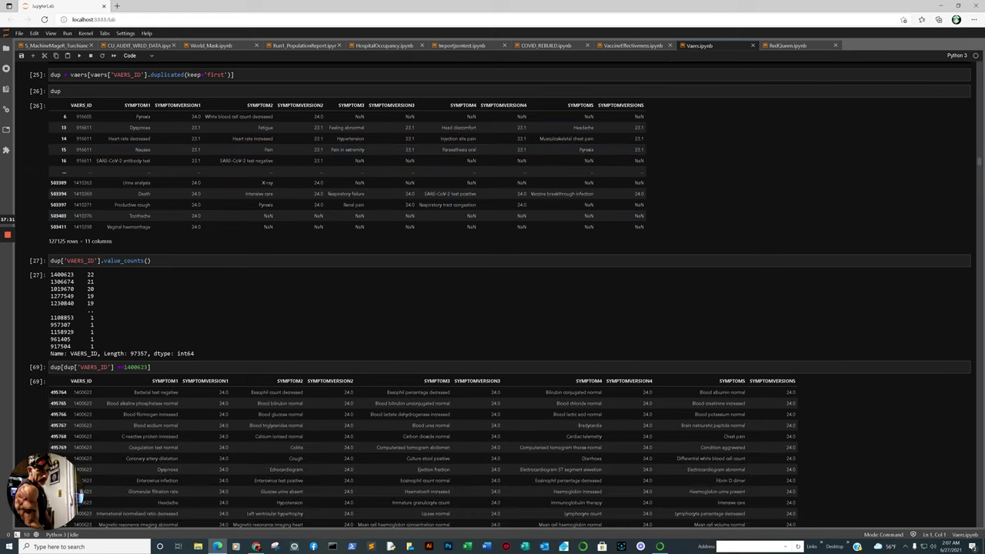
{"action": "scroll", "coordinate": [493, 300], "scroll_direction": "down", "scroll_amount": 1}
{"action": "scroll", "coordinate": [424, 228], "scroll_direction": "down", "scroll_amount": 1}
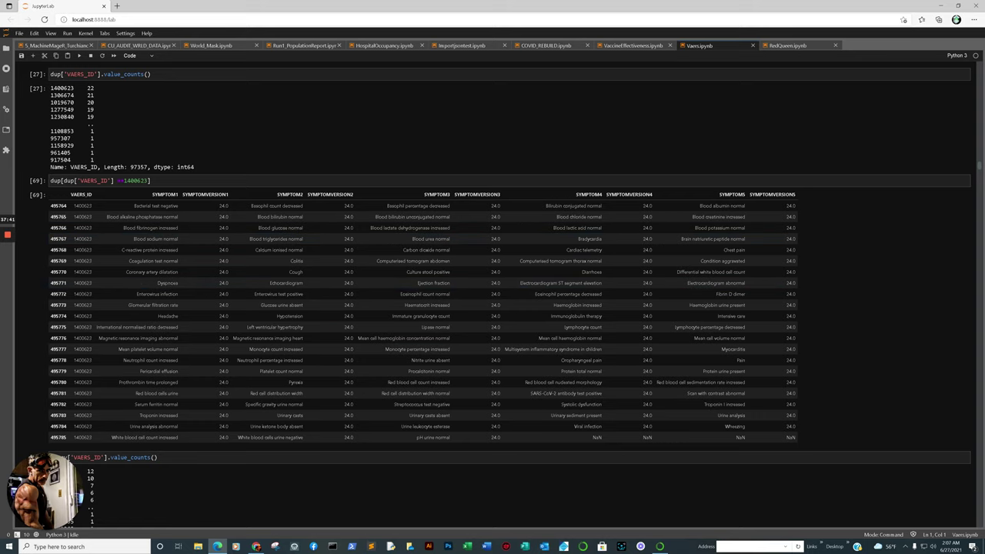
{"action": "scroll", "coordinate": [493, 292], "scroll_direction": "down", "scroll_amount": 3}
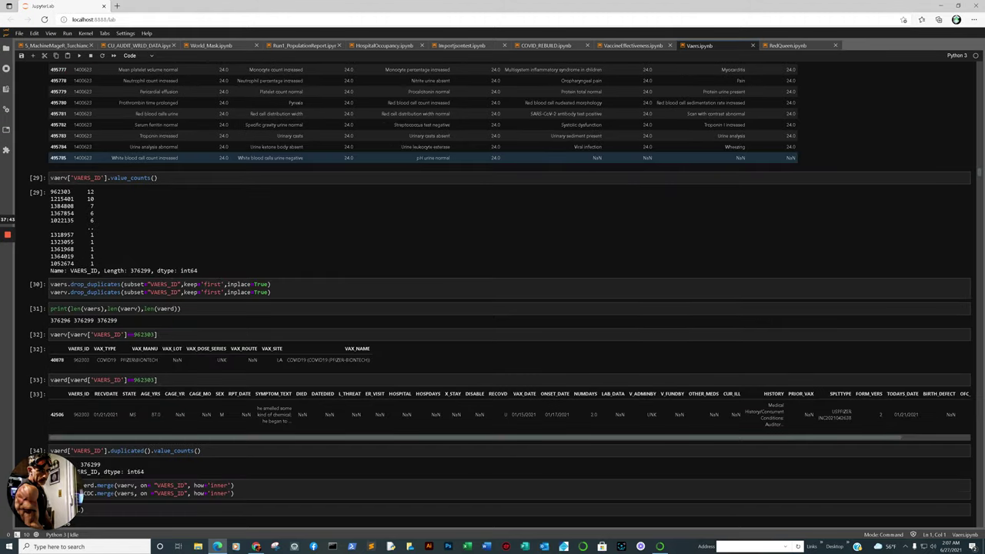
{"action": "scroll", "coordinate": [493, 292], "scroll_direction": "down", "scroll_amount": 2}
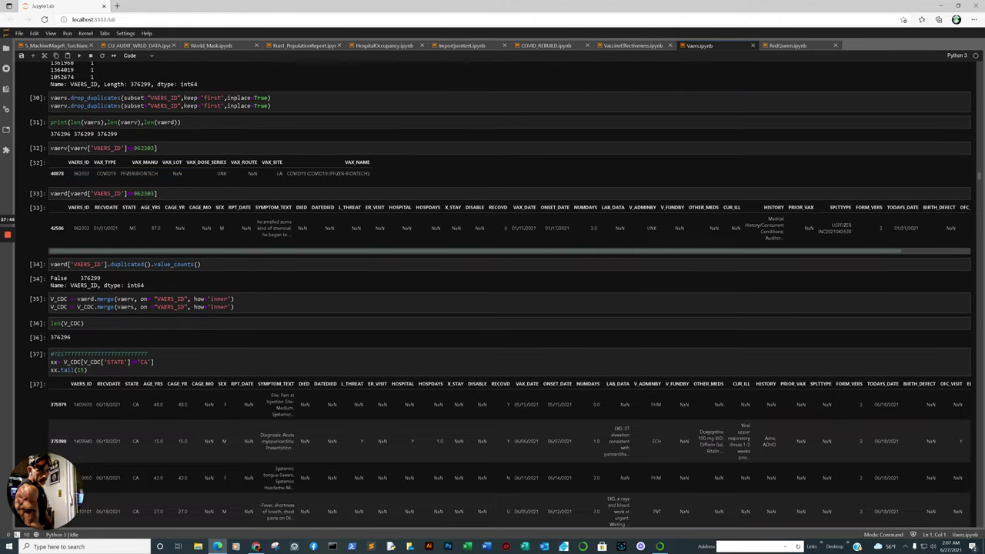
Examine the California test records and the V_CDC rows filtered for "ITP", including their symptom text and history columns
{"action": "scroll", "coordinate": [493, 293], "scroll_direction": "down", "scroll_amount": 15}
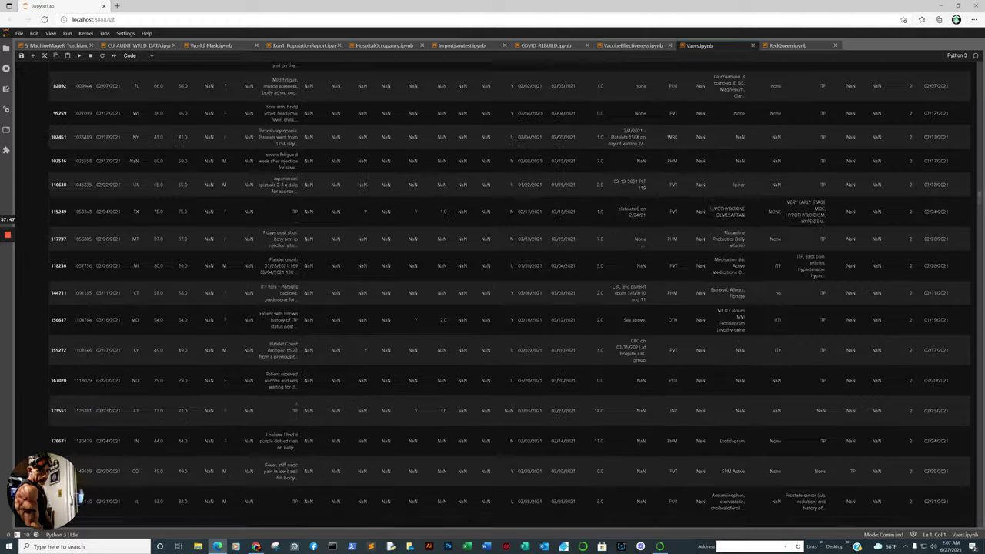
{"action": "scroll", "coordinate": [493, 292], "scroll_direction": "down", "scroll_amount": 10}
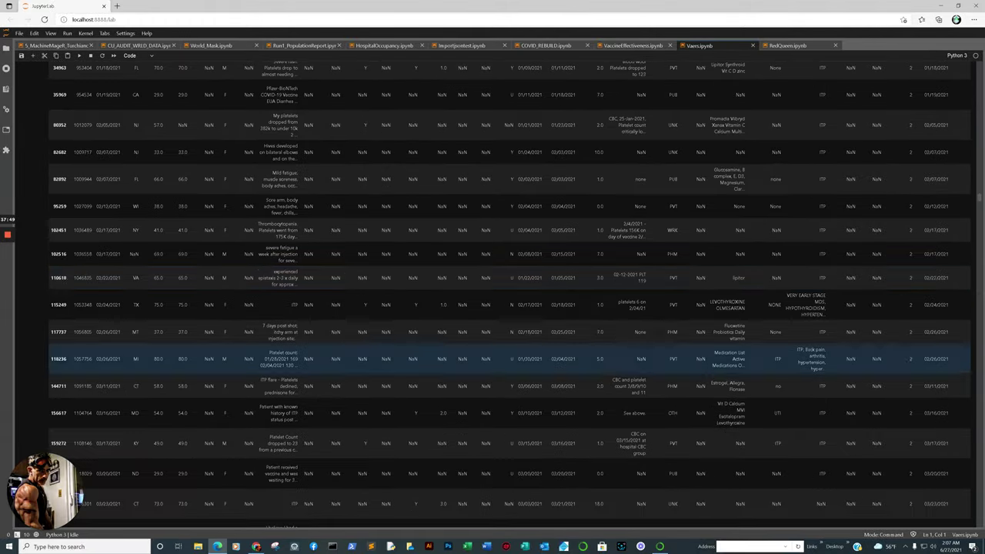
{"action": "scroll", "coordinate": [492, 292], "scroll_direction": "up", "scroll_amount": 3}
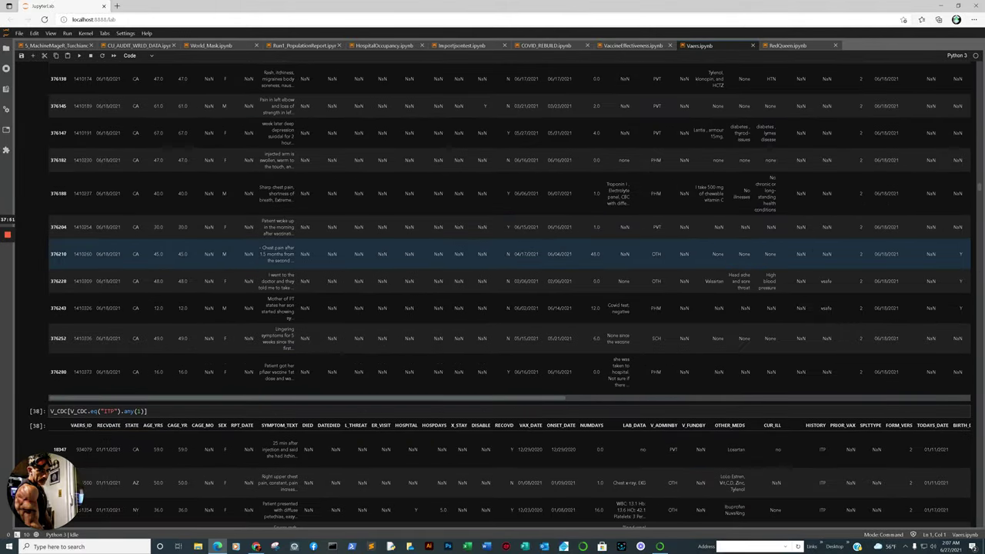
{"action": "scroll", "coordinate": [493, 293], "scroll_direction": "down", "scroll_amount": 4}
{"action": "scroll", "coordinate": [492, 292], "scroll_direction": "up", "scroll_amount": 3}
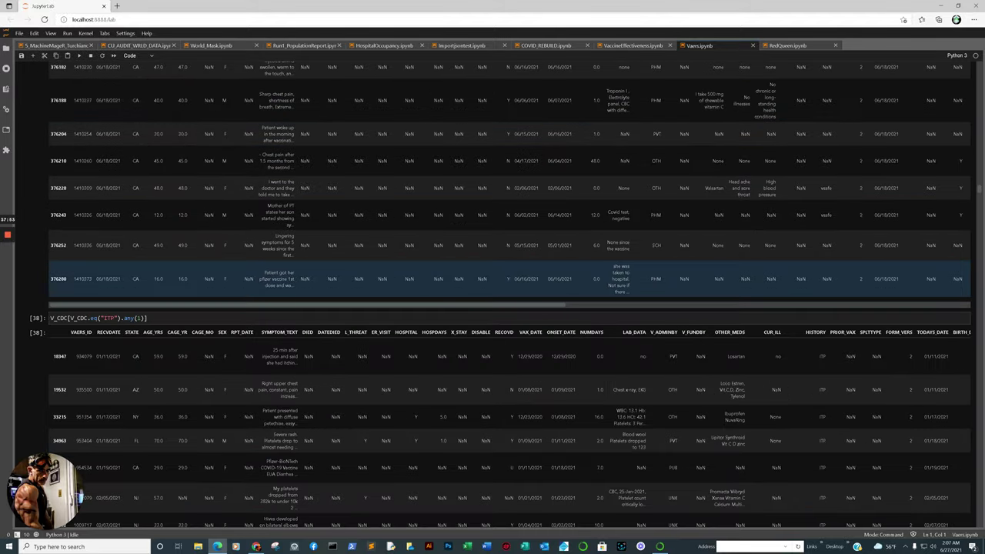
{"action": "scroll", "coordinate": [493, 293], "scroll_direction": "down", "scroll_amount": 2}
{"action": "scroll", "coordinate": [493, 292], "scroll_direction": "down", "scroll_amount": 2}
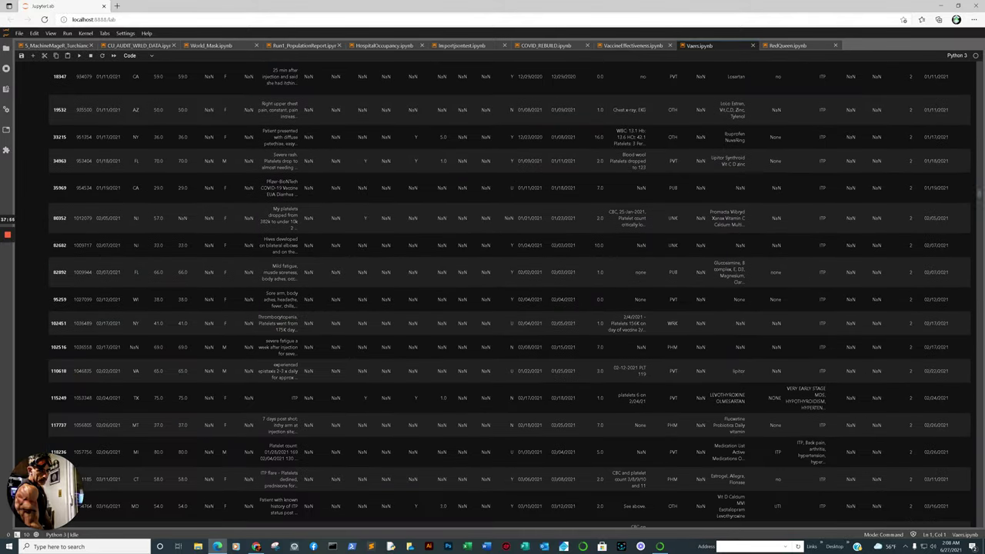
{"action": "scroll", "coordinate": [493, 292], "scroll_direction": "down", "scroll_amount": 10}
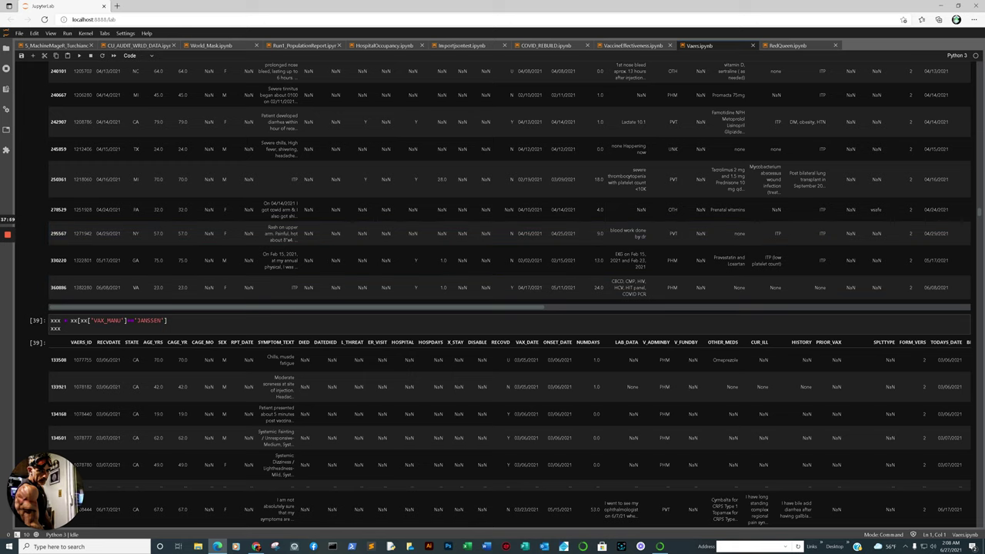
{"action": "scroll", "coordinate": [493, 293], "scroll_direction": "up", "scroll_amount": 12}
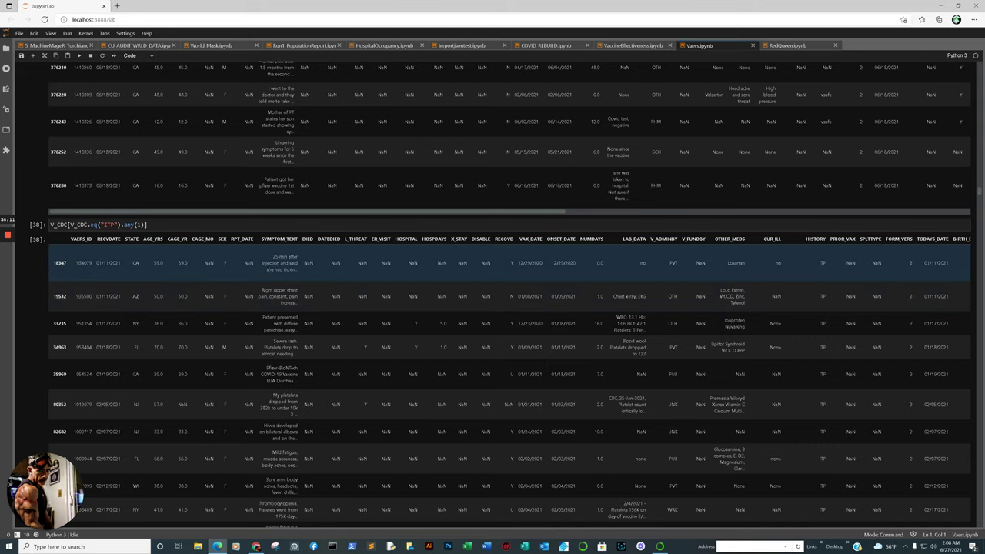
{"action": "scroll", "coordinate": [493, 300], "scroll_direction": "down", "scroll_amount": 5}
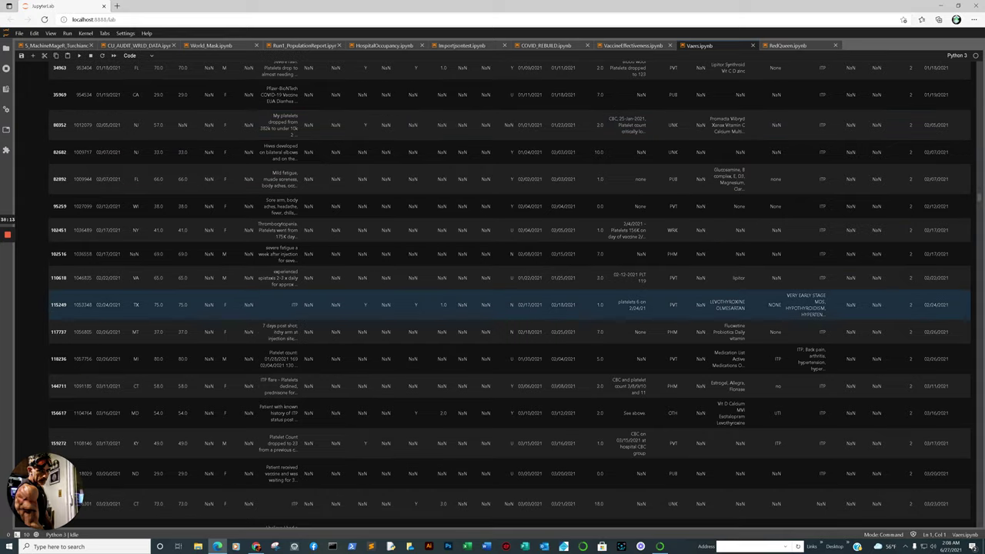
Review the VAX_NAME counts and the bar chart of vaccine reaction reports by vaccine for January to June 18, 2021
{"action": "scroll", "coordinate": [492, 300], "scroll_direction": "down", "scroll_amount": 7}
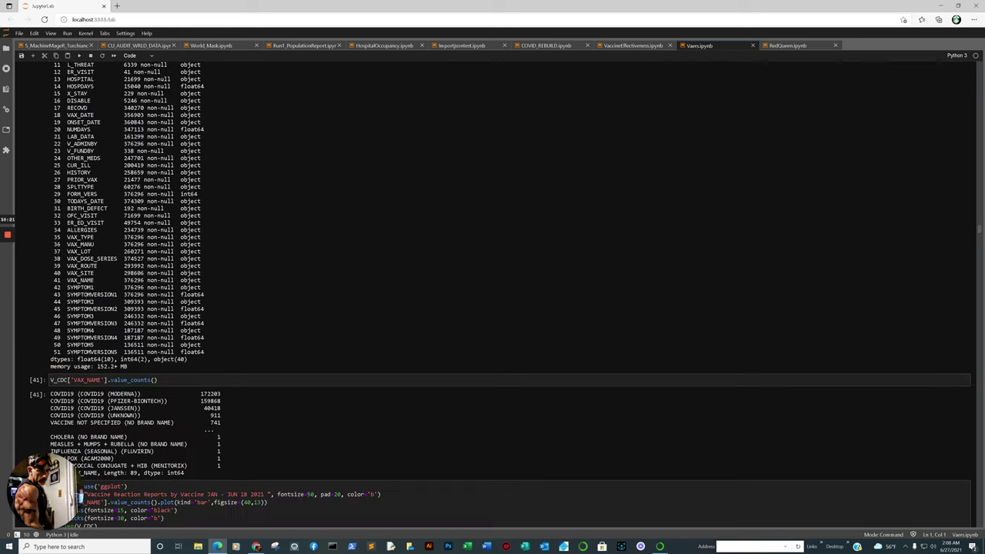
{"action": "scroll", "coordinate": [493, 292], "scroll_direction": "down", "scroll_amount": 3}
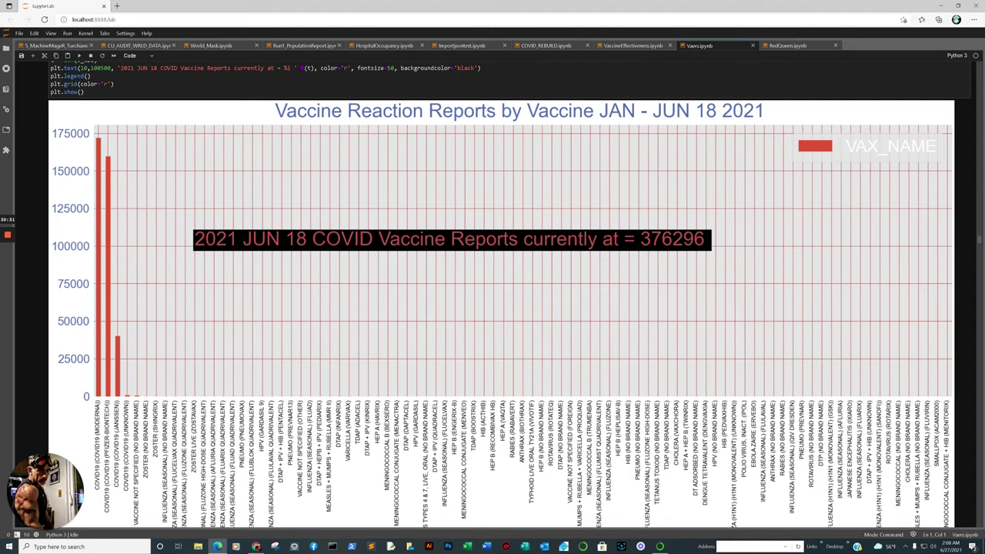
{"action": "scroll", "coordinate": [500, 308], "scroll_direction": "down", "scroll_amount": 3}
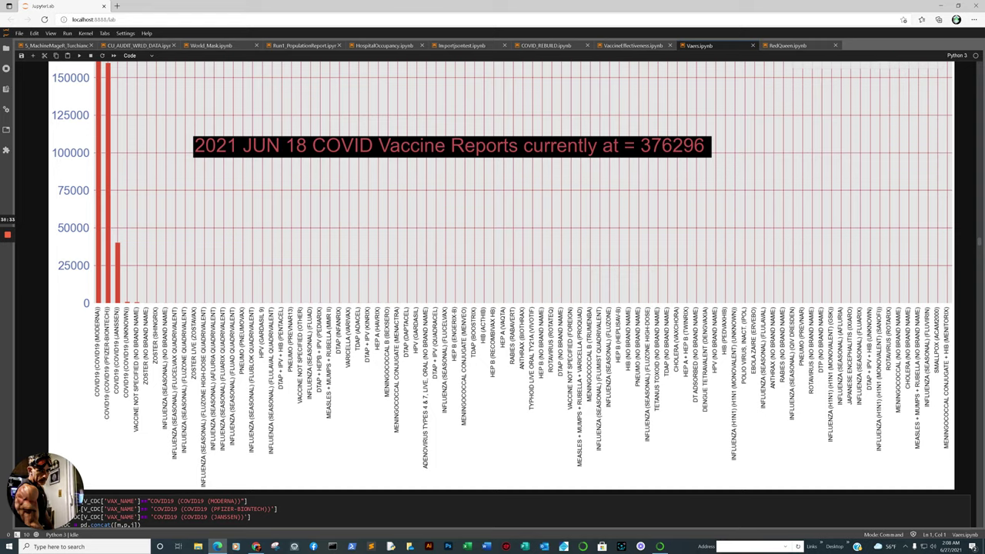
{"action": "scroll", "coordinate": [500, 308], "scroll_direction": "up", "scroll_amount": 3}
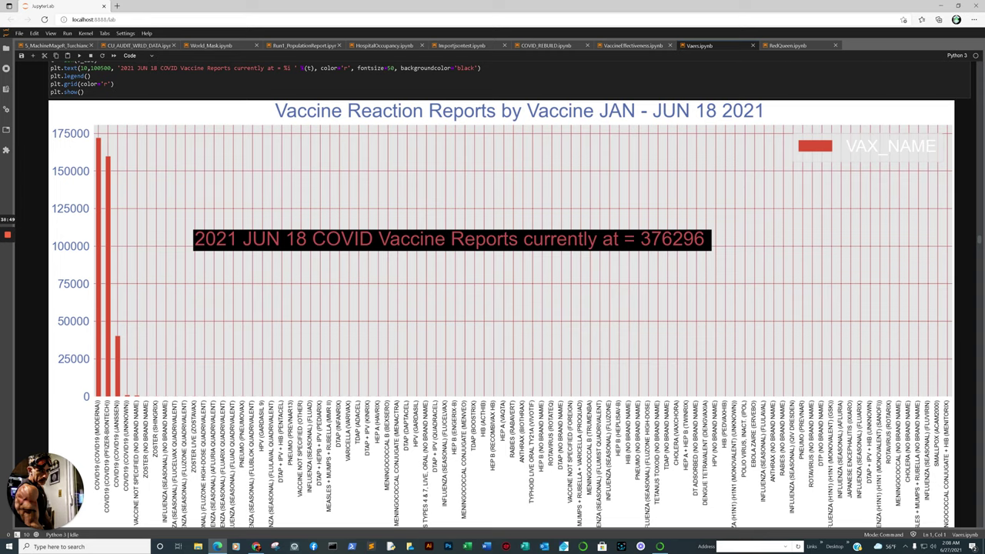
Review the combined Moderna, Pfizer-BioNTech and Janssen records and the histogram of Covid vaccine reaction reports by age
{"action": "scroll", "coordinate": [509, 293], "scroll_direction": "down", "scroll_amount": 15}
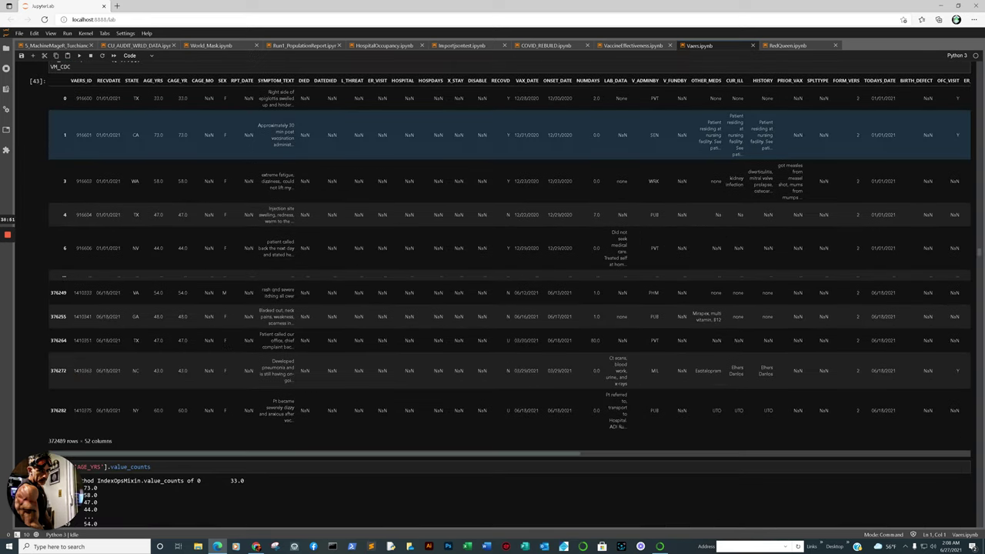
{"action": "scroll", "coordinate": [510, 293], "scroll_direction": "down", "scroll_amount": 3}
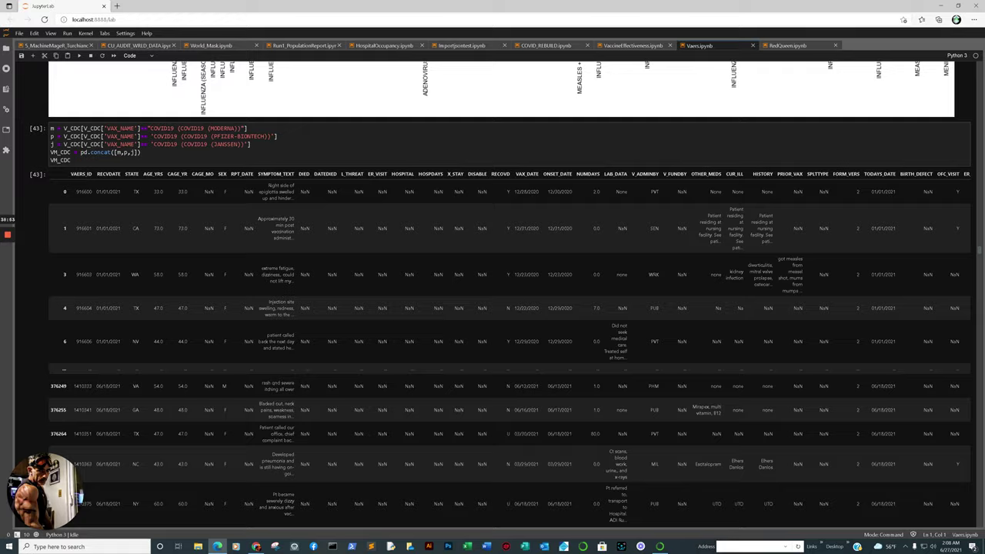
{"action": "scroll", "coordinate": [510, 293], "scroll_direction": "down", "scroll_amount": 4}
{"action": "scroll", "coordinate": [509, 292], "scroll_direction": "down", "scroll_amount": 1}
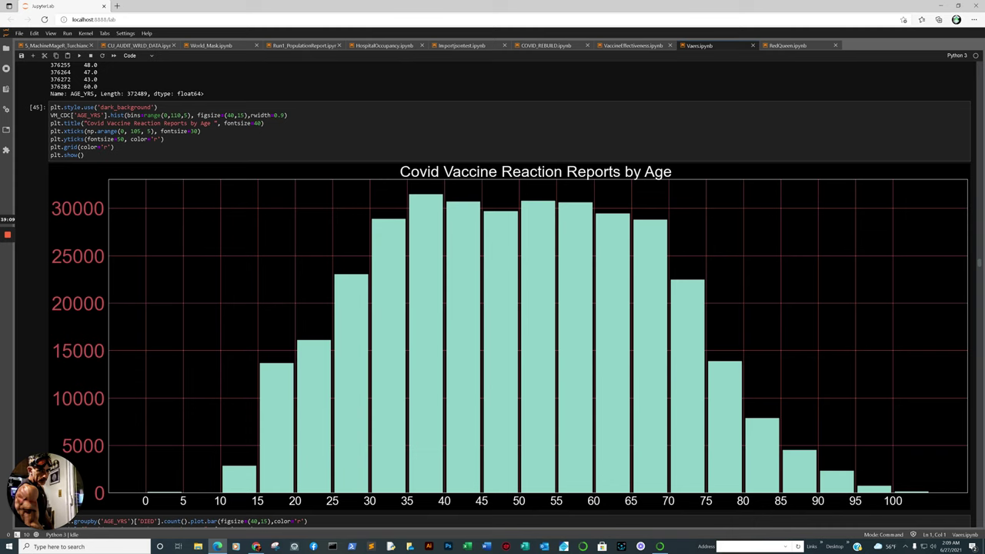
Examine the death reports by age chart, plus the reaction report charts by day and week and by rolling 7
{"action": "scroll", "coordinate": [80, 499], "scroll_direction": "down", "scroll_amount": 10}
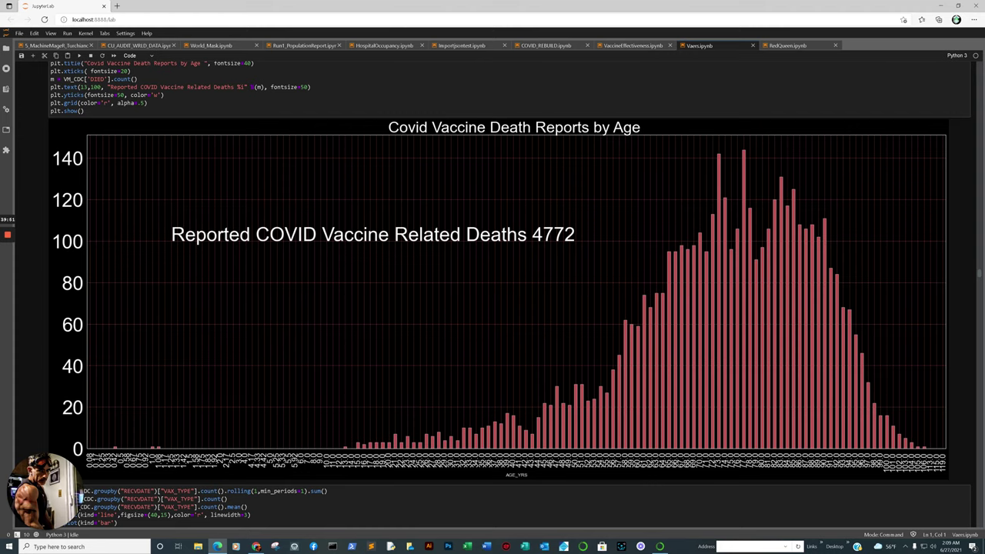
{"action": "scroll", "coordinate": [508, 293], "scroll_direction": "down", "scroll_amount": 8}
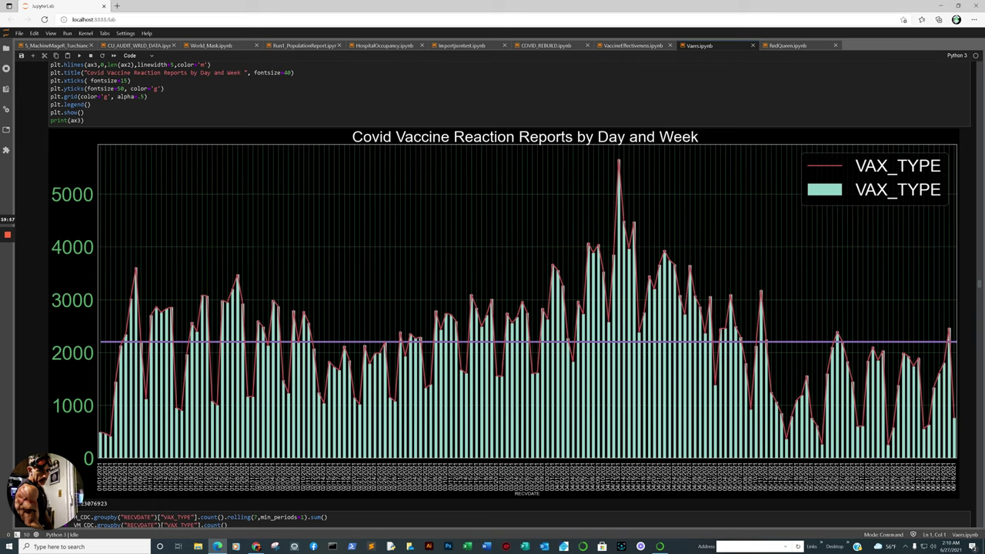
{"action": "scroll", "coordinate": [508, 292], "scroll_direction": "up", "scroll_amount": 5}
{"action": "scroll", "coordinate": [508, 293], "scroll_direction": "down", "scroll_amount": 3}
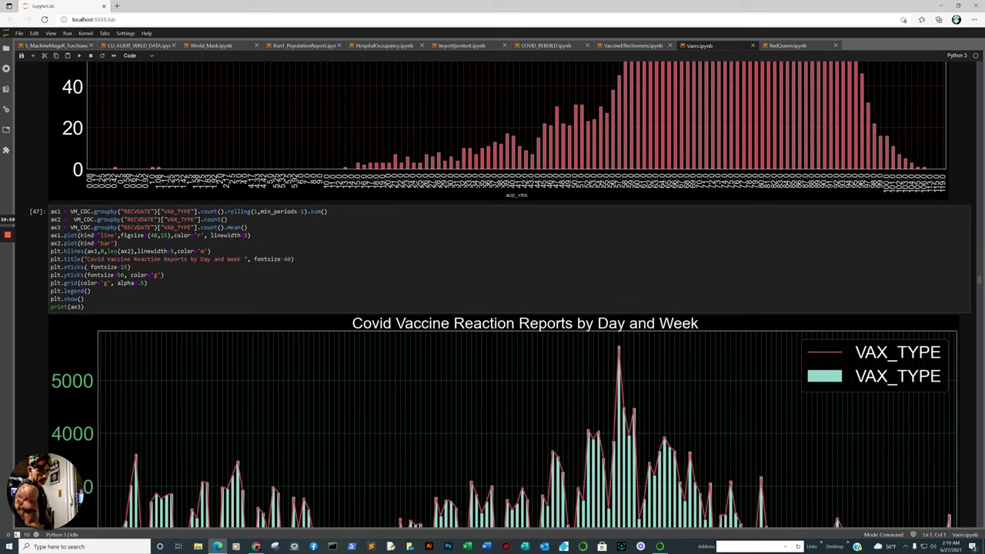
{"action": "scroll", "coordinate": [508, 293], "scroll_direction": "down", "scroll_amount": 5}
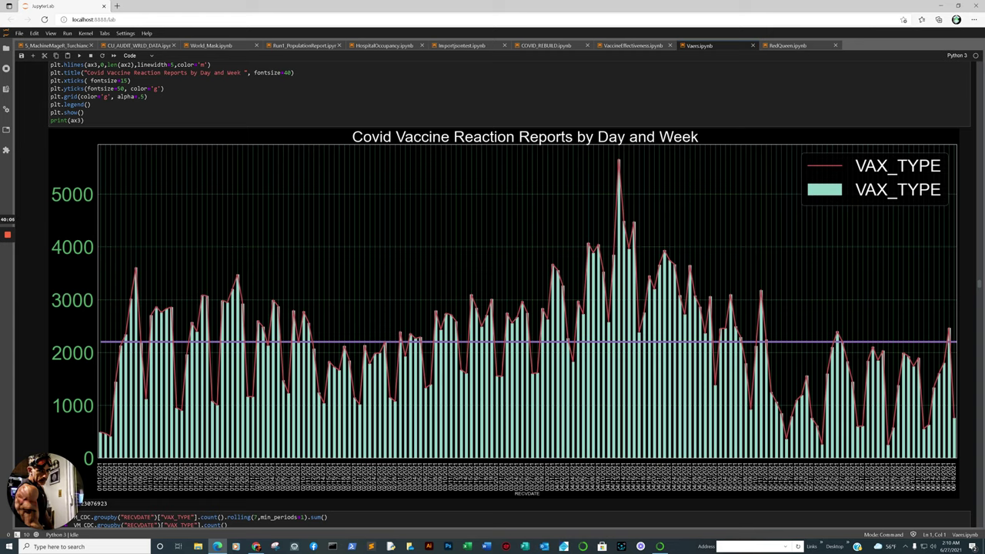
{"action": "scroll", "coordinate": [508, 292], "scroll_direction": "down", "scroll_amount": 2}
{"action": "scroll", "coordinate": [508, 292], "scroll_direction": "down", "scroll_amount": 6}
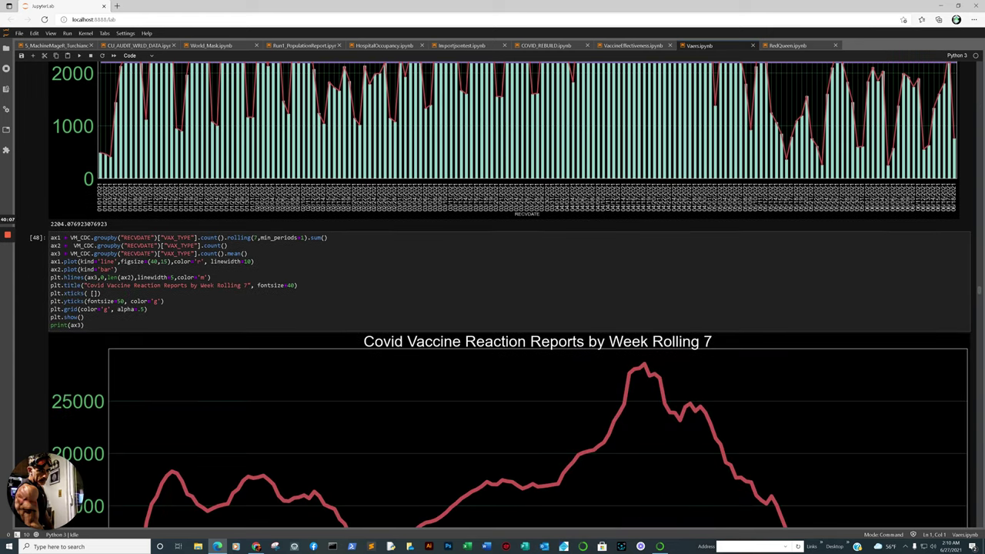
{"action": "scroll", "coordinate": [509, 293], "scroll_direction": "down", "scroll_amount": 2}
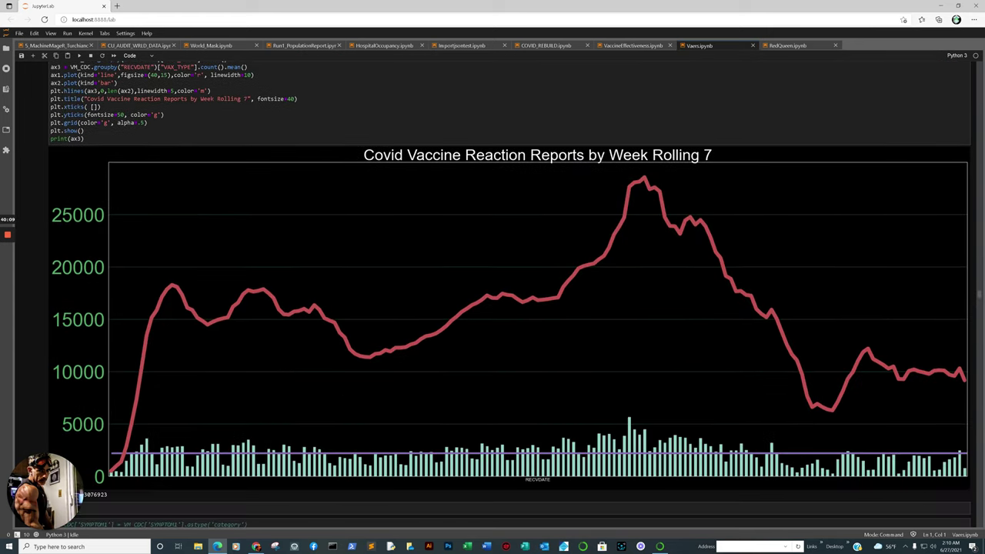
Review the symptom count cells and the records of deaths whose symptom text contains "myocarditi"
{"action": "scroll", "coordinate": [508, 293], "scroll_direction": "down", "scroll_amount": 14}
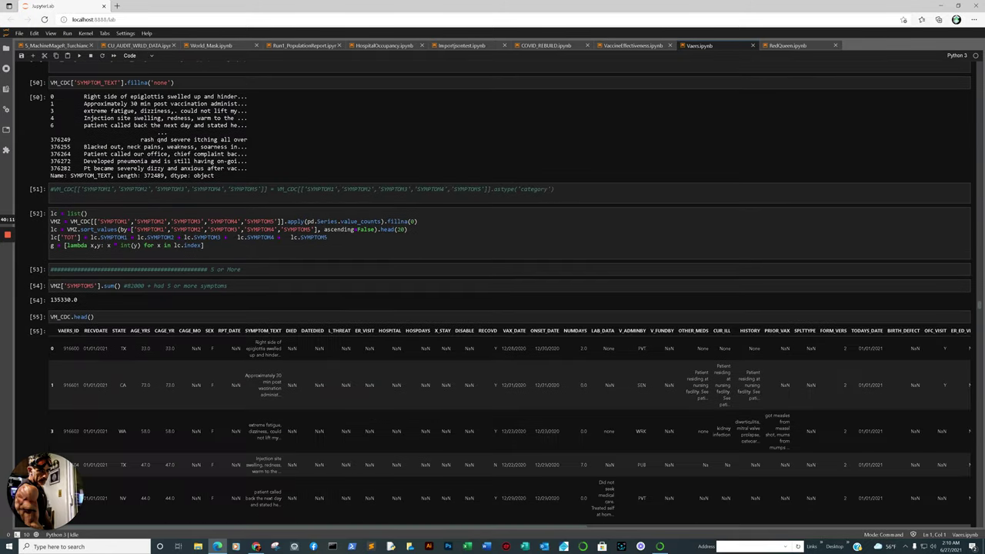
{"action": "scroll", "coordinate": [508, 293], "scroll_direction": "down", "scroll_amount": 2}
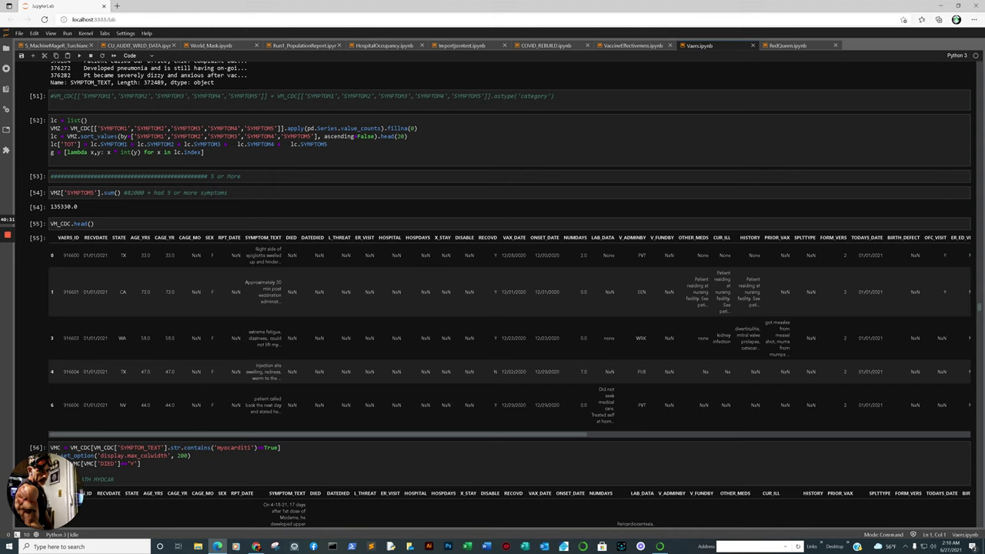
{"action": "scroll", "coordinate": [493, 308], "scroll_direction": "down", "scroll_amount": 7}
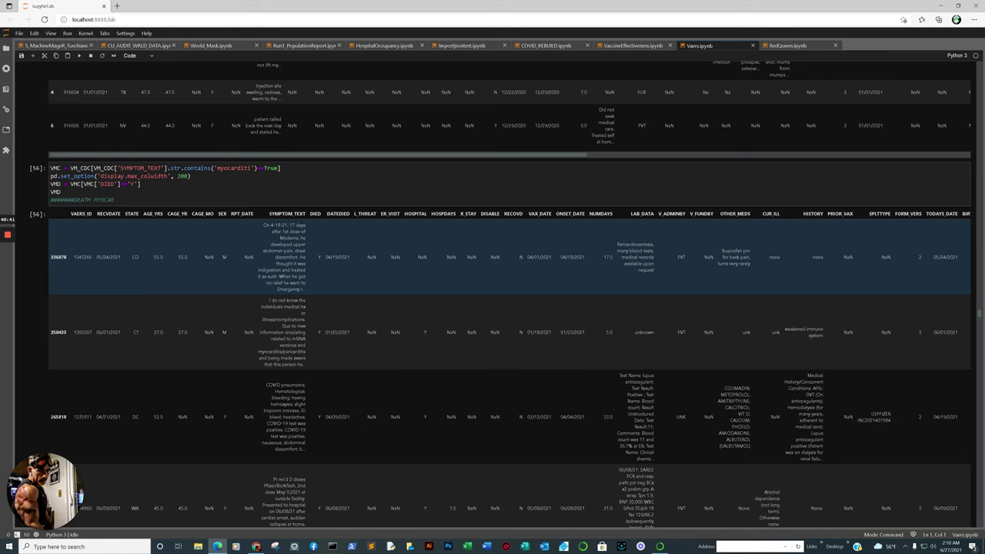
{"action": "scroll", "coordinate": [492, 262], "scroll_direction": "down", "scroll_amount": 5}
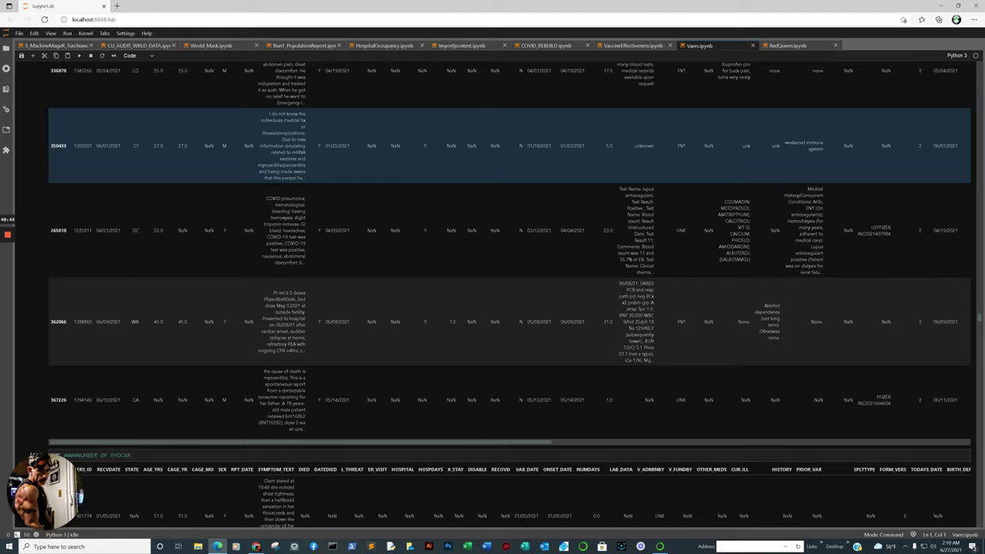
{"action": "scroll", "coordinate": [493, 154], "scroll_direction": "up", "scroll_amount": 3}
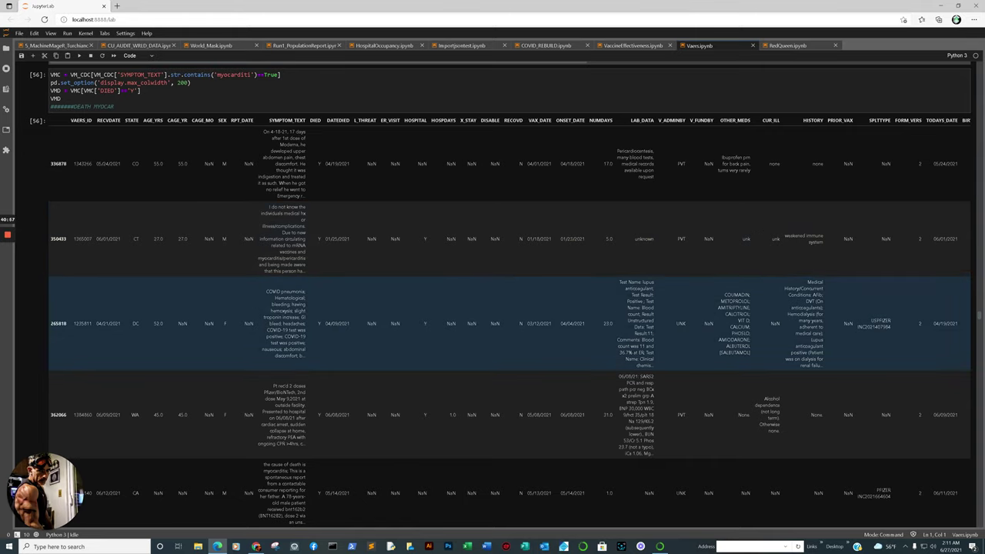
{"action": "scroll", "coordinate": [508, 323], "scroll_direction": "down", "scroll_amount": 2}
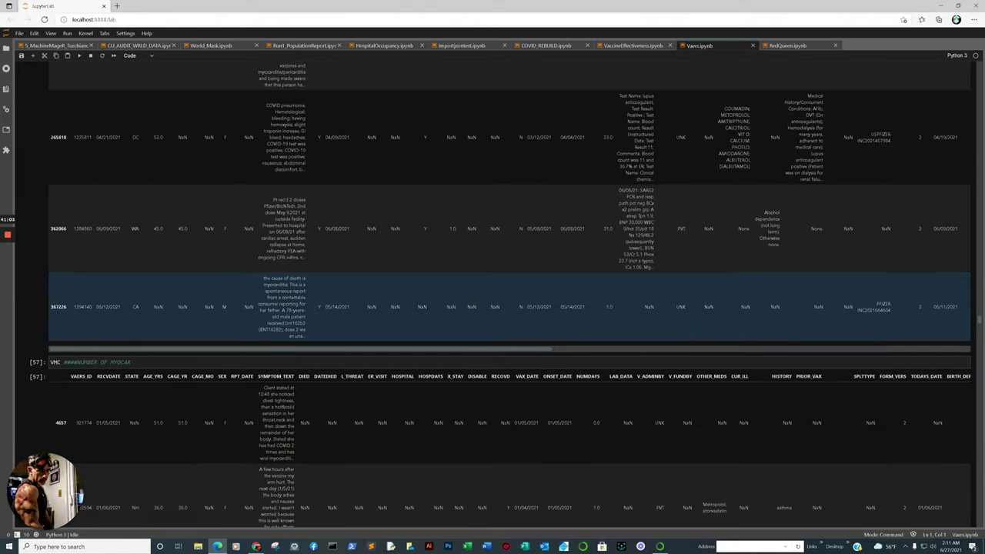
Review the VMC myocarditis records and the bar chart comparing reported vaccine reactions for all of 2020 and up to June 18, 2021
{"action": "scroll", "coordinate": [509, 308], "scroll_direction": "down", "scroll_amount": 10}
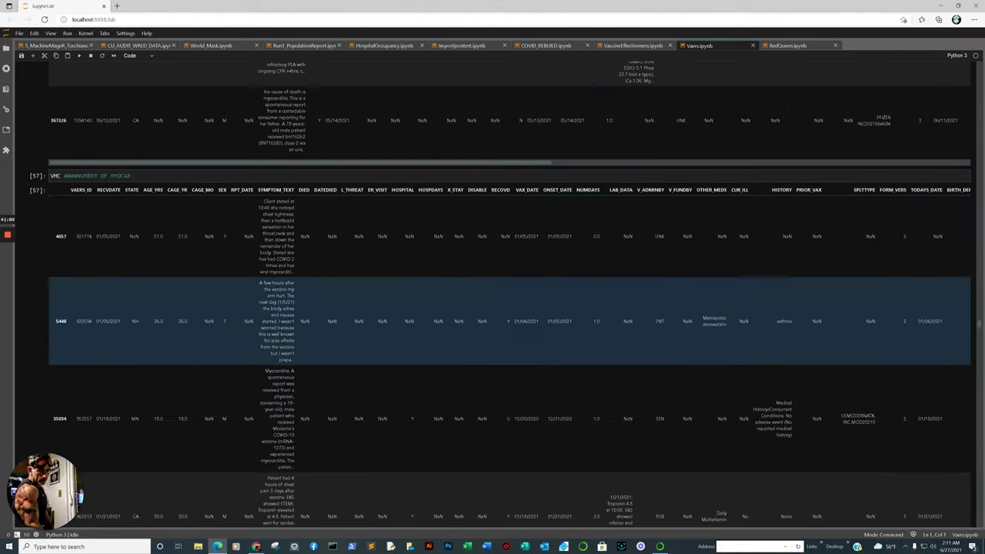
{"action": "scroll", "coordinate": [508, 308], "scroll_direction": "down", "scroll_amount": 6}
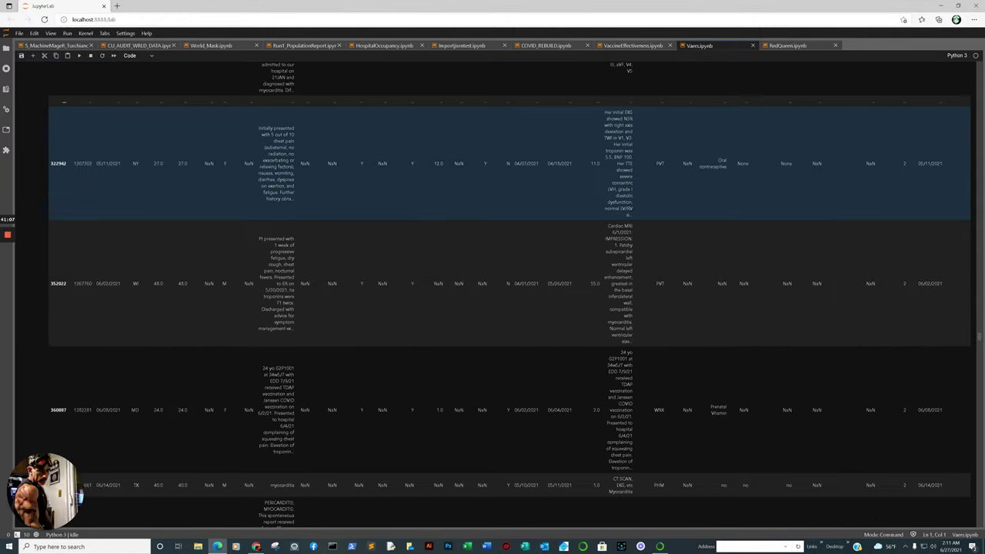
{"action": "scroll", "coordinate": [508, 308], "scroll_direction": "down", "scroll_amount": 10}
{"action": "scroll", "coordinate": [508, 308], "scroll_direction": "down", "scroll_amount": 2}
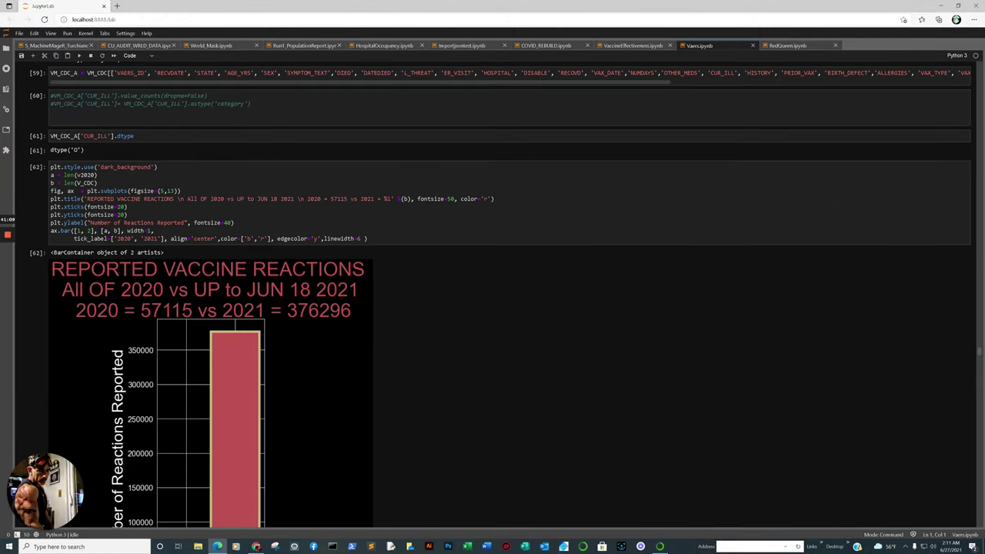
{"action": "scroll", "coordinate": [508, 308], "scroll_direction": "down", "scroll_amount": 2}
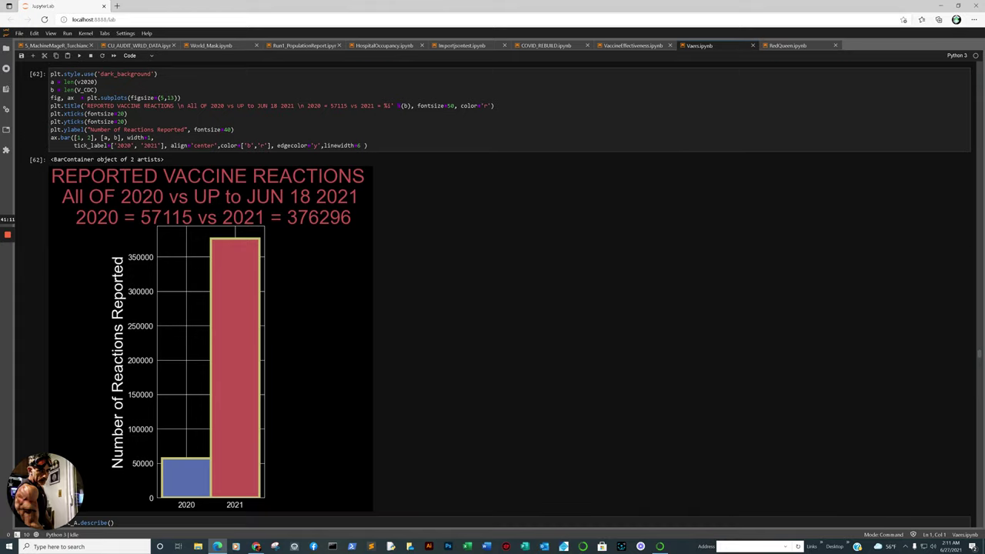
{"action": "scroll", "coordinate": [508, 308], "scroll_direction": "down", "scroll_amount": 2}
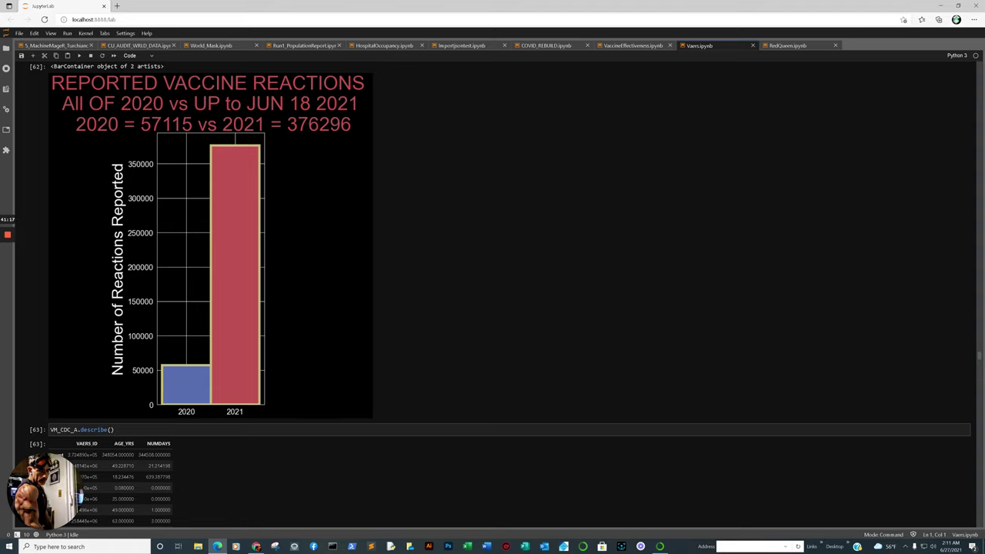
Check the report processing date on the VAERS Data Sets page in Chrome and return to the Vaers.ipynb notebook
{"action": "mouse_move", "coordinate": [256, 546]}
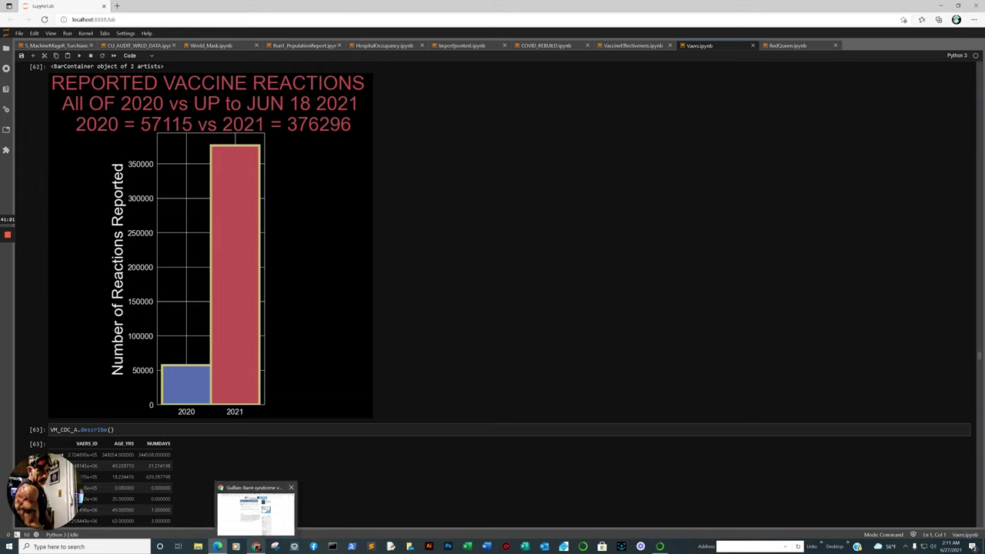
{"action": "left_click", "coordinate": [244, 521]}
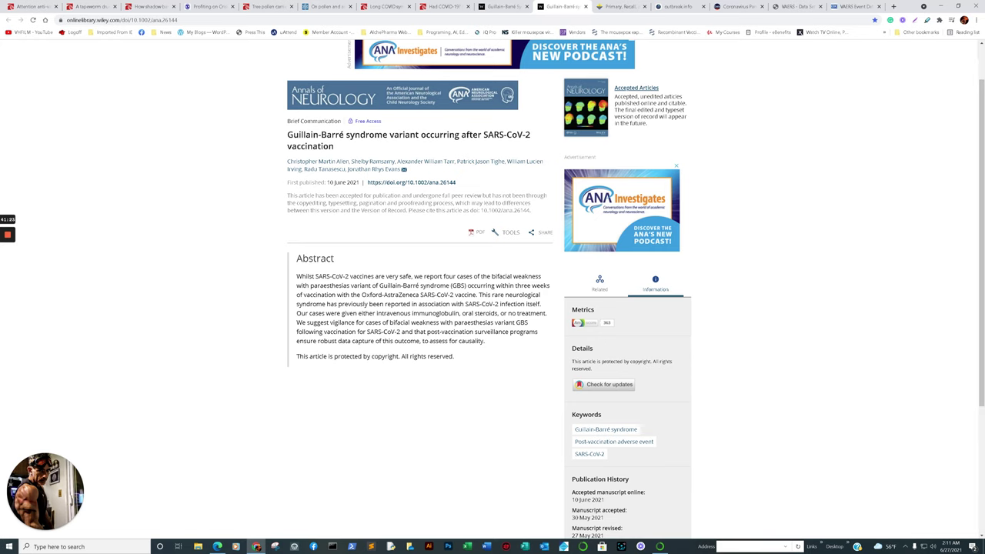
{"action": "left_click", "coordinate": [796, 6]}
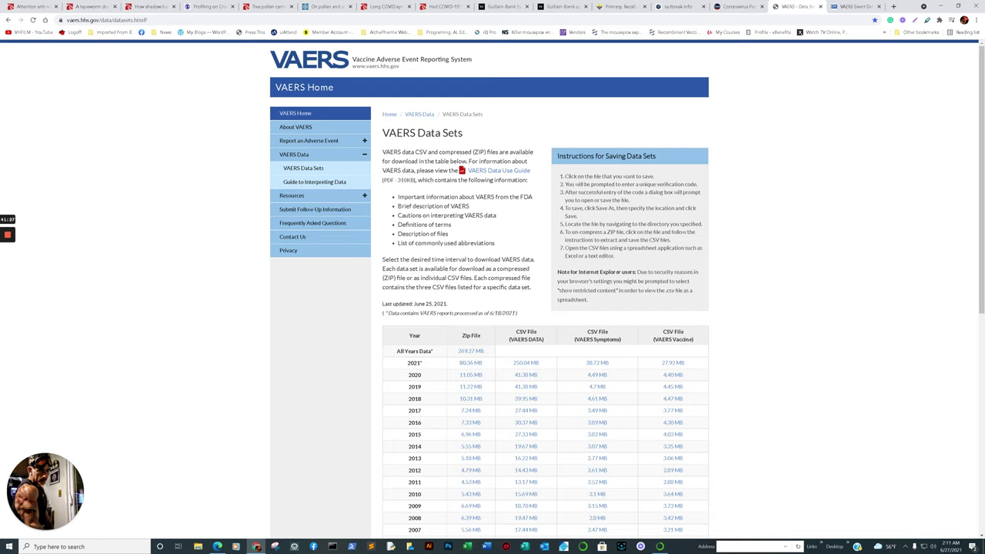
{"action": "left_click_drag", "start_coordinate": [490, 313], "coordinate": [515, 314]}
{"action": "mouse_move", "coordinate": [217, 547]}
{"action": "left_click", "coordinate": [218, 509]}
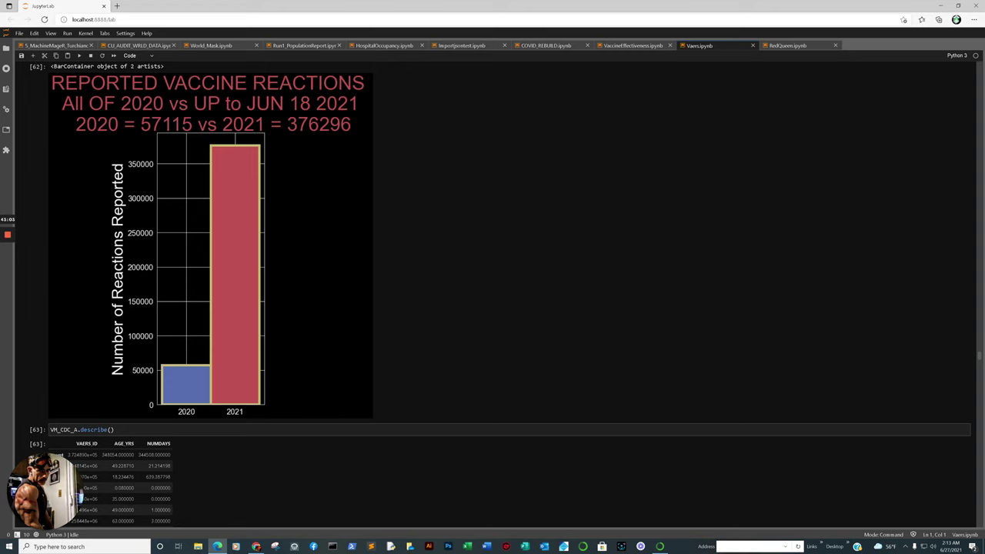
Review the VM_CDC_A summary statistics and the vyouth table of death reports filtered by AGE_YRS below 22
{"action": "scroll", "coordinate": [492, 293], "scroll_direction": "down", "scroll_amount": 5}
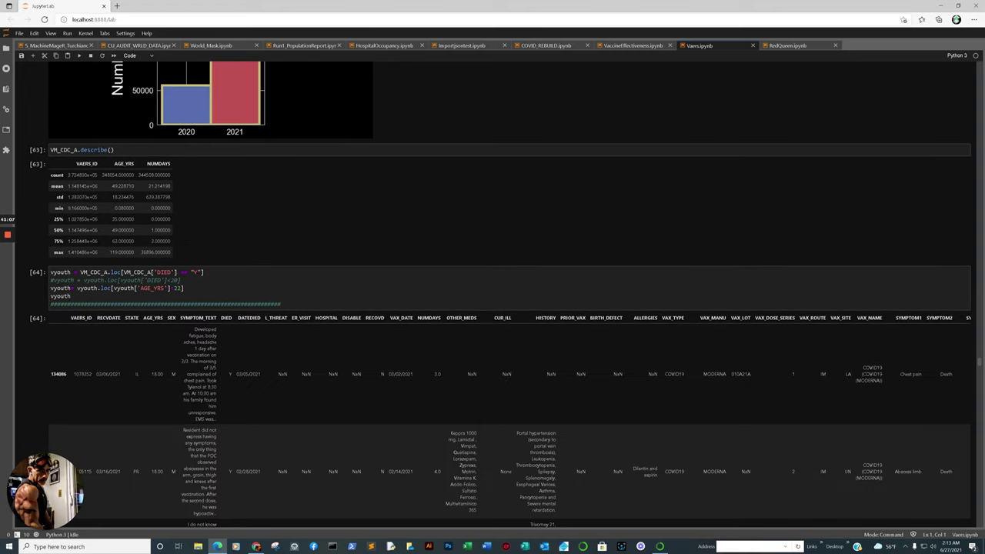
{"action": "scroll", "coordinate": [493, 293], "scroll_direction": "down", "scroll_amount": 3}
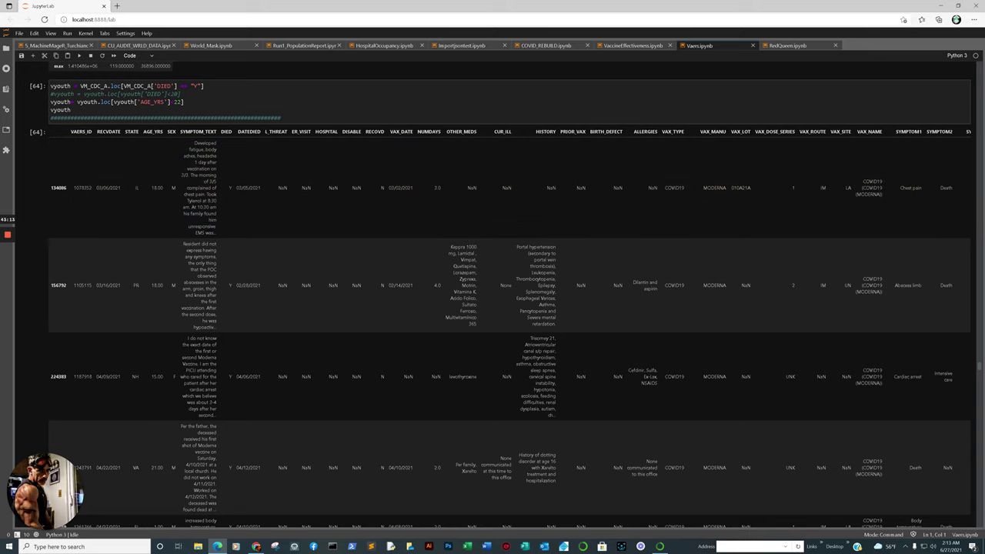
{"action": "scroll", "coordinate": [493, 293], "scroll_direction": "down", "scroll_amount": 3}
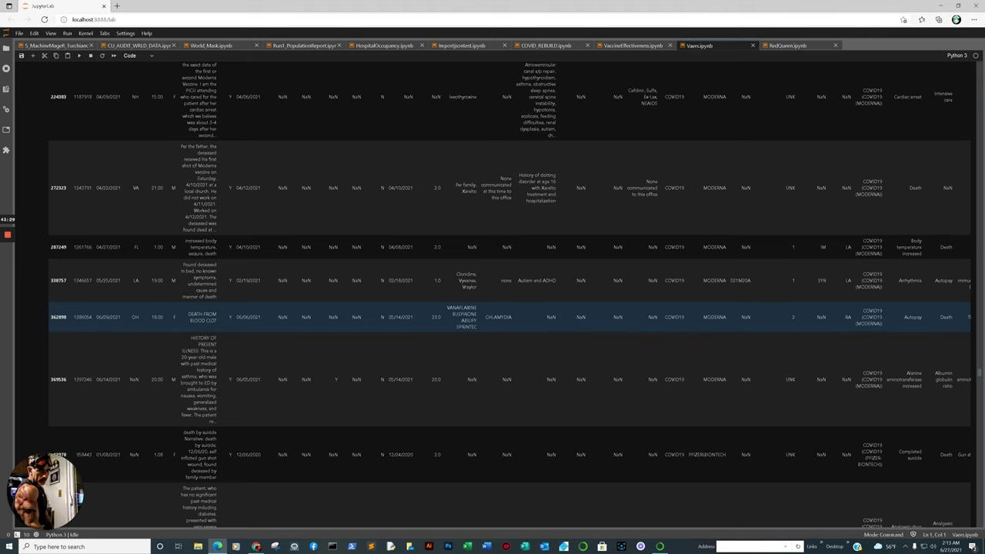
{"action": "scroll", "coordinate": [508, 331], "scroll_direction": "down", "scroll_amount": 3}
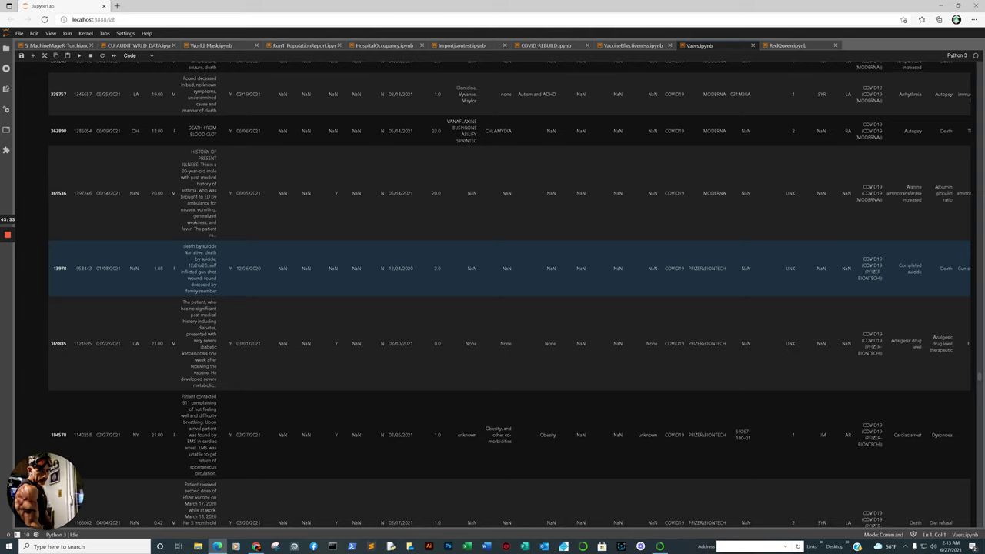
{"action": "scroll", "coordinate": [508, 292], "scroll_direction": "down", "scroll_amount": 20}
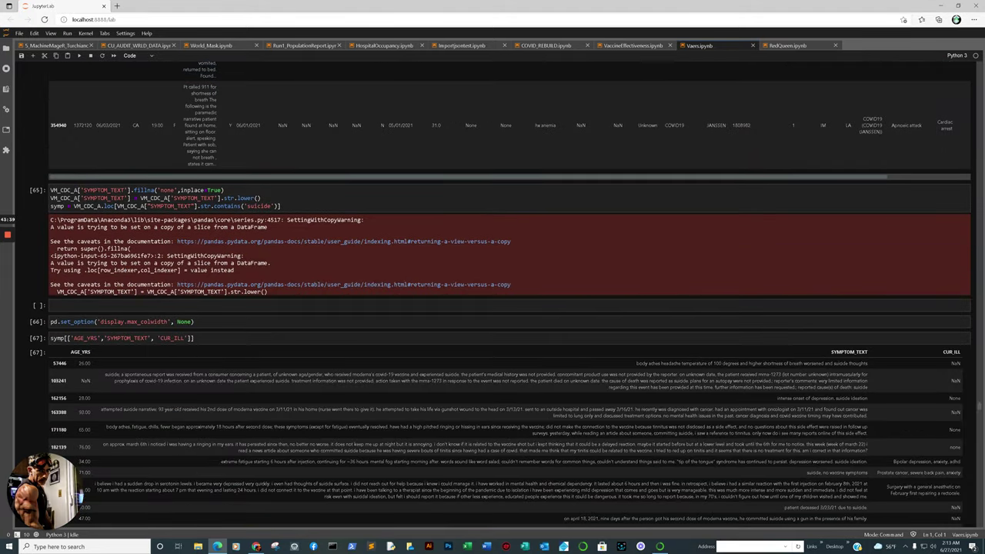
Review the age, symptom text and current illness of the records whose symptom text contains "suicide"
{"action": "scroll", "coordinate": [508, 292], "scroll_direction": "down", "scroll_amount": 15}
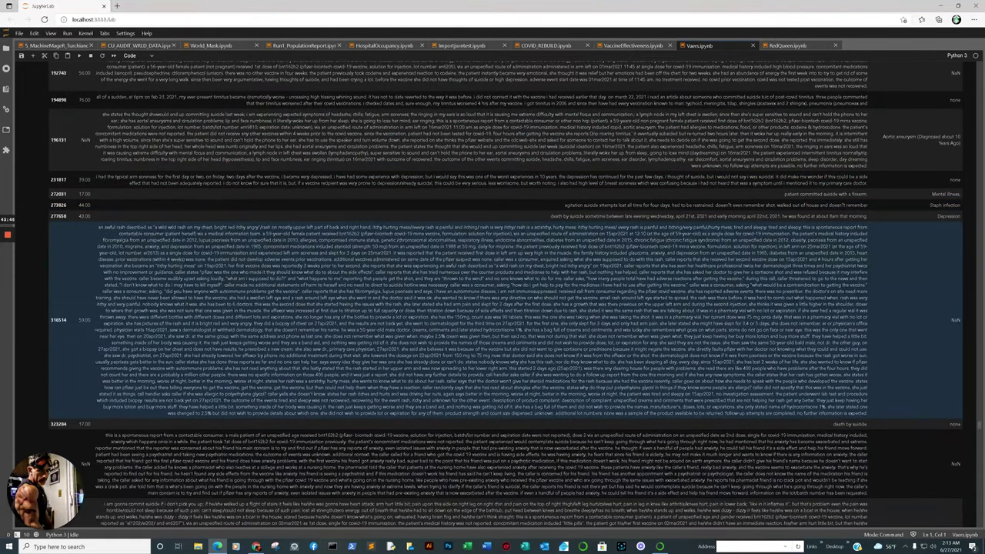
{"action": "scroll", "coordinate": [508, 292], "scroll_direction": "down", "scroll_amount": 6}
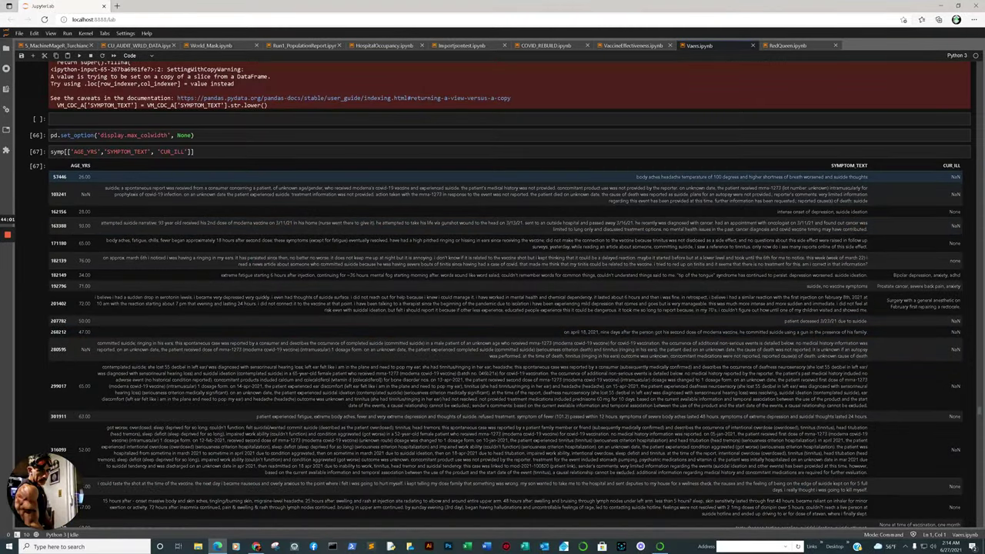
{"action": "scroll", "coordinate": [508, 292], "scroll_direction": "down", "scroll_amount": 15}
{"action": "scroll", "coordinate": [508, 293], "scroll_direction": "down", "scroll_amount": 10}
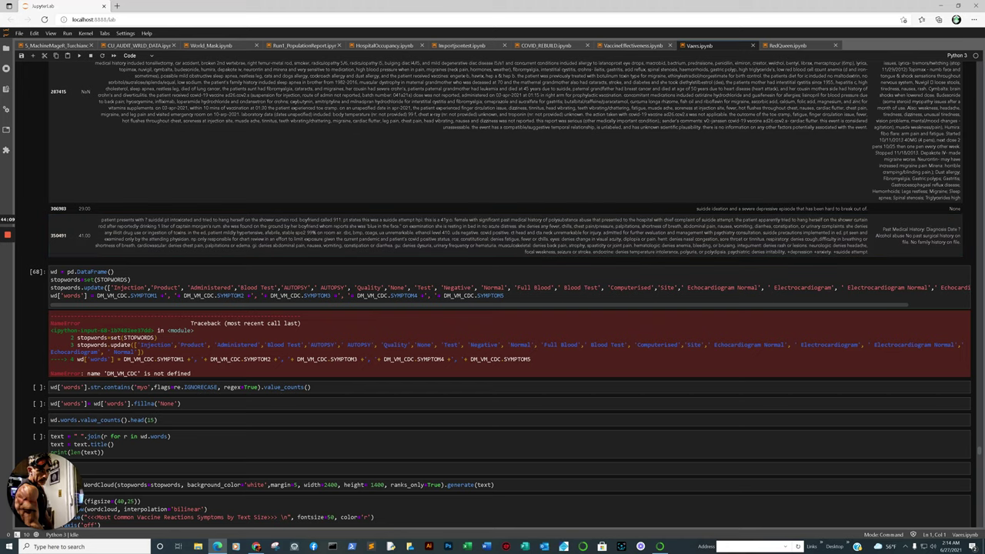
Look over the unexecuted word cloud and plotting cells, and return to the stopwords cell with the DM_VM_CDC error
{"action": "scroll", "coordinate": [80, 498], "scroll_direction": "down", "scroll_amount": 10}
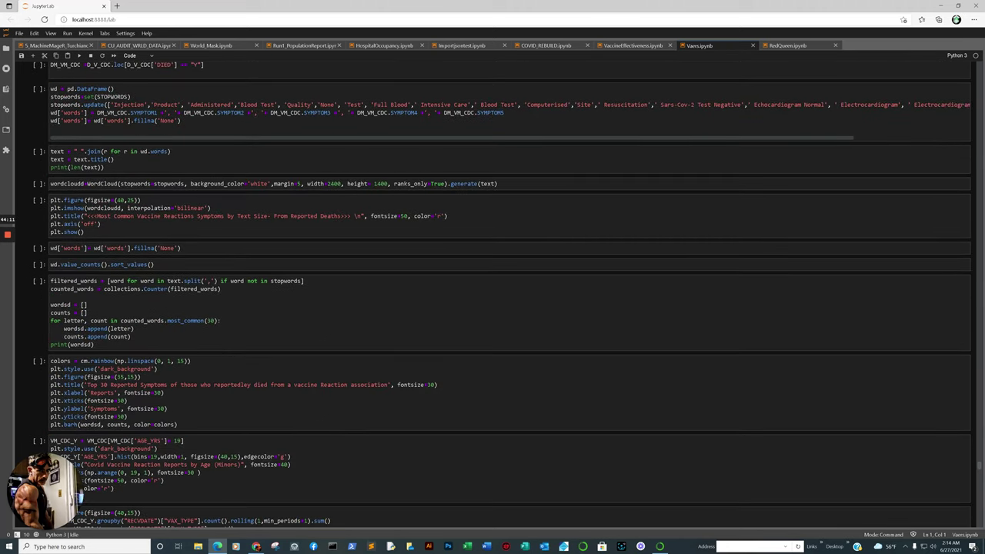
{"action": "scroll", "coordinate": [79, 497], "scroll_direction": "down", "scroll_amount": 20}
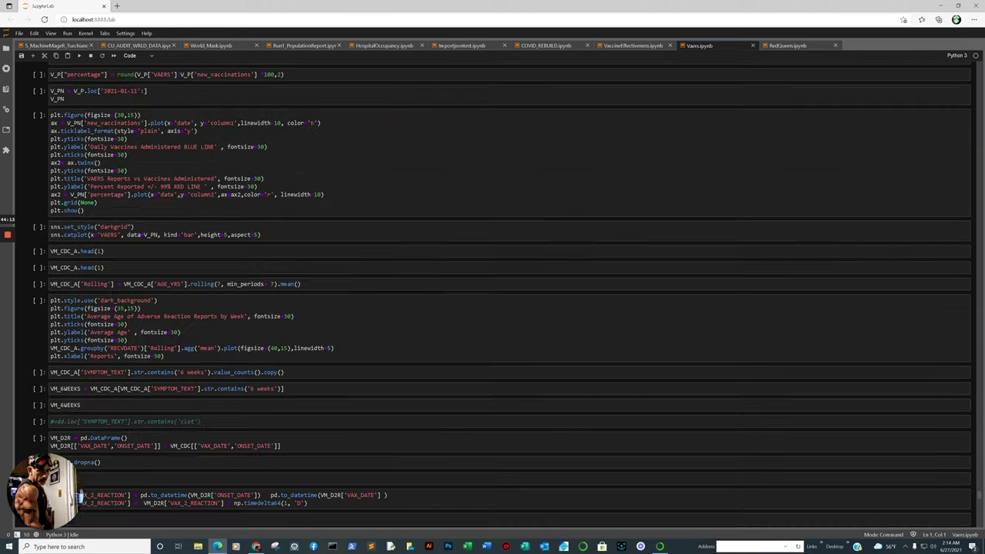
{"action": "scroll", "coordinate": [79, 497], "scroll_direction": "up", "scroll_amount": 20}
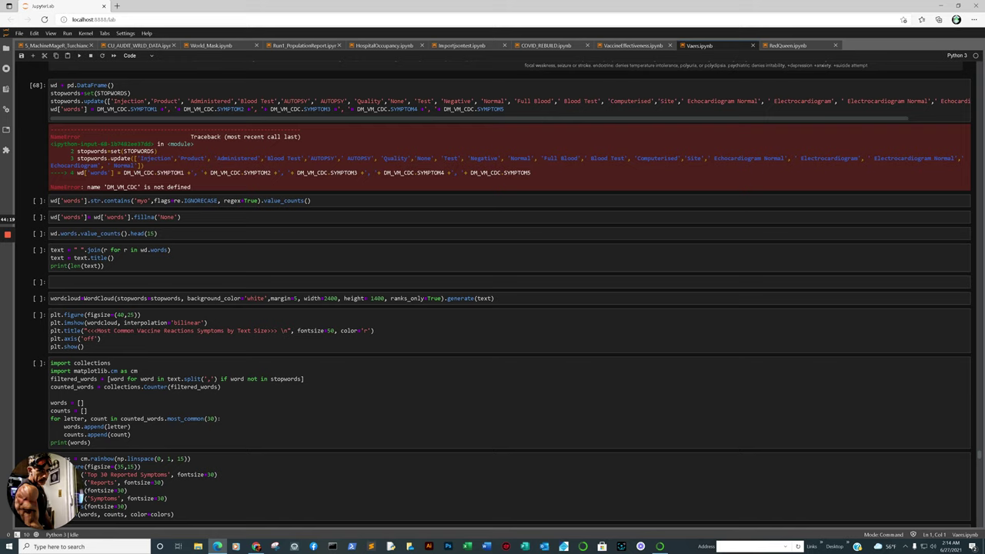
Replace DM_VM_CDC with VM_CDC for SYMPTOM1, SYMPTOM2 and SYMPTOM3 in the wd['words'] line of the stopwords cell
{"action": "left_click", "coordinate": [108, 108]}
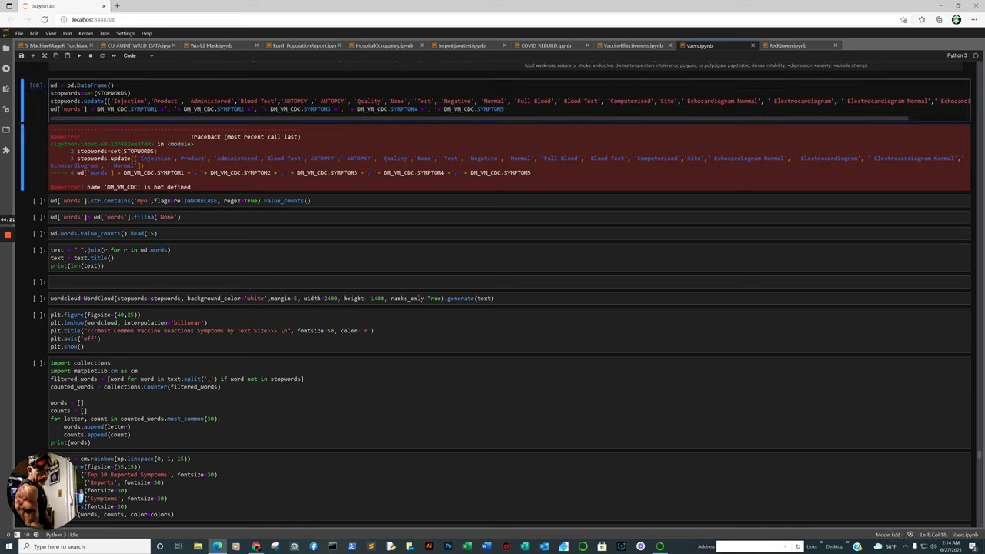
{"action": "key", "text": "BackSpace"}
{"action": "key", "text": "BackSpace"}
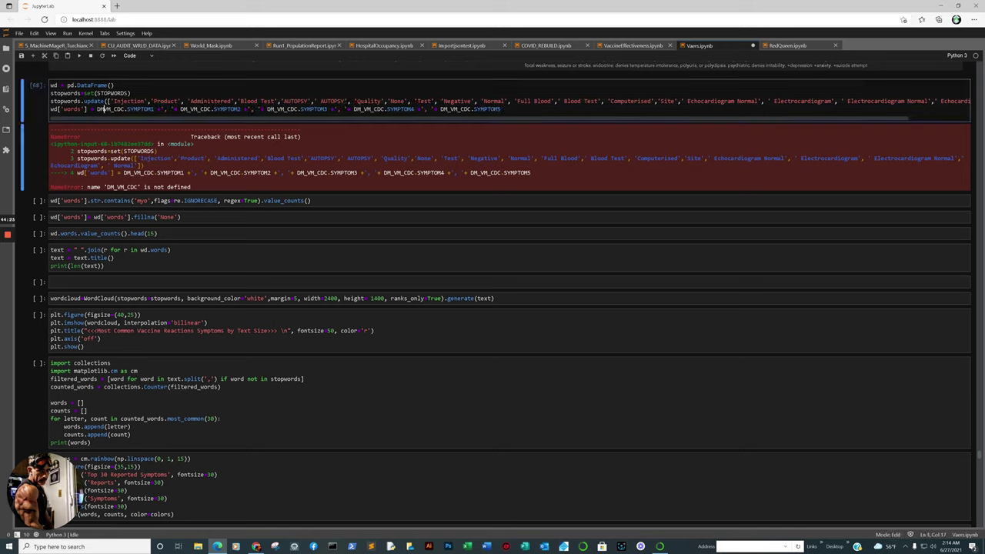
{"action": "key", "text": "BackSpace"}
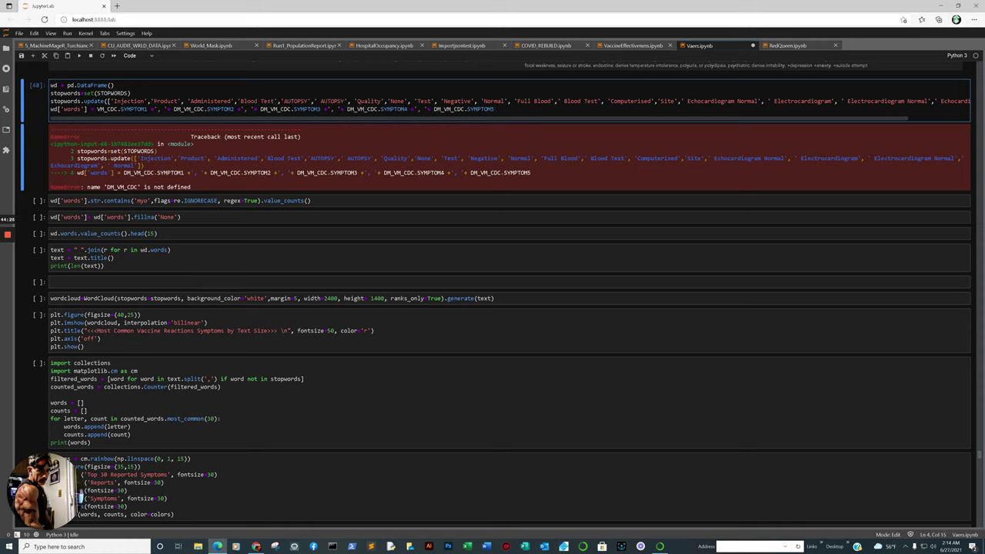
{"action": "left_click", "coordinate": [185, 108]}
{"action": "key", "text": "BackSpace"}
{"action": "key", "text": "BackSpace"}
{"action": "key", "text": "BackSpace"}
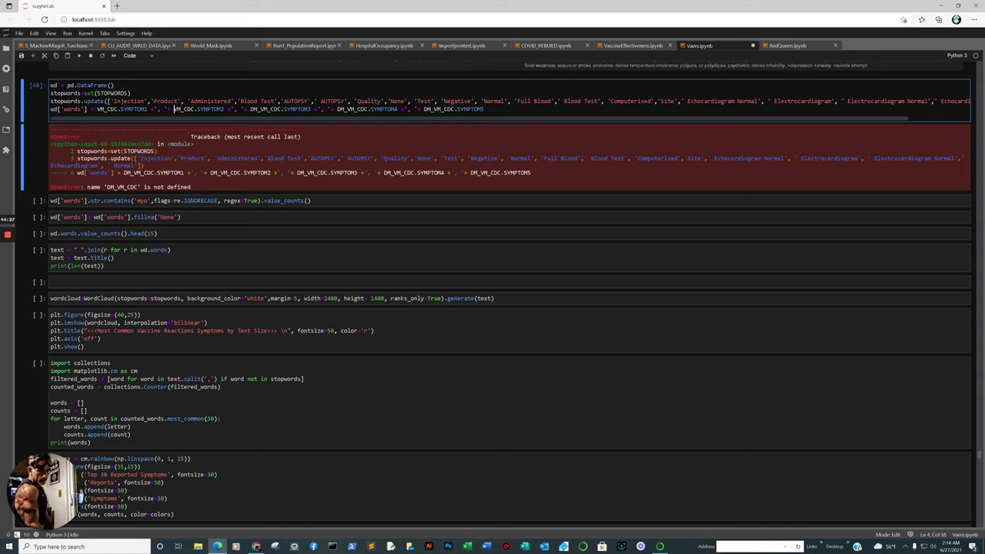
{"action": "left_click", "coordinate": [260, 108]}
{"action": "key", "text": "BackSpace"}
{"action": "key", "text": "BackSpace"}
{"action": "key", "text": "BackSpace"}
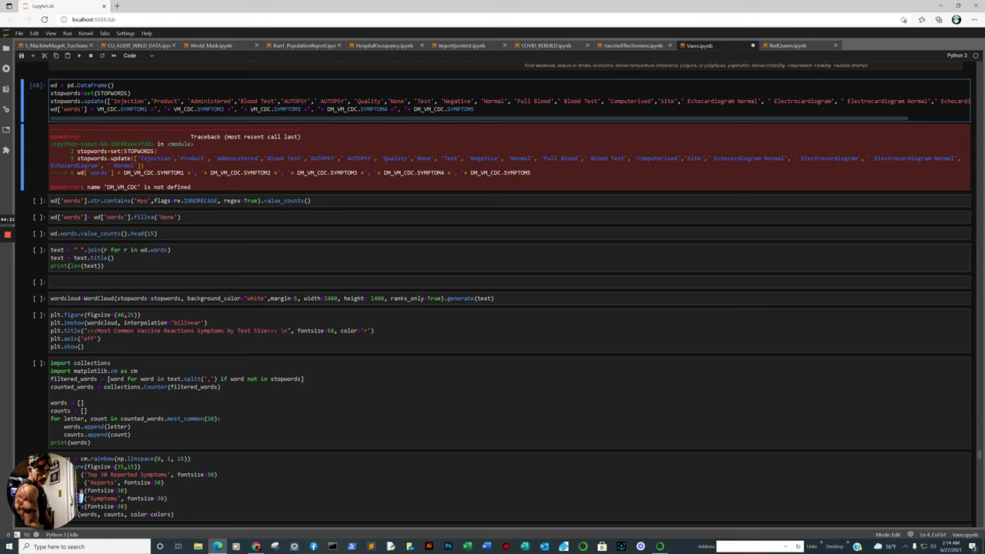
Replace DM_VM_CDC with VM_CDC for SYMPTOM4 and SYMPTOM5 in the same wd['words'] line
{"action": "left_click", "coordinate": [336, 109]}
{"action": "key", "text": "BackSpace"}
{"action": "key", "text": "BackSpace"}
{"action": "key", "text": "BackSpace"}
{"action": "key", "text": "BackSpace"}
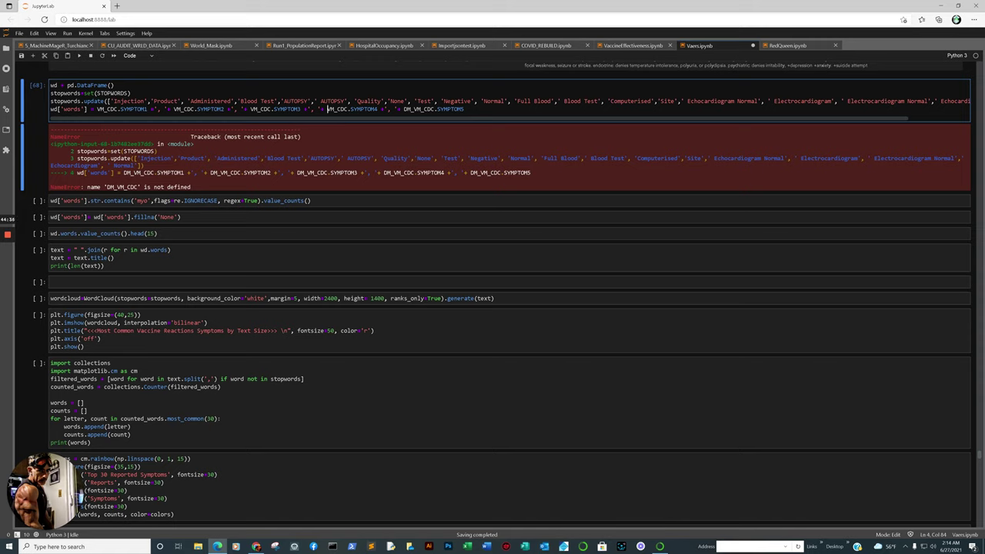
{"action": "left_click", "coordinate": [408, 109]}
{"action": "key", "text": "BackSpace"}
{"action": "key", "text": "BackSpace"}
{"action": "key", "text": "BackSpace"}
{"action": "key", "text": "BackSpace"}
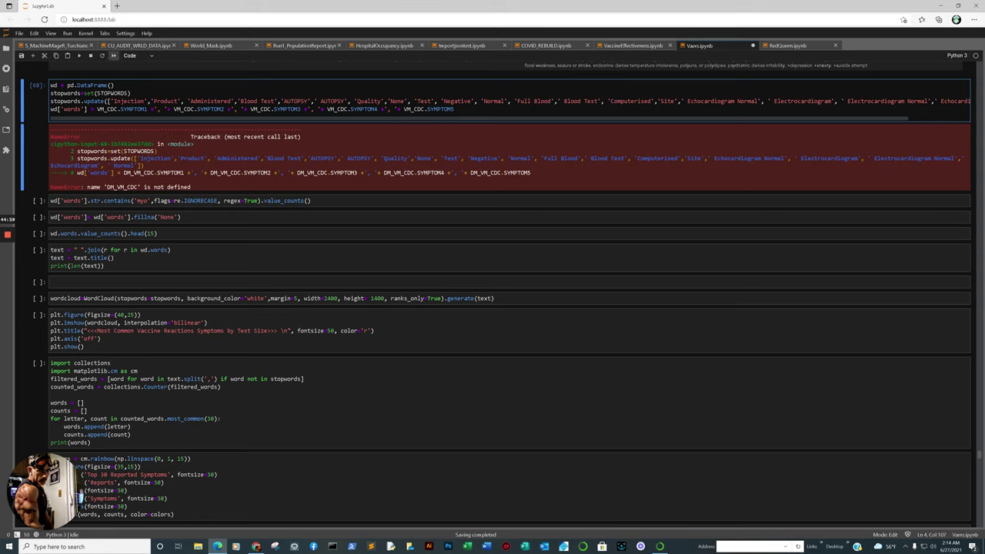
Restart the kernel and rerun all cells of the Vaers.ipynb notebook
{"action": "left_click", "coordinate": [86, 33]}
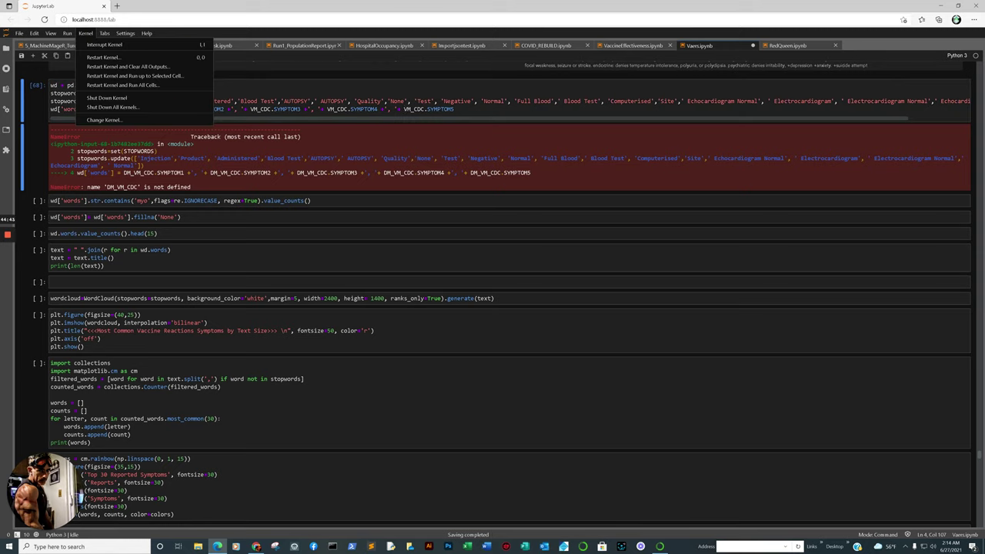
{"action": "left_click", "coordinate": [149, 85]}
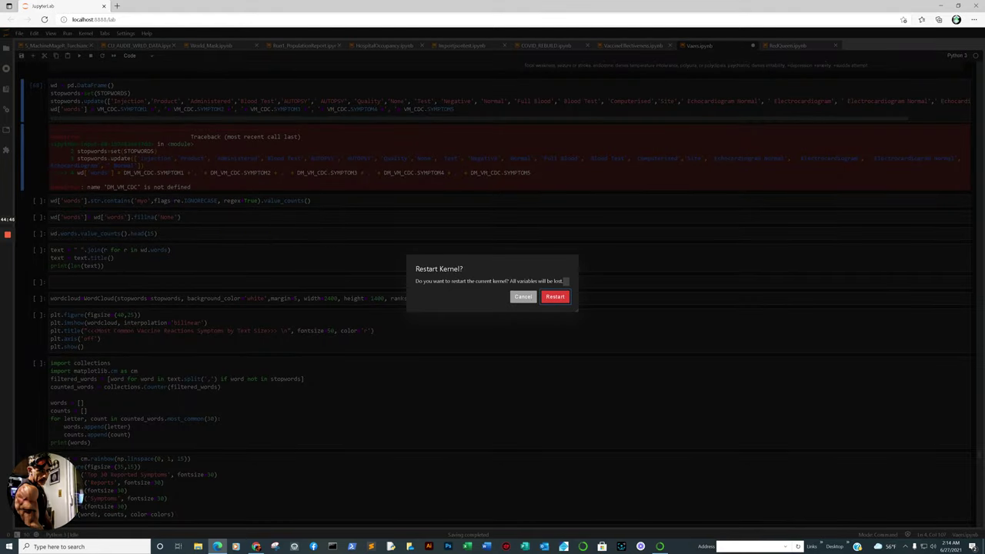
{"action": "left_click", "coordinate": [555, 296]}
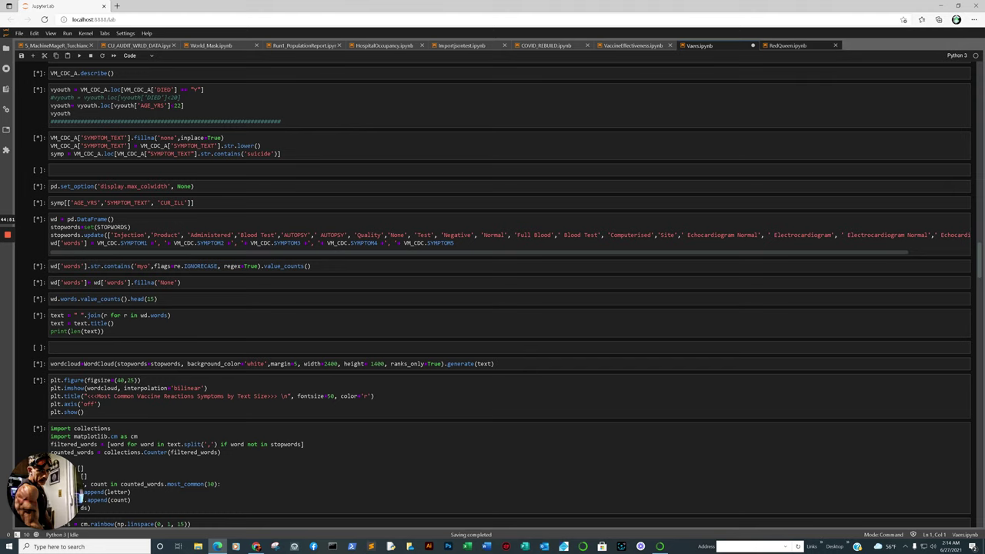
Open the RedQueen.ipynb notebook and review the Vaccine to Variant charts for the USA and India
{"action": "left_click", "coordinate": [785, 45]}
{"action": "scroll", "coordinate": [508, 307], "scroll_direction": "down", "scroll_amount": 20}
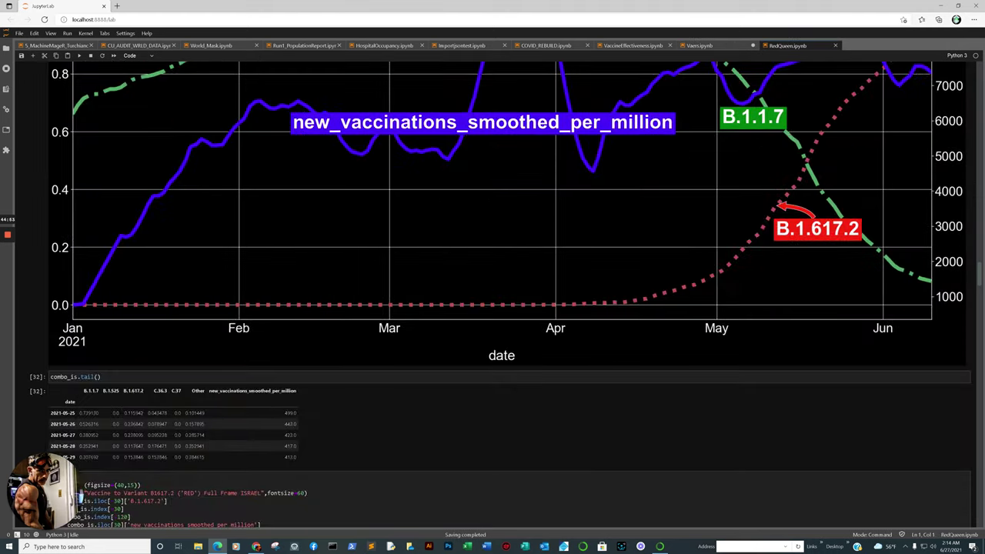
{"action": "scroll", "coordinate": [508, 307], "scroll_direction": "up", "scroll_amount": 20}
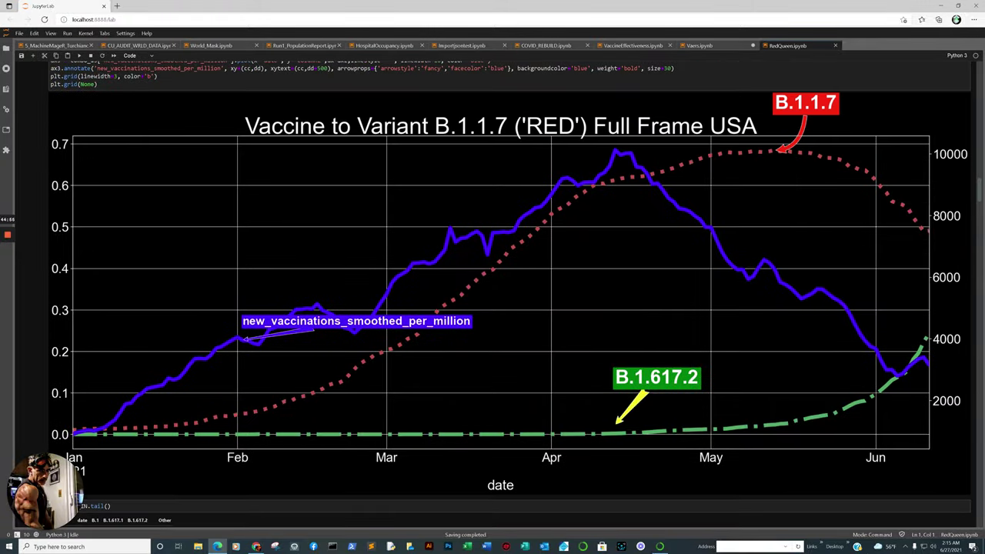
{"action": "scroll", "coordinate": [508, 308], "scroll_direction": "down", "scroll_amount": 20}
{"action": "scroll", "coordinate": [508, 293], "scroll_direction": "down", "scroll_amount": 10}
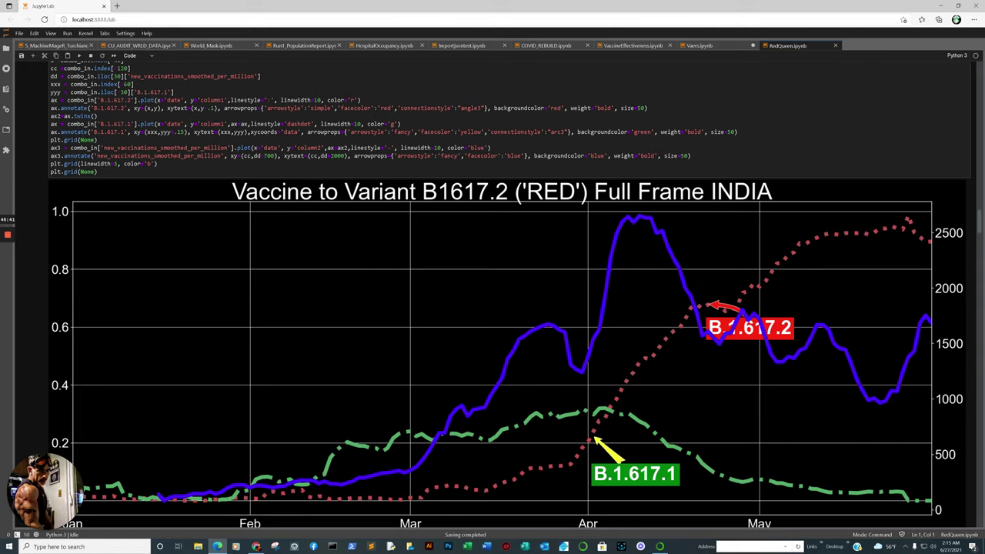
Review the Vaccine to Variant B1617.2 charts for England and Israel
{"action": "scroll", "coordinate": [508, 292], "scroll_direction": "down", "scroll_amount": 3}
{"action": "scroll", "coordinate": [508, 293], "scroll_direction": "down", "scroll_amount": 9}
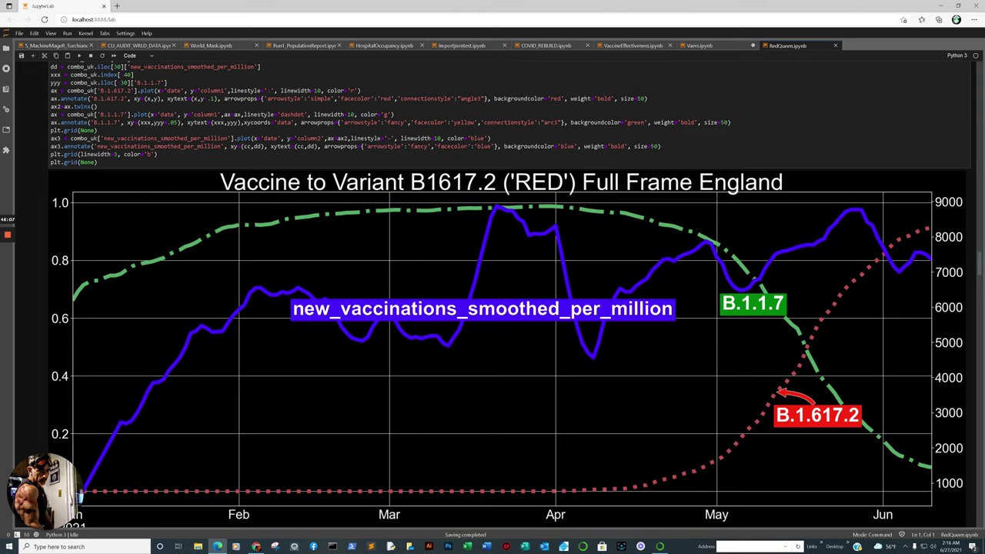
{"action": "scroll", "coordinate": [508, 308], "scroll_direction": "down", "scroll_amount": 15}
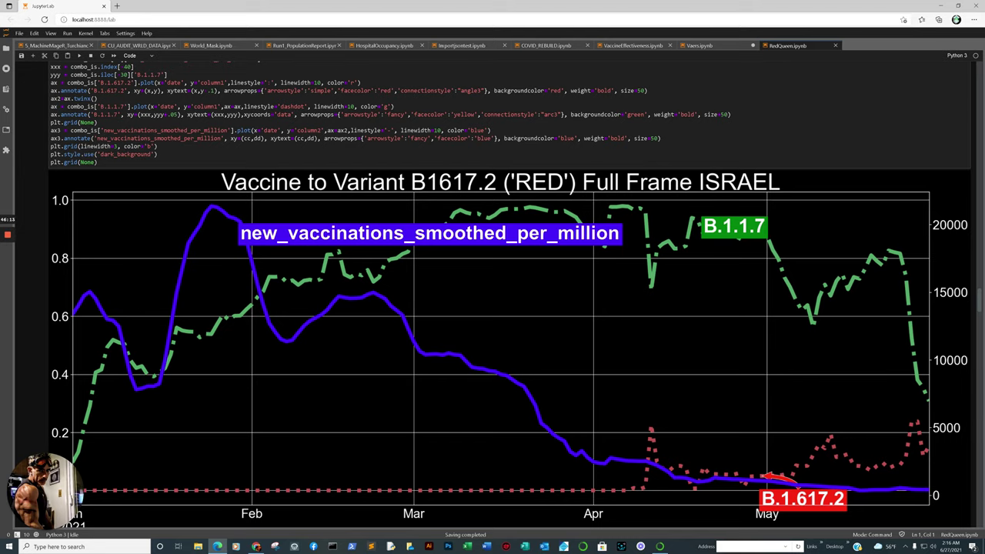
Review the Israel Vaccine to Variant chart and the Vaccination to Variant correlation heatmaps in the RedQueen notebook
{"action": "scroll", "coordinate": [508, 308], "scroll_direction": "down", "scroll_amount": 2}
{"action": "scroll", "coordinate": [508, 308], "scroll_direction": "up", "scroll_amount": 8}
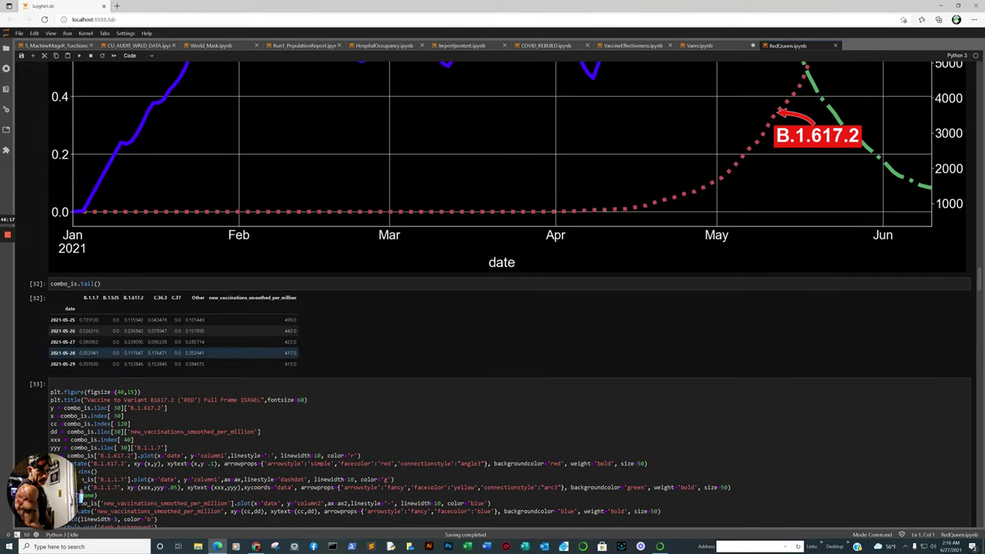
{"action": "scroll", "coordinate": [508, 308], "scroll_direction": "down", "scroll_amount": 10}
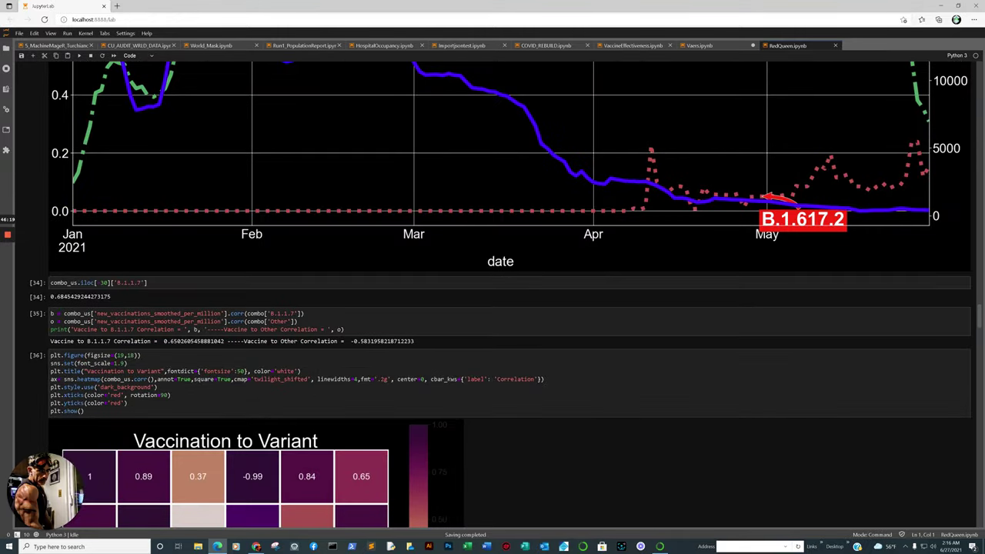
{"action": "scroll", "coordinate": [508, 308], "scroll_direction": "down", "scroll_amount": 4}
{"action": "scroll", "coordinate": [354, 454], "scroll_direction": "down", "scroll_amount": 20}
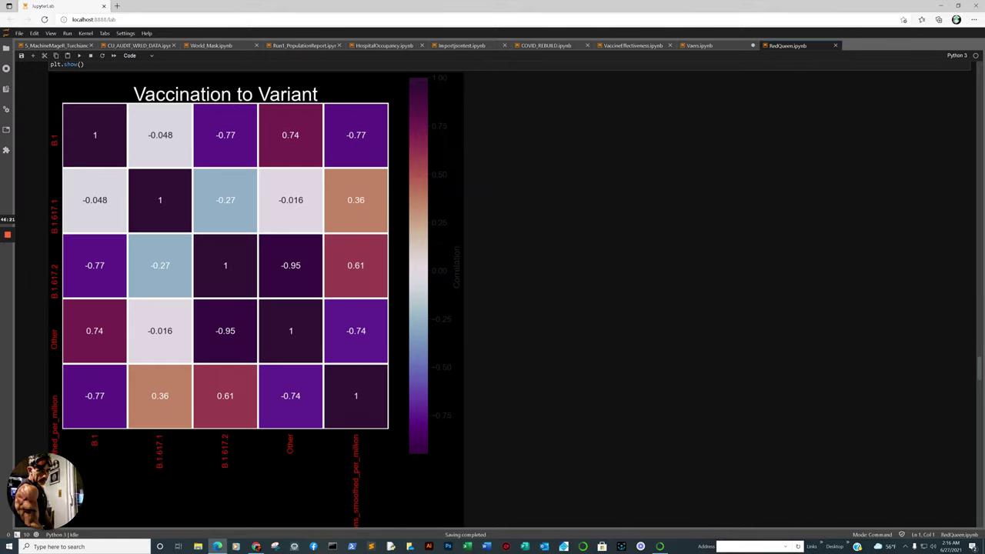
{"action": "scroll", "coordinate": [354, 453], "scroll_direction": "down", "scroll_amount": 20}
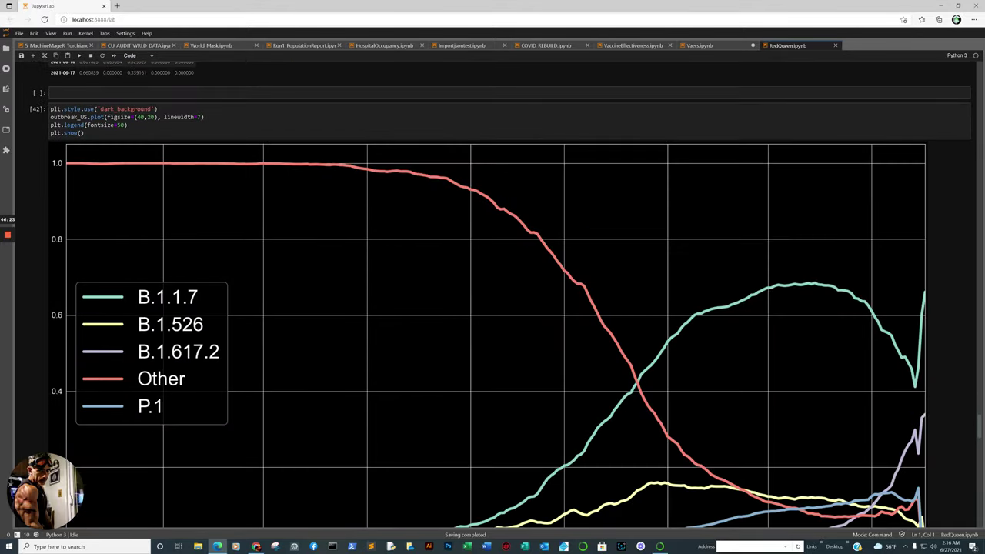
Examine the US variant share line chart, the B.1.1.7 residual plot and the Vaccine_To_variant regression plot
{"action": "scroll", "coordinate": [508, 292], "scroll_direction": "down", "scroll_amount": 1}
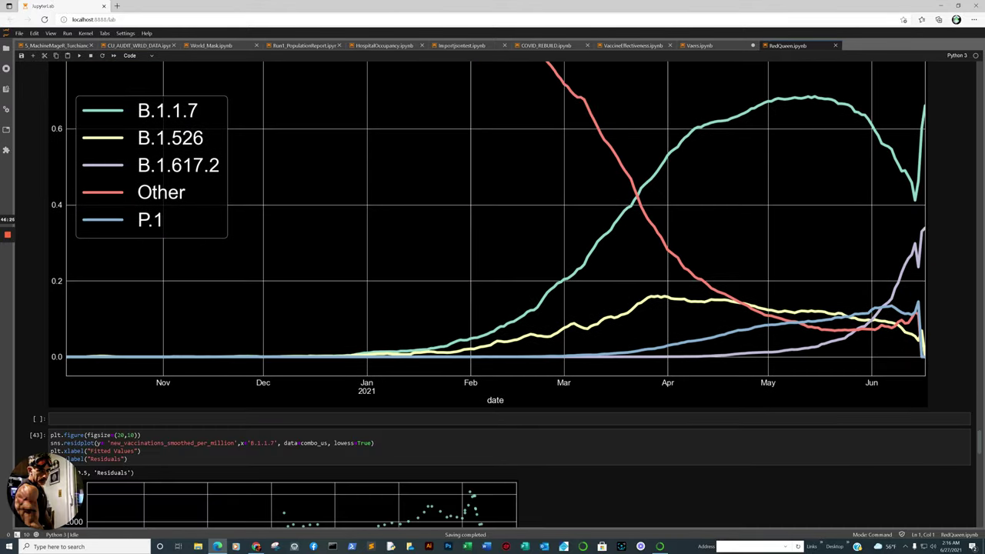
{"action": "scroll", "coordinate": [508, 292], "scroll_direction": "down", "scroll_amount": 3}
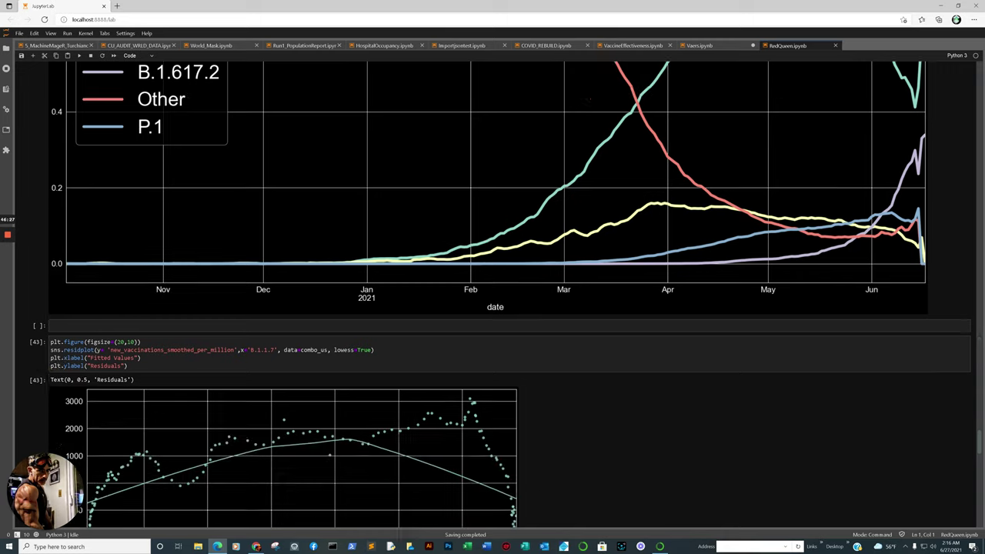
{"action": "scroll", "coordinate": [508, 293], "scroll_direction": "down", "scroll_amount": 3}
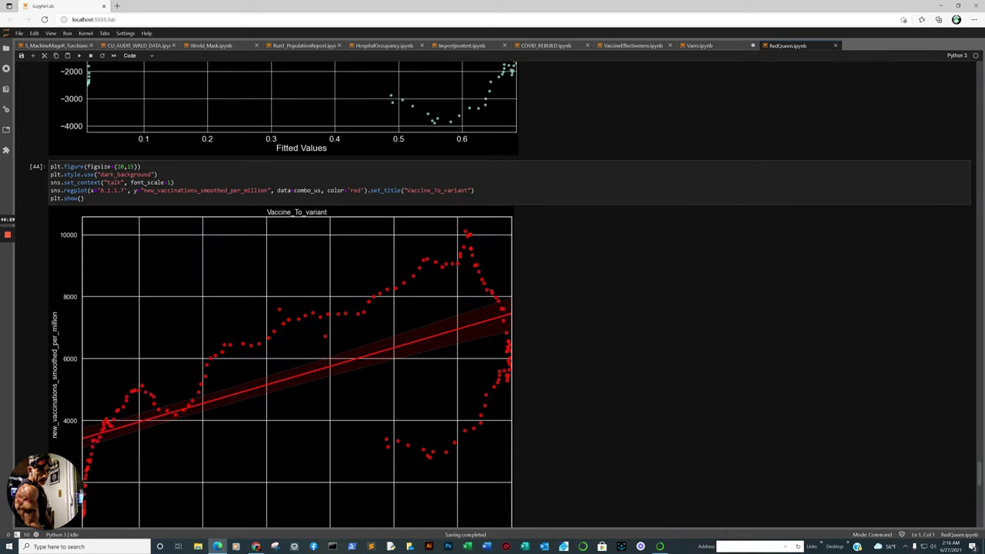
{"action": "scroll", "coordinate": [79, 500], "scroll_direction": "down", "scroll_amount": 2}
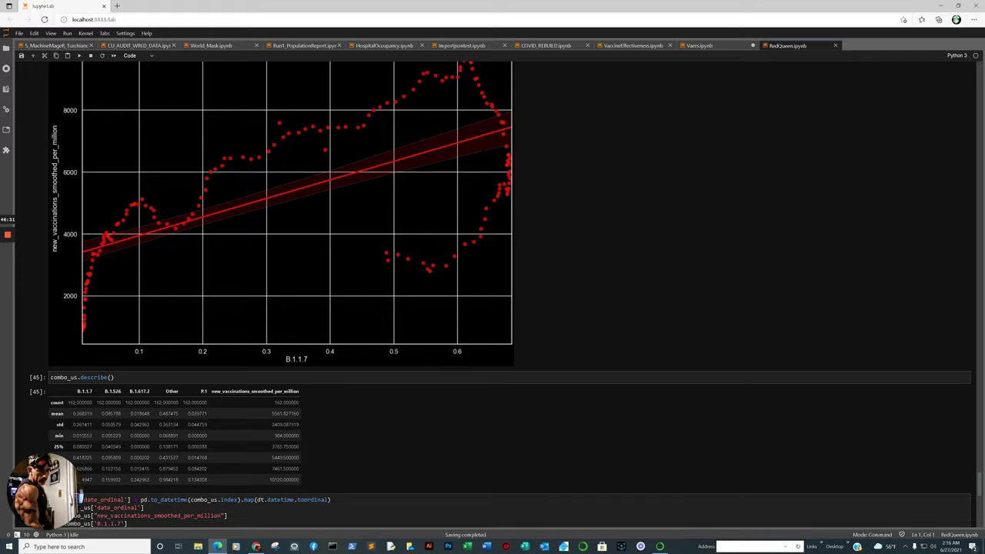
{"action": "scroll", "coordinate": [79, 499], "scroll_direction": "down", "scroll_amount": 4}
{"action": "scroll", "coordinate": [79, 499], "scroll_direction": "up", "scroll_amount": 5}
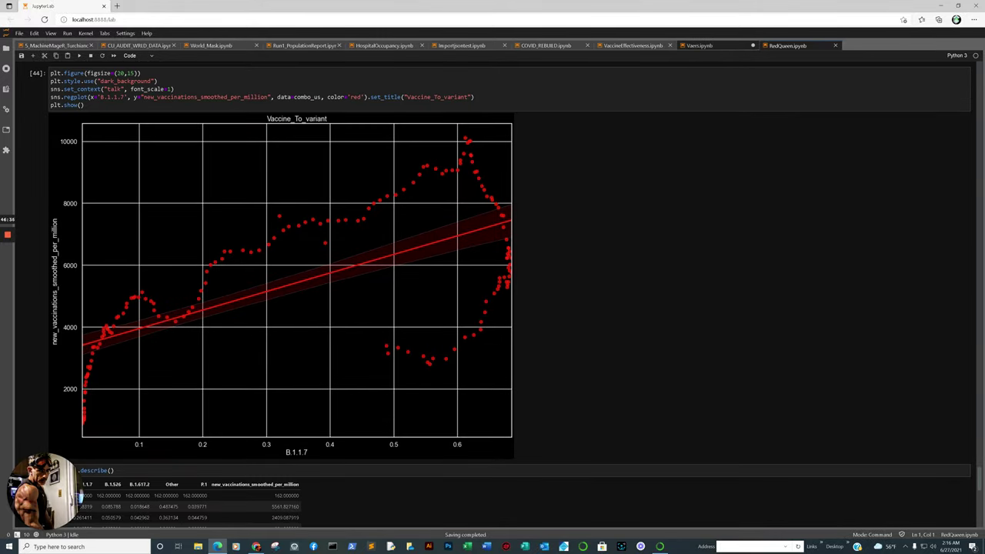
Return to the Vaers.ipynb notebook and find the regenerated word cloud of the most common vaccine reaction symptoms
{"action": "left_click", "coordinate": [699, 45]}
{"action": "scroll", "coordinate": [508, 292], "scroll_direction": "up", "scroll_amount": 10}
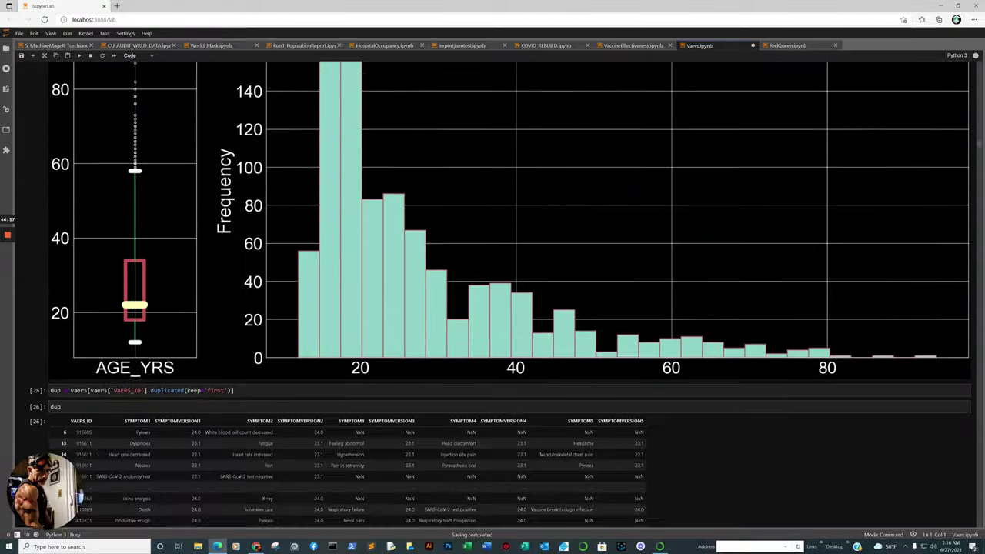
{"action": "scroll", "coordinate": [508, 293], "scroll_direction": "down", "scroll_amount": 1}
{"action": "scroll", "coordinate": [508, 292], "scroll_direction": "up", "scroll_amount": 4}
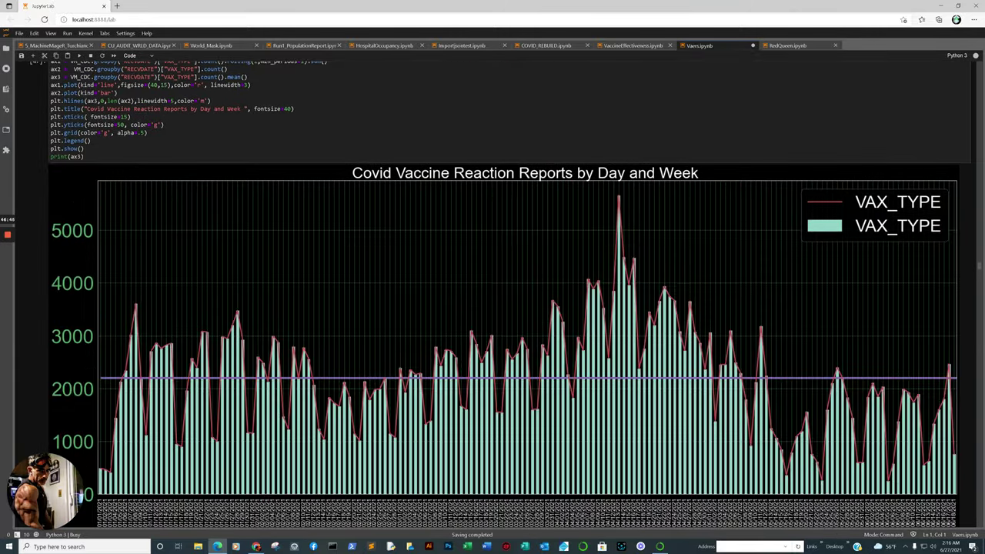
{"action": "scroll", "coordinate": [508, 308], "scroll_direction": "down", "scroll_amount": 20}
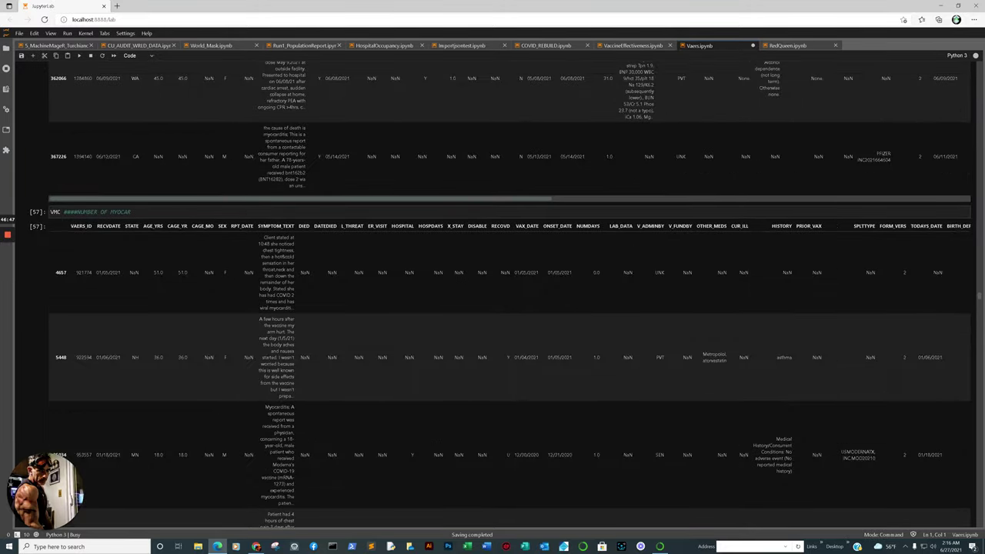
{"action": "scroll", "coordinate": [508, 308], "scroll_direction": "down", "scroll_amount": 20}
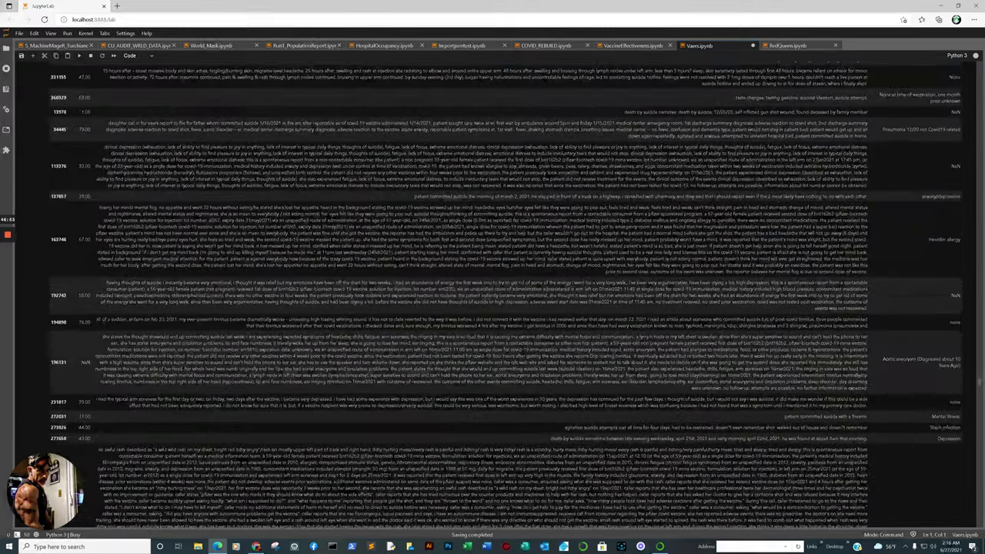
{"action": "scroll", "coordinate": [509, 307], "scroll_direction": "down", "scroll_amount": 15}
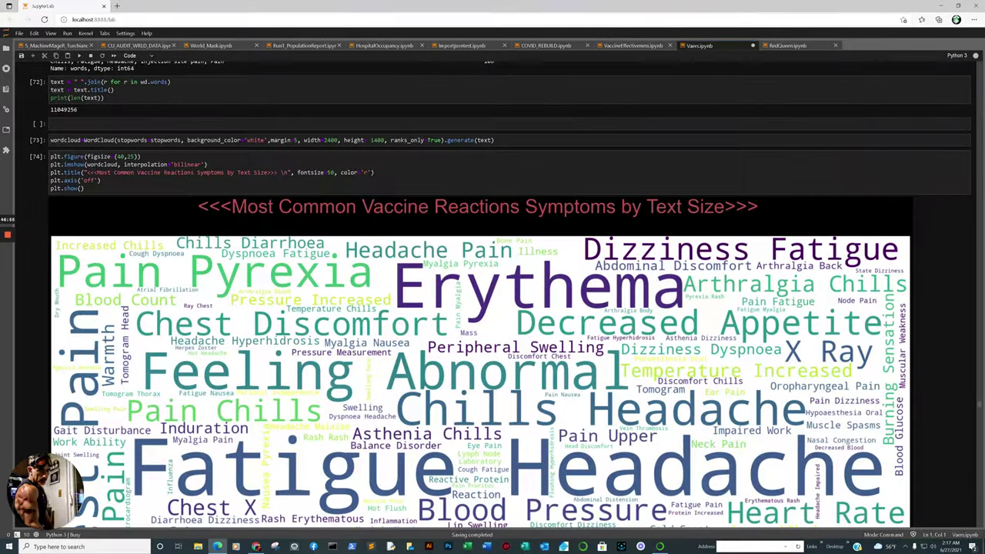
{"action": "scroll", "coordinate": [508, 308], "scroll_direction": "up", "scroll_amount": 15}
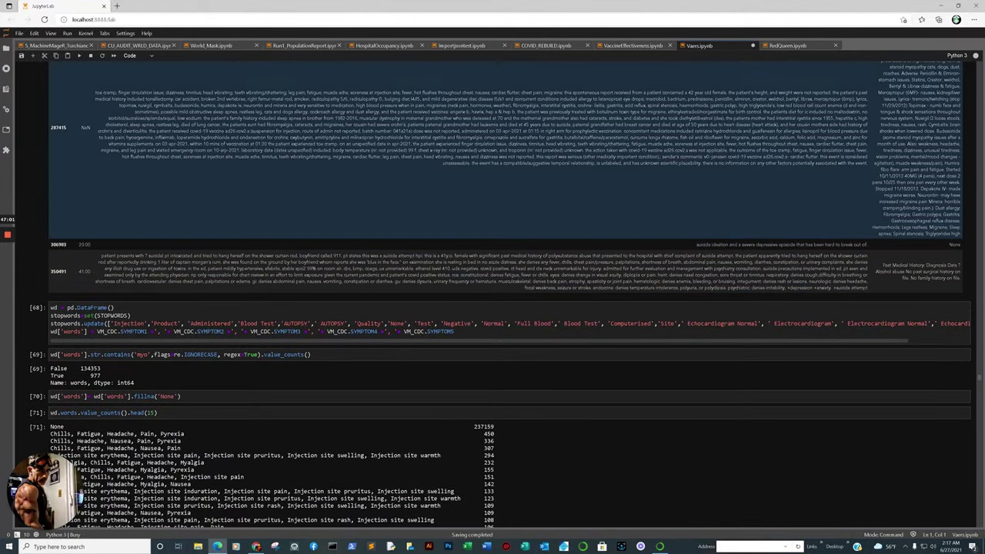
{"action": "scroll", "coordinate": [508, 308], "scroll_direction": "up", "scroll_amount": 2}
{"action": "scroll", "coordinate": [508, 308], "scroll_direction": "down", "scroll_amount": 10}
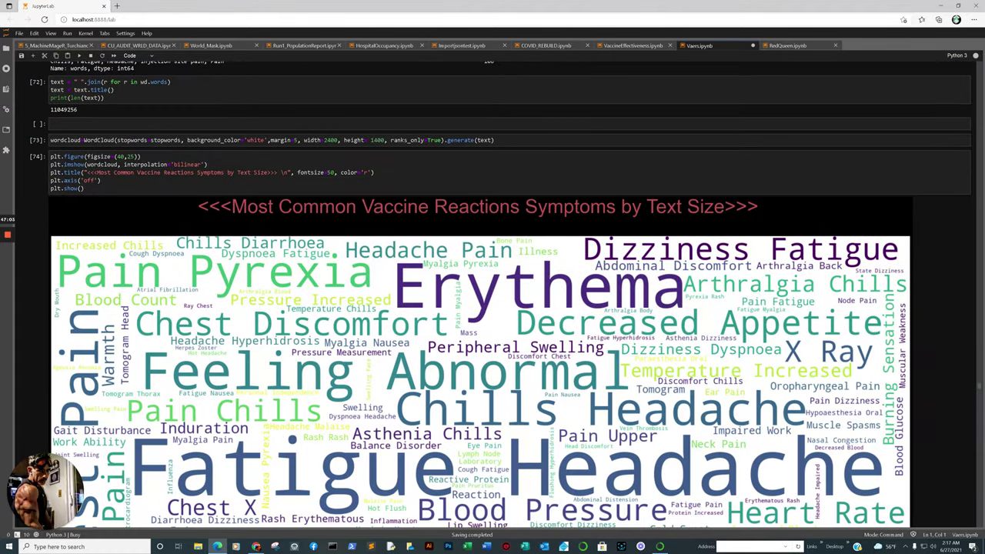
{"action": "scroll", "coordinate": [509, 308], "scroll_direction": "down", "scroll_amount": 5}
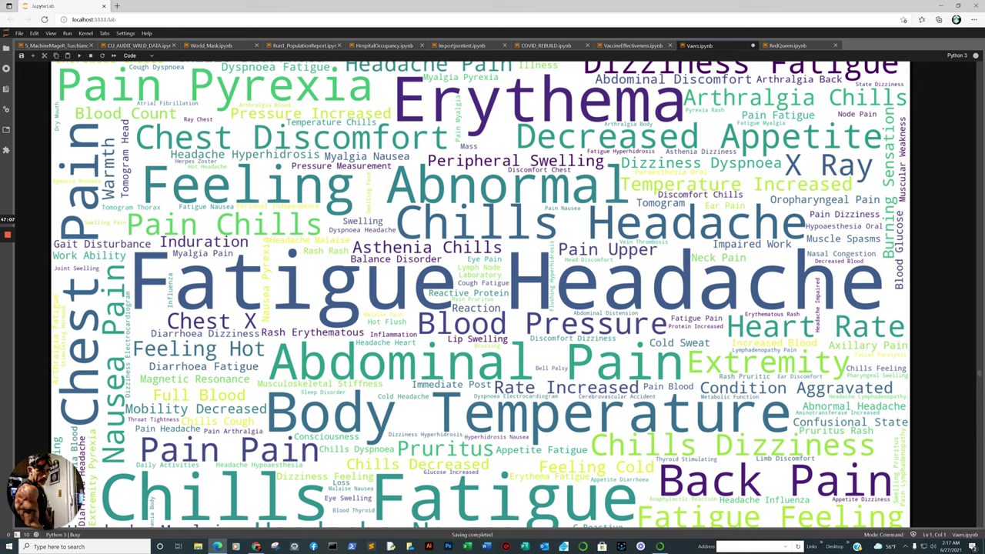
Reduce the page zoom to 90% and examine the full Most Common Vaccine Reactions Symptoms word cloud
{"action": "key", "text": "ctrl+minus"}
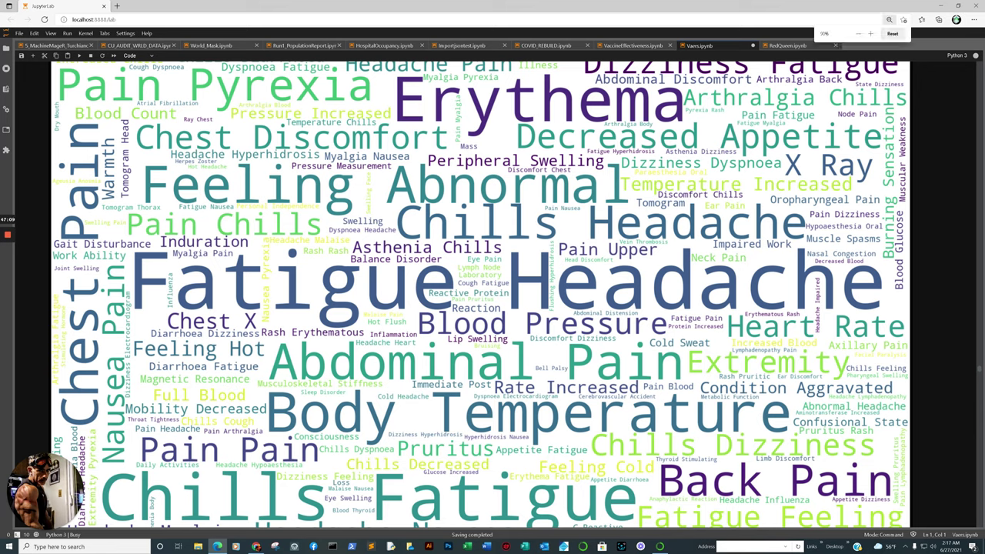
{"action": "key", "text": "ctrl+minus"}
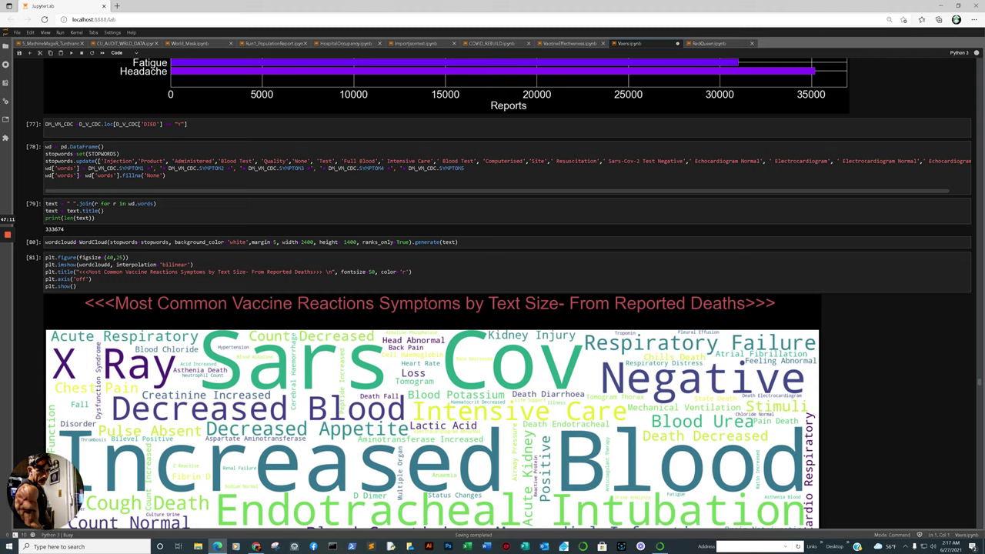
{"action": "scroll", "coordinate": [508, 292], "scroll_direction": "up", "scroll_amount": 12}
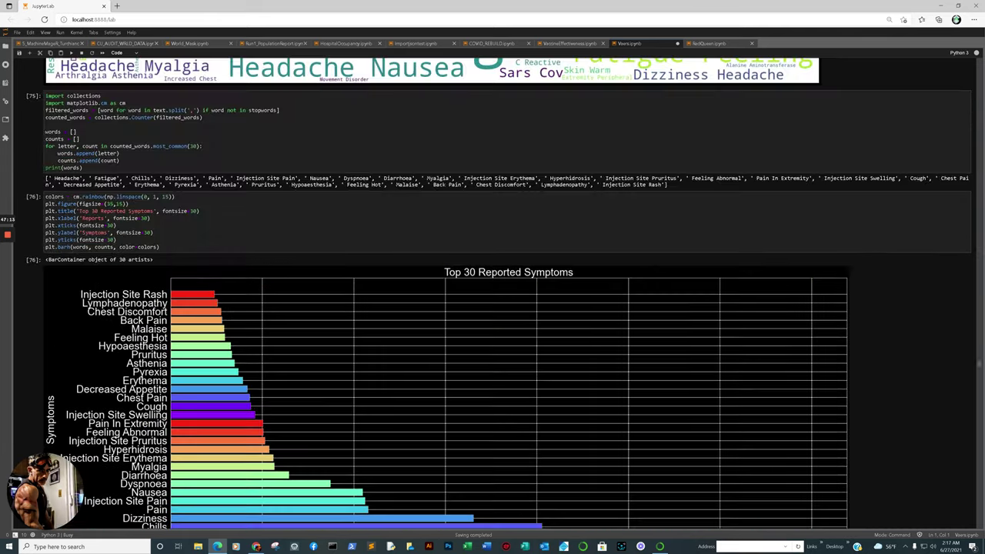
{"action": "scroll", "coordinate": [508, 292], "scroll_direction": "up", "scroll_amount": 8}
{"action": "scroll", "coordinate": [508, 292], "scroll_direction": "up", "scroll_amount": 4}
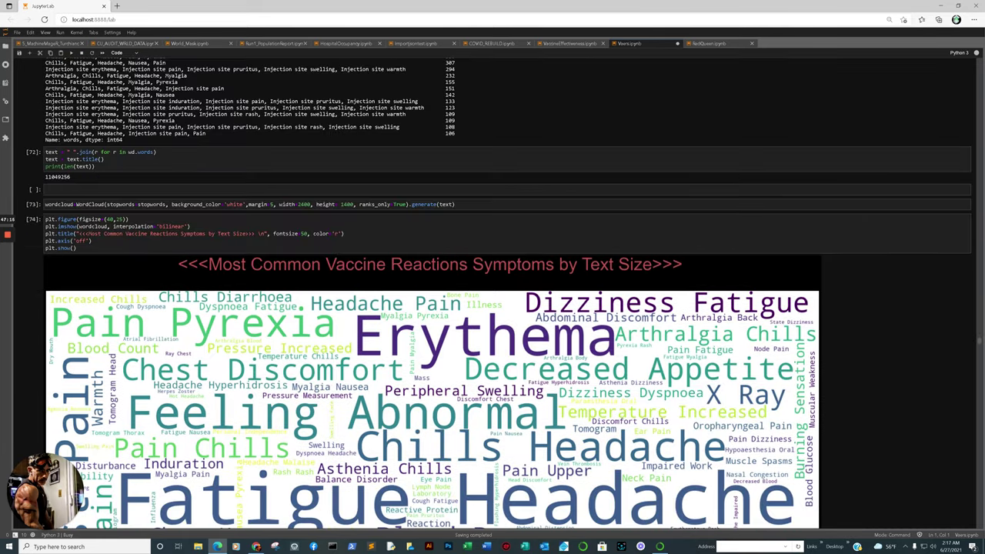
{"action": "scroll", "coordinate": [508, 293], "scroll_direction": "down", "scroll_amount": 4}
{"action": "scroll", "coordinate": [508, 292], "scroll_direction": "down", "scroll_amount": 2}
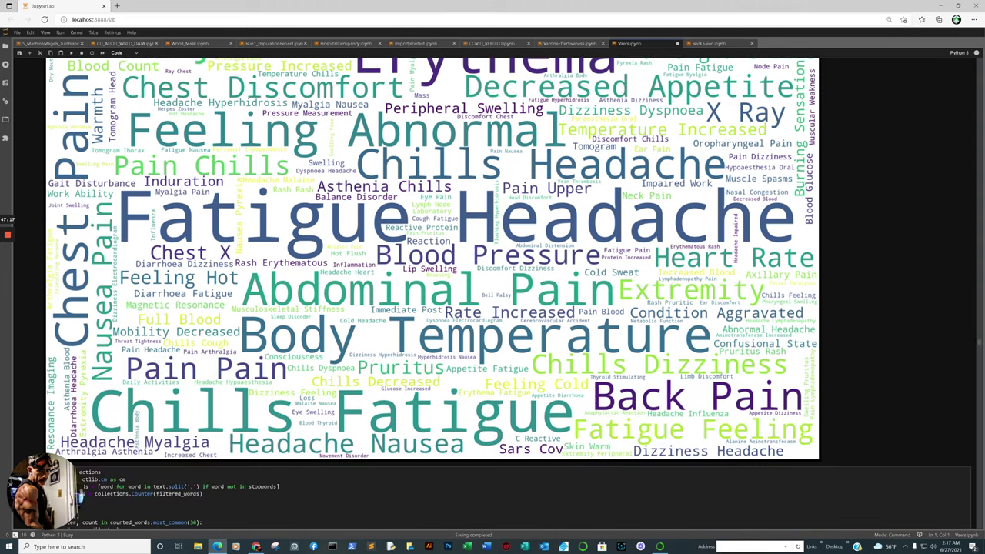
{"action": "scroll", "coordinate": [508, 293], "scroll_direction": "up", "scroll_amount": 2}
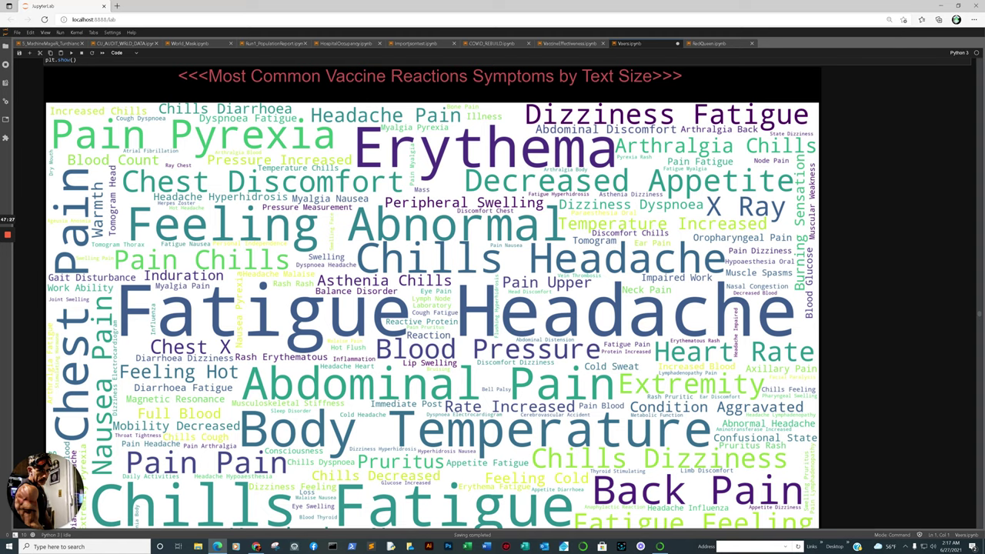
Examine the Top 30 Reported Symptoms bar chart below the word cloud
{"action": "scroll", "coordinate": [79, 497], "scroll_direction": "down", "scroll_amount": 3}
{"action": "scroll", "coordinate": [80, 496], "scroll_direction": "down", "scroll_amount": 9}
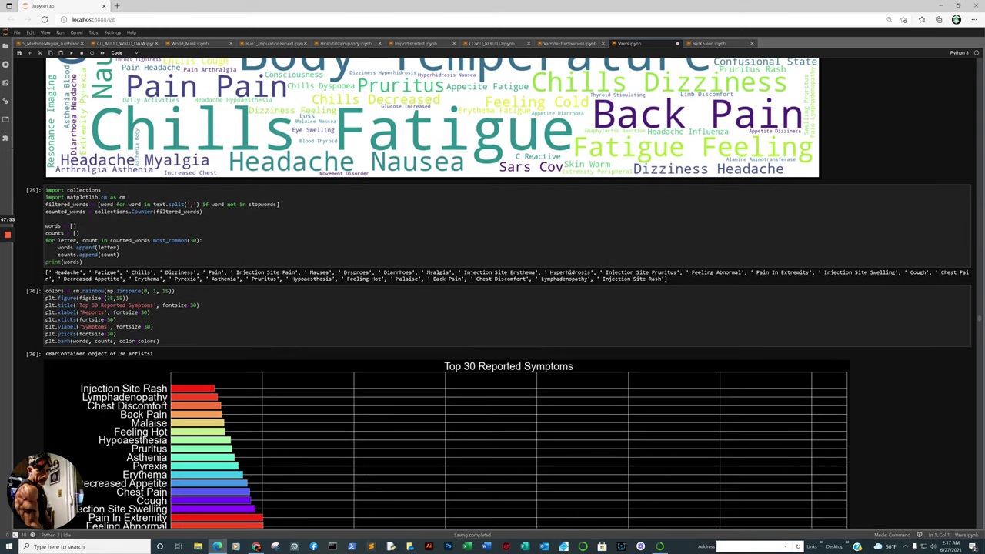
{"action": "scroll", "coordinate": [79, 497], "scroll_direction": "down", "scroll_amount": 6}
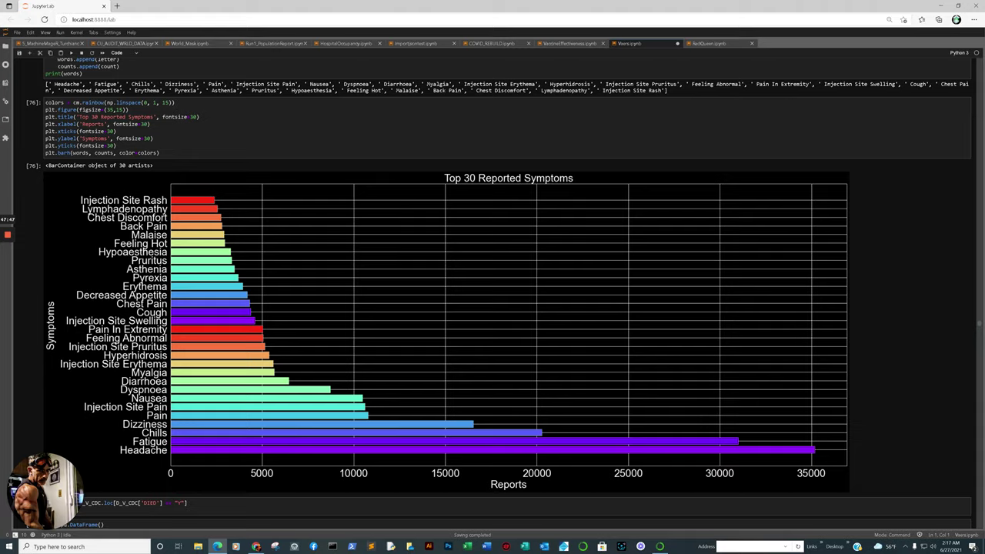
Review the symptom word cloud and the Top 30 Reported Symptoms bar chart for the reported deaths
{"action": "scroll", "coordinate": [508, 308], "scroll_direction": "down", "scroll_amount": 8}
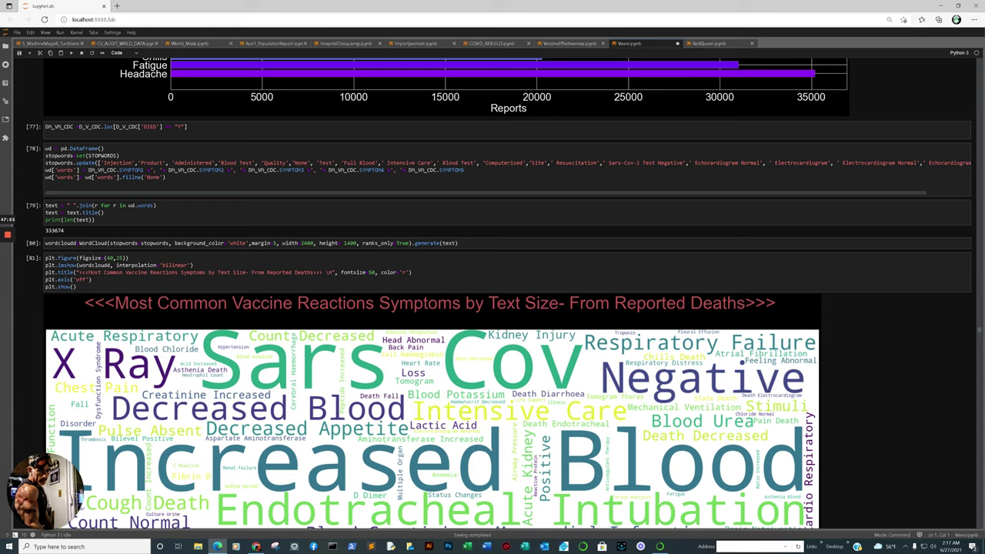
{"action": "scroll", "coordinate": [508, 308], "scroll_direction": "down", "scroll_amount": 4}
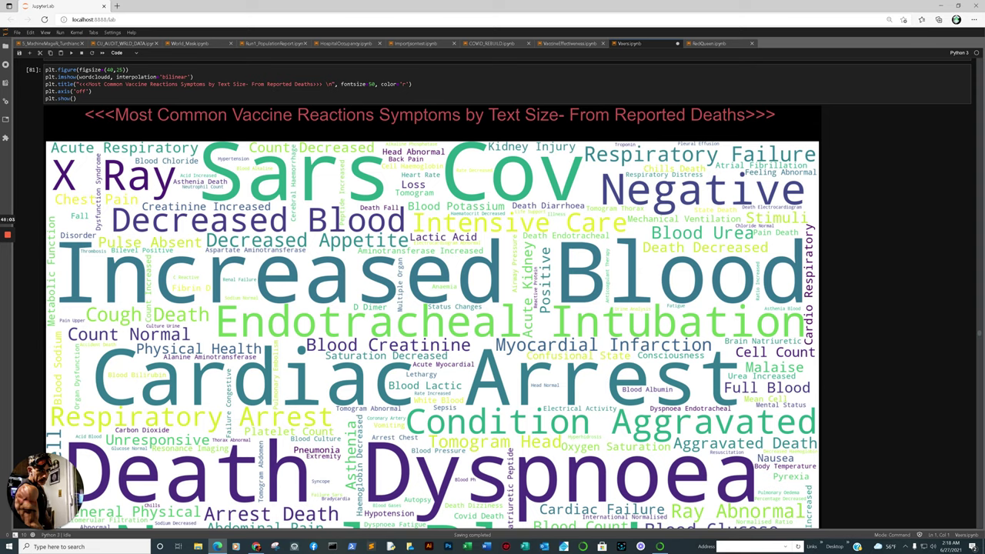
{"action": "scroll", "coordinate": [508, 293], "scroll_direction": "down", "scroll_amount": 3}
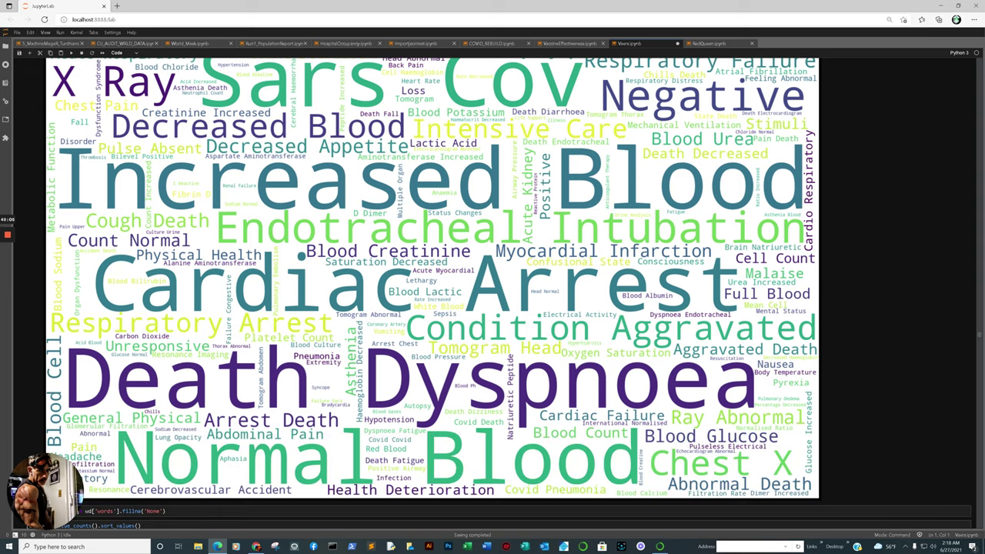
{"action": "scroll", "coordinate": [508, 292], "scroll_direction": "down", "scroll_amount": 3}
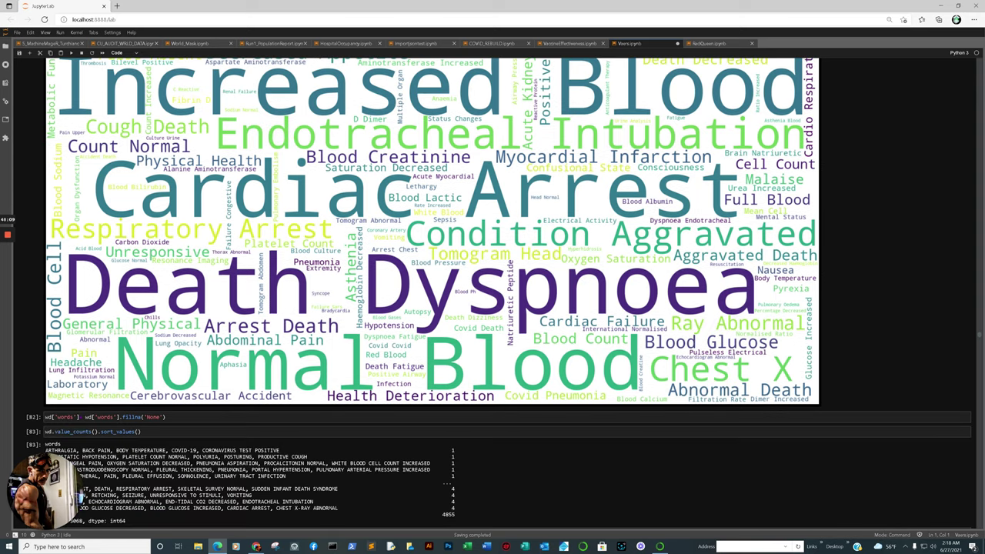
{"action": "scroll", "coordinate": [508, 293], "scroll_direction": "down", "scroll_amount": 15}
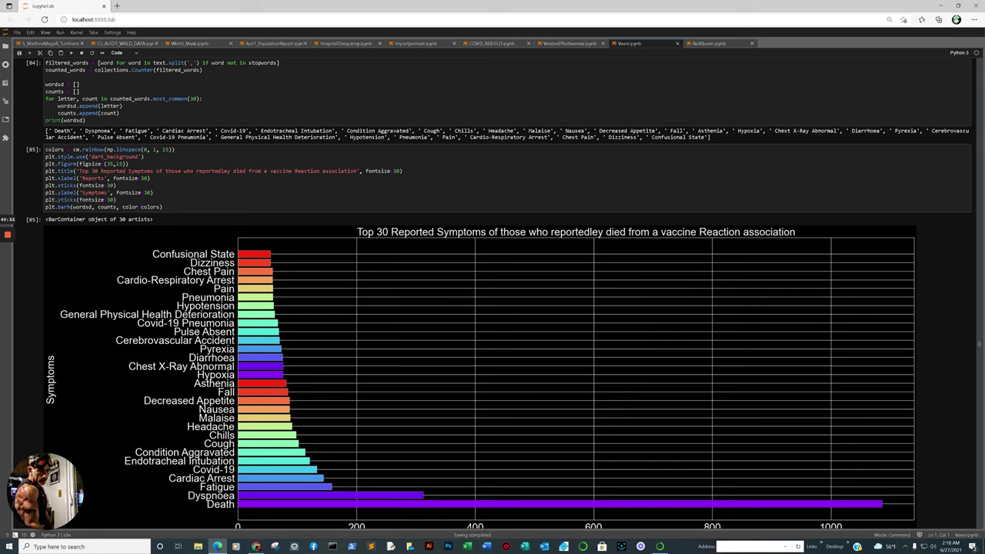
{"action": "scroll", "coordinate": [493, 308], "scroll_direction": "down", "scroll_amount": 3}
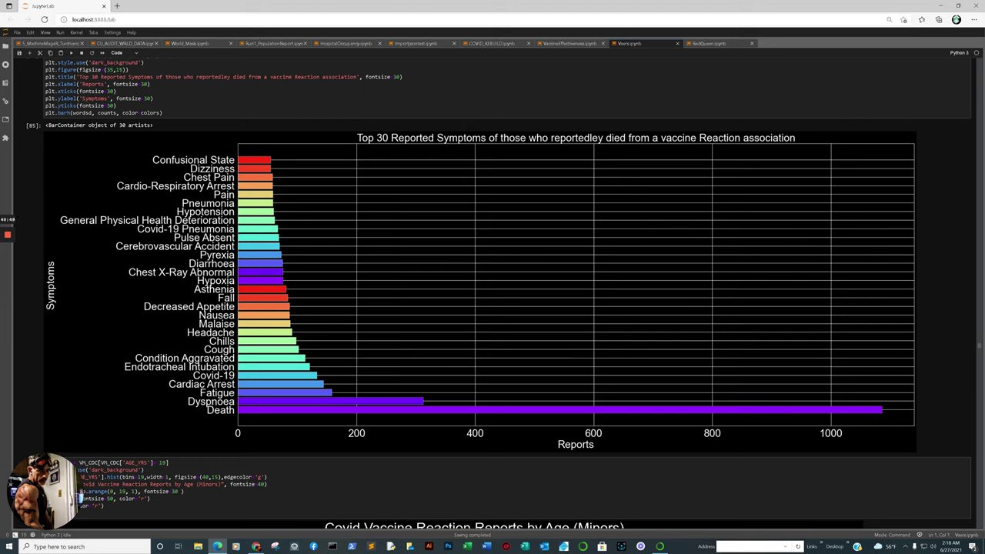
Review the Covid Vaccine Reaction Reports charts for minors, by age and by day and week
{"action": "scroll", "coordinate": [79, 497], "scroll_direction": "down", "scroll_amount": 5}
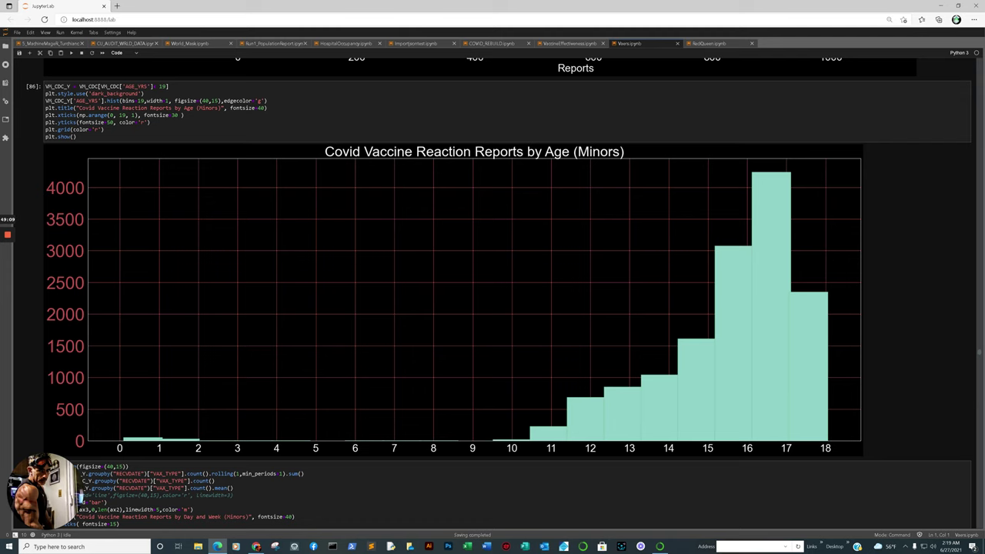
{"action": "scroll", "coordinate": [508, 292], "scroll_direction": "down", "scroll_amount": 15}
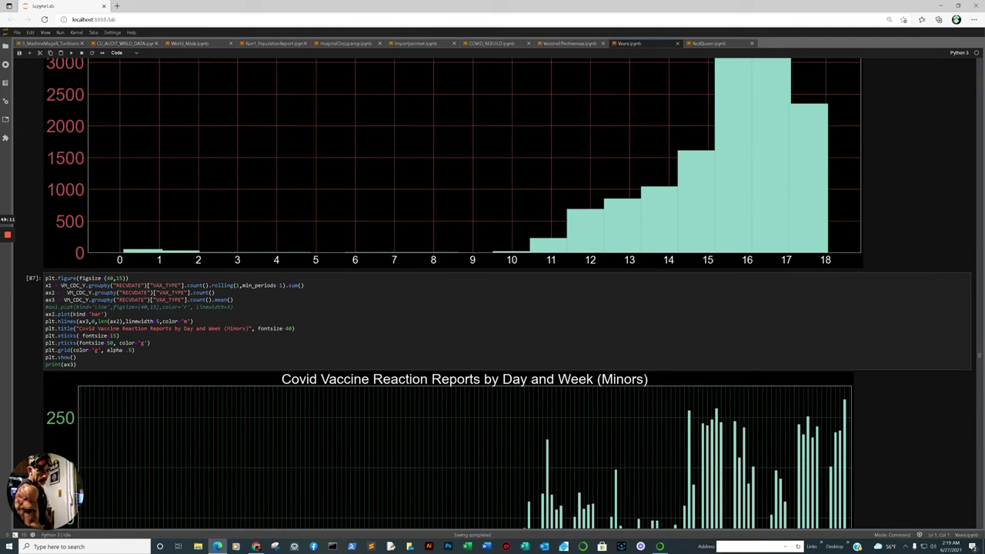
{"action": "scroll", "coordinate": [509, 293], "scroll_direction": "up", "scroll_amount": 2}
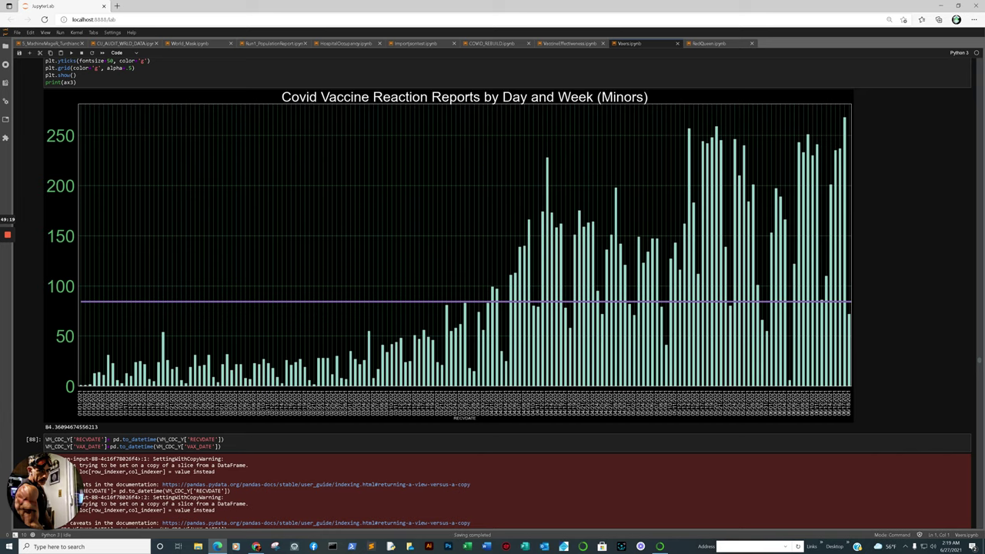
{"action": "scroll", "coordinate": [508, 293], "scroll_direction": "down", "scroll_amount": 4}
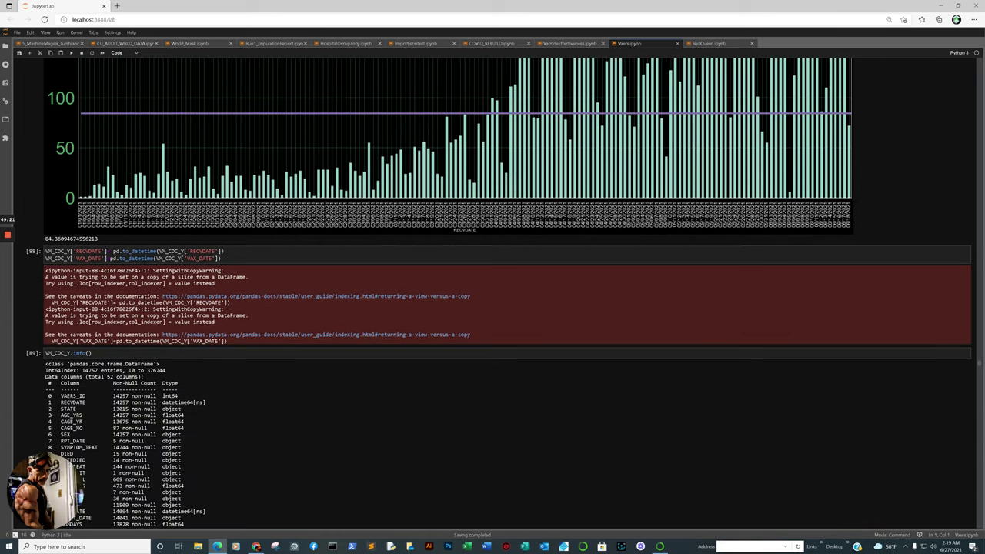
Examine the Lot Numbers to Reports bar chart for minors and the lot value counts below it
{"action": "scroll", "coordinate": [508, 292], "scroll_direction": "down", "scroll_amount": 14}
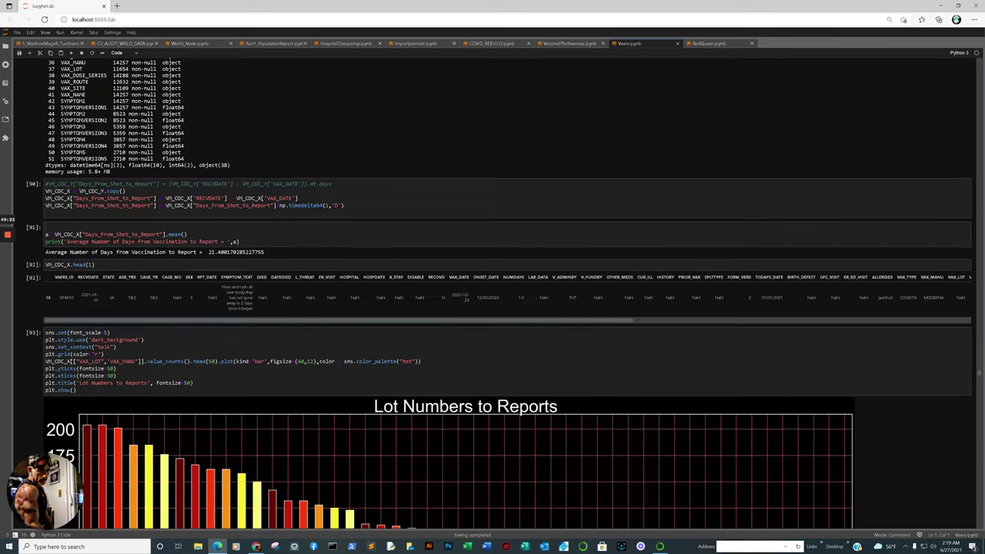
{"action": "scroll", "coordinate": [508, 292], "scroll_direction": "down", "scroll_amount": 2}
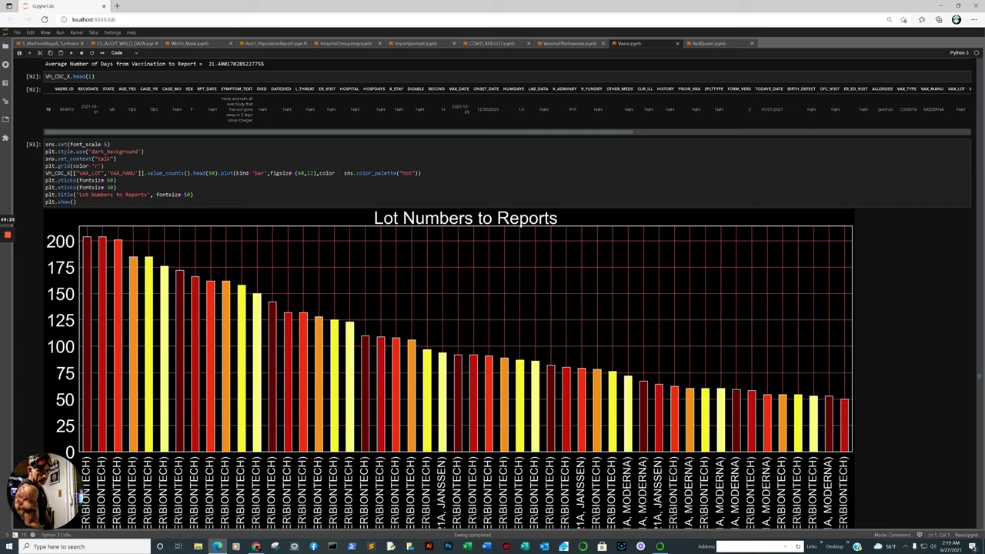
{"action": "scroll", "coordinate": [508, 293], "scroll_direction": "down", "scroll_amount": 2}
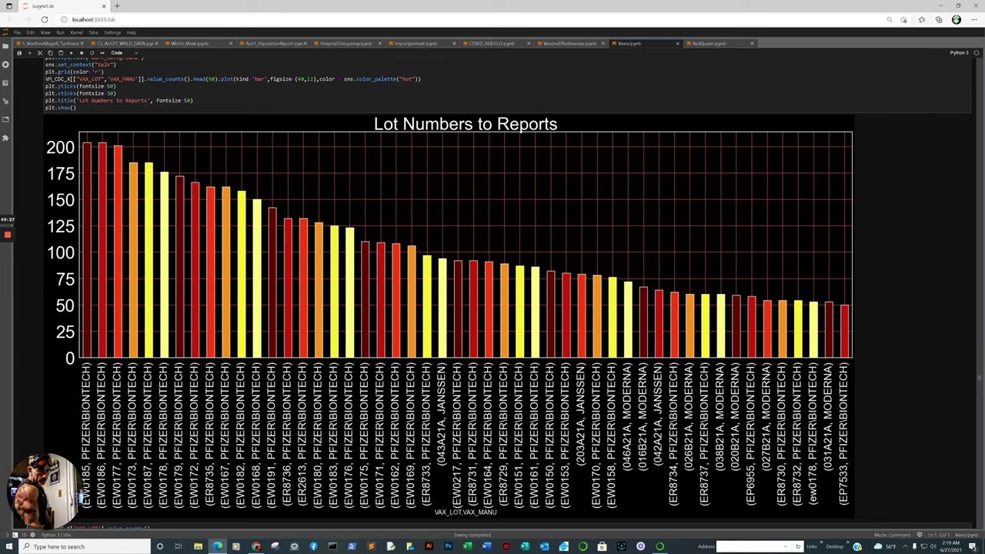
{"action": "scroll", "coordinate": [509, 292], "scroll_direction": "down", "scroll_amount": 4}
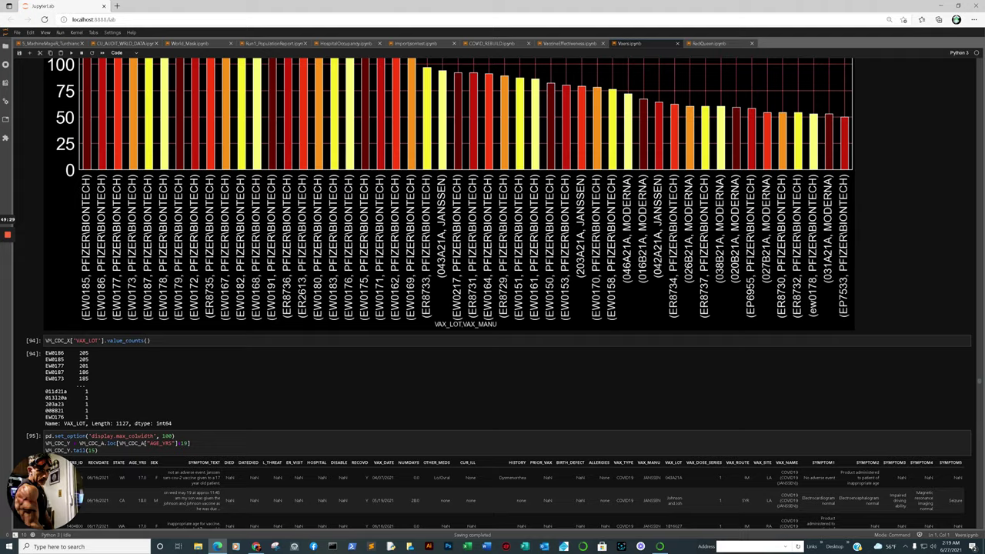
{"action": "scroll", "coordinate": [508, 292], "scroll_direction": "down", "scroll_amount": 4}
{"action": "scroll", "coordinate": [508, 293], "scroll_direction": "up", "scroll_amount": 4}
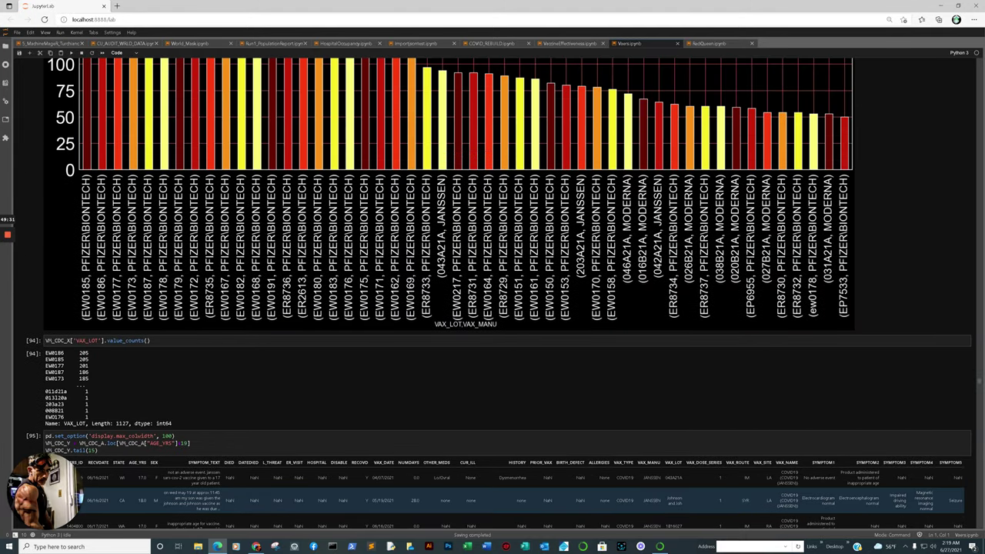
{"action": "scroll", "coordinate": [508, 293], "scroll_direction": "up", "scroll_amount": 2}
{"action": "scroll", "coordinate": [508, 293], "scroll_direction": "up", "scroll_amount": 2}
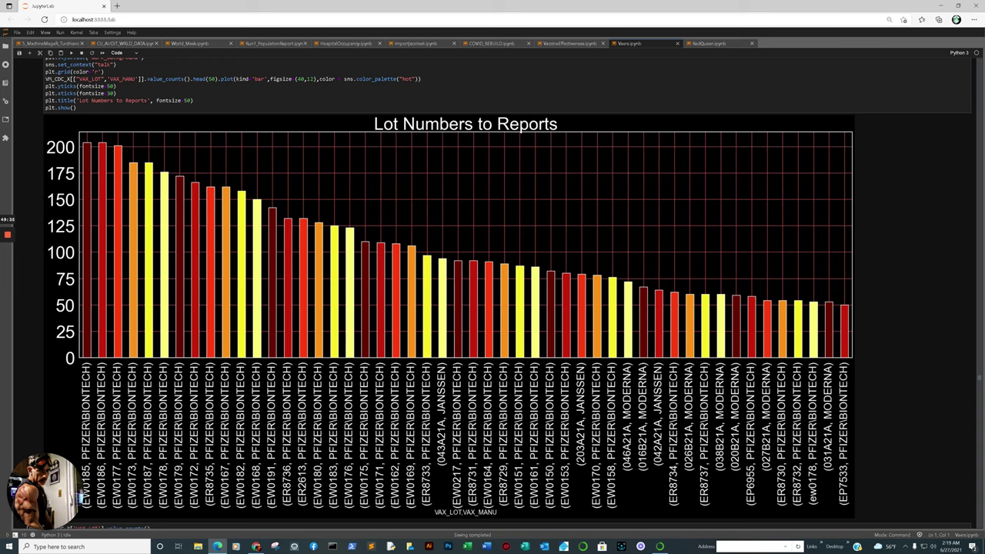
Examine the full Word Cloud of Reported Reactions in Children
{"action": "scroll", "coordinate": [508, 293], "scroll_direction": "down", "scroll_amount": 20}
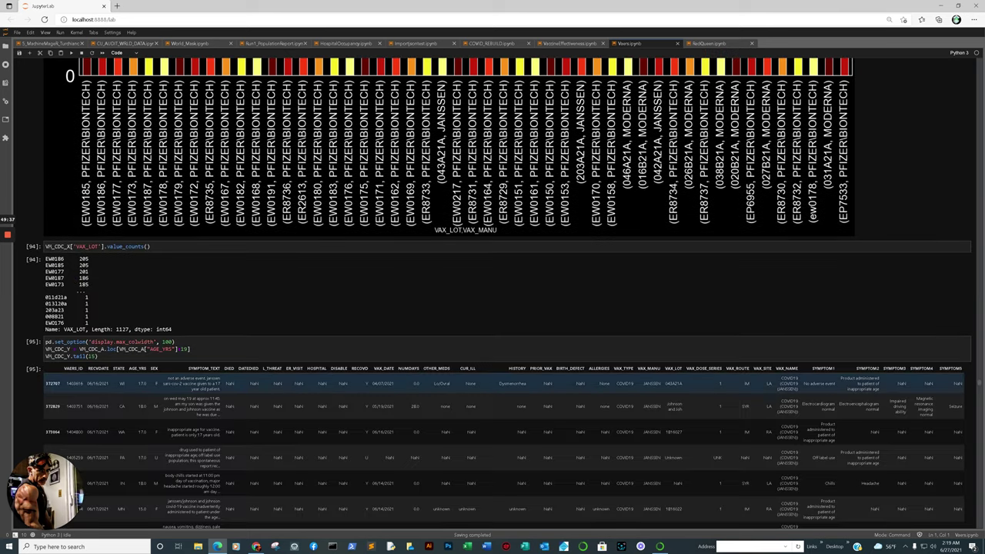
{"action": "scroll", "coordinate": [508, 292], "scroll_direction": "down", "scroll_amount": 2}
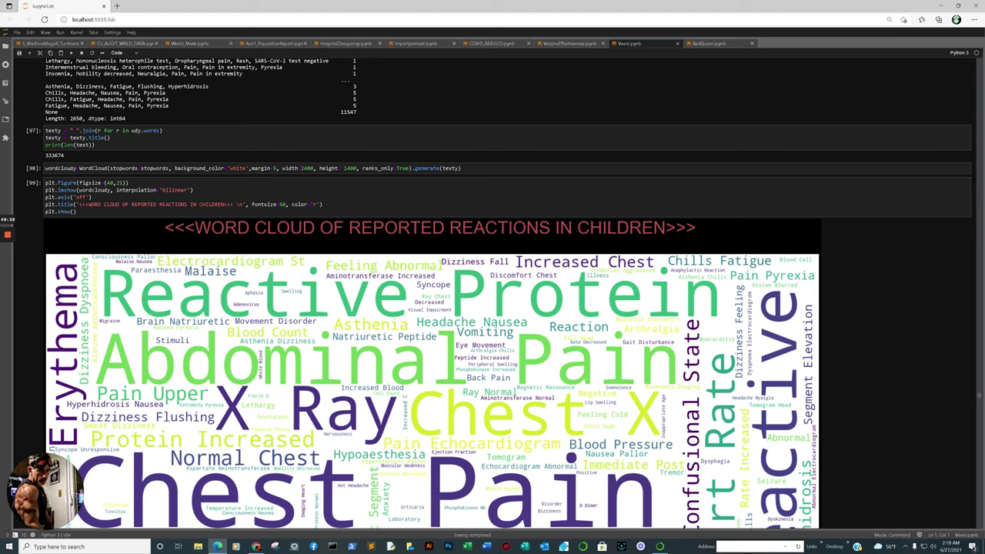
{"action": "scroll", "coordinate": [508, 293], "scroll_direction": "down", "scroll_amount": 4}
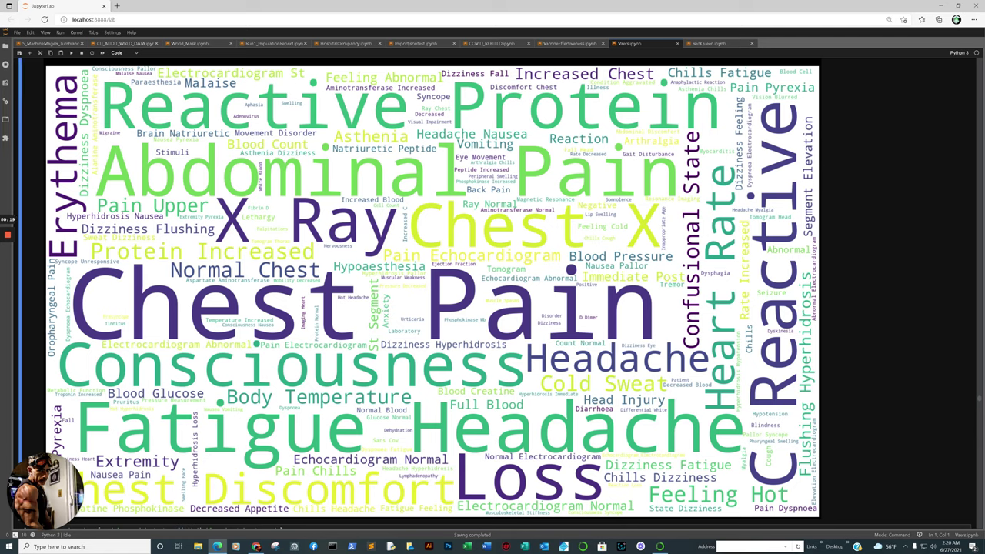
Examine the Top 30 Reported Symptoms in Minors bar chart, comparing the most frequent symptoms with the least frequent ones
{"action": "scroll", "coordinate": [493, 292], "scroll_direction": "down", "scroll_amount": 5}
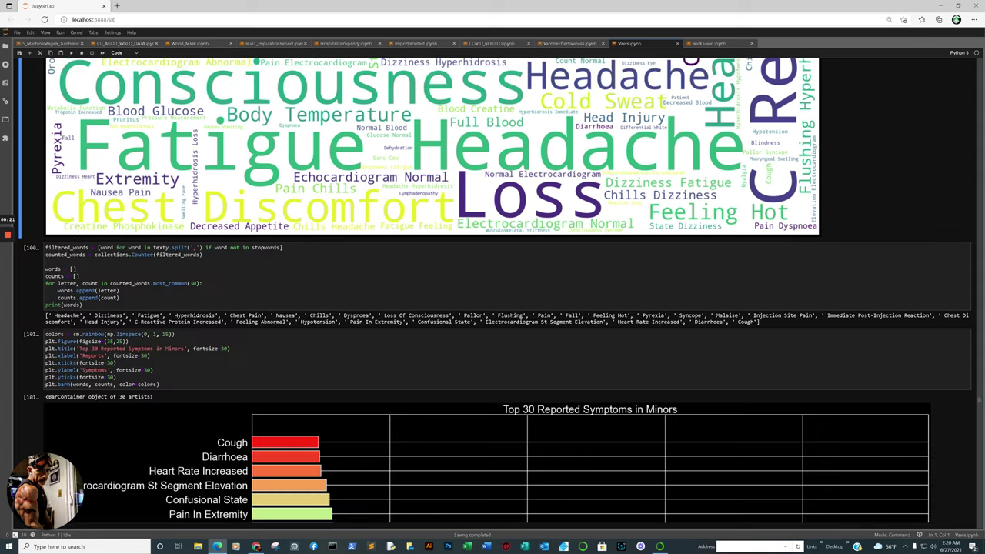
{"action": "scroll", "coordinate": [493, 293], "scroll_direction": "down", "scroll_amount": 5}
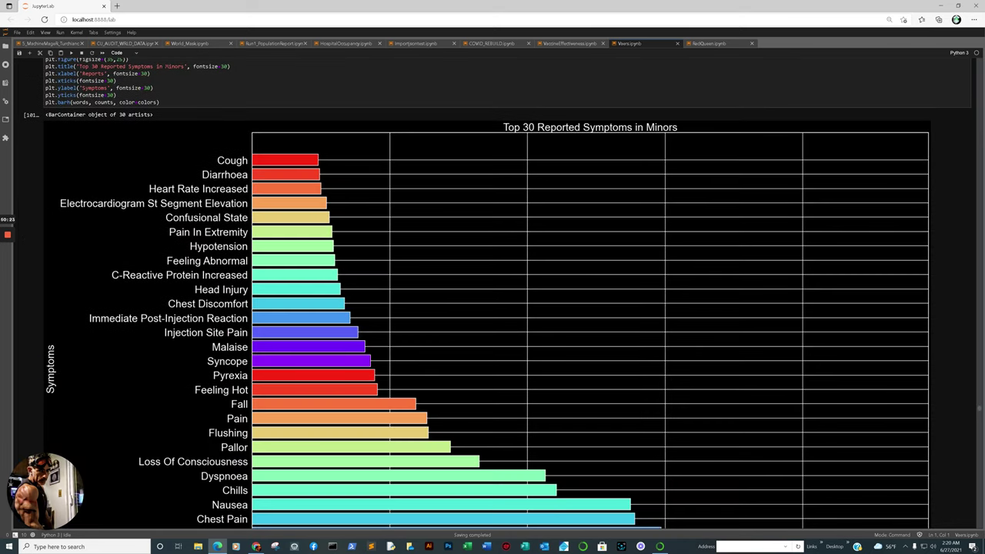
{"action": "scroll", "coordinate": [493, 293], "scroll_direction": "down", "scroll_amount": 2}
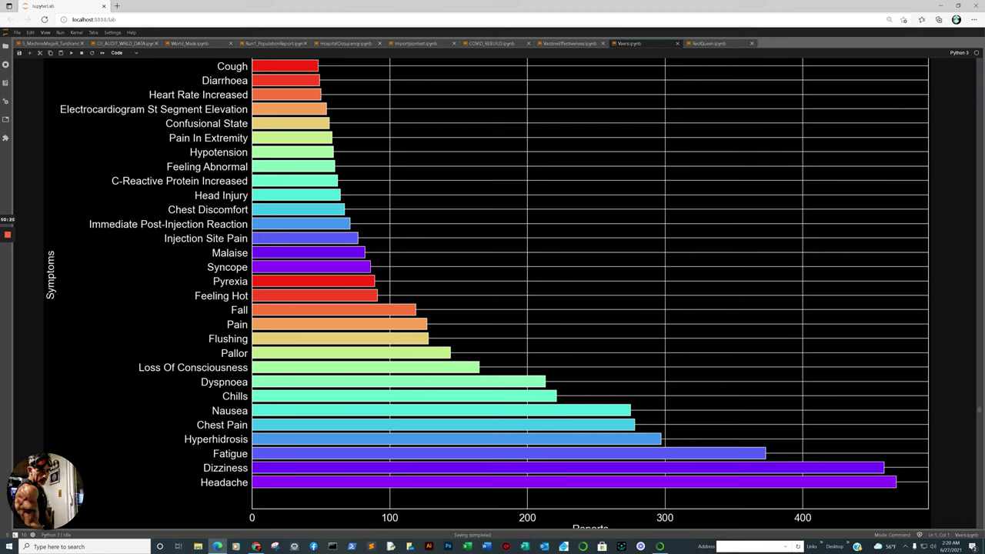
{"action": "left_click", "coordinate": [257, 487]}
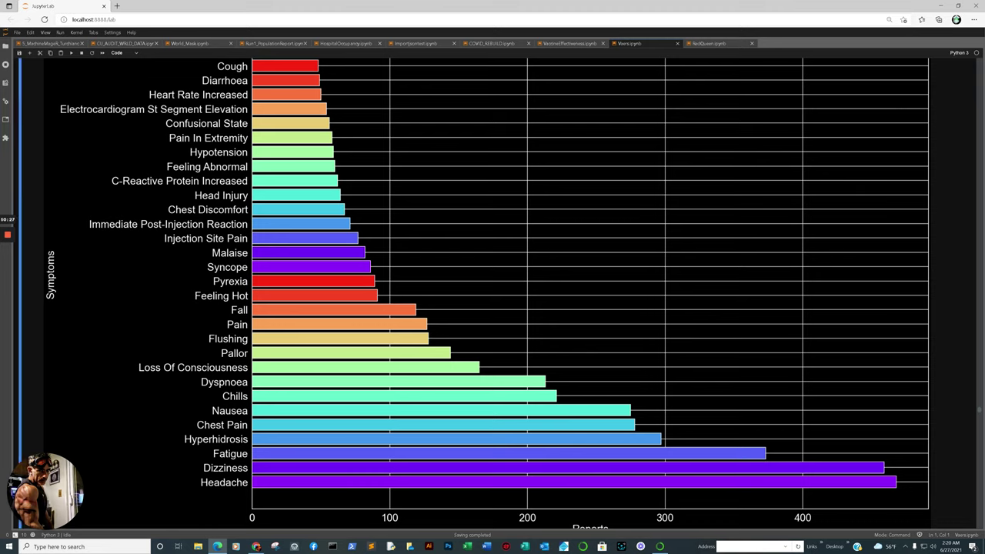
{"action": "left_click", "coordinate": [254, 468]}
{"action": "left_click", "coordinate": [257, 460]}
{"action": "left_click", "coordinate": [252, 432]}
{"action": "left_click", "coordinate": [259, 426]}
{"action": "scroll", "coordinate": [492, 292], "scroll_direction": "up", "scroll_amount": 3}
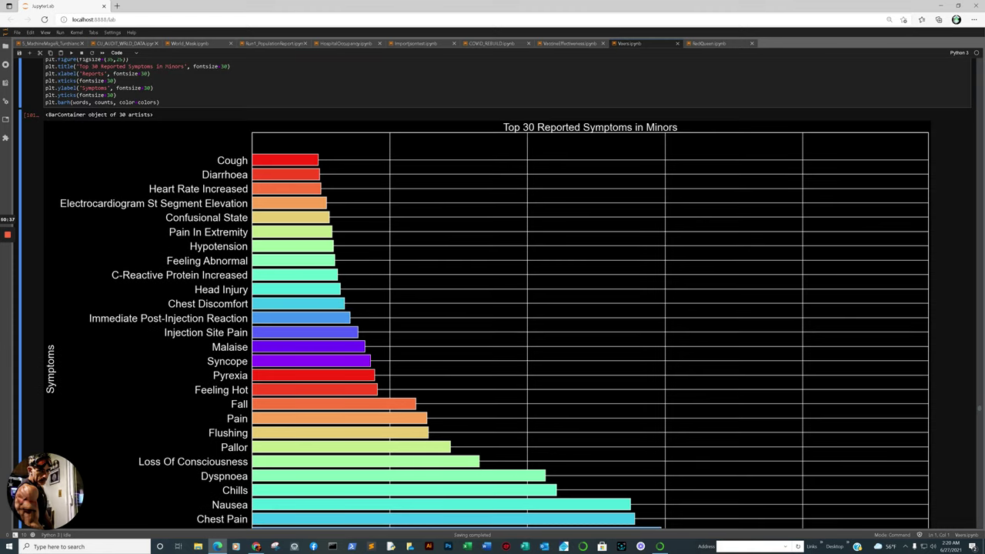
{"action": "left_click", "coordinate": [271, 160]}
{"action": "scroll", "coordinate": [492, 293], "scroll_direction": "down", "scroll_amount": 3}
{"action": "left_click", "coordinate": [261, 426]}
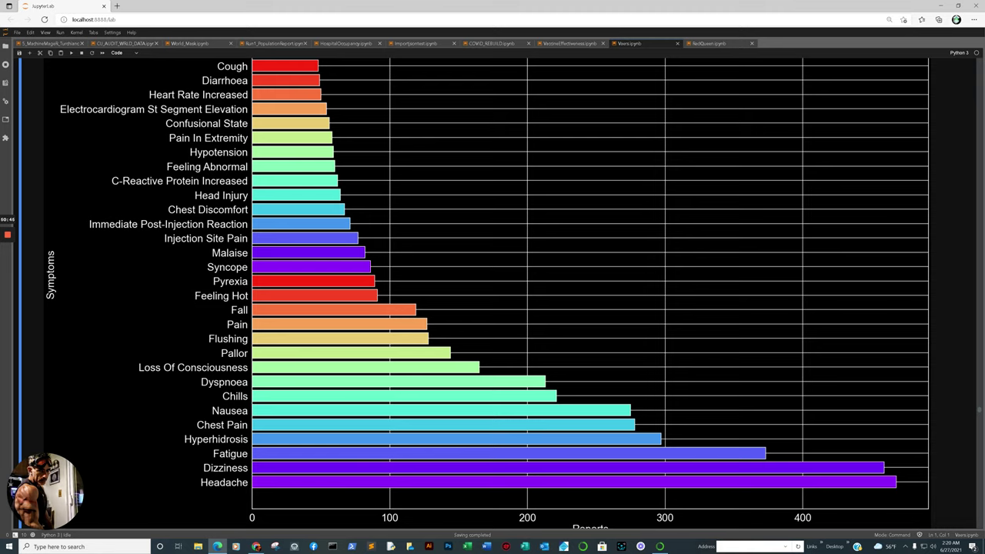
{"action": "left_click", "coordinate": [279, 67]}
{"action": "left_click", "coordinate": [279, 425]}
{"action": "left_click", "coordinate": [279, 429]}
Review the VAERS Reports vs Vaccines Administered chart and the Average Age of Adverse Reaction Reports by Week chart
{"action": "scroll", "coordinate": [492, 292], "scroll_direction": "down", "scroll_amount": 15}
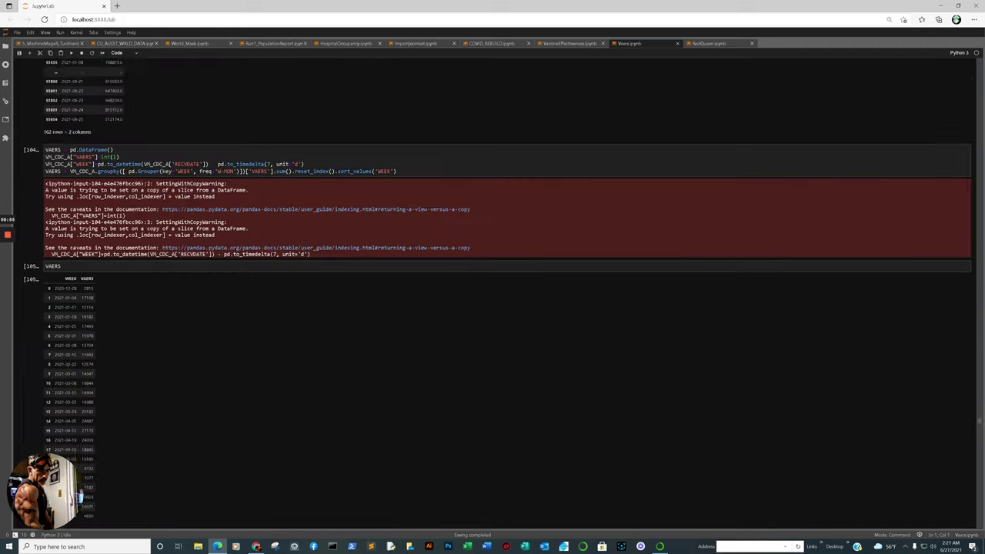
{"action": "scroll", "coordinate": [492, 293], "scroll_direction": "down", "scroll_amount": 15}
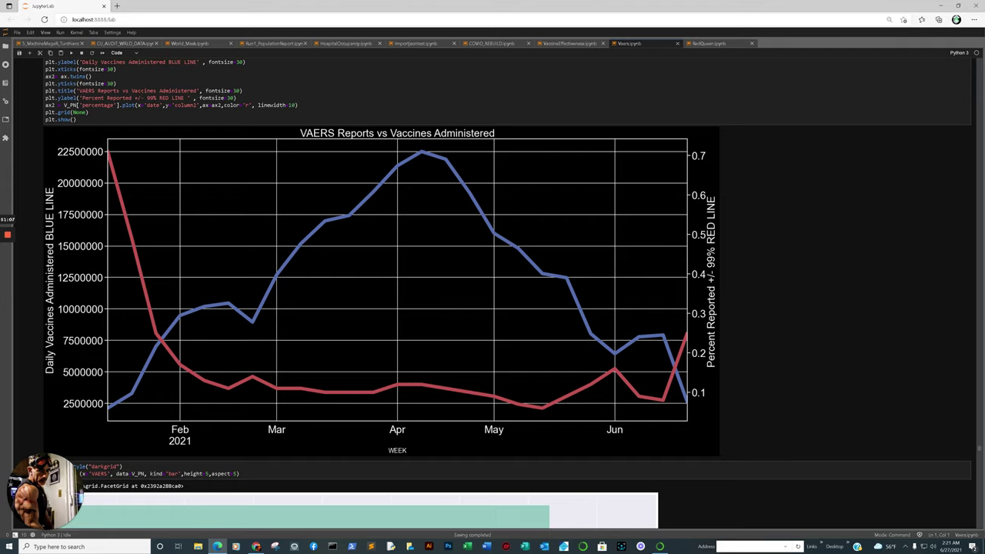
{"action": "scroll", "coordinate": [79, 497], "scroll_direction": "down", "scroll_amount": 20}
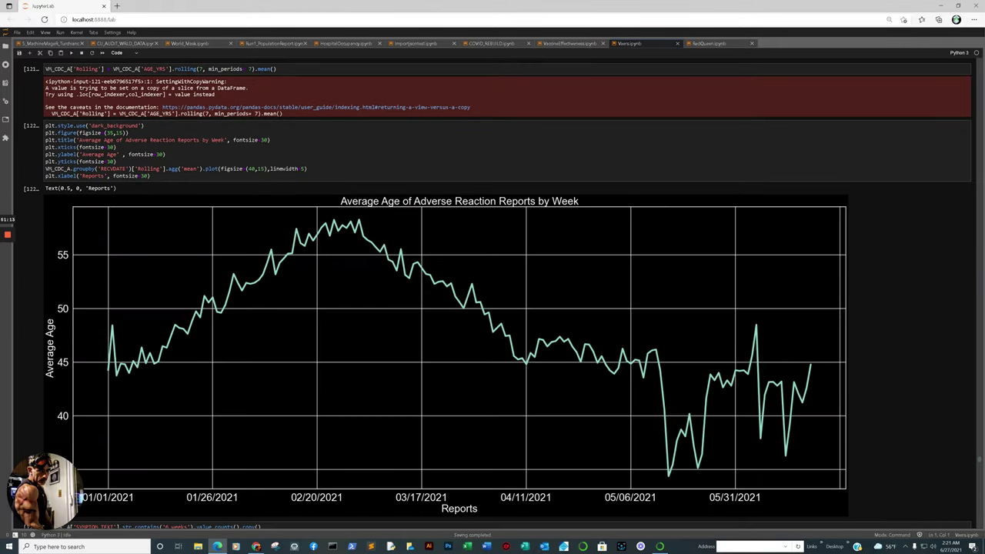
Look through the table of reports mentioning "6 weeks" and the vaccination-to-onset date tables
{"action": "scroll", "coordinate": [79, 496], "scroll_direction": "down", "scroll_amount": 5}
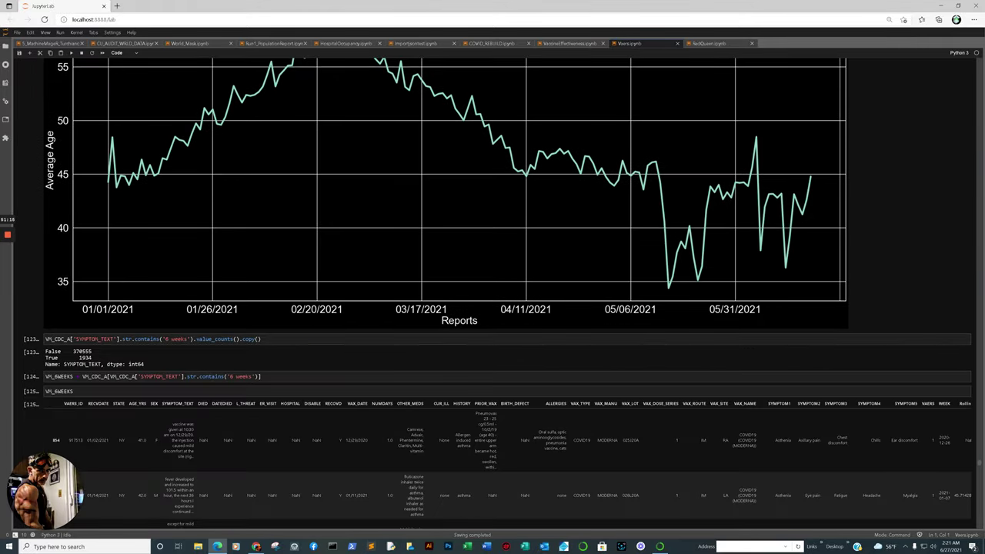
{"action": "scroll", "coordinate": [493, 254], "scroll_direction": "down", "scroll_amount": 7}
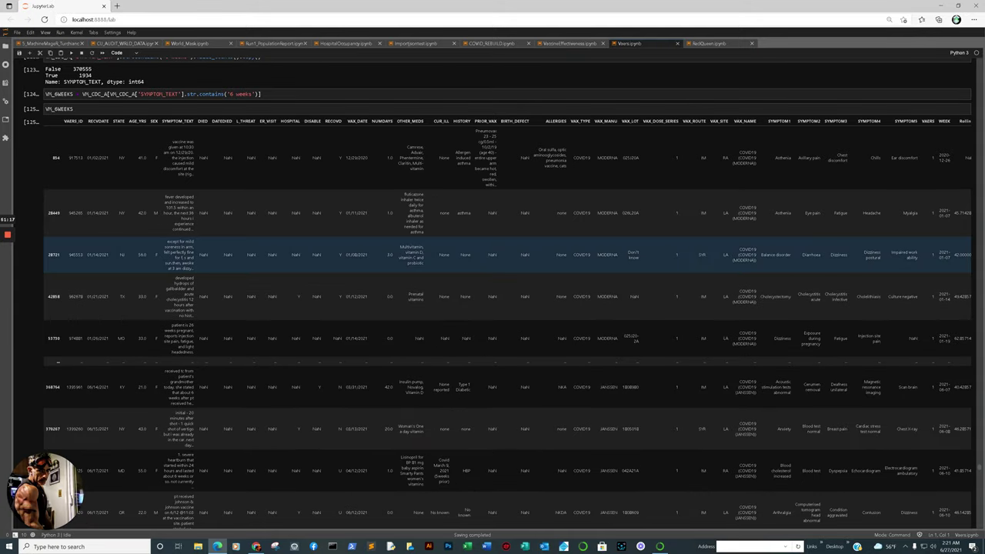
{"action": "scroll", "coordinate": [493, 254], "scroll_direction": "down", "scroll_amount": 20}
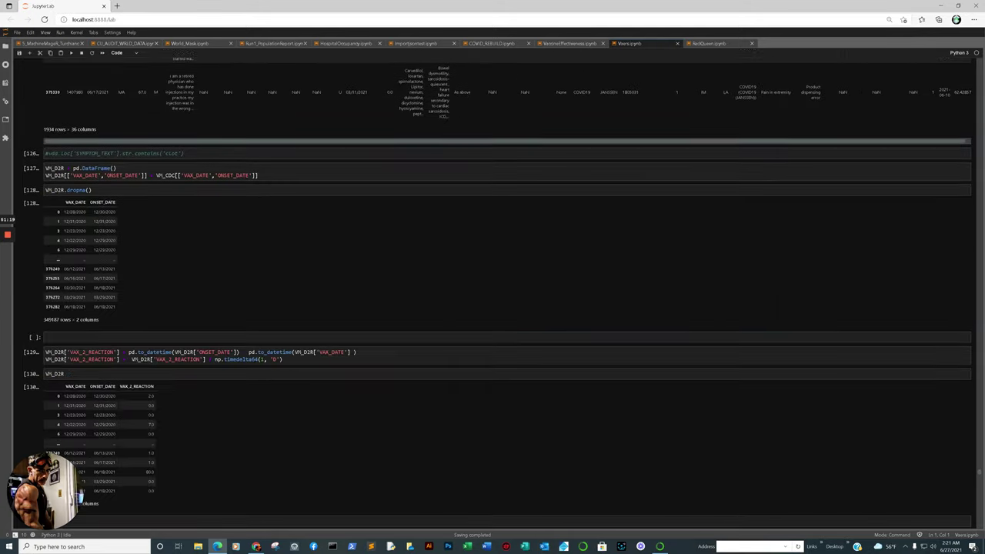
Examine the Days From Reaction to Report horizontal bar chart, focusing on the shortest intervals
{"action": "scroll", "coordinate": [80, 496], "scroll_direction": "down", "scroll_amount": 20}
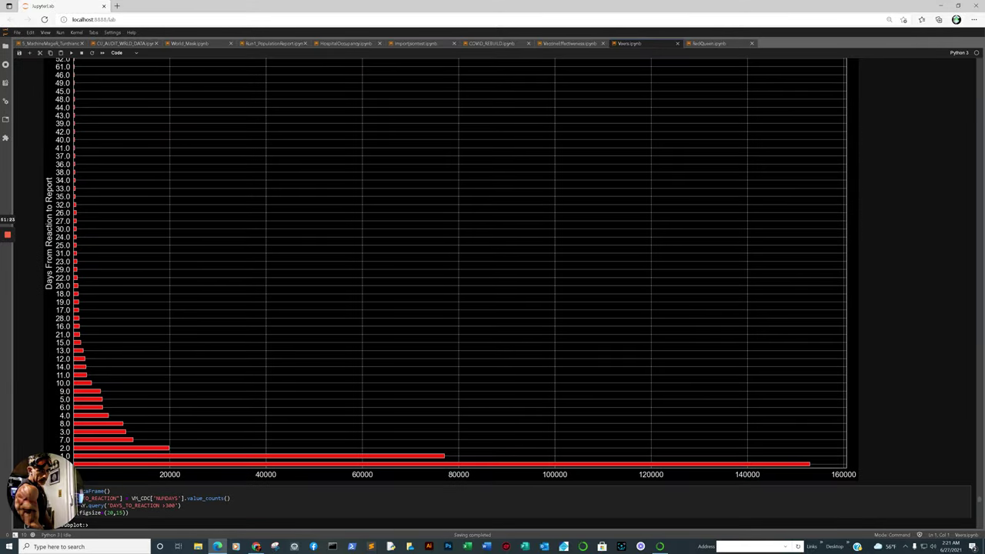
{"action": "scroll", "coordinate": [79, 498], "scroll_direction": "up", "scroll_amount": 2}
{"action": "scroll", "coordinate": [493, 308], "scroll_direction": "down", "scroll_amount": 4}
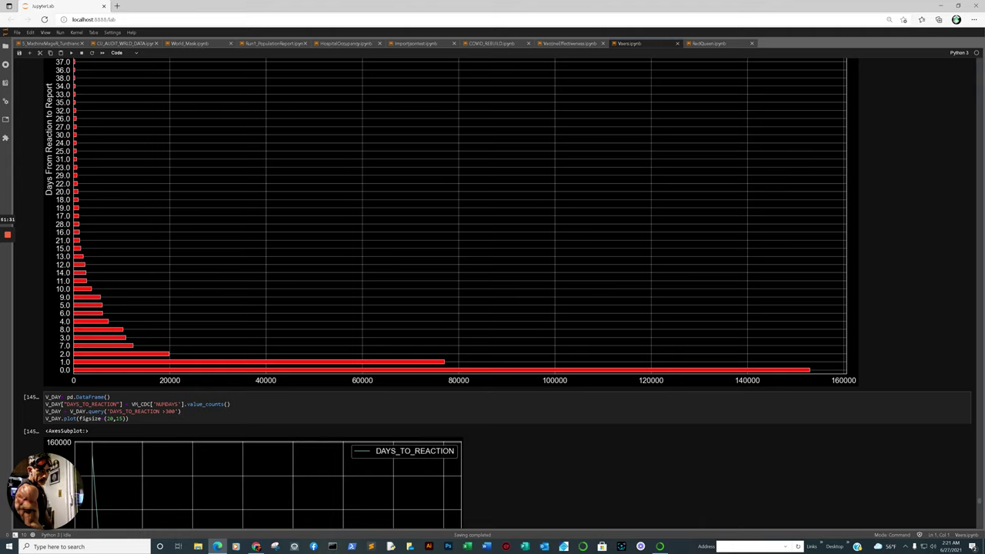
{"action": "scroll", "coordinate": [508, 292], "scroll_direction": "up", "scroll_amount": 2}
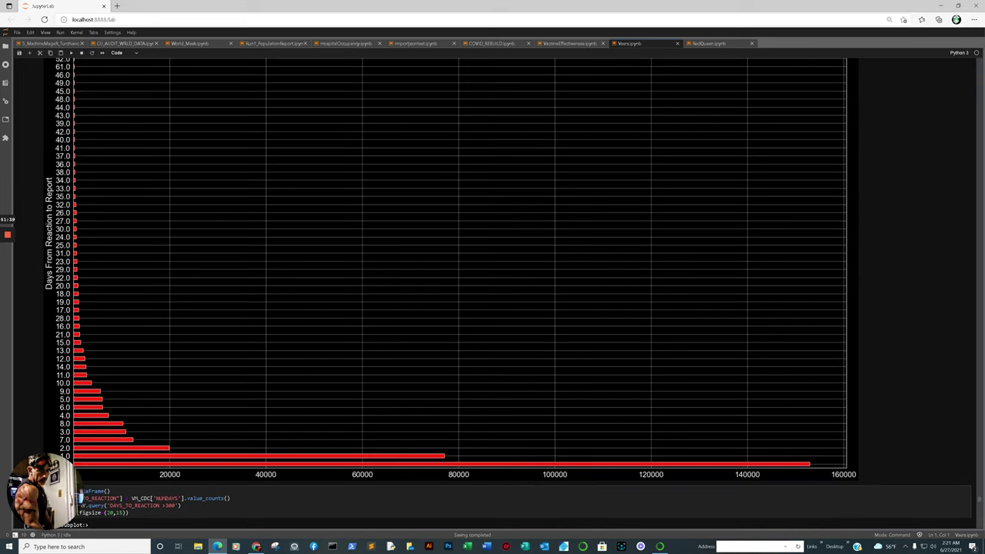
{"action": "scroll", "coordinate": [508, 292], "scroll_direction": "down", "scroll_amount": 4}
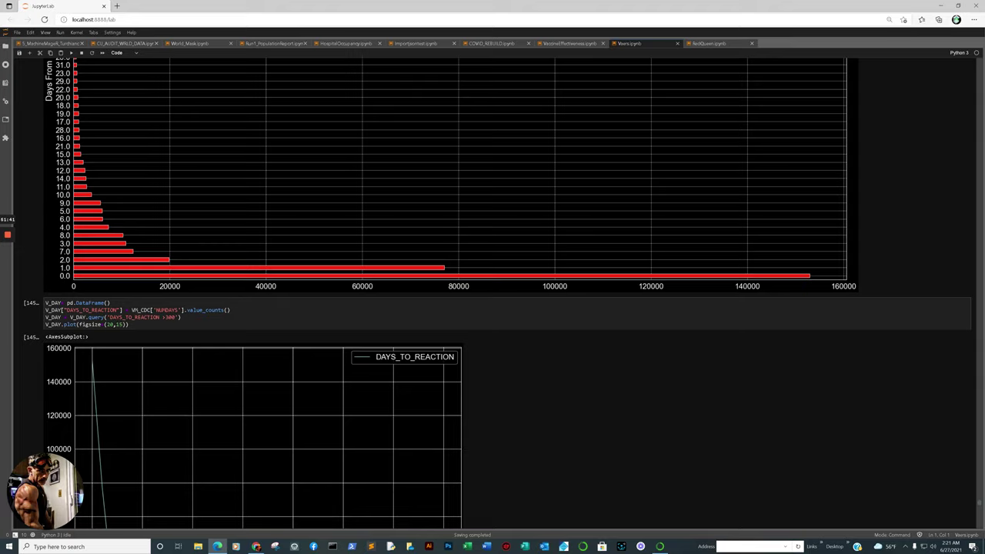
Compare the DAYS_TO_REACTION line plot with the Days till Reaction bar chart, through to the notebook's final cells
{"action": "scroll", "coordinate": [508, 292], "scroll_direction": "down", "scroll_amount": 4}
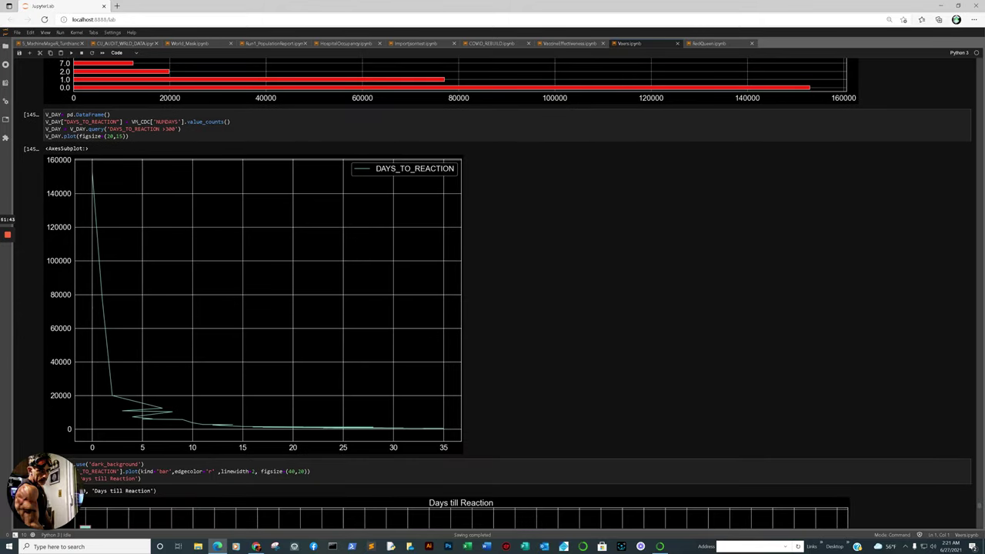
{"action": "scroll", "coordinate": [508, 293], "scroll_direction": "down", "scroll_amount": 6}
{"action": "scroll", "coordinate": [508, 293], "scroll_direction": "down", "scroll_amount": 4}
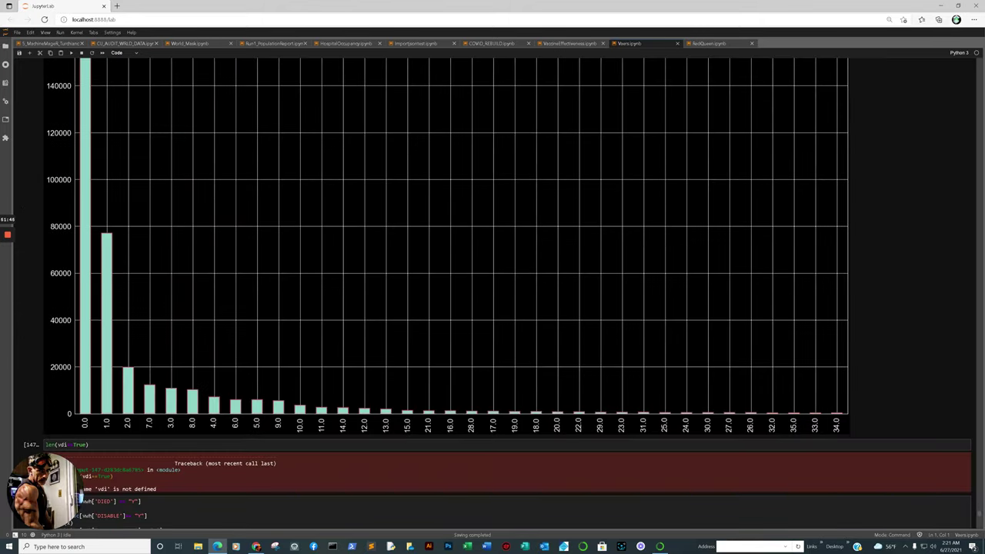
{"action": "scroll", "coordinate": [508, 293], "scroll_direction": "up", "scroll_amount": 2}
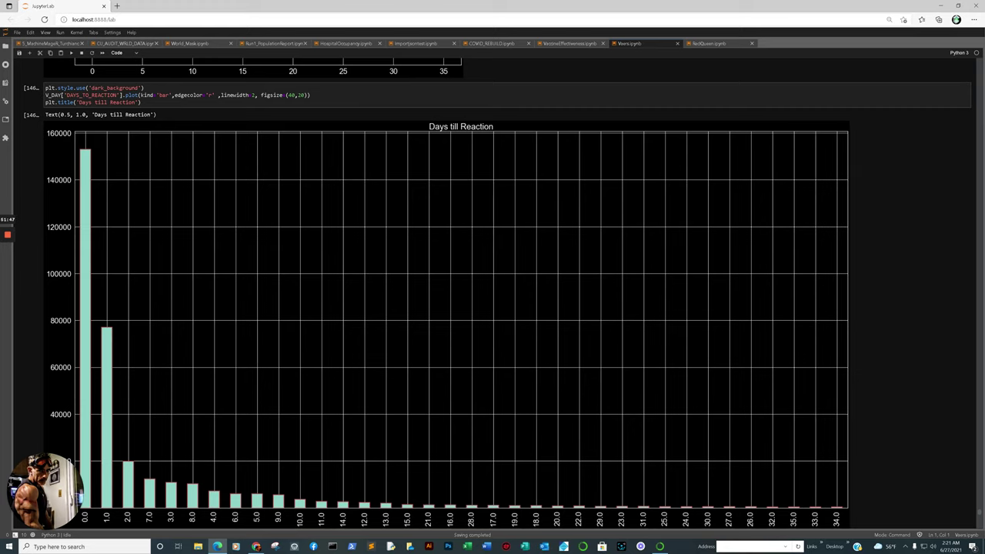
{"action": "scroll", "coordinate": [508, 293], "scroll_direction": "up", "scroll_amount": 4}
{"action": "scroll", "coordinate": [508, 293], "scroll_direction": "up", "scroll_amount": 4}
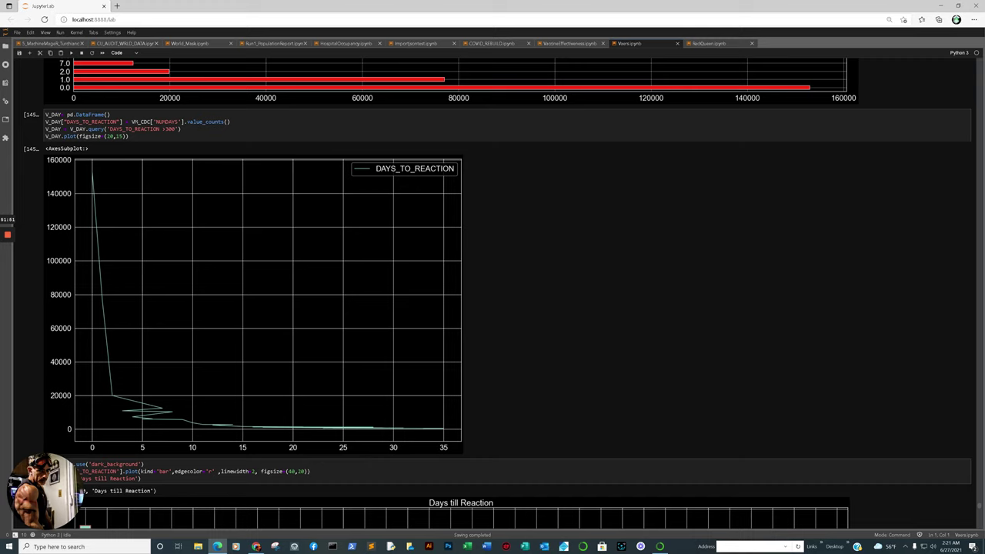
{"action": "scroll", "coordinate": [508, 293], "scroll_direction": "down", "scroll_amount": 8}
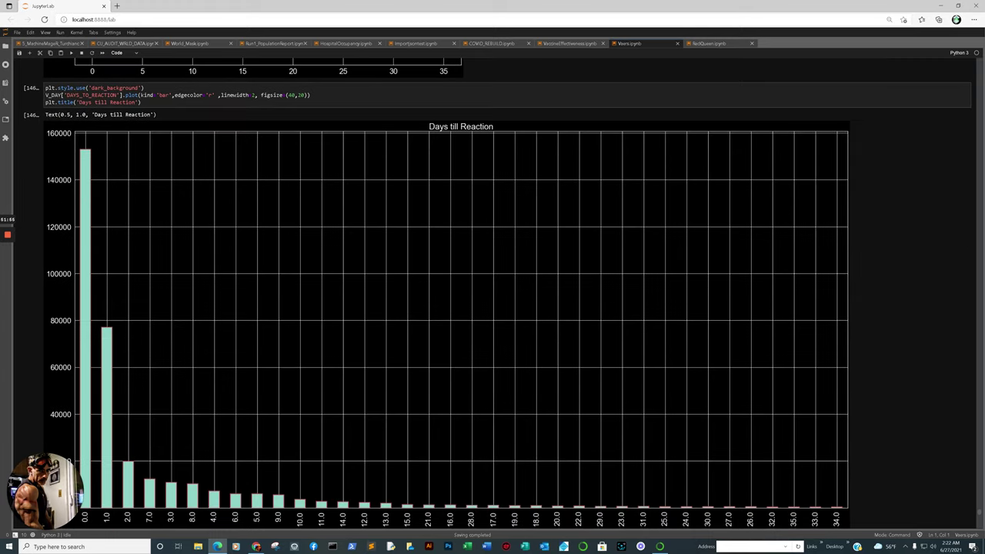
{"action": "scroll", "coordinate": [508, 292], "scroll_direction": "down", "scroll_amount": 2}
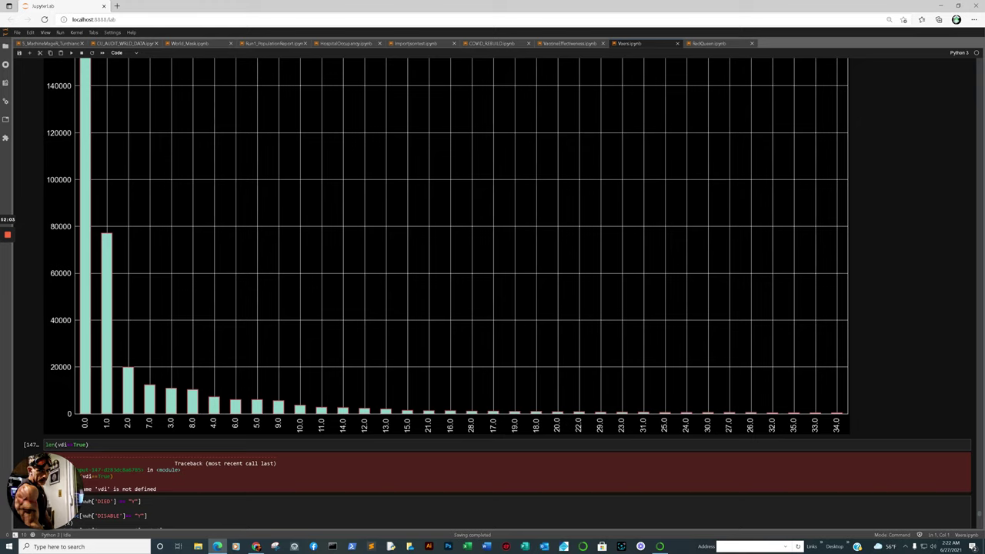
{"action": "scroll", "coordinate": [80, 498], "scroll_direction": "down", "scroll_amount": 2}
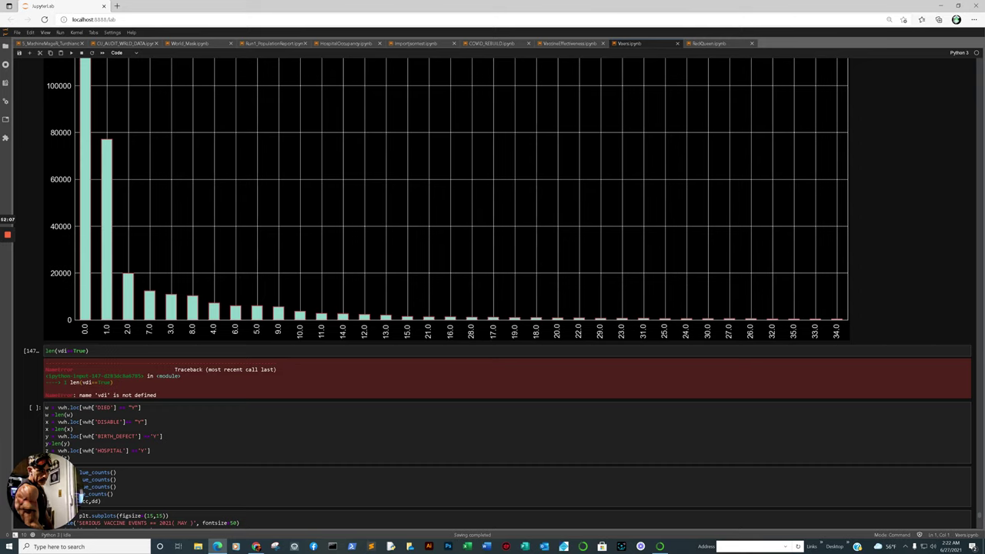
{"action": "scroll", "coordinate": [79, 498], "scroll_direction": "down", "scroll_amount": 5}
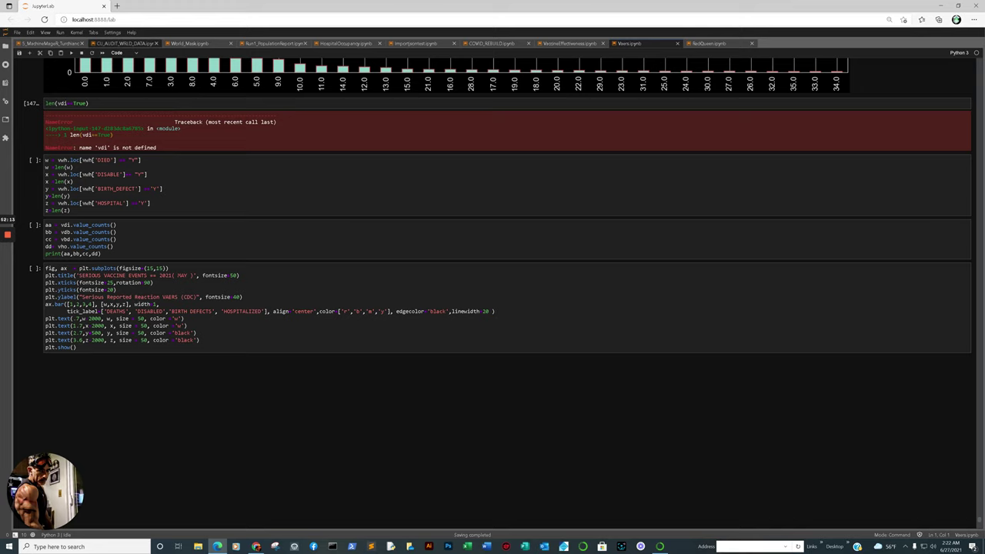
Switch to the CU_AUDIT_WRLD_DATA.ipynb notebook and examine the smoothed new cases per million chart starting 2021-04-10
{"action": "left_click", "coordinate": [123, 43]}
{"action": "scroll", "coordinate": [492, 292], "scroll_direction": "down", "scroll_amount": 10}
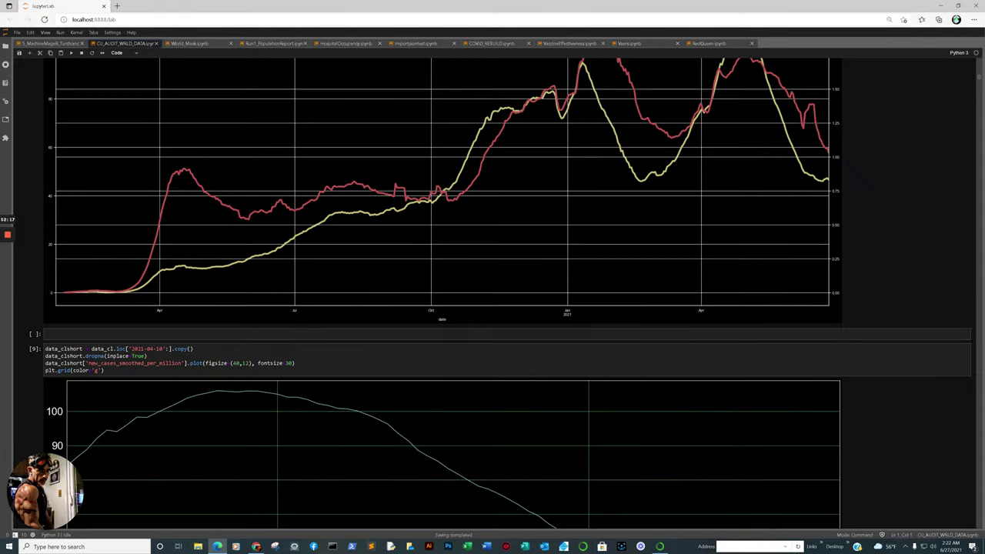
{"action": "scroll", "coordinate": [80, 496], "scroll_direction": "down", "scroll_amount": 3}
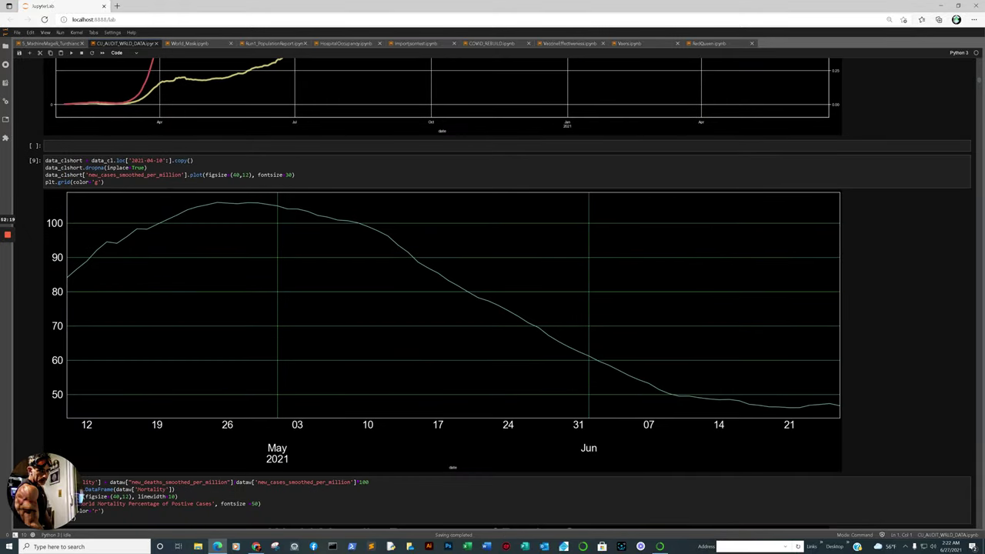
Look through the world mortality and US positive rate charts, then examine the new cases per million past 30 days chart
{"action": "scroll", "coordinate": [80, 496], "scroll_direction": "down", "scroll_amount": 7}
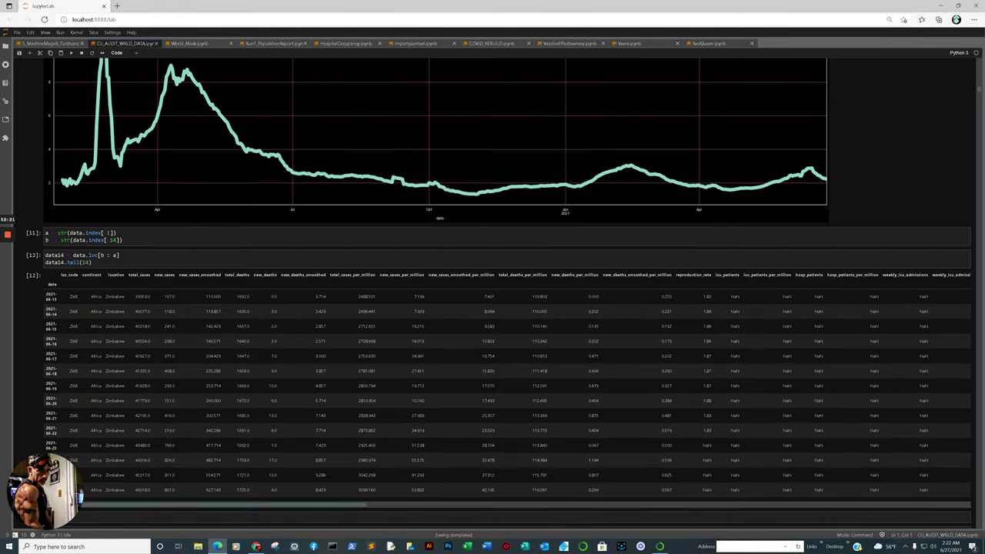
{"action": "scroll", "coordinate": [492, 293], "scroll_direction": "down", "scroll_amount": 7}
{"action": "scroll", "coordinate": [493, 293], "scroll_direction": "down", "scroll_amount": 20}
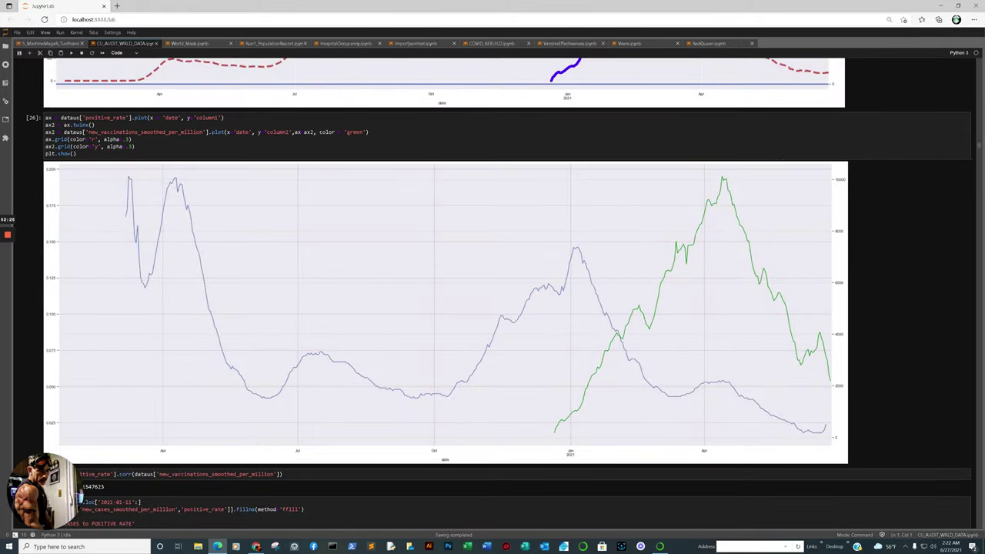
{"action": "scroll", "coordinate": [80, 497], "scroll_direction": "up", "scroll_amount": 5}
{"action": "scroll", "coordinate": [80, 497], "scroll_direction": "up", "scroll_amount": 4}
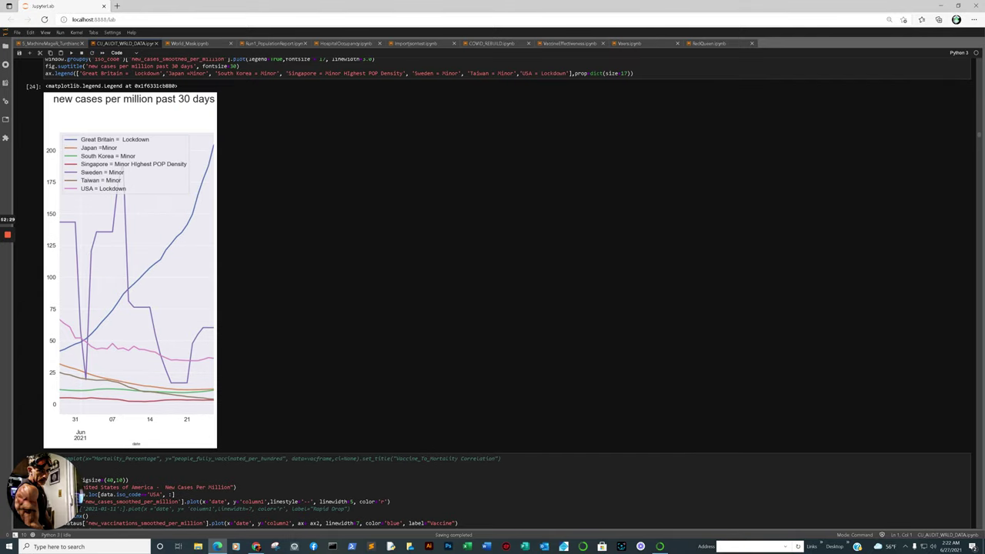
Review the US cases to positive rate chart and the US death comparisons with Sweden and Asian countries
{"action": "scroll", "coordinate": [80, 497], "scroll_direction": "down", "scroll_amount": 20}
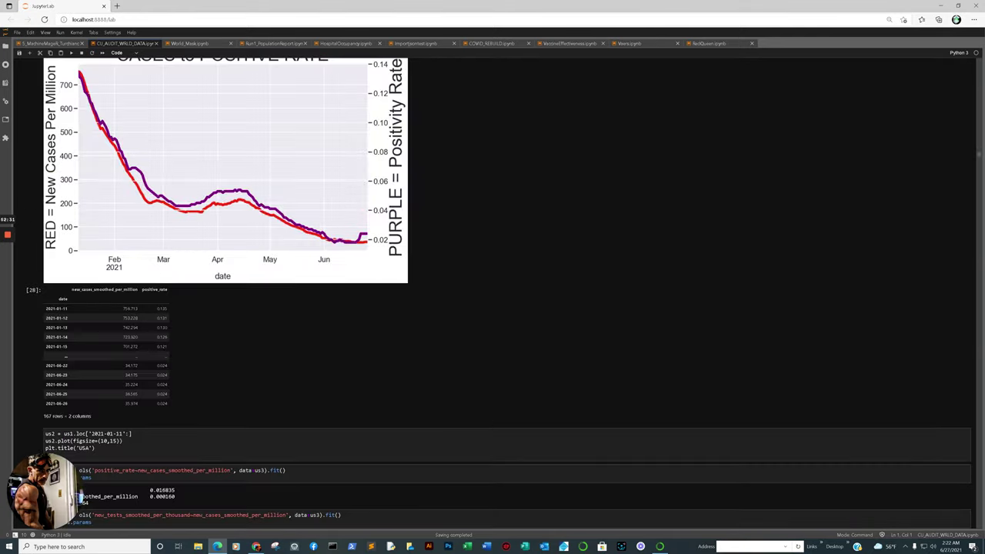
{"action": "scroll", "coordinate": [80, 497], "scroll_direction": "down", "scroll_amount": 20}
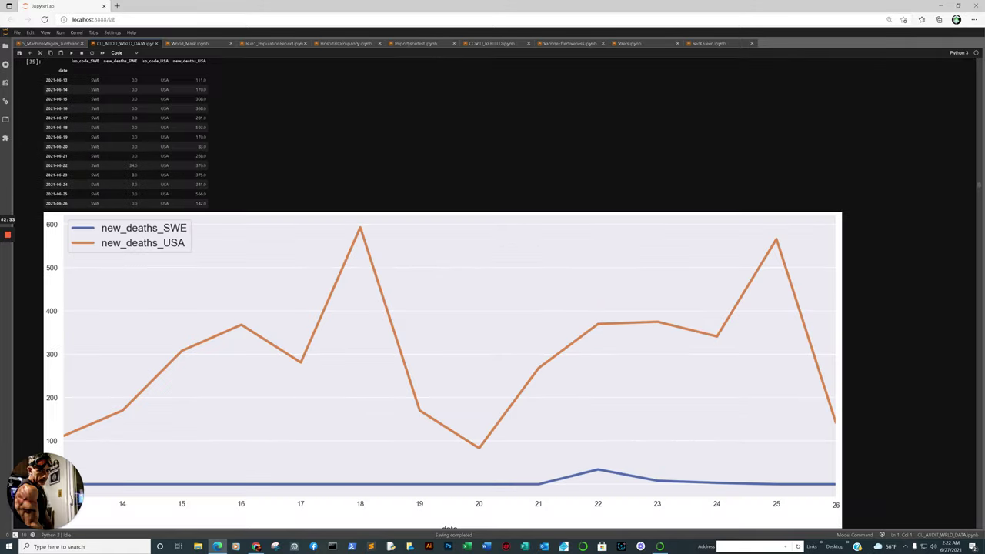
{"action": "scroll", "coordinate": [80, 497], "scroll_direction": "down", "scroll_amount": 15}
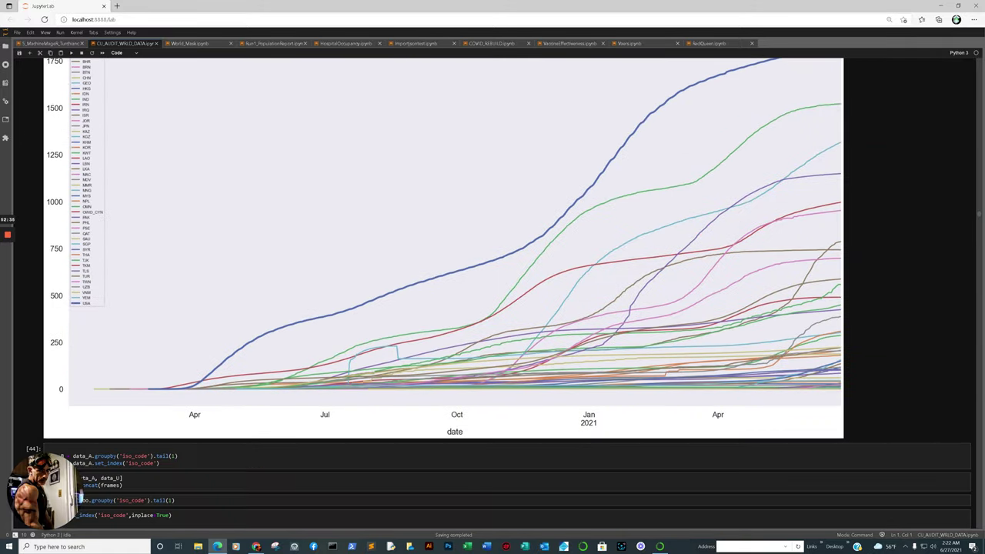
{"action": "scroll", "coordinate": [80, 497], "scroll_direction": "down", "scroll_amount": 20}
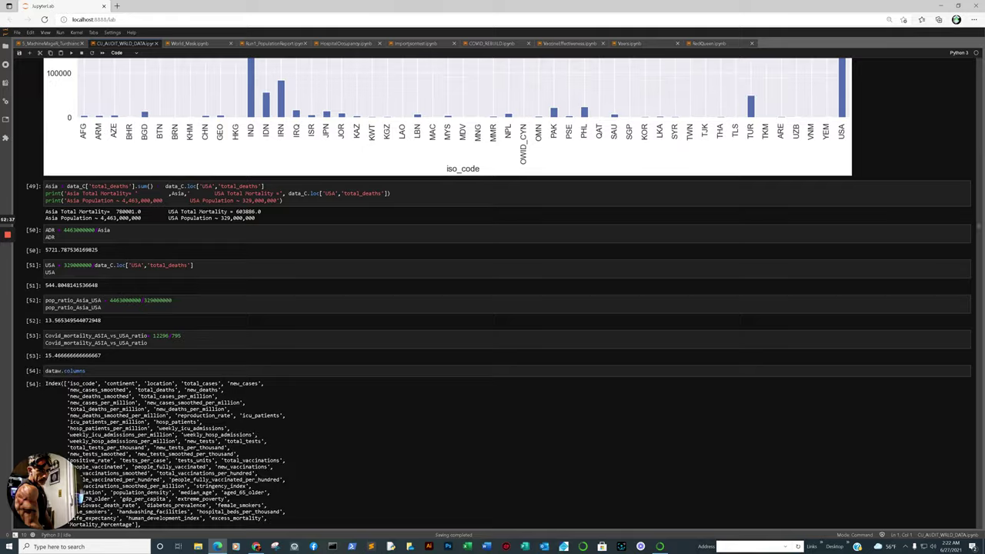
Look through the world vaccination, deaths and cases line plots and The World correlation heatmaps
{"action": "scroll", "coordinate": [493, 308], "scroll_direction": "down", "scroll_amount": 3}
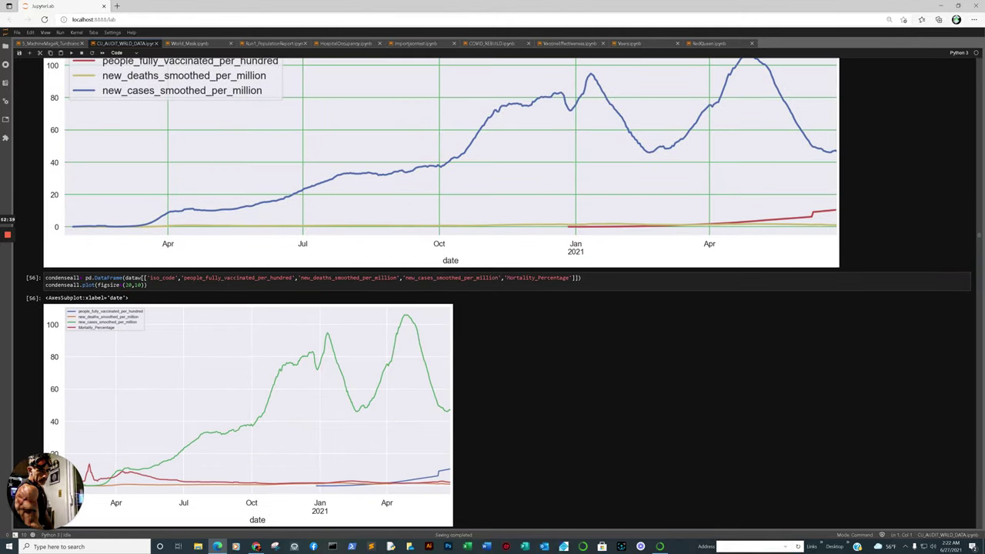
{"action": "scroll", "coordinate": [492, 308], "scroll_direction": "down", "scroll_amount": 5}
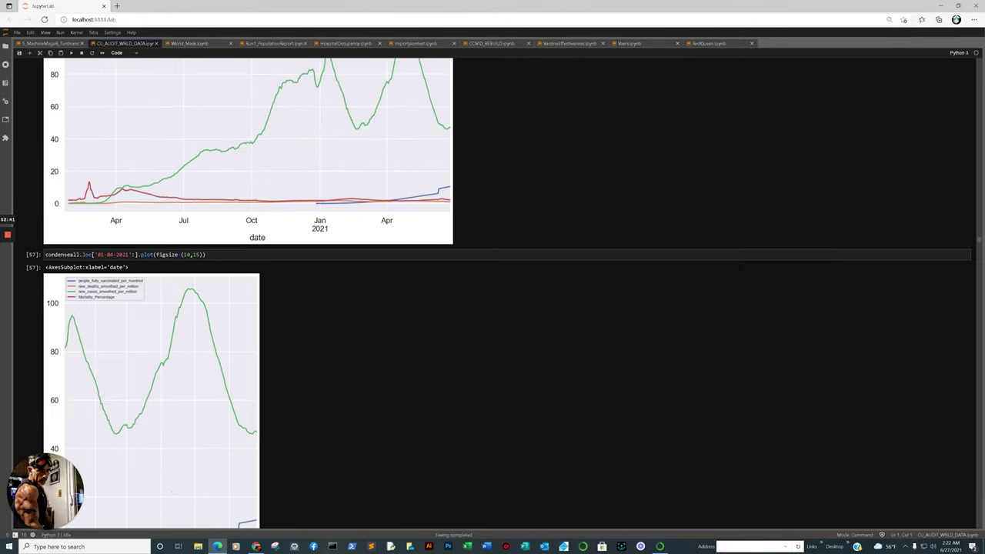
{"action": "scroll", "coordinate": [492, 307], "scroll_direction": "down", "scroll_amount": 20}
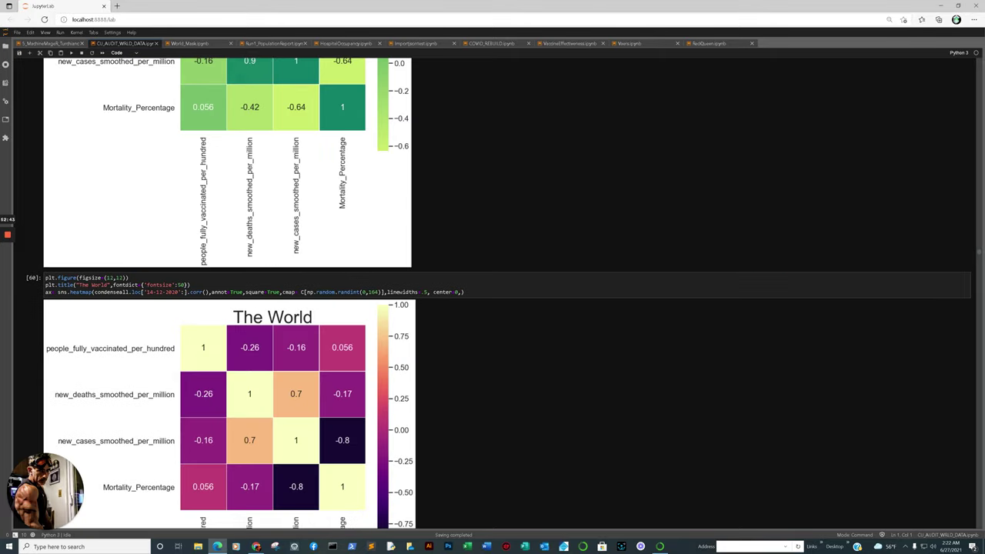
{"action": "scroll", "coordinate": [492, 308], "scroll_direction": "down", "scroll_amount": 20}
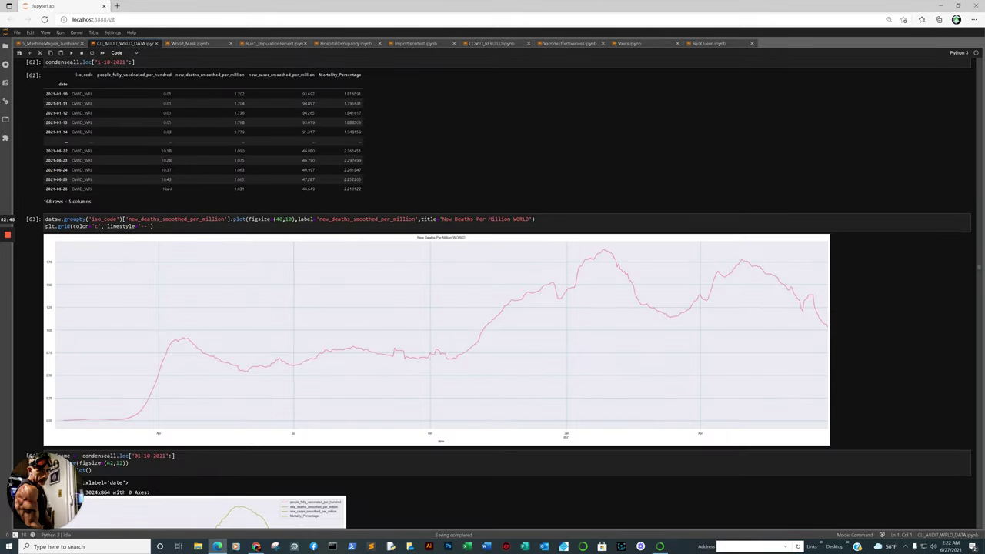
Examine the World Vaccine to Mortality Percentage chart, along with the mortality and vaccine correlation charts around it
{"action": "scroll", "coordinate": [493, 308], "scroll_direction": "down", "scroll_amount": 15}
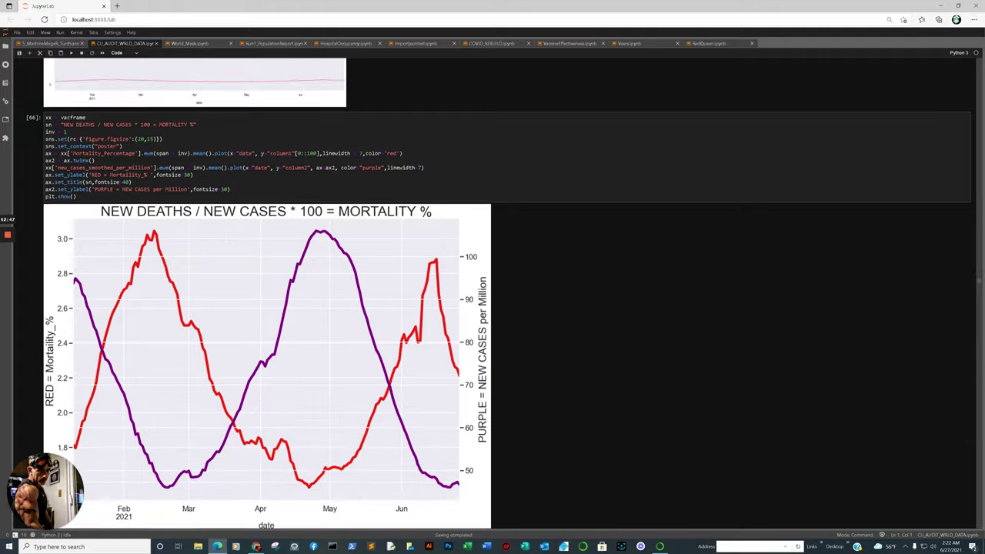
{"action": "scroll", "coordinate": [493, 308], "scroll_direction": "down", "scroll_amount": 5}
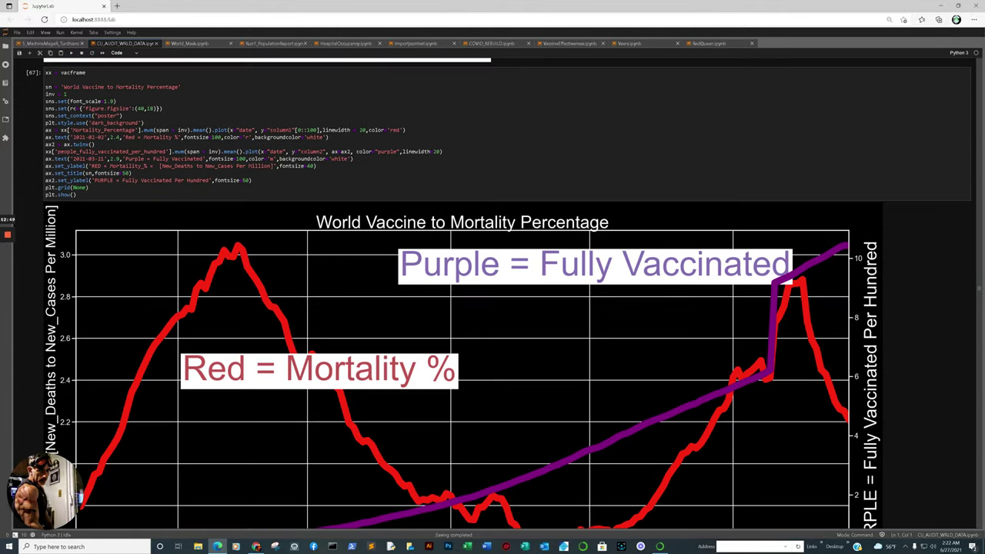
{"action": "scroll", "coordinate": [493, 308], "scroll_direction": "down", "scroll_amount": 3}
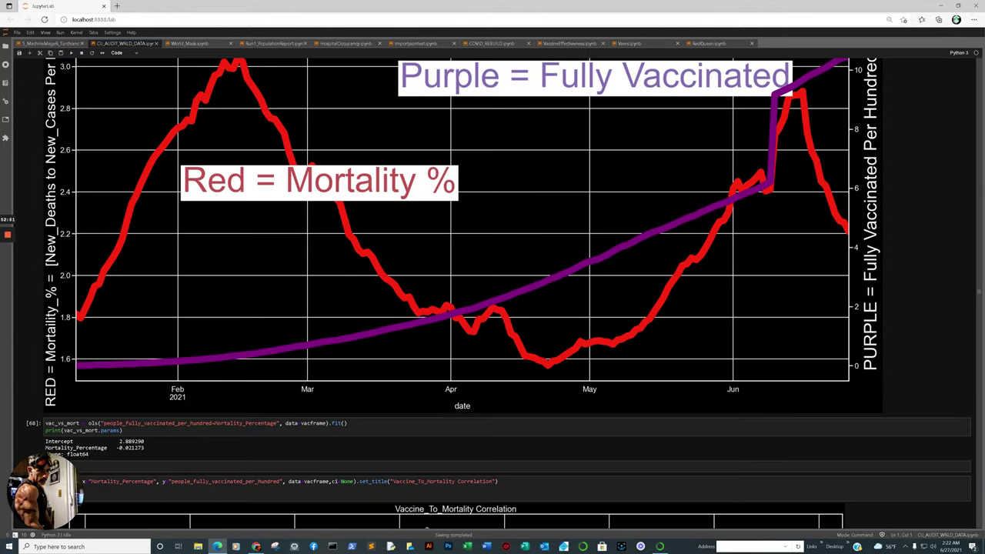
{"action": "scroll", "coordinate": [493, 308], "scroll_direction": "down", "scroll_amount": 4}
{"action": "scroll", "coordinate": [493, 308], "scroll_direction": "up", "scroll_amount": 6}
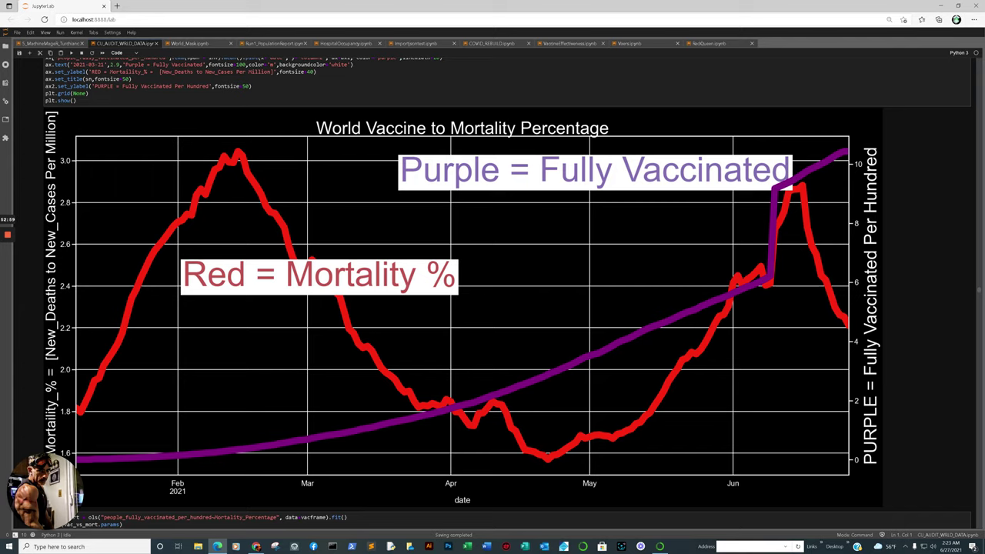
{"action": "scroll", "coordinate": [493, 308], "scroll_direction": "down", "scroll_amount": 15}
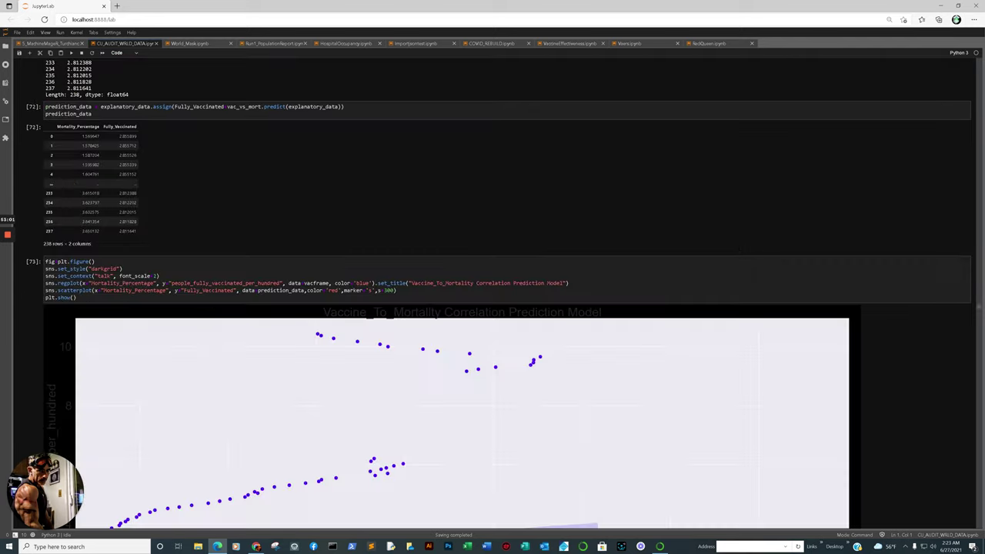
Examine the New Cases and New Deaths charts by continent, focusing on the separate Asia, Africa, Europe and South America plots
{"action": "scroll", "coordinate": [493, 308], "scroll_direction": "down", "scroll_amount": 15}
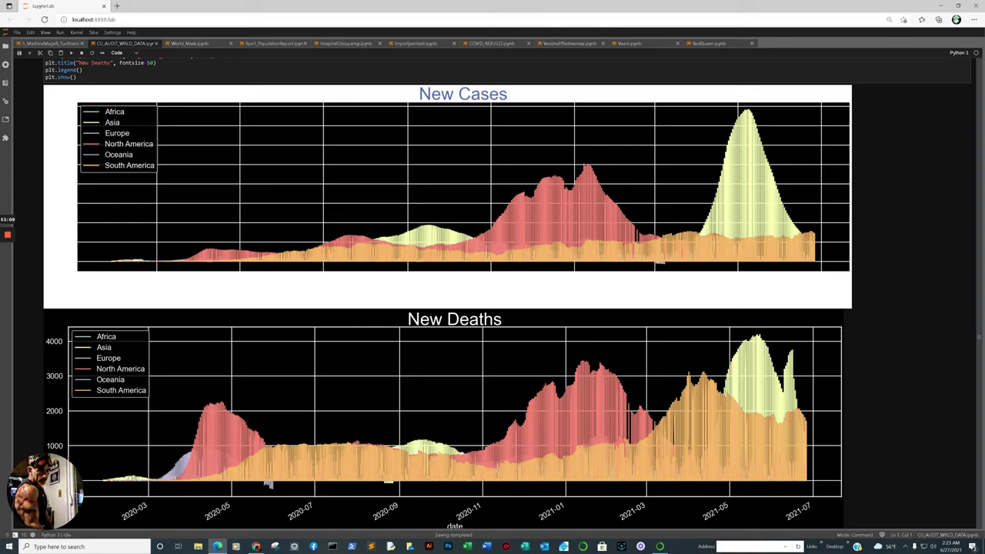
{"action": "scroll", "coordinate": [493, 308], "scroll_direction": "down", "scroll_amount": 12}
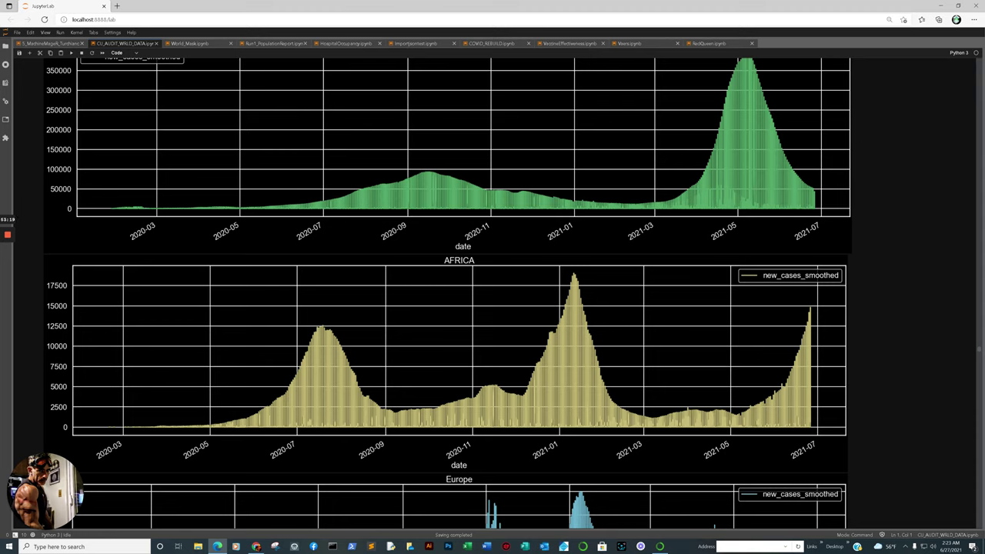
{"action": "left_click", "coordinate": [57, 286]}
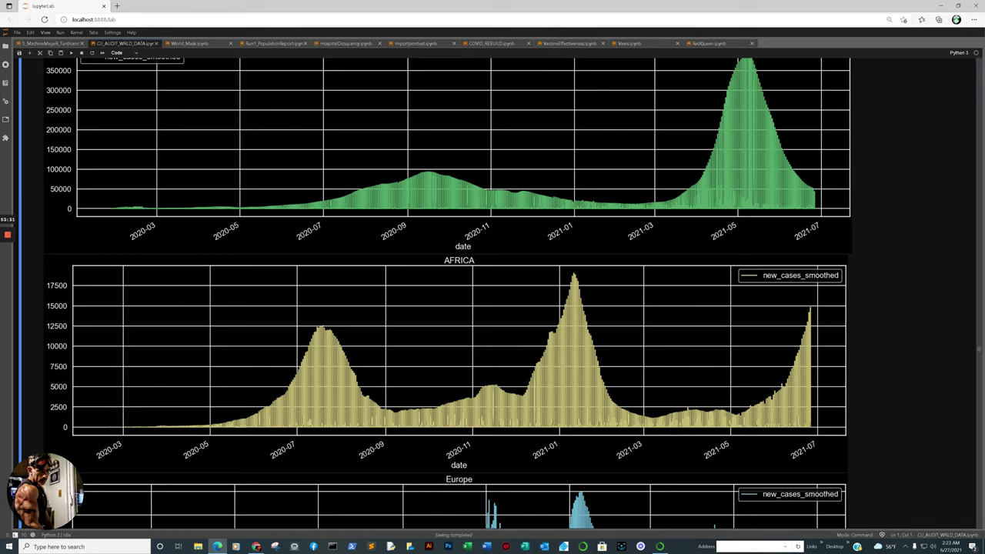
{"action": "scroll", "coordinate": [446, 293], "scroll_direction": "down", "scroll_amount": 4}
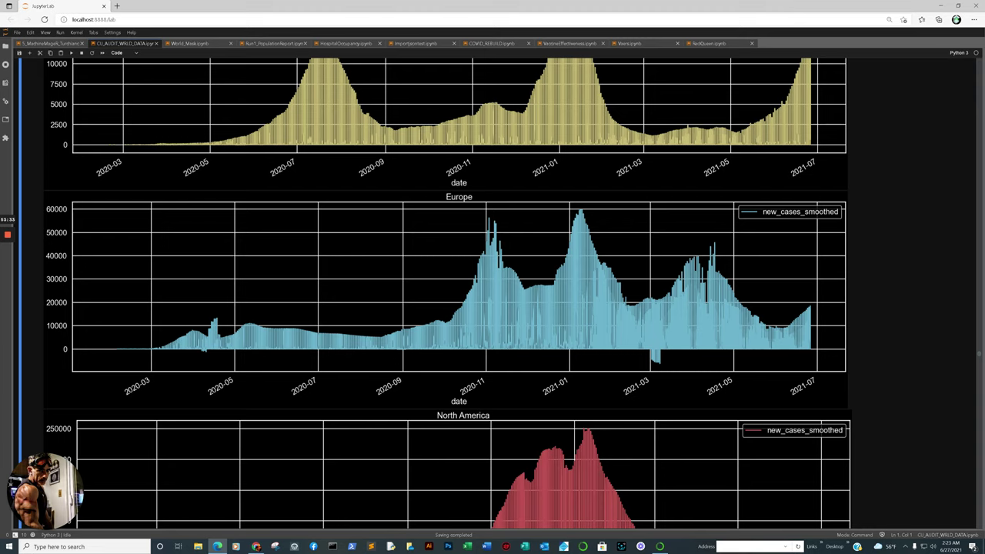
{"action": "scroll", "coordinate": [447, 292], "scroll_direction": "down", "scroll_amount": 20}
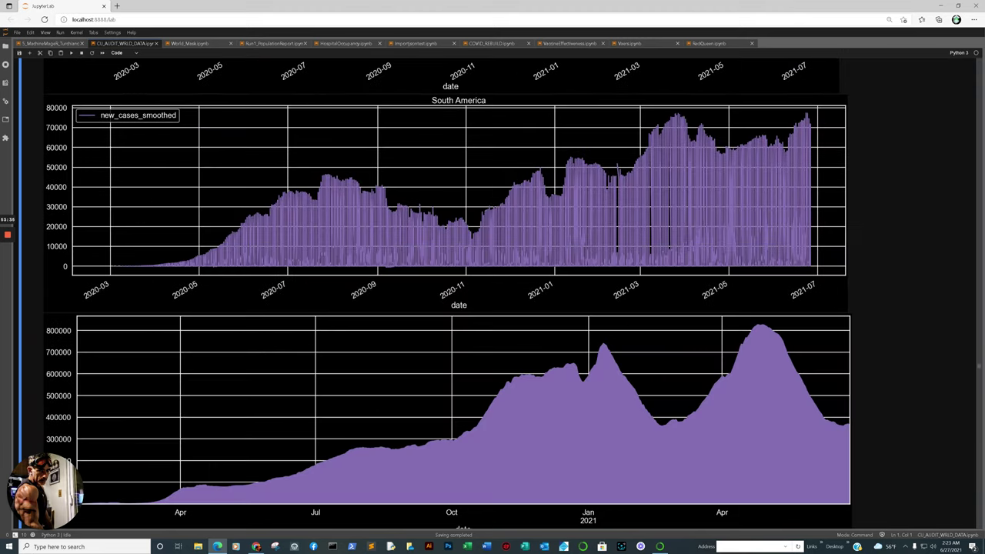
Compare the 2021 continent charts, from the overlaid new cases plot to the New Cases Per Million Shared Y Axis subplots
{"action": "scroll", "coordinate": [447, 292], "scroll_direction": "down", "scroll_amount": 20}
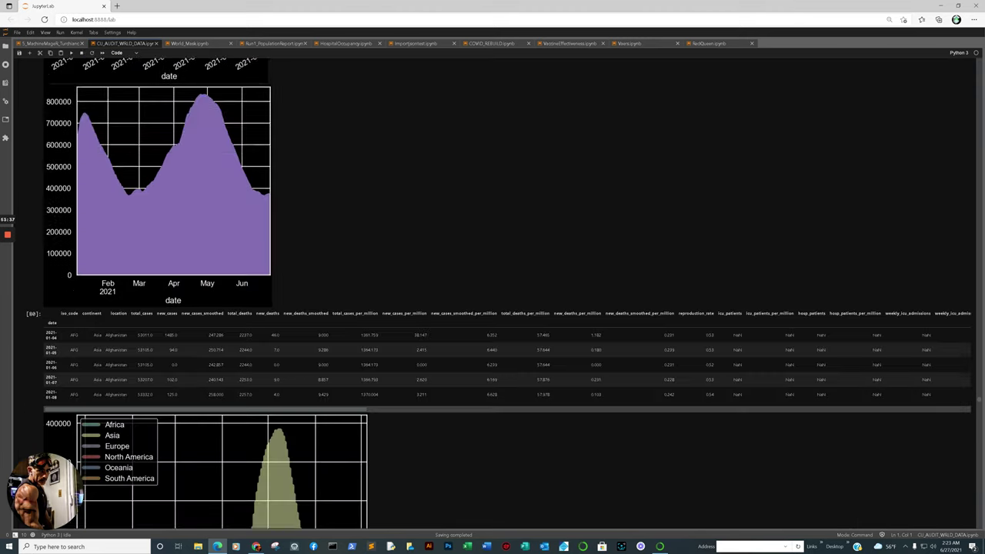
{"action": "scroll", "coordinate": [446, 292], "scroll_direction": "up", "scroll_amount": 4}
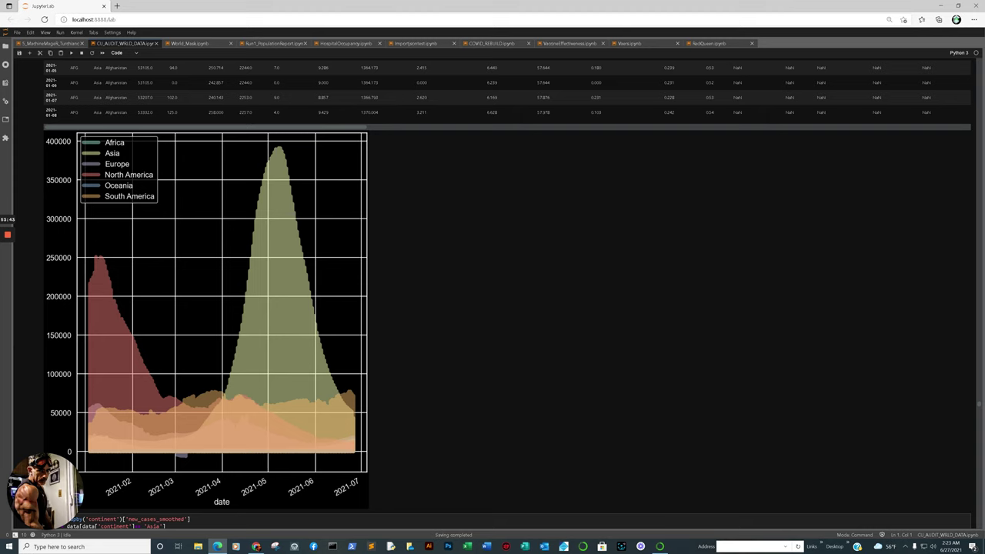
{"action": "scroll", "coordinate": [446, 292], "scroll_direction": "down", "scroll_amount": 7}
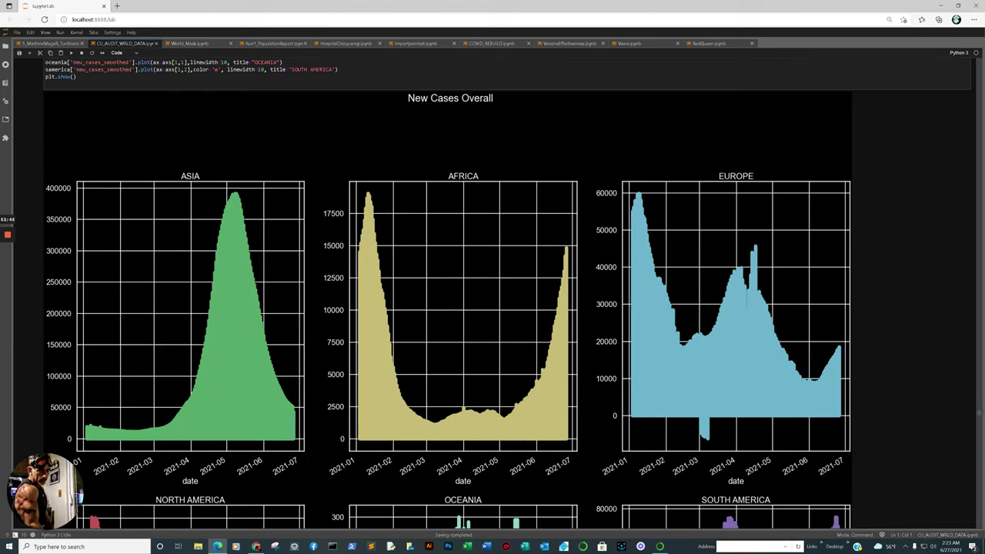
{"action": "scroll", "coordinate": [508, 293], "scroll_direction": "down", "scroll_amount": 15}
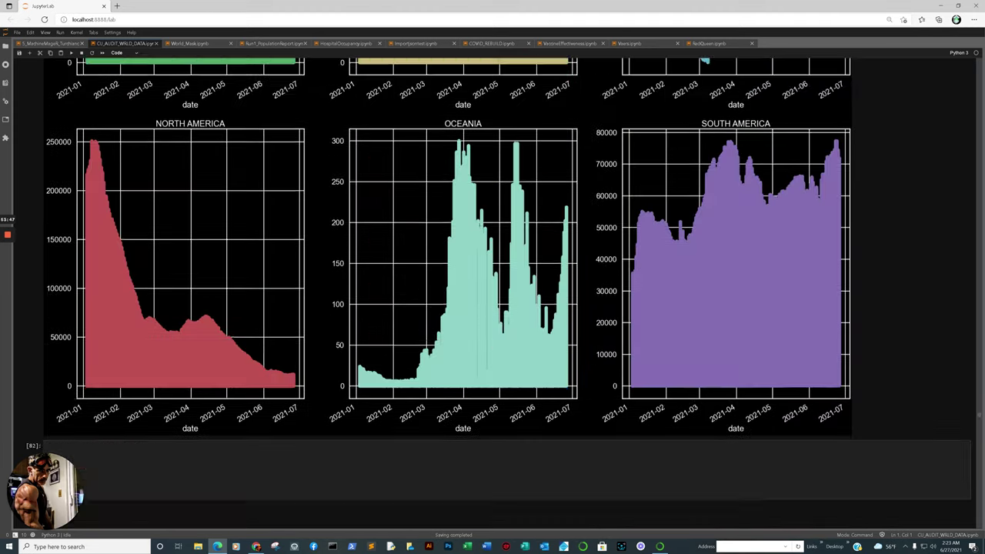
{"action": "scroll", "coordinate": [508, 292], "scroll_direction": "down", "scroll_amount": 20}
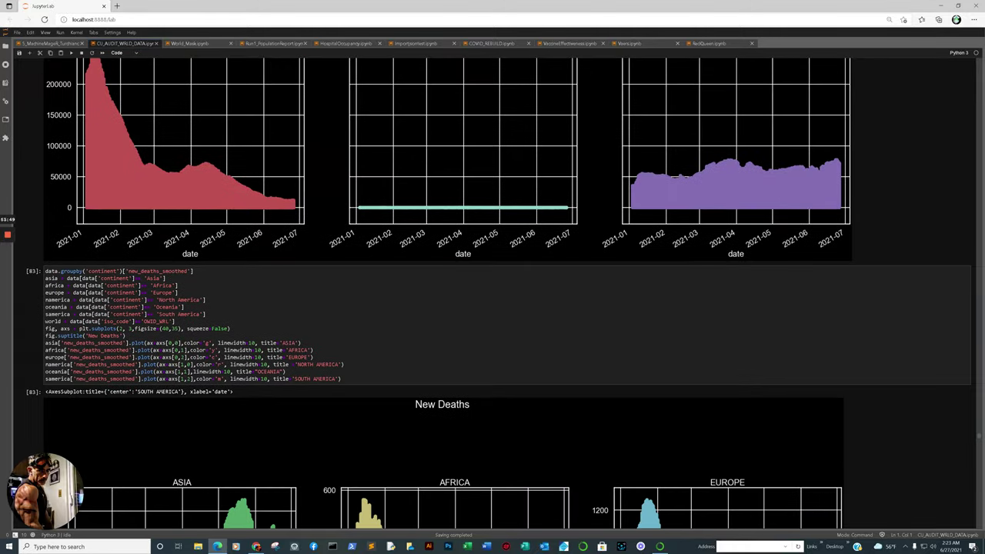
{"action": "scroll", "coordinate": [508, 292], "scroll_direction": "down", "scroll_amount": 20}
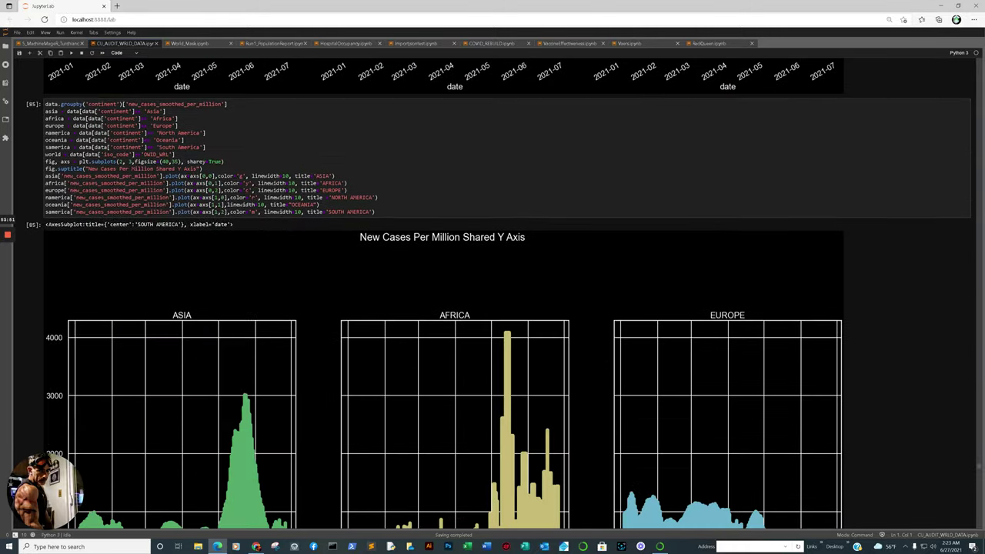
Compare Europe with the USA in the New Cases per Million, Mortality per Million and Cases to Mortality charts
{"action": "scroll", "coordinate": [509, 293], "scroll_direction": "down", "scroll_amount": 20}
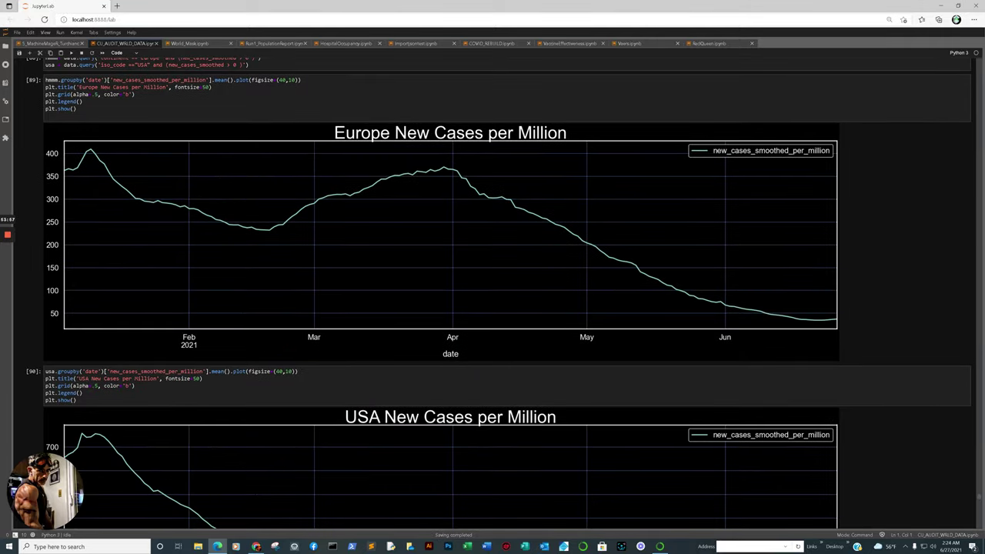
{"action": "scroll", "coordinate": [508, 293], "scroll_direction": "down", "scroll_amount": 5}
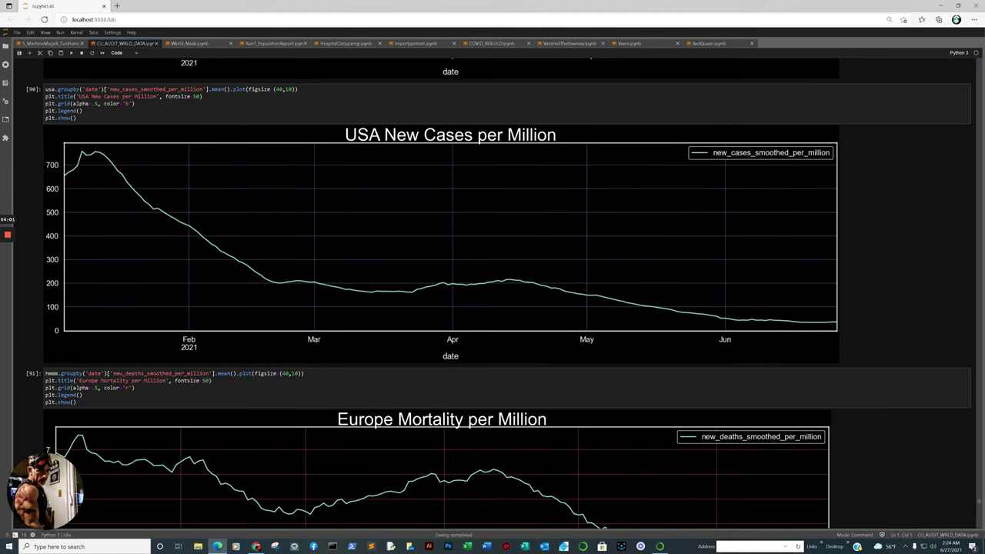
{"action": "scroll", "coordinate": [508, 293], "scroll_direction": "down", "scroll_amount": 2}
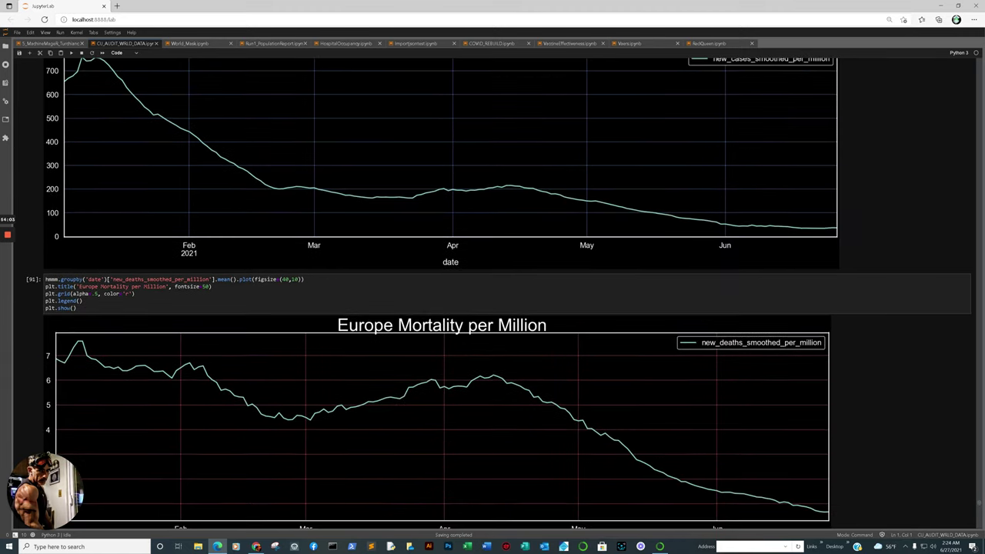
{"action": "scroll", "coordinate": [508, 293], "scroll_direction": "down", "scroll_amount": 4}
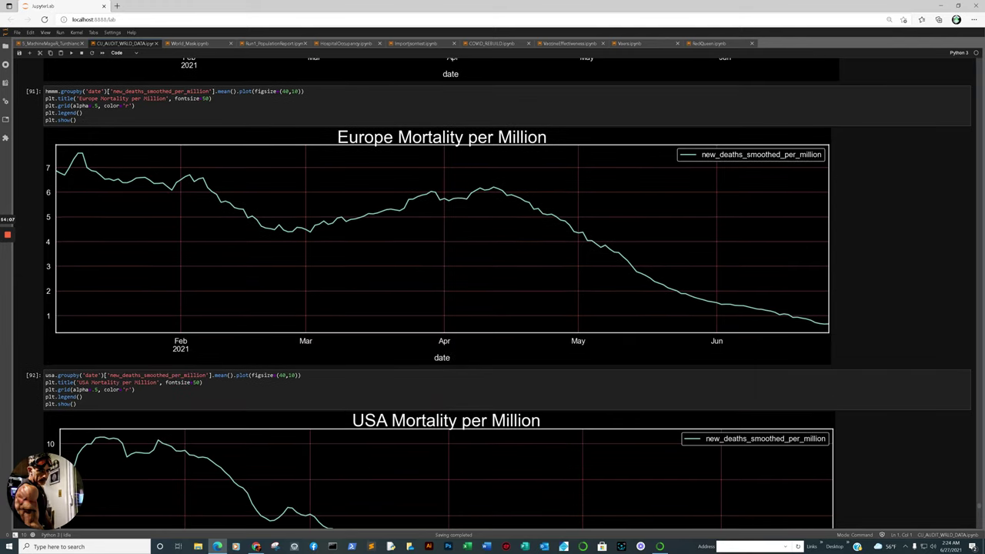
{"action": "scroll", "coordinate": [80, 499], "scroll_direction": "down", "scroll_amount": 4}
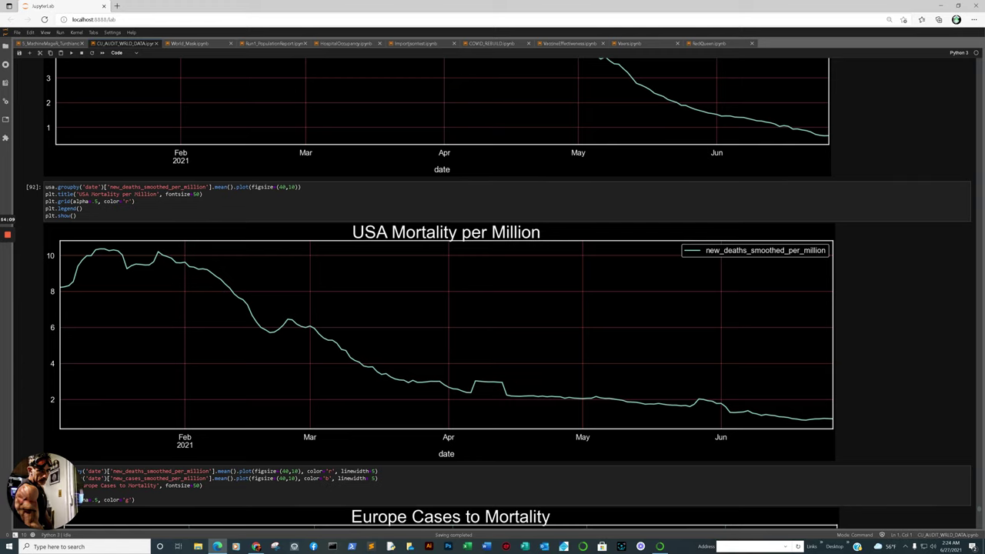
{"action": "scroll", "coordinate": [81, 499], "scroll_direction": "down", "scroll_amount": 2}
{"action": "scroll", "coordinate": [508, 292], "scroll_direction": "down", "scroll_amount": 6}
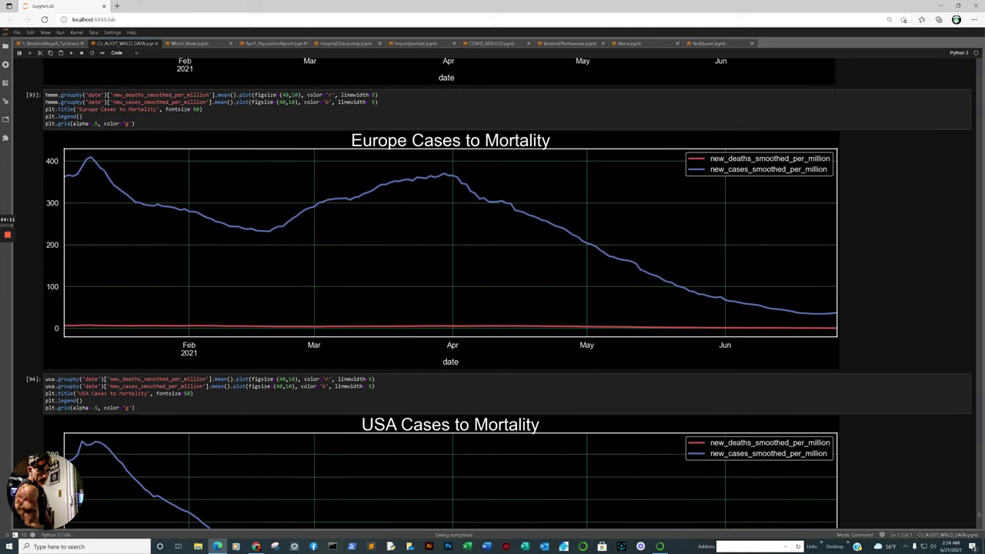
{"action": "scroll", "coordinate": [509, 292], "scroll_direction": "down", "scroll_amount": 8}
{"action": "scroll", "coordinate": [508, 292], "scroll_direction": "up", "scroll_amount": 2}
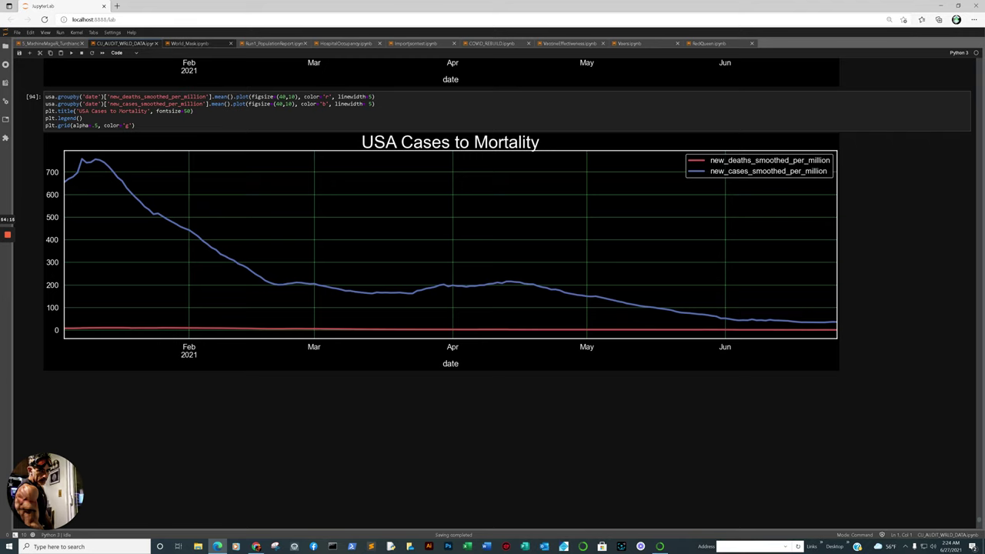
Open World_Mask.ipynb and examine the World_Mask COVID Prevention Correlation heatmap and the bar chart by country
{"action": "left_click", "coordinate": [193, 43]}
{"action": "scroll", "coordinate": [508, 293], "scroll_direction": "up", "scroll_amount": 15}
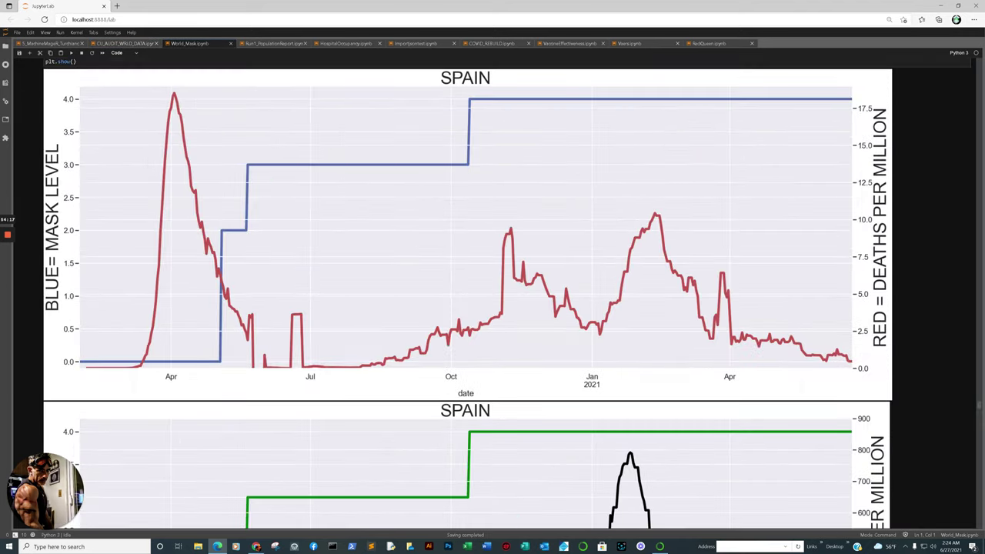
{"action": "scroll", "coordinate": [508, 292], "scroll_direction": "up", "scroll_amount": 10}
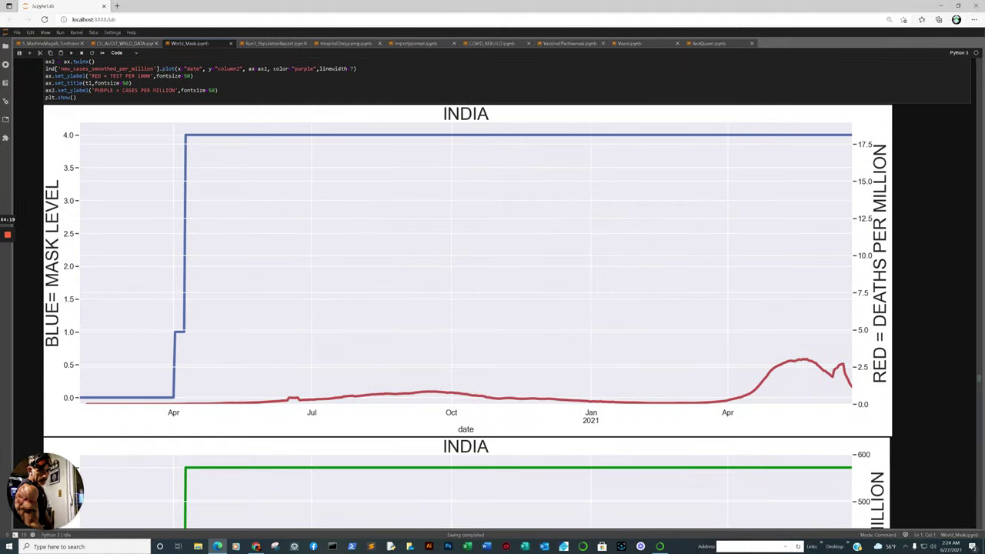
{"action": "left_click_drag", "start_coordinate": [976, 380], "coordinate": [959, 162]}
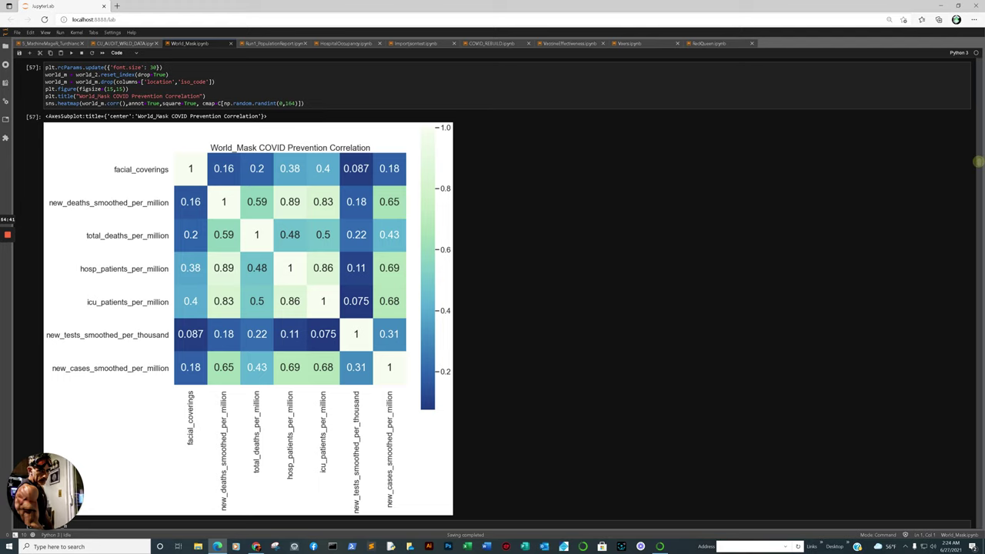
{"action": "left_click_drag", "start_coordinate": [979, 162], "coordinate": [978, 179]}
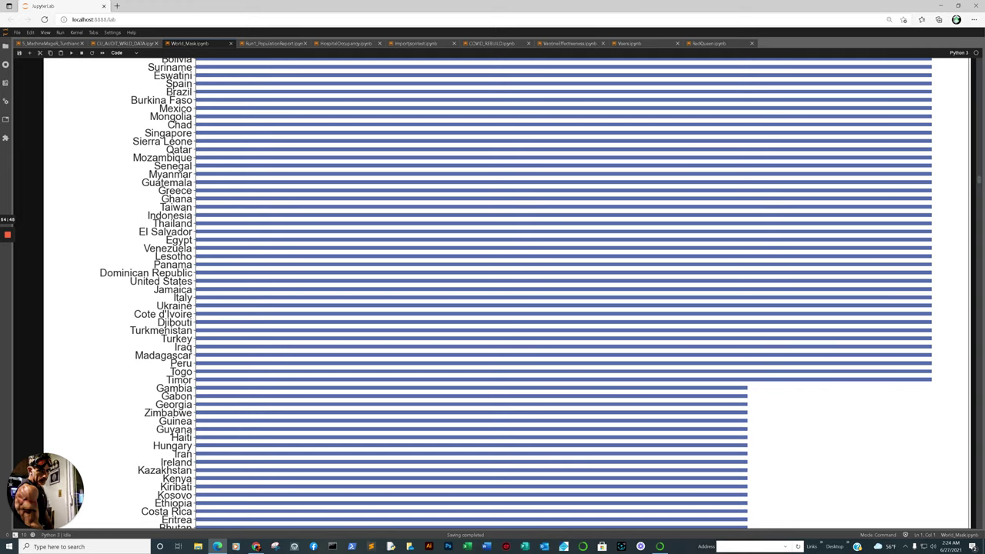
Compare mask level with deaths and cases per million in the Sweden and Brazil charts
{"action": "left_click_drag", "start_coordinate": [978, 176], "coordinate": [979, 244]}
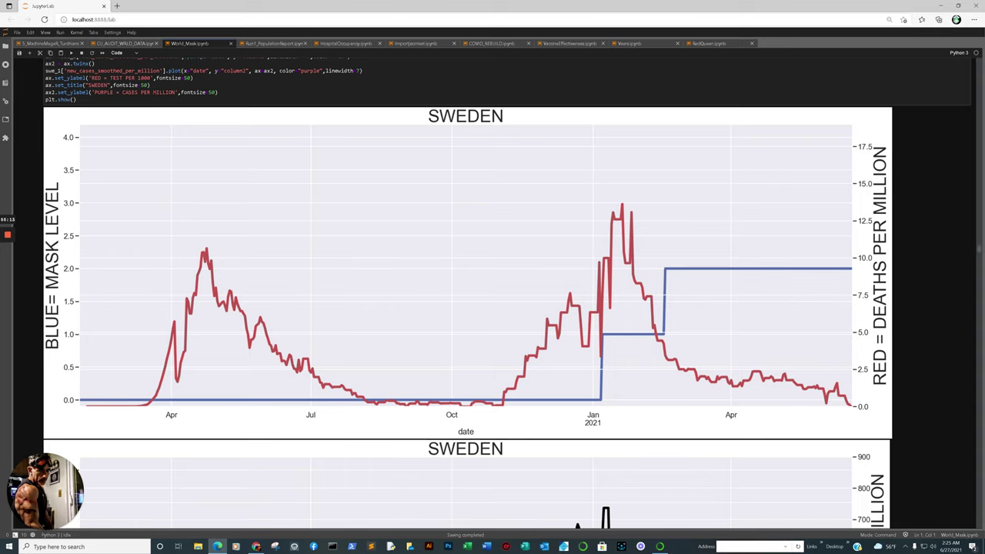
{"action": "scroll", "coordinate": [493, 293], "scroll_direction": "down", "scroll_amount": 5}
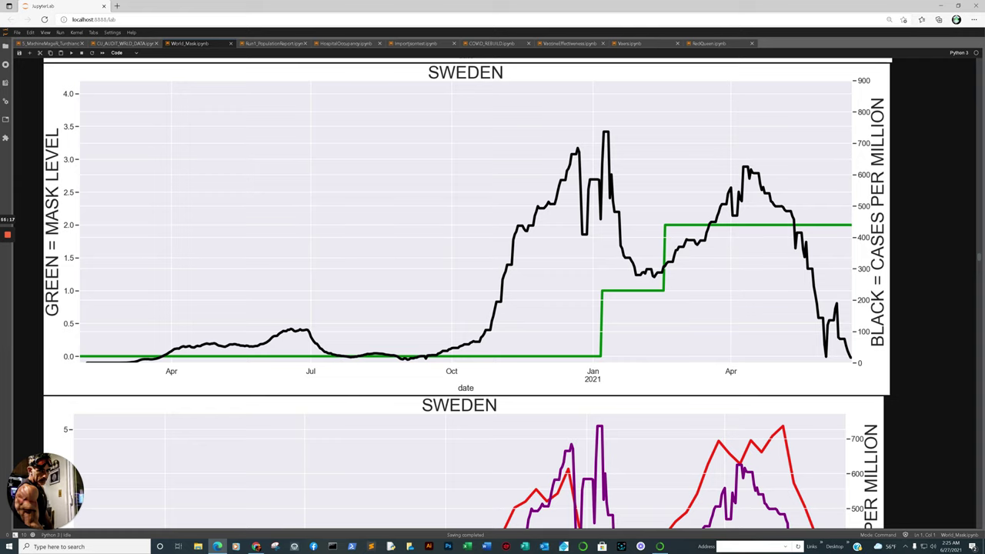
{"action": "scroll", "coordinate": [492, 292], "scroll_direction": "down", "scroll_amount": 15}
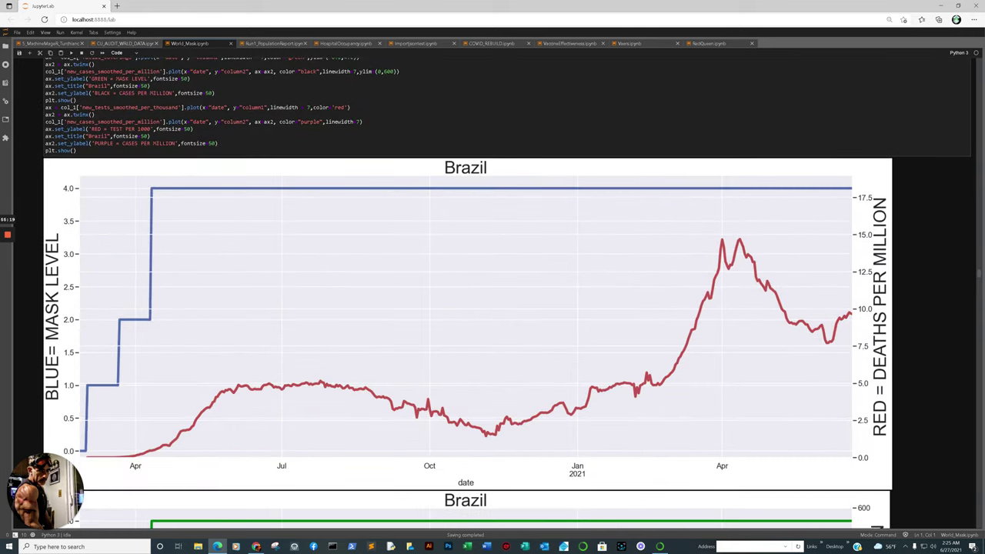
{"action": "scroll", "coordinate": [493, 293], "scroll_direction": "down", "scroll_amount": 12}
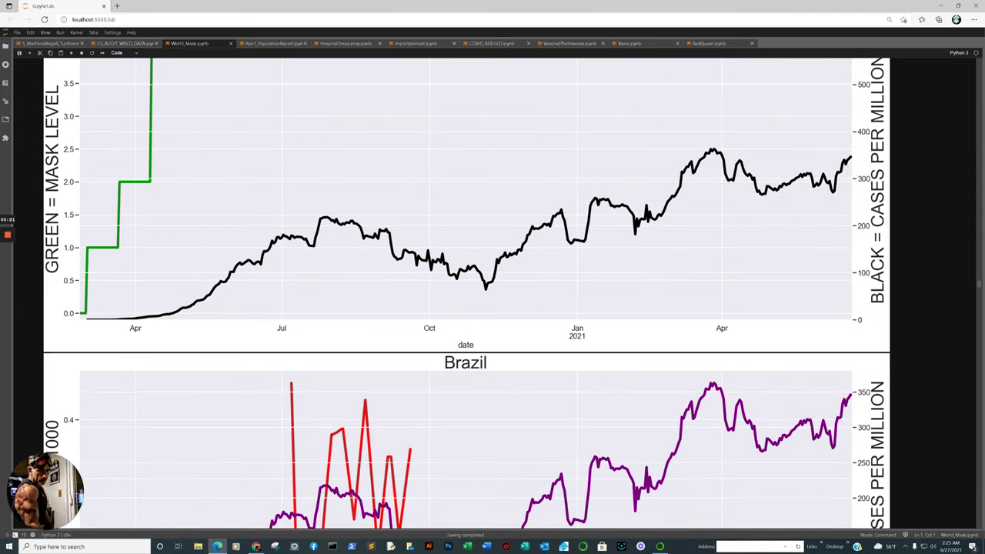
Review the Japan and New Zealand charts of mask level, deaths, cases and tests
{"action": "scroll", "coordinate": [493, 293], "scroll_direction": "down", "scroll_amount": 3}
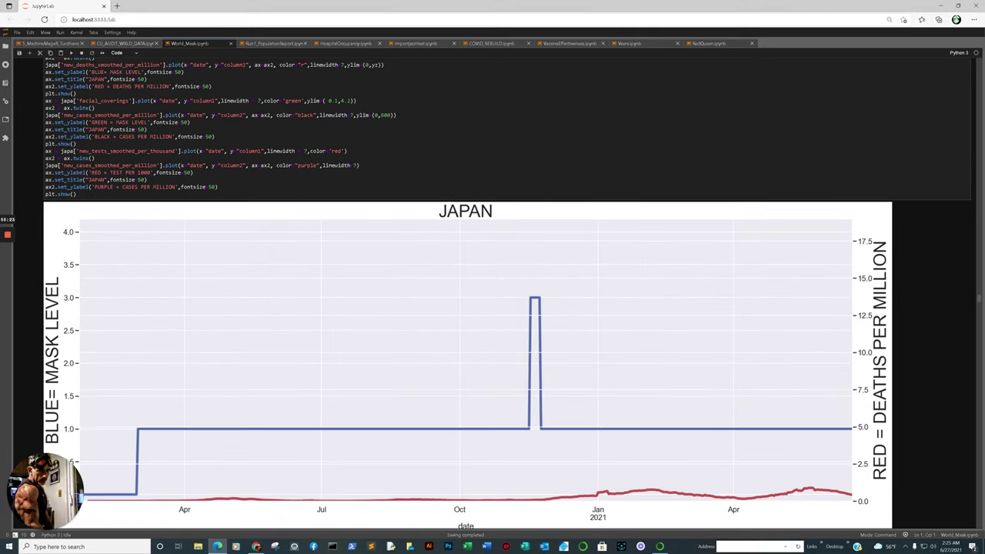
{"action": "scroll", "coordinate": [493, 293], "scroll_direction": "down", "scroll_amount": 2}
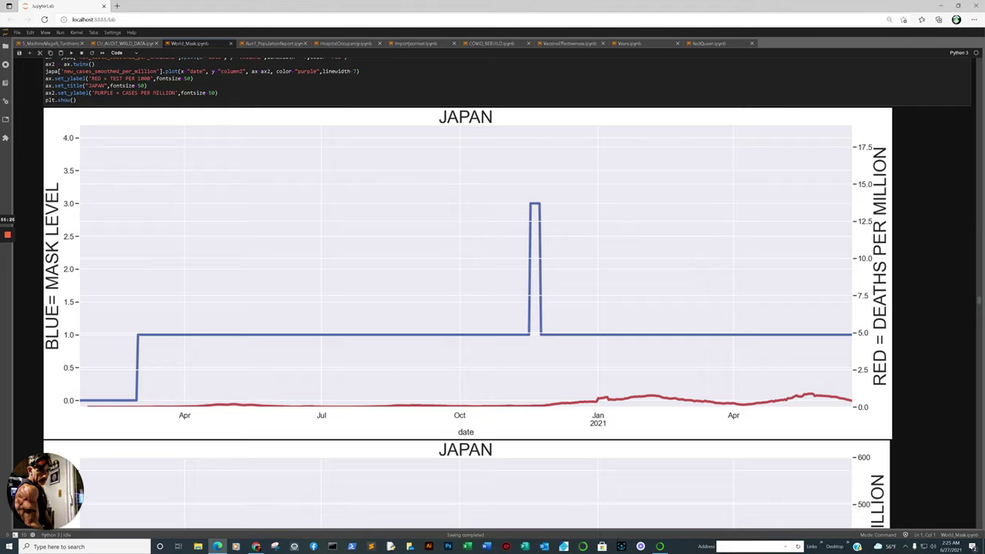
{"action": "scroll", "coordinate": [492, 293], "scroll_direction": "down", "scroll_amount": 6}
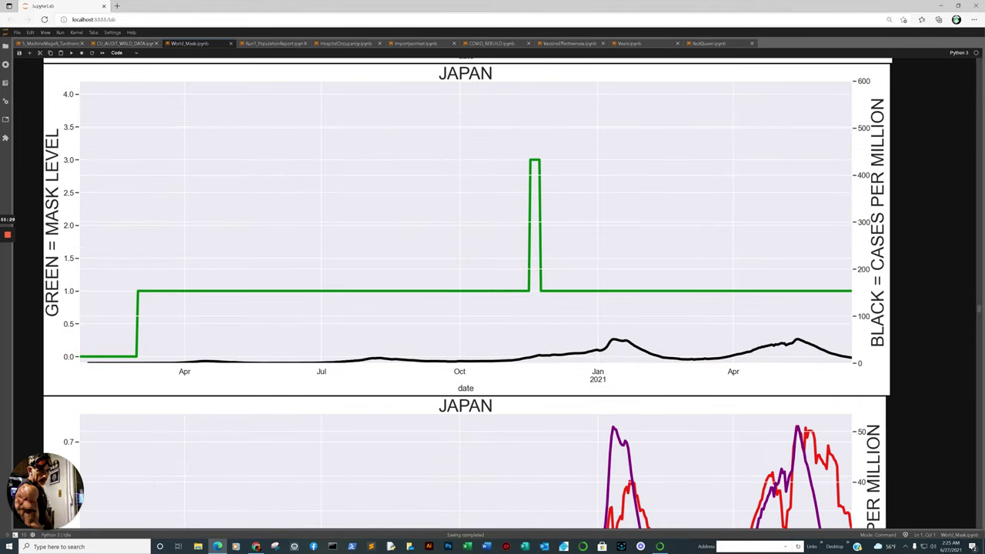
{"action": "scroll", "coordinate": [492, 293], "scroll_direction": "down", "scroll_amount": 3}
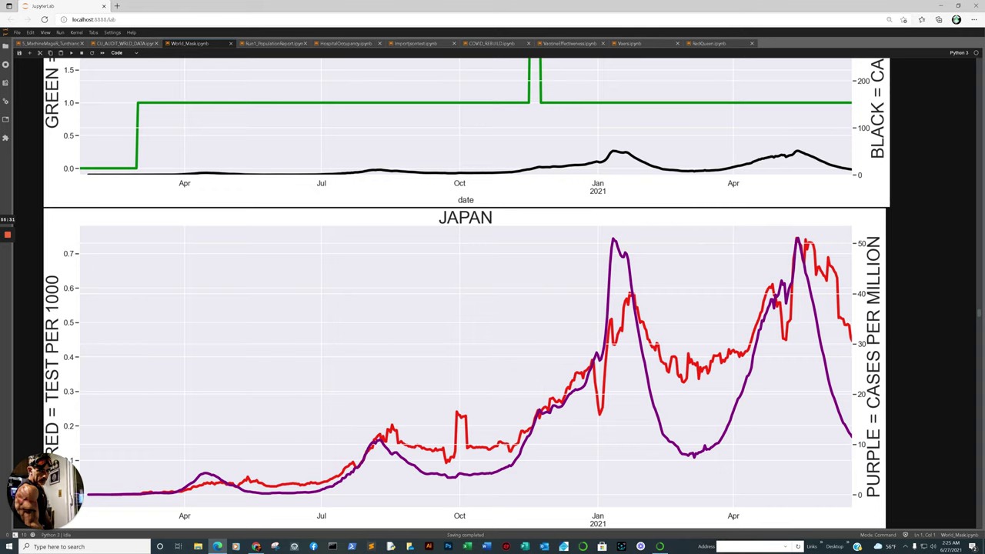
{"action": "scroll", "coordinate": [493, 292], "scroll_direction": "down", "scroll_amount": 11}
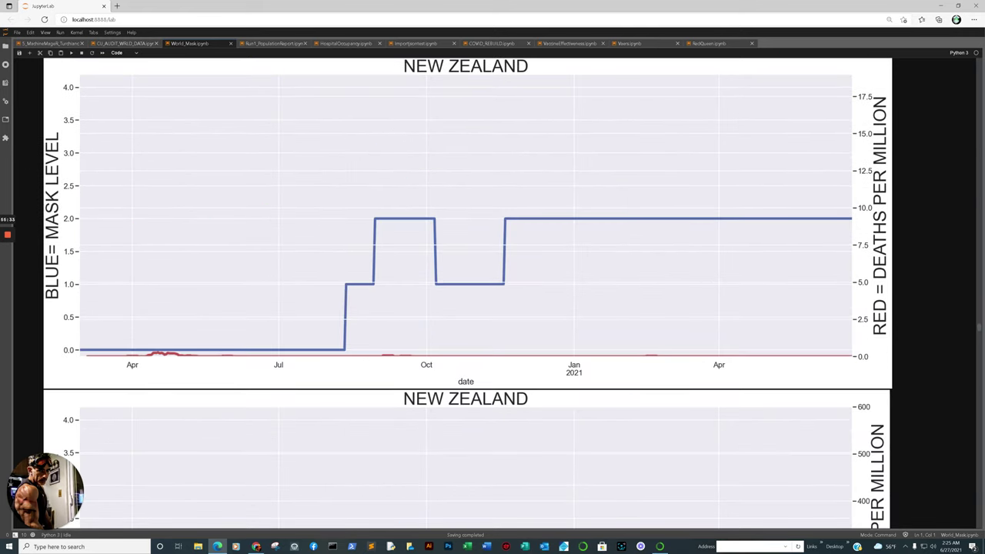
{"action": "scroll", "coordinate": [493, 293], "scroll_direction": "down", "scroll_amount": 10}
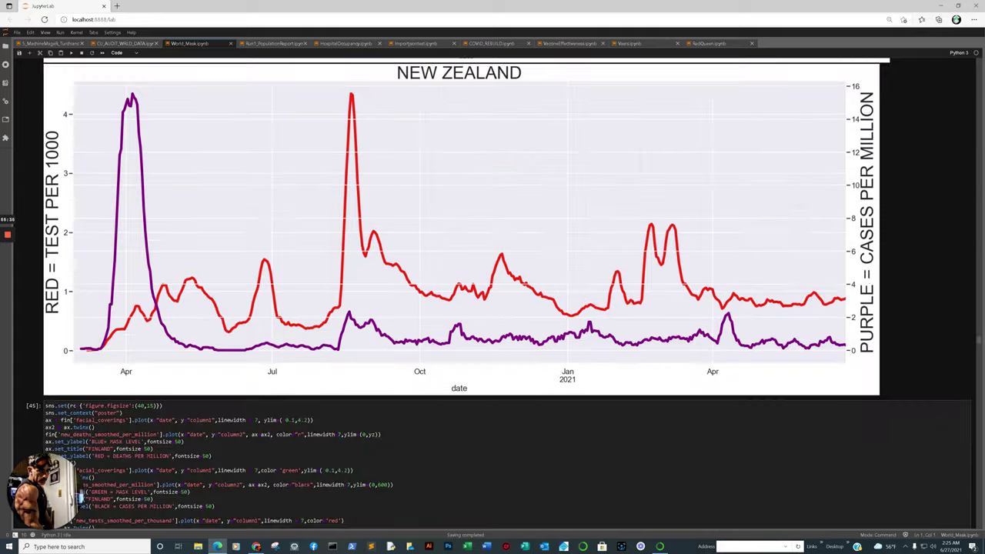
Look through the Finland and India charts, focusing on India's mask level against cases per million
{"action": "scroll", "coordinate": [492, 293], "scroll_direction": "down", "scroll_amount": 5}
{"action": "scroll", "coordinate": [79, 499], "scroll_direction": "down", "scroll_amount": 10}
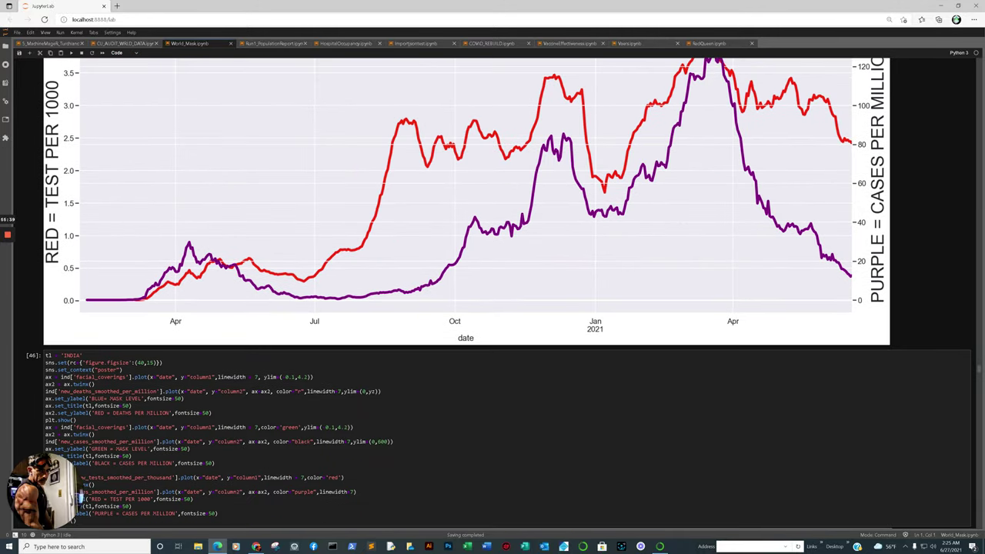
{"action": "scroll", "coordinate": [79, 499], "scroll_direction": "down", "scroll_amount": 10}
{"action": "scroll", "coordinate": [468, 293], "scroll_direction": "down", "scroll_amount": 5}
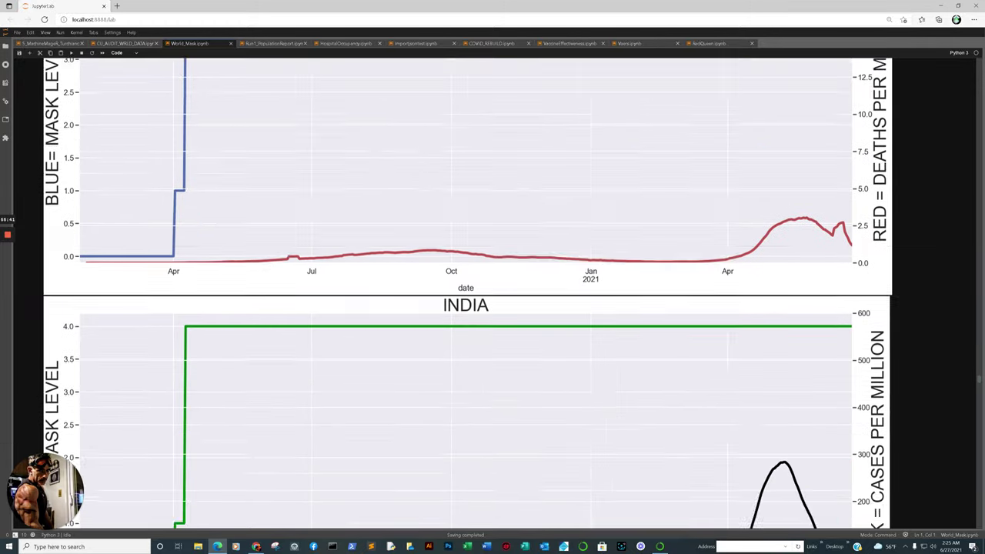
{"action": "scroll", "coordinate": [468, 293], "scroll_direction": "down", "scroll_amount": 4}
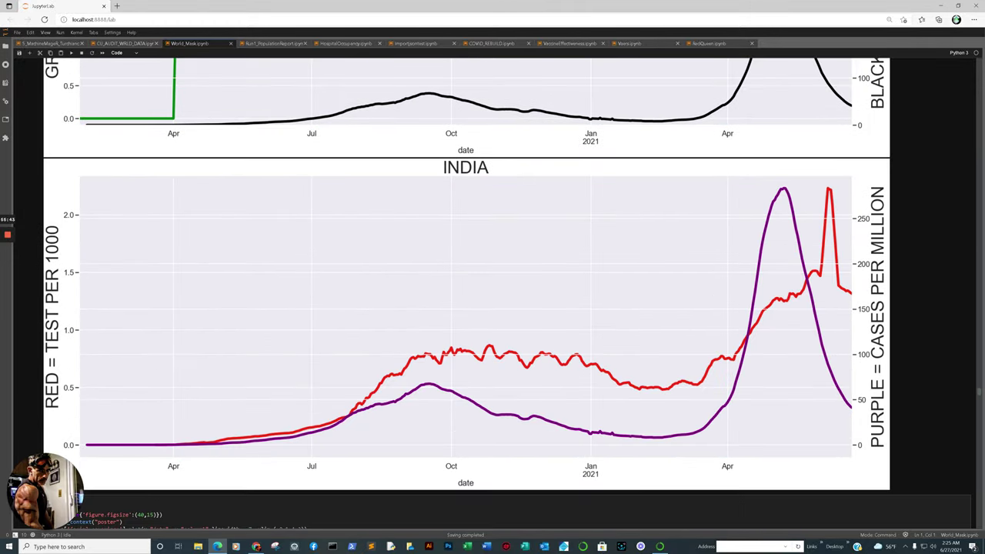
{"action": "scroll", "coordinate": [468, 293], "scroll_direction": "up", "scroll_amount": 7}
{"action": "scroll", "coordinate": [468, 293], "scroll_direction": "down", "scroll_amount": 3}
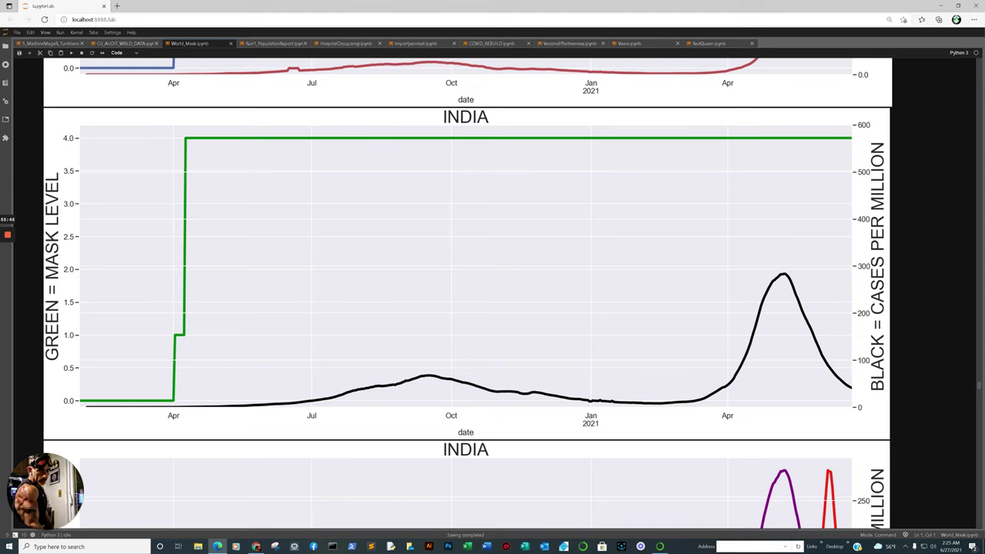
Examine the mask level and deaths per million charts for Spain and France
{"action": "scroll", "coordinate": [468, 294], "scroll_direction": "down", "scroll_amount": 12}
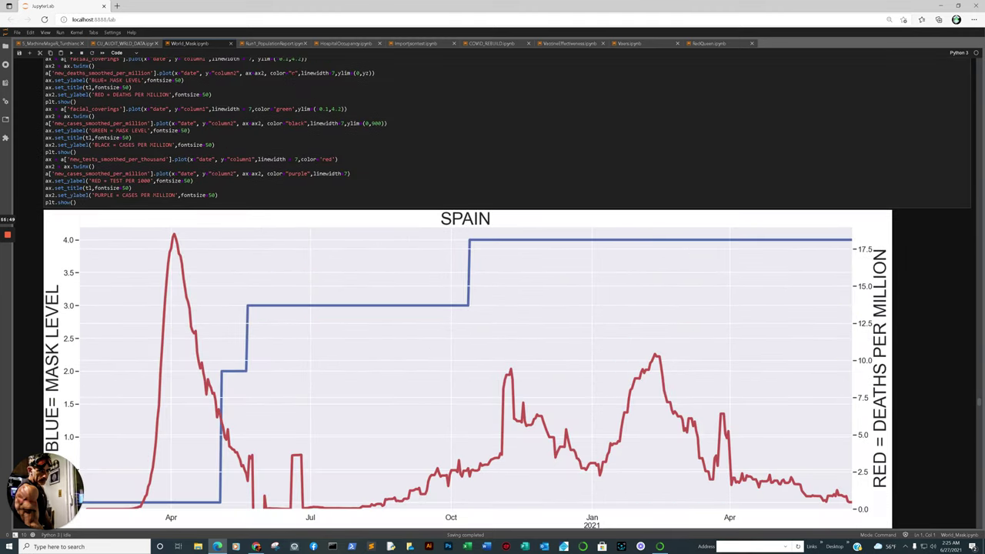
{"action": "scroll", "coordinate": [468, 293], "scroll_direction": "down", "scroll_amount": 3}
{"action": "scroll", "coordinate": [468, 294], "scroll_direction": "down", "scroll_amount": 17}
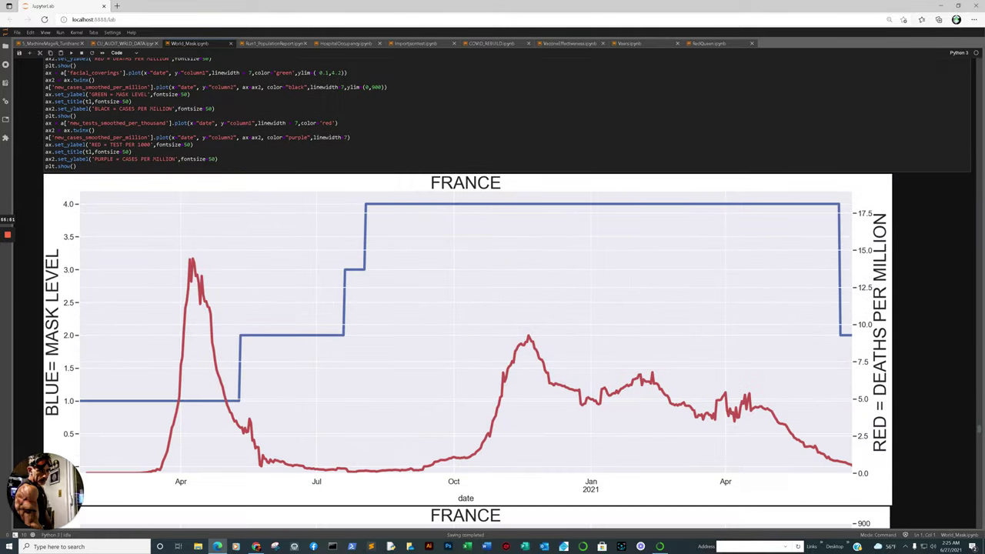
Examine the United Kingdom and Italy charts of mask level against deaths and cases per million
{"action": "scroll", "coordinate": [468, 293], "scroll_direction": "down", "scroll_amount": 15}
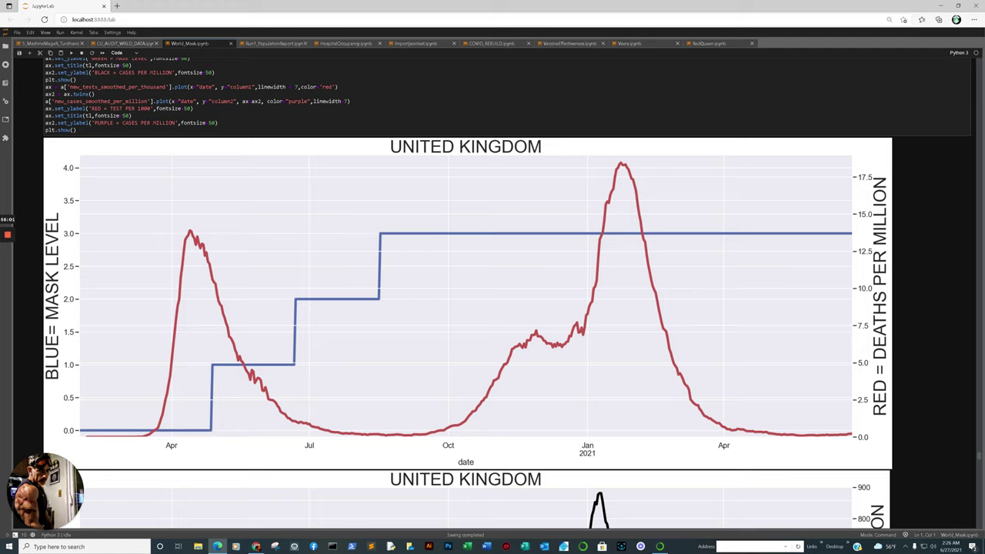
{"action": "scroll", "coordinate": [466, 293], "scroll_direction": "down", "scroll_amount": 6}
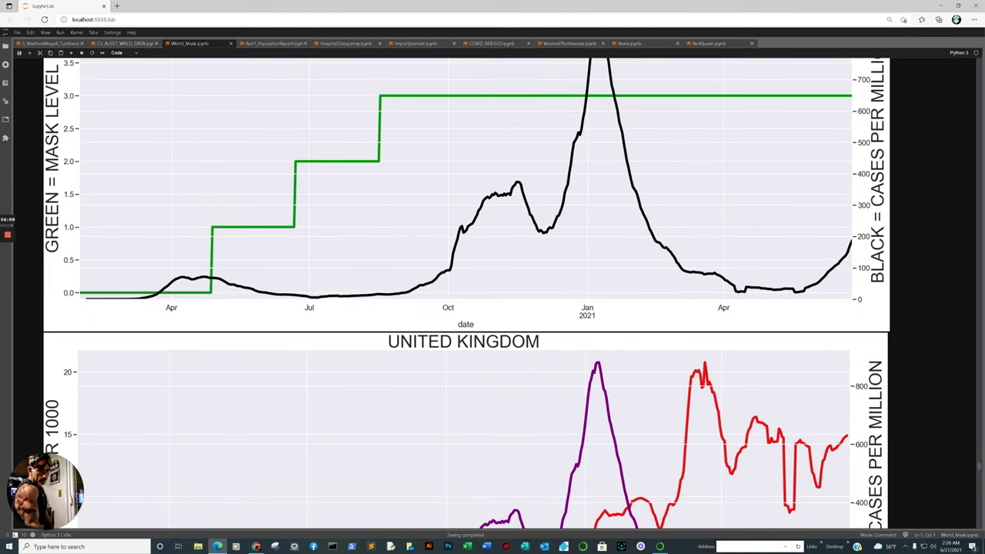
{"action": "scroll", "coordinate": [466, 293], "scroll_direction": "up", "scroll_amount": 5}
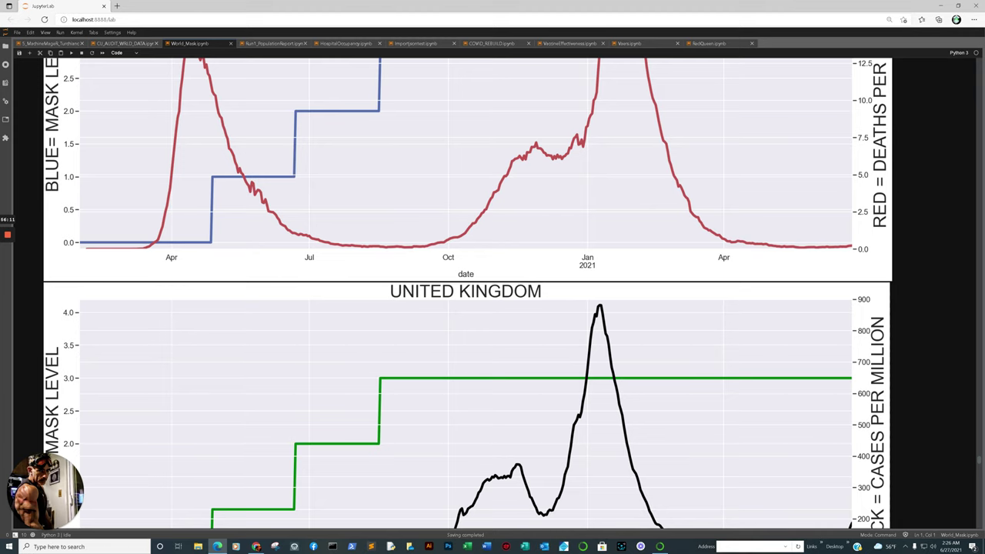
{"action": "scroll", "coordinate": [465, 293], "scroll_direction": "down", "scroll_amount": 15}
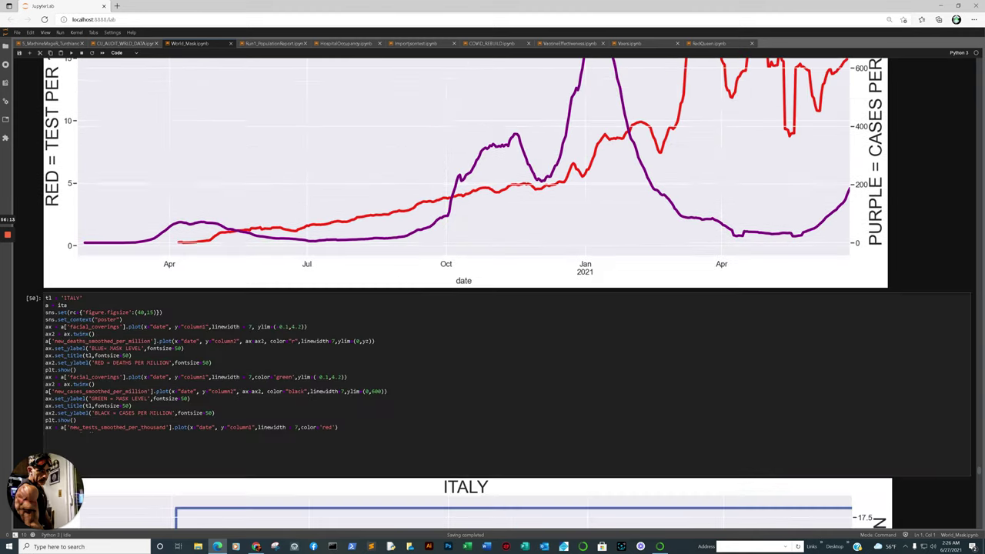
{"action": "scroll", "coordinate": [466, 293], "scroll_direction": "down", "scroll_amount": 4}
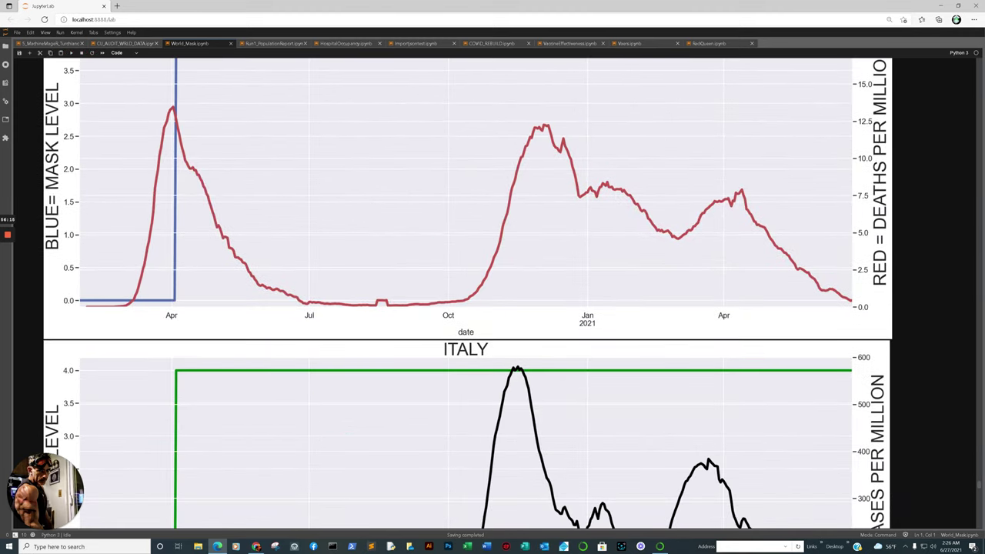
{"action": "scroll", "coordinate": [466, 293], "scroll_direction": "down", "scroll_amount": 7}
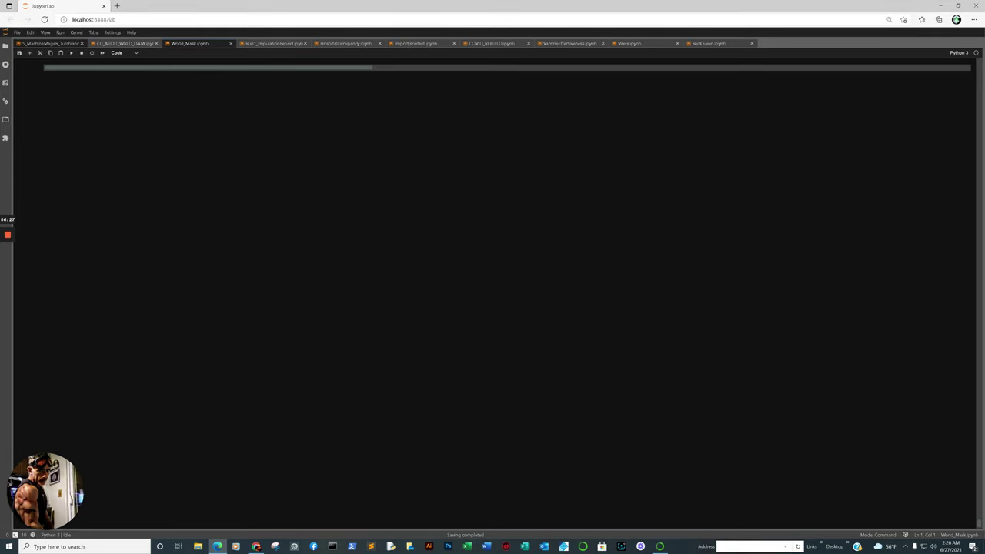
Open the MachineMage notebook and review the New Deaths Current, USA chart and the Monte Carlo predictions for total deaths and new cases per million
{"action": "left_click", "coordinate": [59, 43]}
{"action": "scroll", "coordinate": [508, 293], "scroll_direction": "down", "scroll_amount": 1}
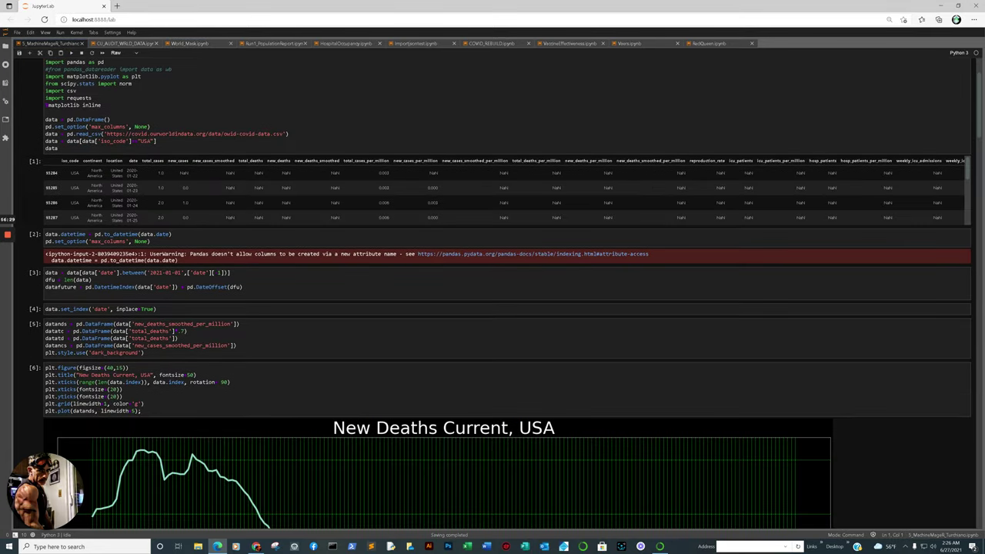
{"action": "scroll", "coordinate": [508, 293], "scroll_direction": "down", "scroll_amount": 5}
{"action": "scroll", "coordinate": [510, 58], "scroll_direction": "up", "scroll_amount": 1}
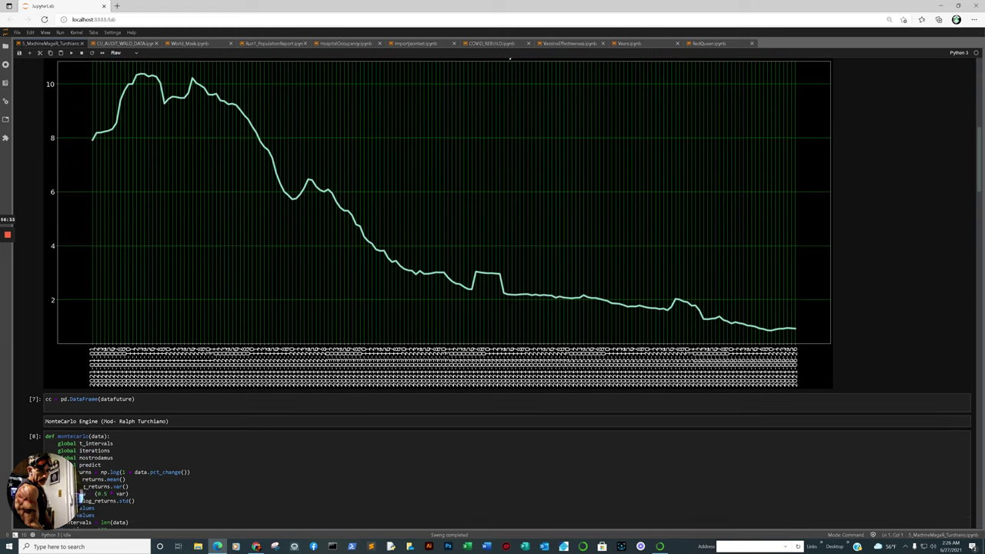
{"action": "scroll", "coordinate": [510, 59], "scroll_direction": "down", "scroll_amount": 15}
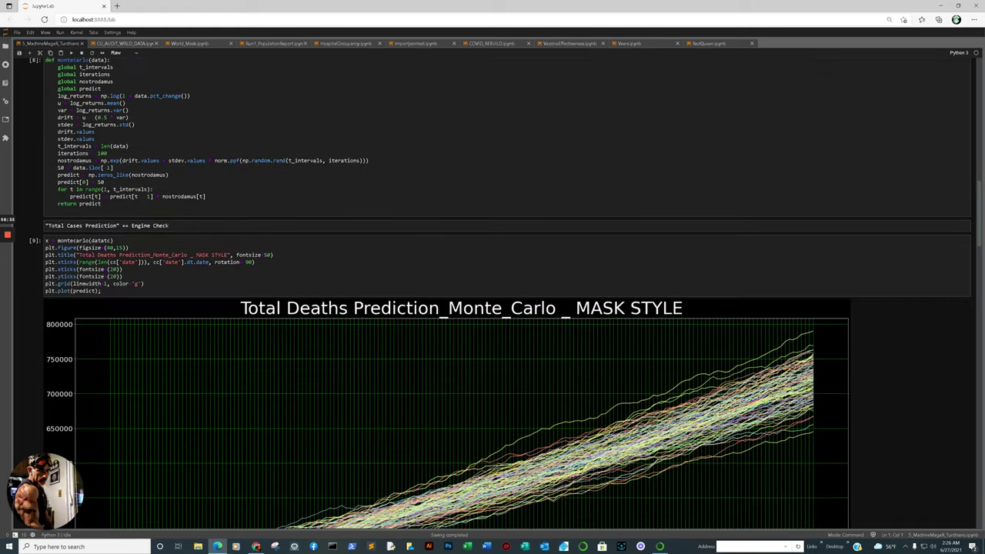
{"action": "scroll", "coordinate": [79, 499], "scroll_direction": "down", "scroll_amount": 3}
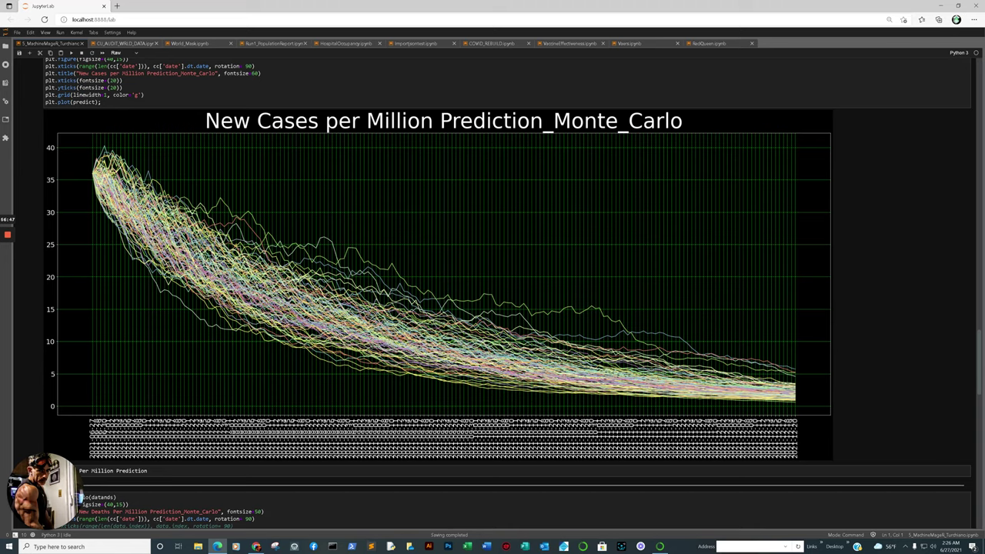
Examine the New Deaths Per Million Prediction_Monte_Carlo chart together with its descriptive statistics
{"action": "scroll", "coordinate": [508, 292], "scroll_direction": "down", "scroll_amount": 5}
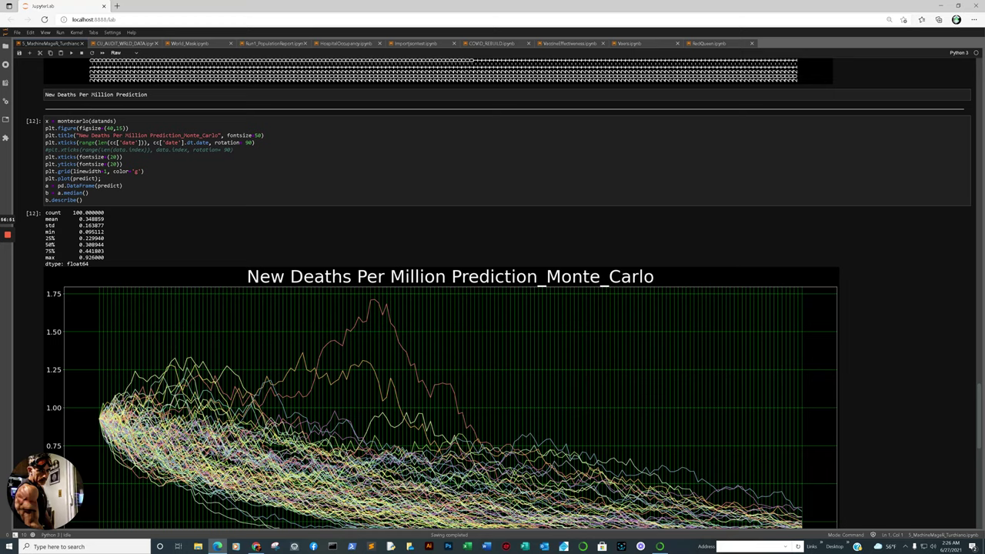
{"action": "scroll", "coordinate": [508, 292], "scroll_direction": "down", "scroll_amount": 3}
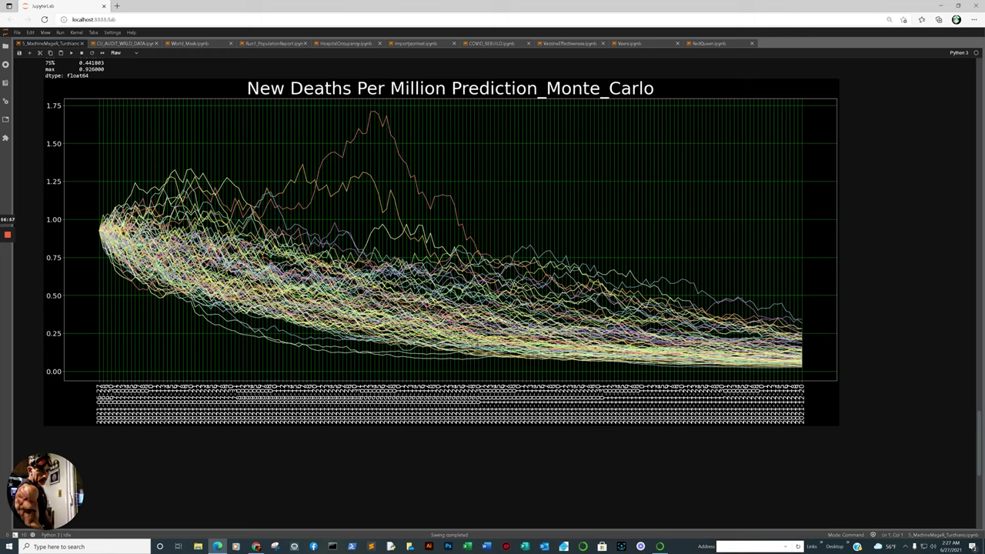
{"action": "scroll", "coordinate": [508, 293], "scroll_direction": "up", "scroll_amount": 5}
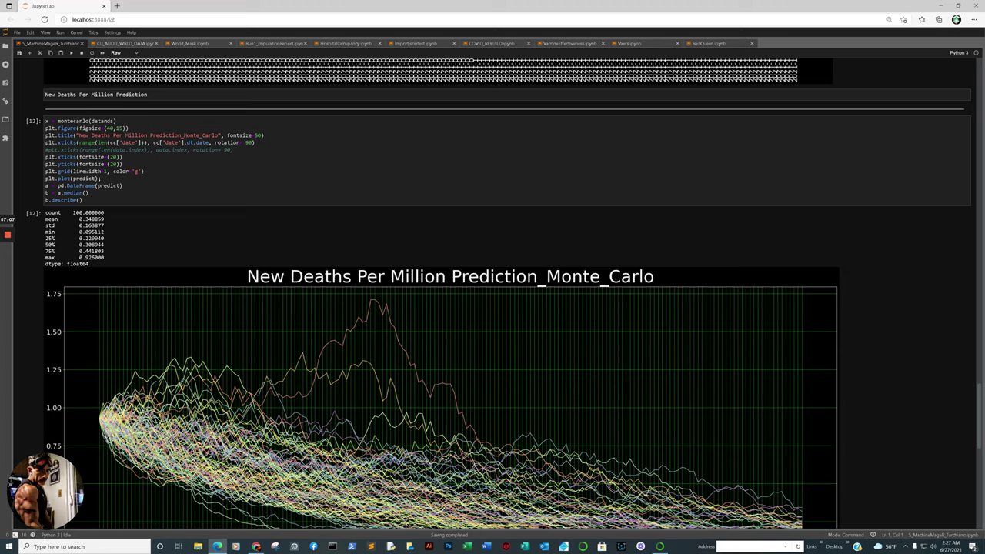
{"action": "scroll", "coordinate": [508, 324], "scroll_direction": "down", "scroll_amount": 3}
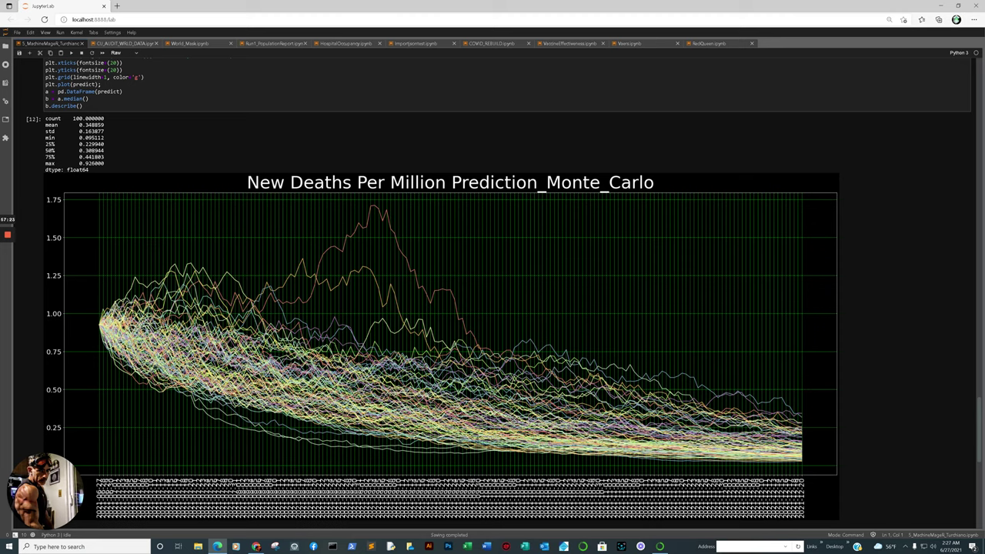
Switch to the VAERS Data Sets page in Chrome
{"action": "left_click", "coordinate": [240, 517]}
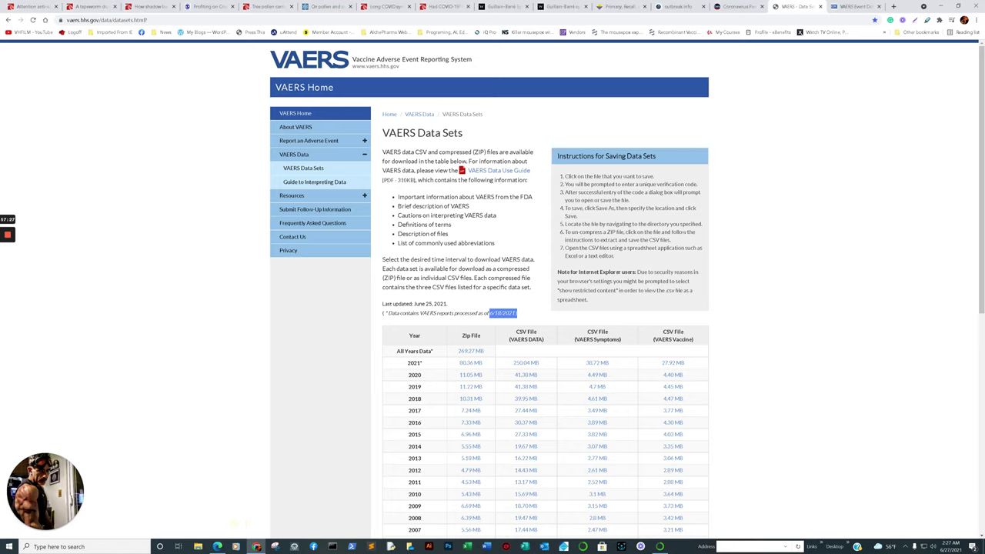
Look over the VAERS Event Details report and the India Mutation Report on outbreak.info
{"action": "left_click", "coordinate": [853, 6]}
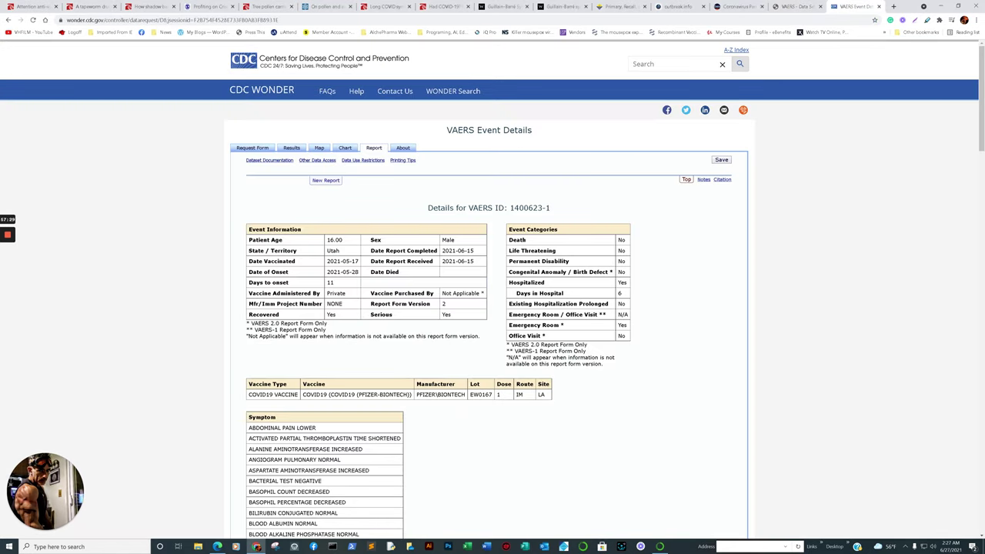
{"action": "left_click", "coordinate": [739, 6]}
{"action": "left_click", "coordinate": [678, 6]}
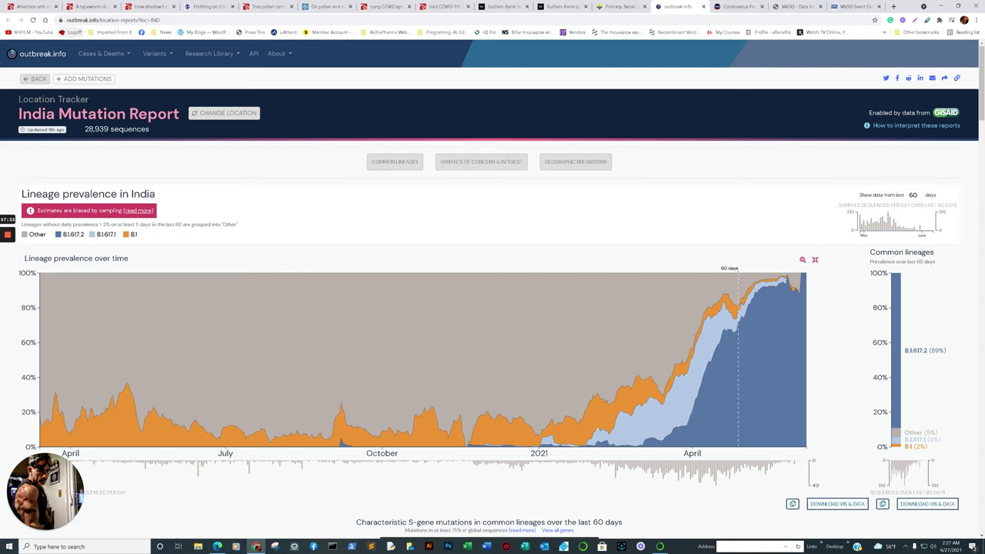
Open the EurekAlert release on skin reactions to mRNA COVID-19 vaccines and review it from the highlighted passages back to its headline
{"action": "left_click", "coordinate": [30, 6]}
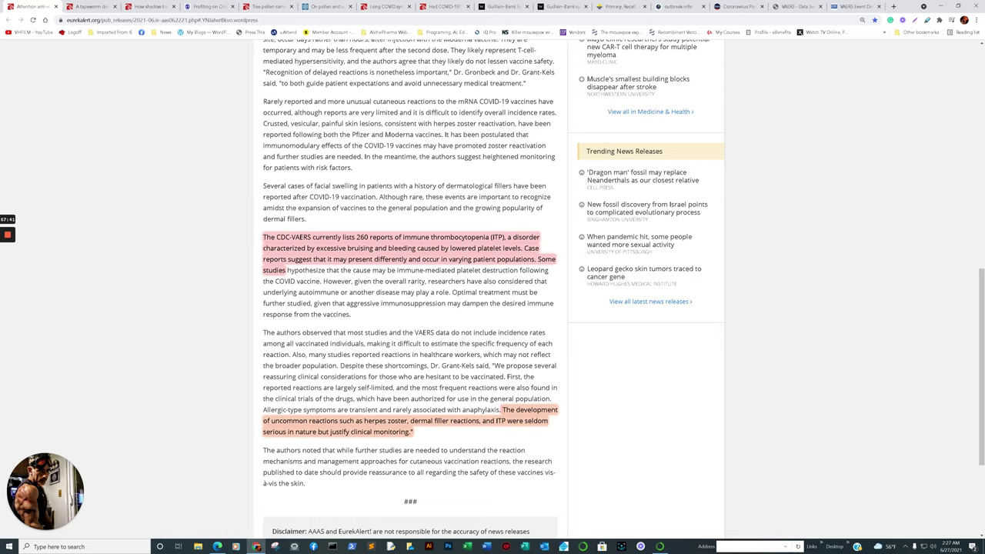
{"action": "scroll", "coordinate": [410, 292], "scroll_direction": "up", "scroll_amount": 3}
{"action": "scroll", "coordinate": [327, 266], "scroll_direction": "up", "scroll_amount": 5}
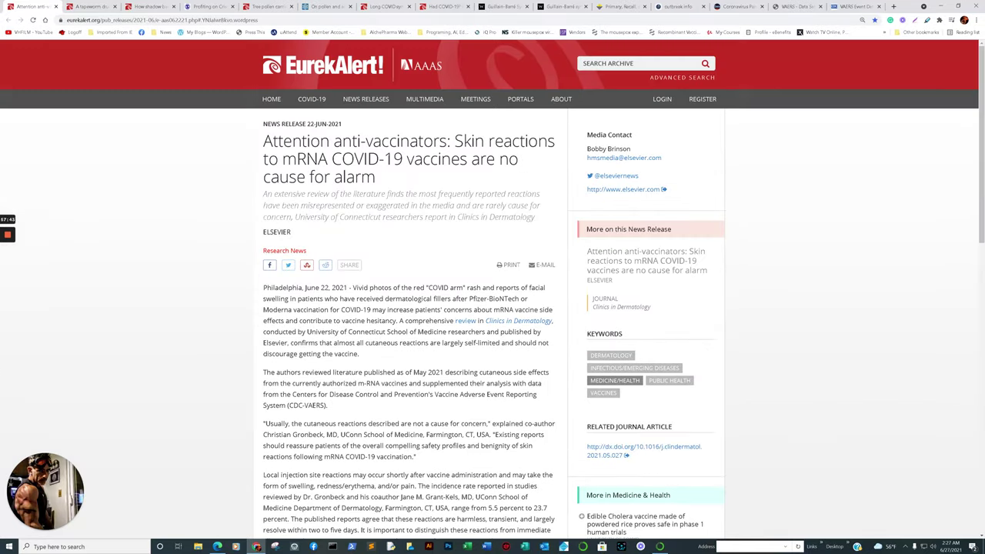
{"action": "mouse_move", "coordinate": [325, 264]}
Read the highlighted spermidine passages in the tapeworm drug release and open the release on shadow banks exploiting the COVID-19 crisis
{"action": "key", "text": "ctrl+Tab"}
{"action": "scroll", "coordinate": [505, 494], "scroll_direction": "down", "scroll_amount": 3}
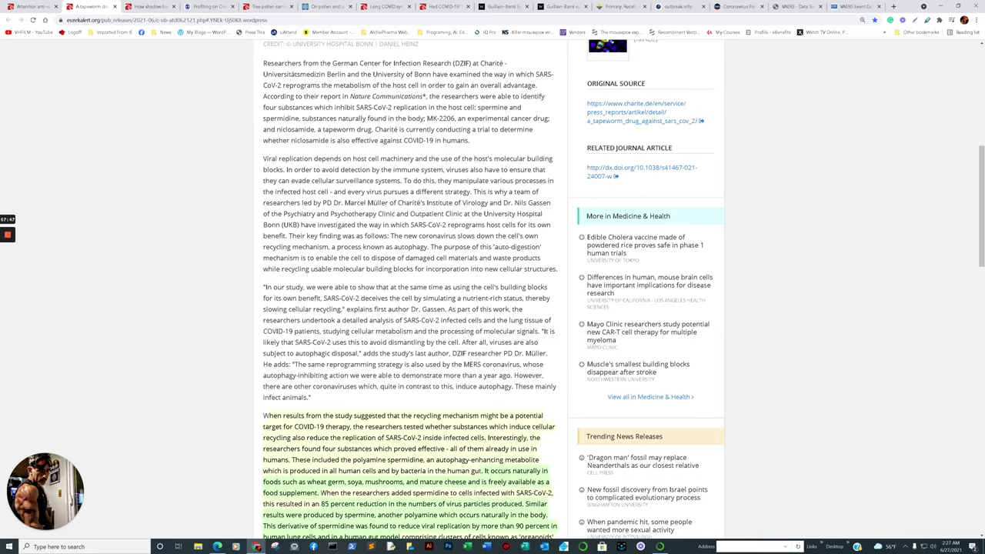
{"action": "scroll", "coordinate": [505, 495], "scroll_direction": "down", "scroll_amount": 2}
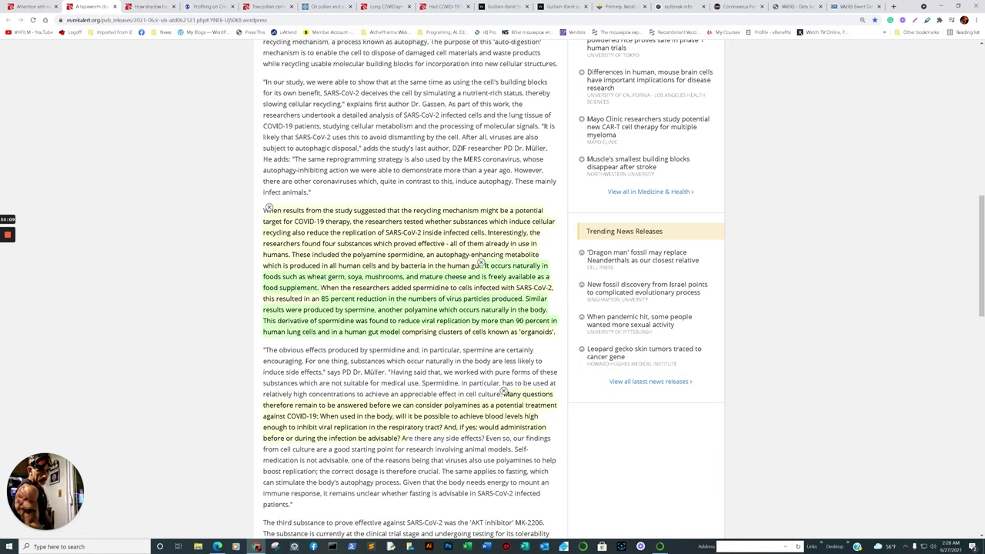
{"action": "key", "text": "ctrl+Tab"}
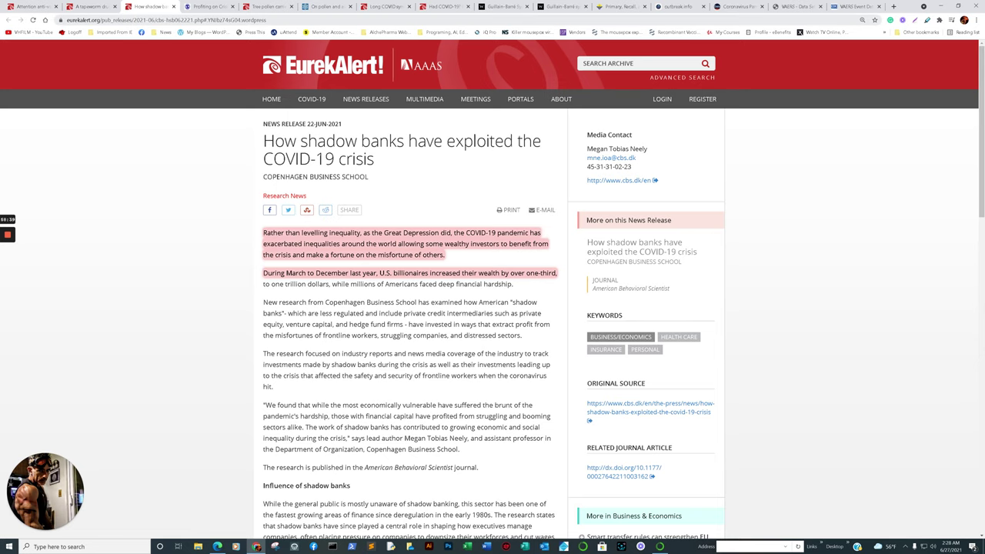
Open the release on tree pollen carrying SARS-CoV-2 particles and examine its findings on crowd exposure and infection risk
{"action": "left_click", "coordinate": [266, 7]}
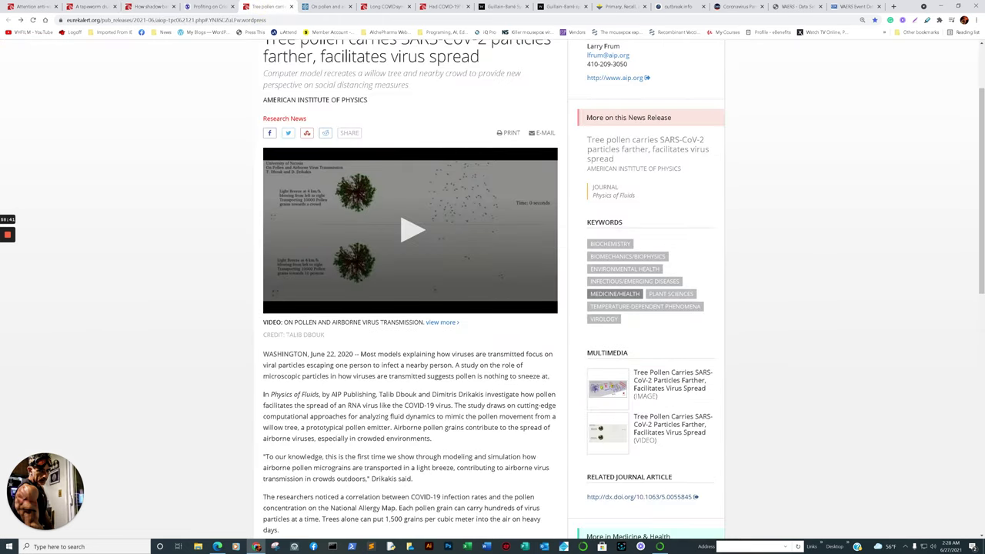
{"action": "scroll", "coordinate": [410, 308], "scroll_direction": "down", "scroll_amount": 3}
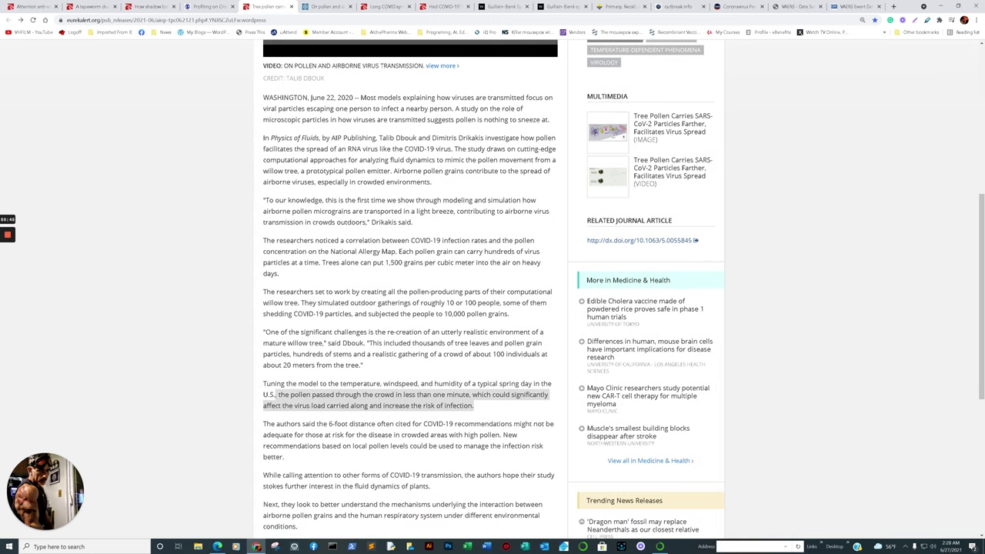
{"action": "scroll", "coordinate": [410, 307], "scroll_direction": "up", "scroll_amount": 4}
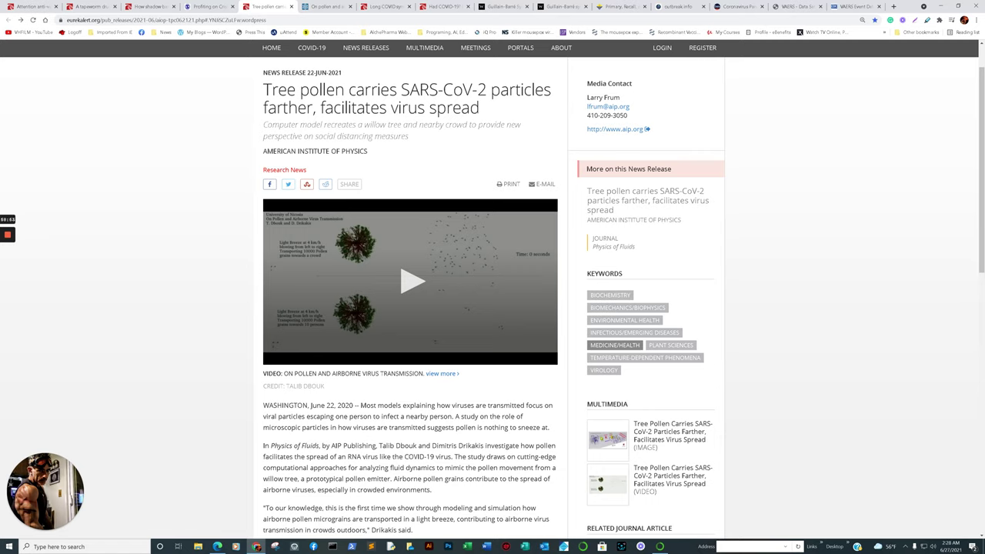
Open the release linking long COVID symptoms to Epstein-Barr virus reactivation and review its highlighted passages and symptom prevalence chart
{"action": "key", "text": "ctrl+Tab"}
{"action": "key", "text": "ctrl+Tab"}
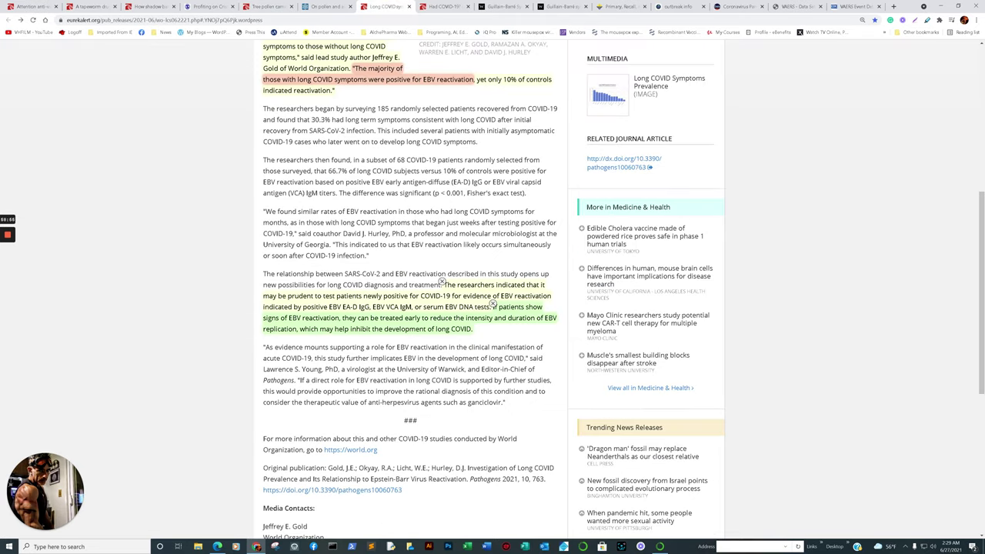
{"action": "scroll", "coordinate": [410, 292], "scroll_direction": "up", "scroll_amount": 1}
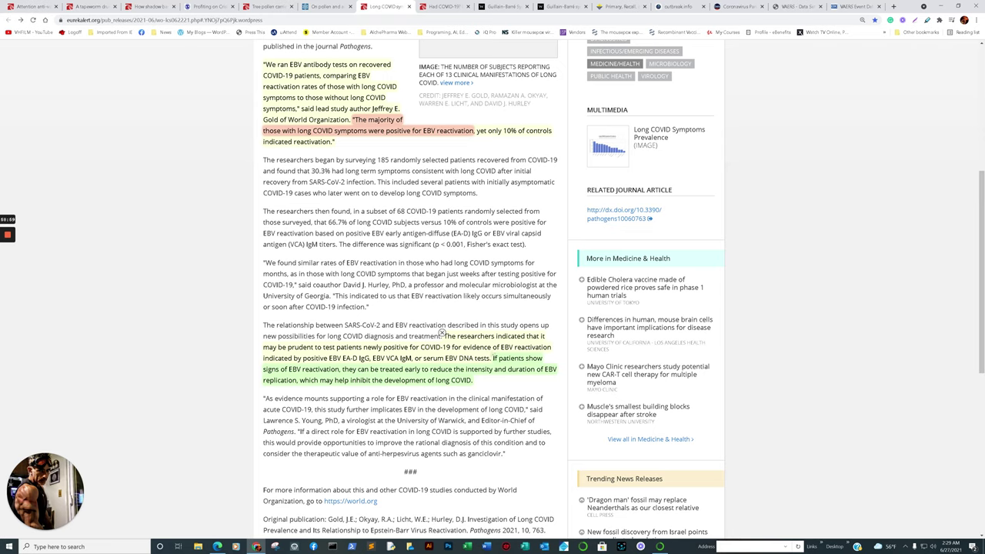
{"action": "scroll", "coordinate": [493, 355], "scroll_direction": "up", "scroll_amount": 6}
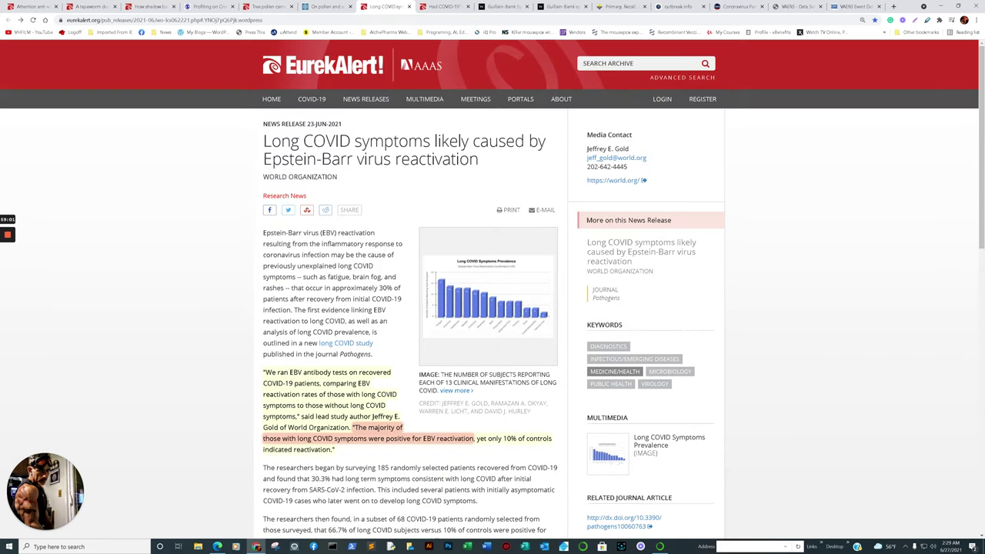
{"action": "scroll", "coordinate": [352, 271], "scroll_direction": "down", "scroll_amount": 3}
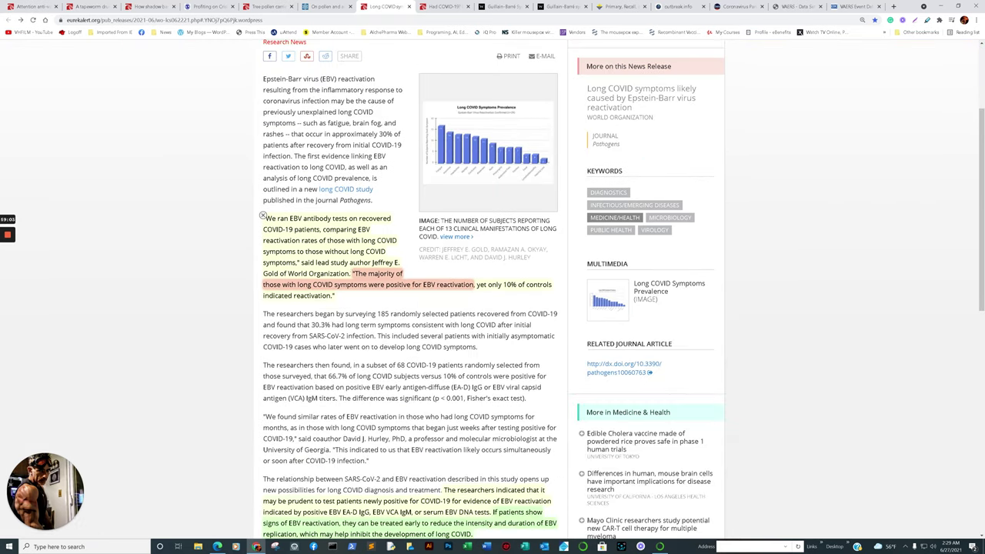
Open the American Chemical Society release on one vaccine dose after COVID-19 and read its highlighted antibody-level findings
{"action": "key", "text": "ctrl+Tab"}
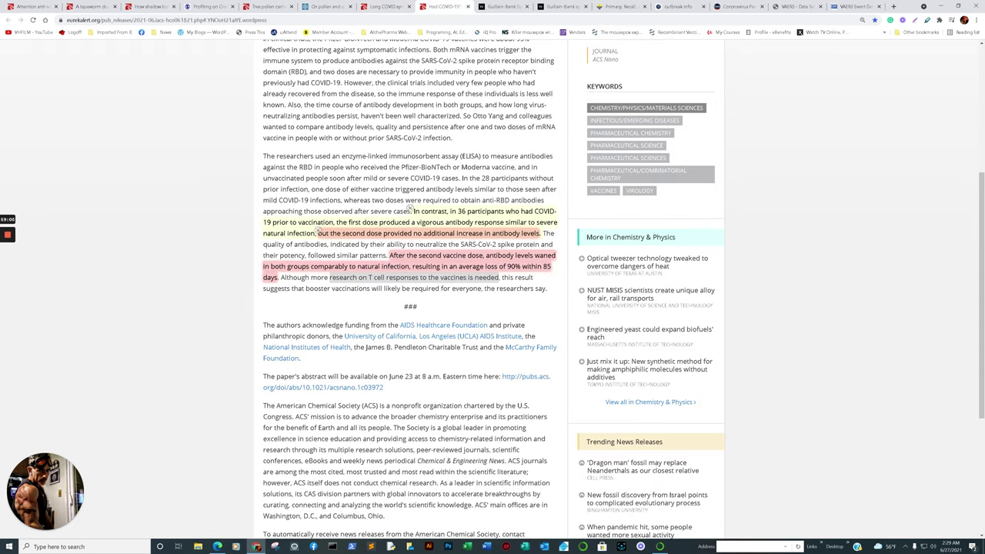
{"action": "scroll", "coordinate": [390, 408], "scroll_direction": "up", "scroll_amount": 3}
{"action": "scroll", "coordinate": [391, 407], "scroll_direction": "up", "scroll_amount": 2}
{"action": "scroll", "coordinate": [409, 465], "scroll_direction": "down", "scroll_amount": 2}
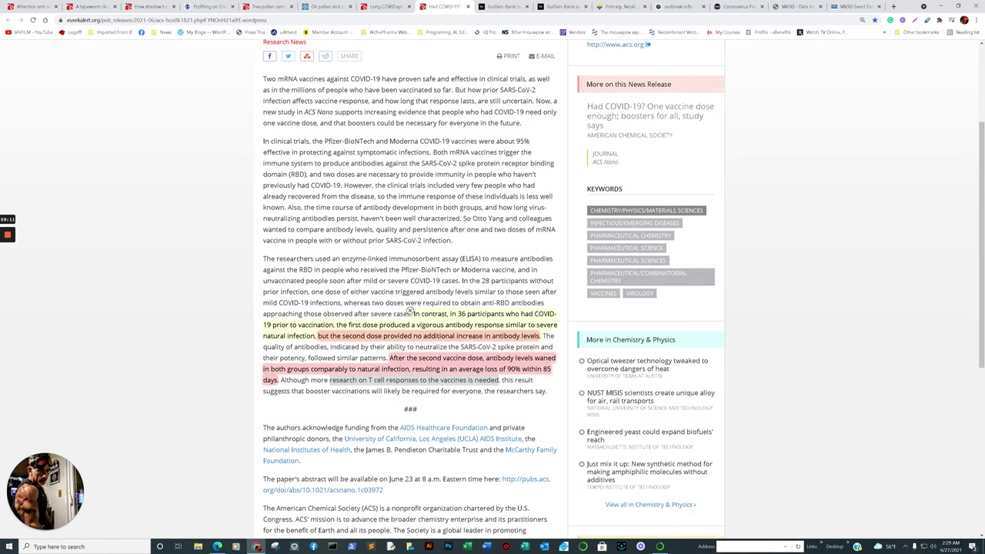
{"action": "scroll", "coordinate": [389, 406], "scroll_direction": "down", "scroll_amount": 1}
Open the Annals of Neurology article on Guillain-Barré Syndrome following the ChAdOx1-S/nCoV-19 vaccine and read its abstract
{"action": "key", "text": "ctrl+Tab"}
{"action": "scroll", "coordinate": [420, 308], "scroll_direction": "up", "scroll_amount": 10}
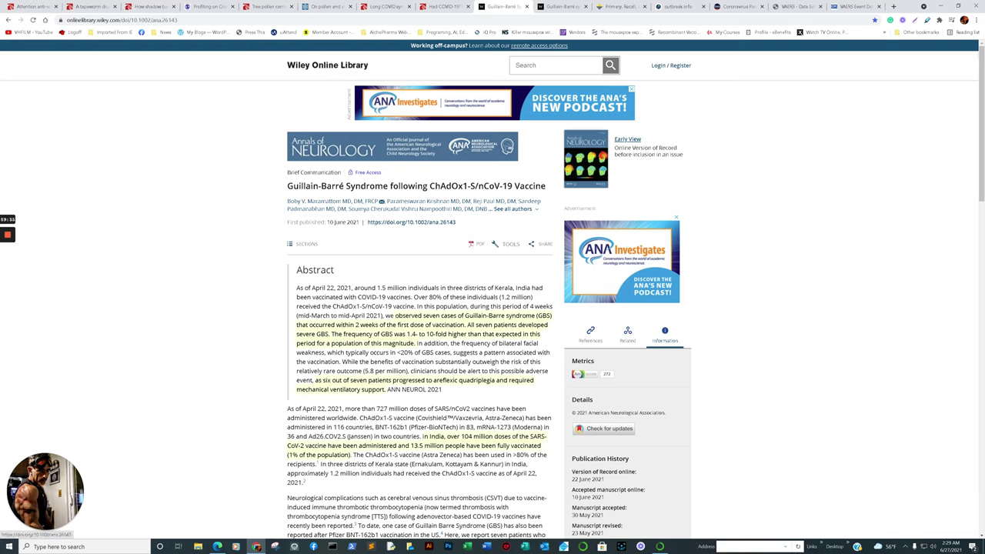
{"action": "scroll", "coordinate": [393, 259], "scroll_direction": "down", "scroll_amount": 1}
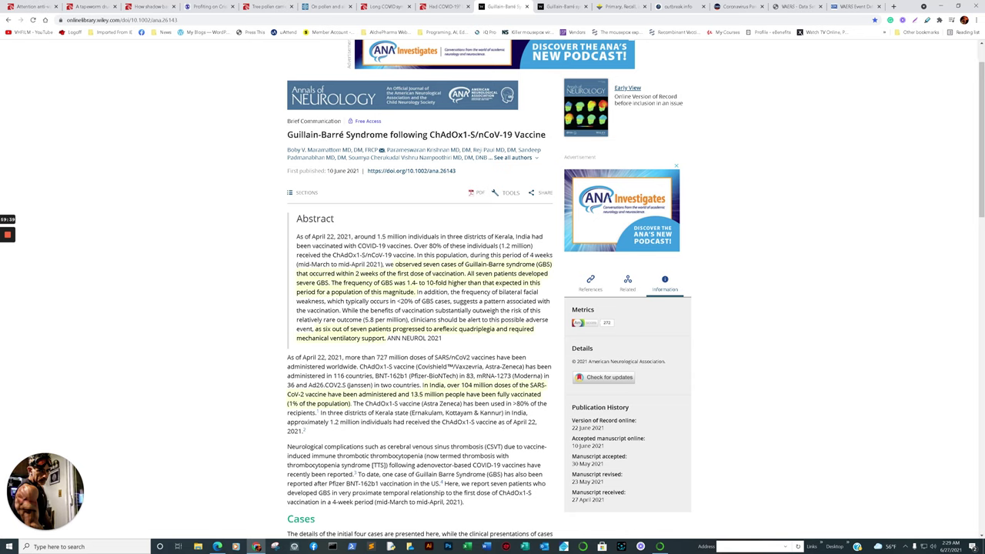
Switch to Vaers.ipynb in JupyterLab, look back through its symptom and minors' reaction charts, and return to the Guillain-Barré article in Chrome
{"action": "left_click", "coordinate": [212, 516]}
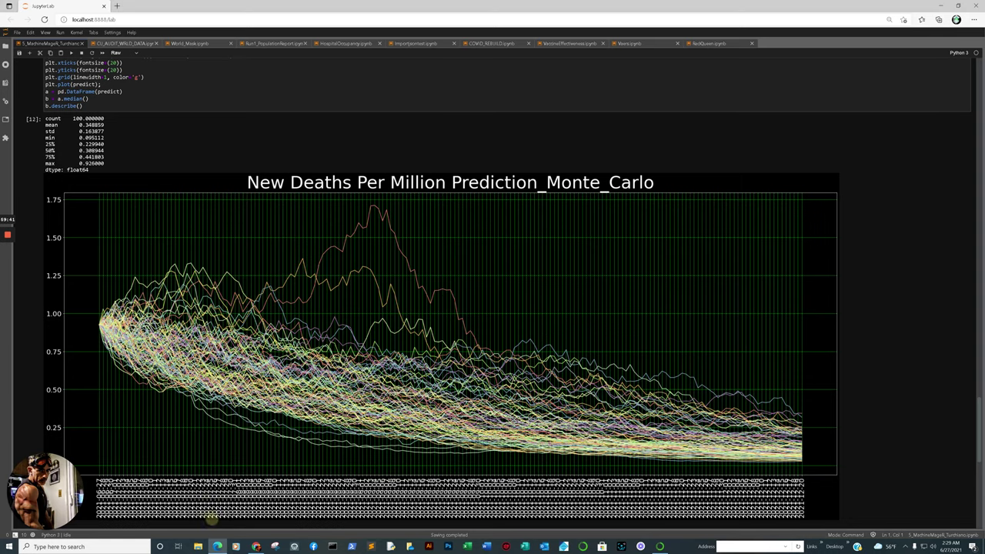
{"action": "left_click", "coordinate": [645, 43]}
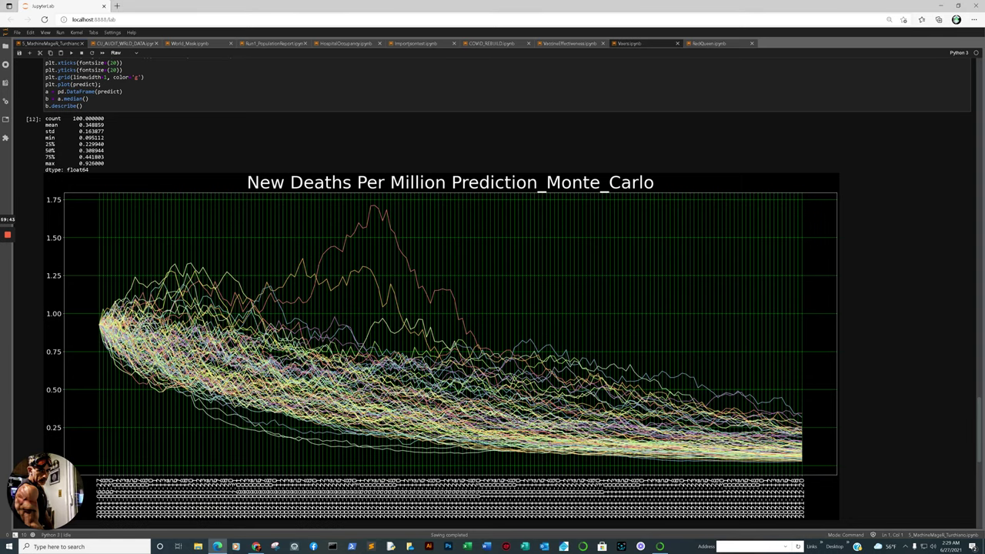
{"action": "scroll", "coordinate": [508, 308], "scroll_direction": "up", "scroll_amount": 20}
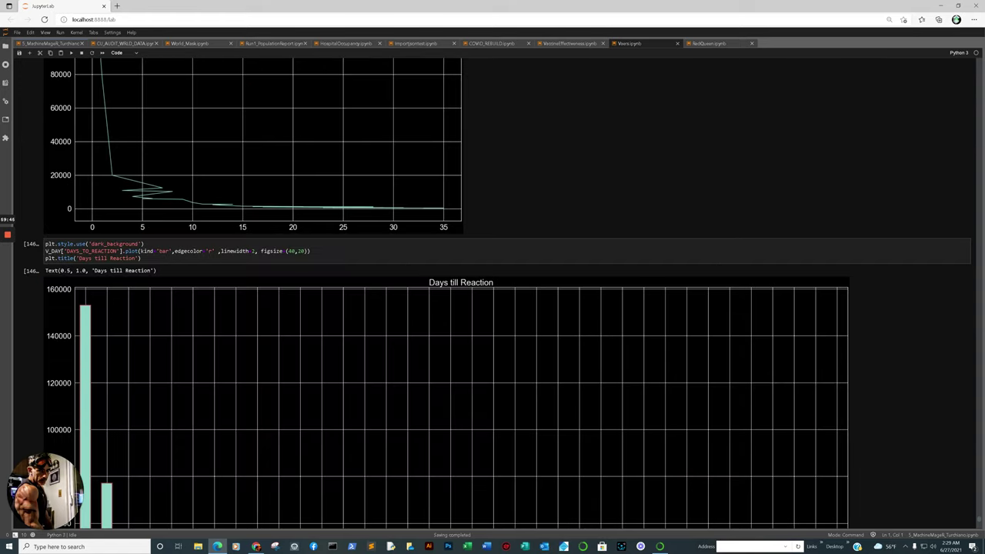
{"action": "scroll", "coordinate": [79, 497], "scroll_direction": "up", "scroll_amount": 20}
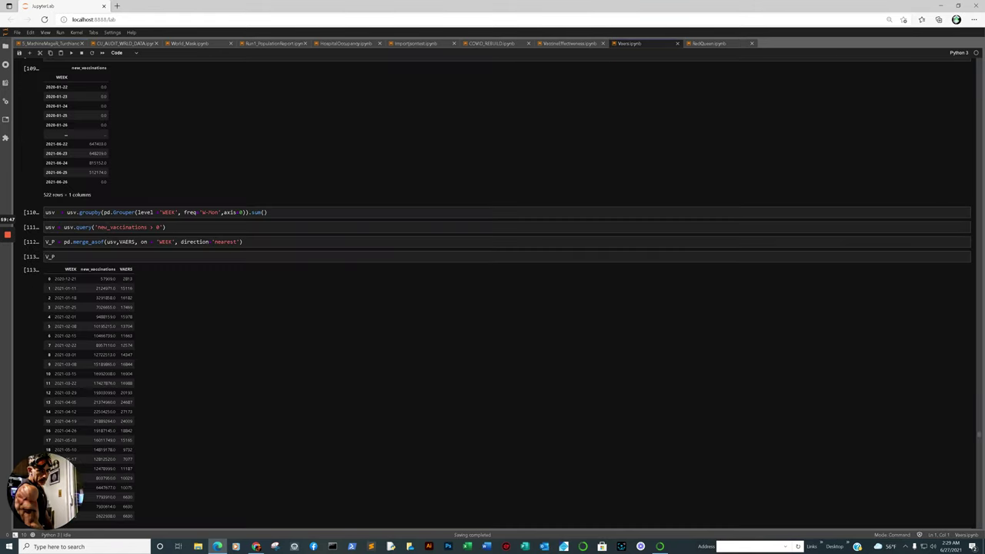
{"action": "scroll", "coordinate": [975, 385], "scroll_direction": "up", "scroll_amount": 20}
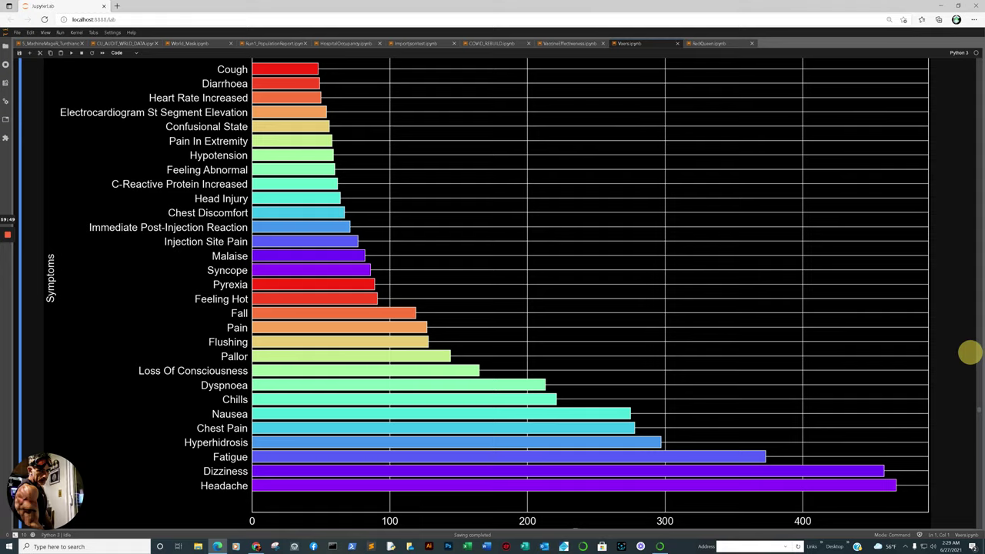
{"action": "scroll", "coordinate": [508, 293], "scroll_direction": "up", "scroll_amount": 20}
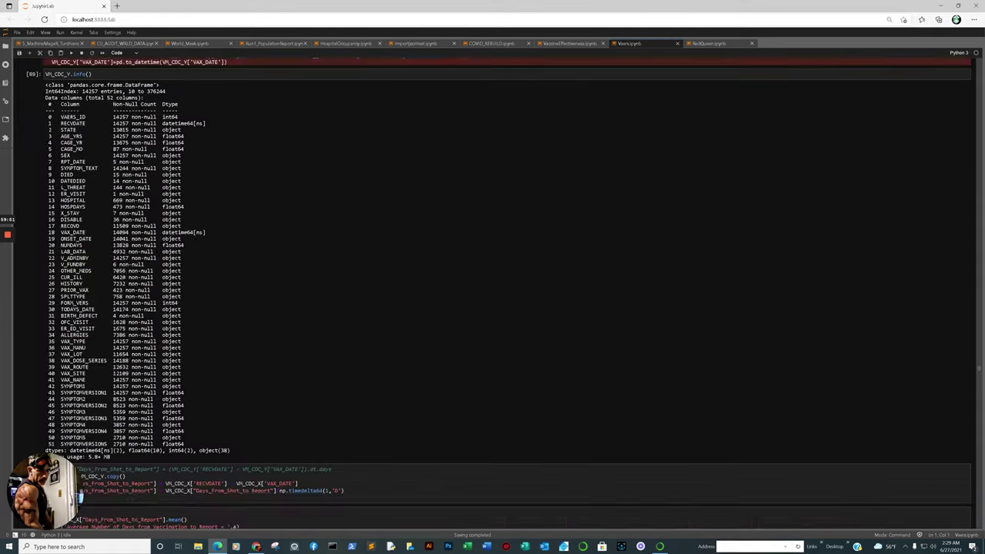
{"action": "mouse_move", "coordinate": [256, 545]}
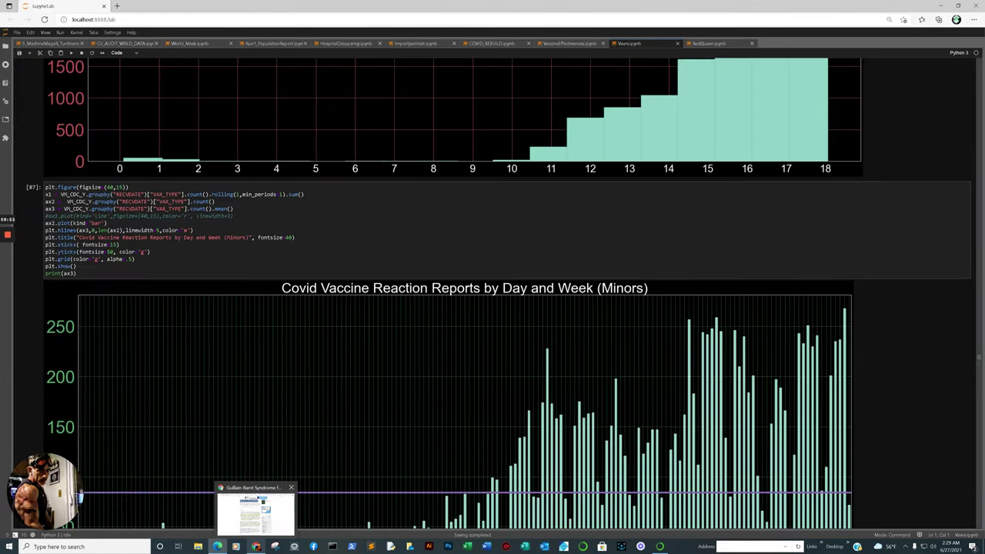
{"action": "left_click", "coordinate": [254, 512]}
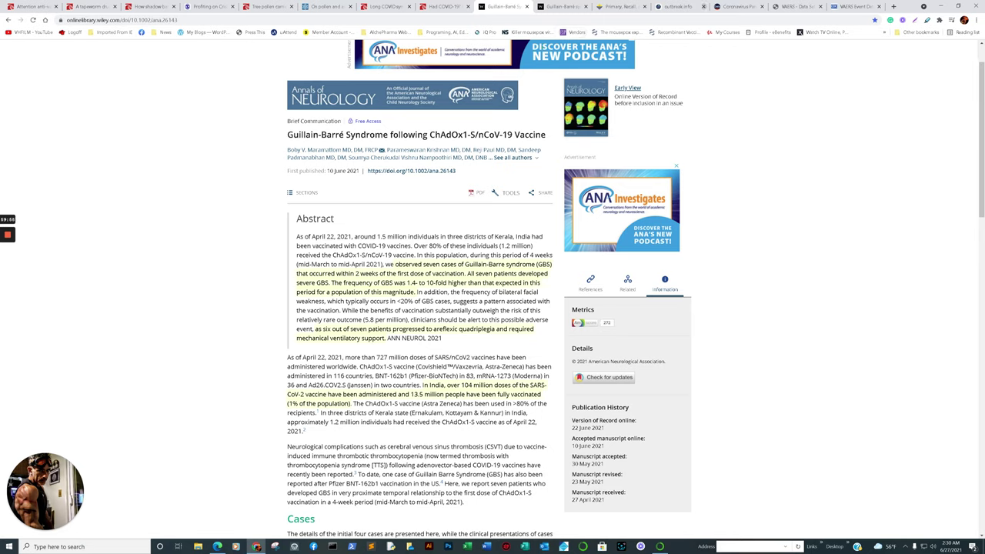